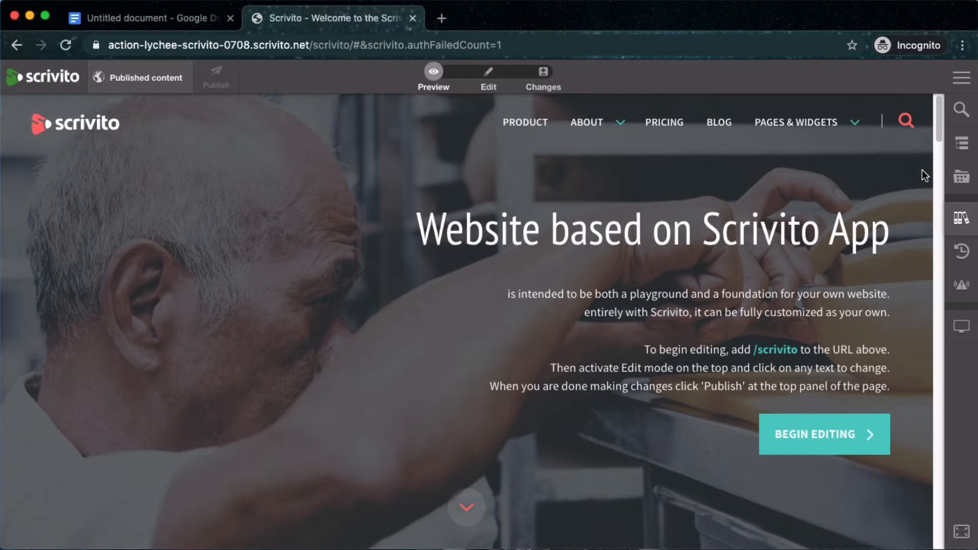
# Step: Look through the existing landing pages in the content browser and close it
pyautogui.click(961, 177)
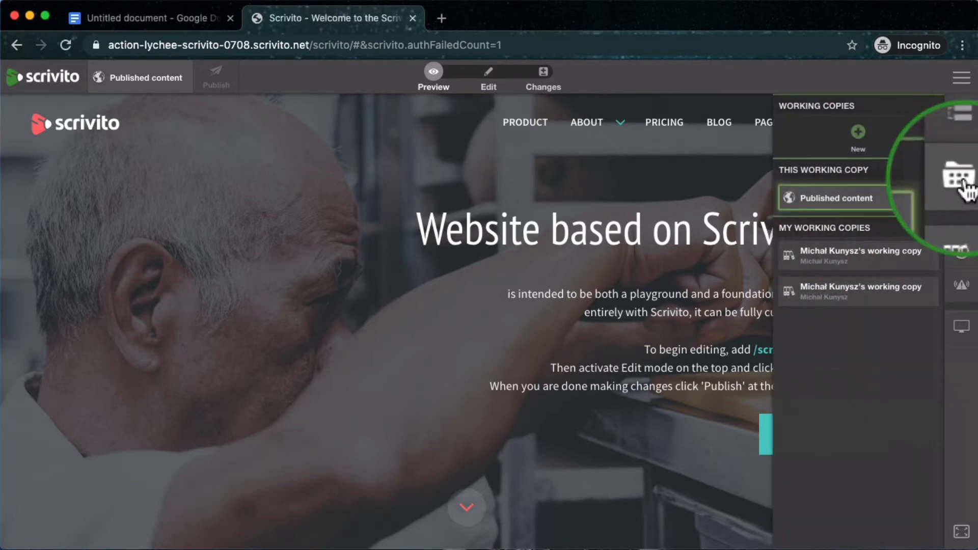
pyautogui.click(962, 182)
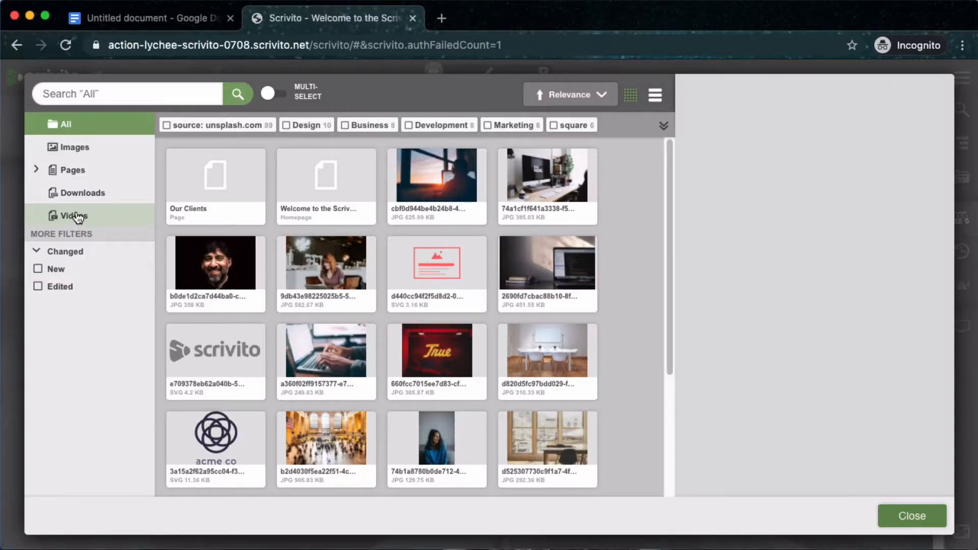
pyautogui.click(38, 171)
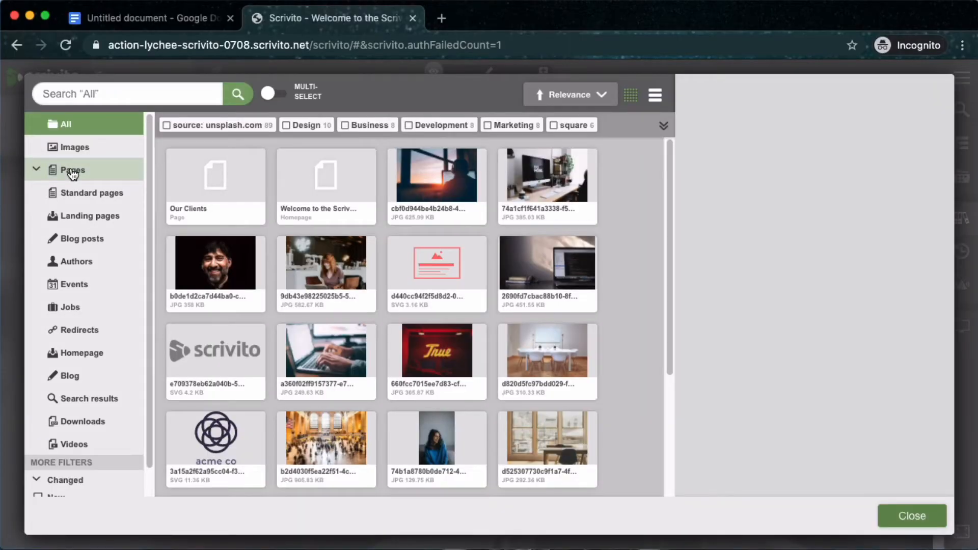
pyautogui.click(88, 216)
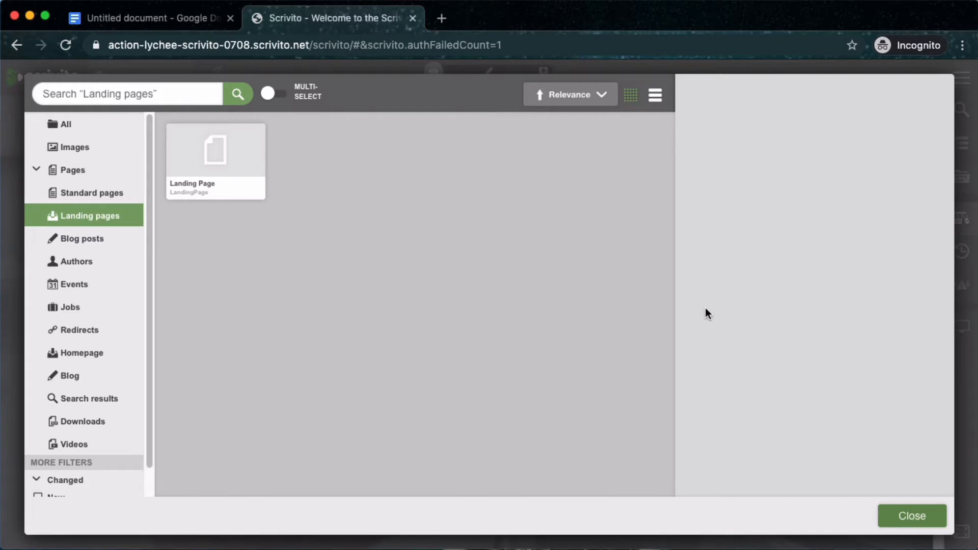
pyautogui.click(912, 516)
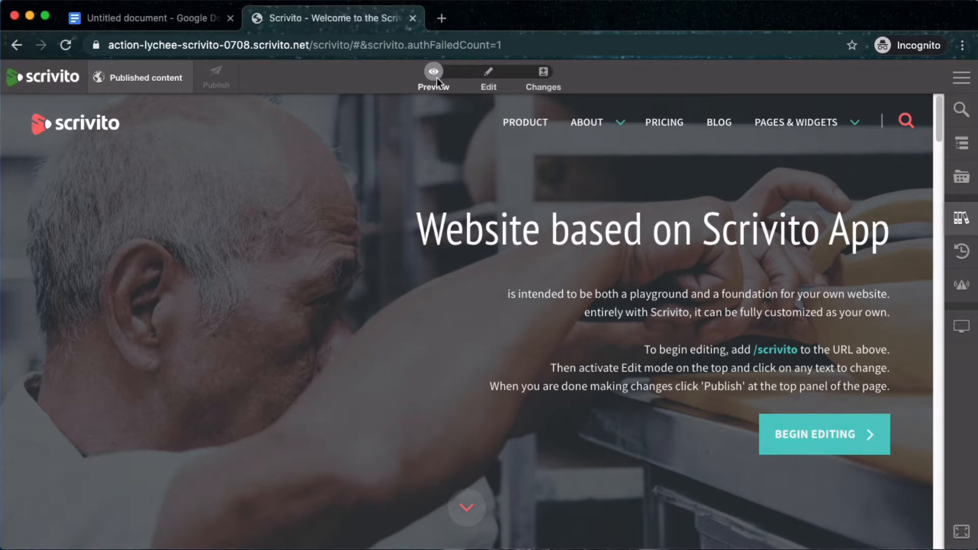
# Step: Start edit mode with a new working copy titled with the author's first name followed by "- Tutorial Landing Page"
pyautogui.moveTo(618, 124)
pyautogui.click(489, 81)
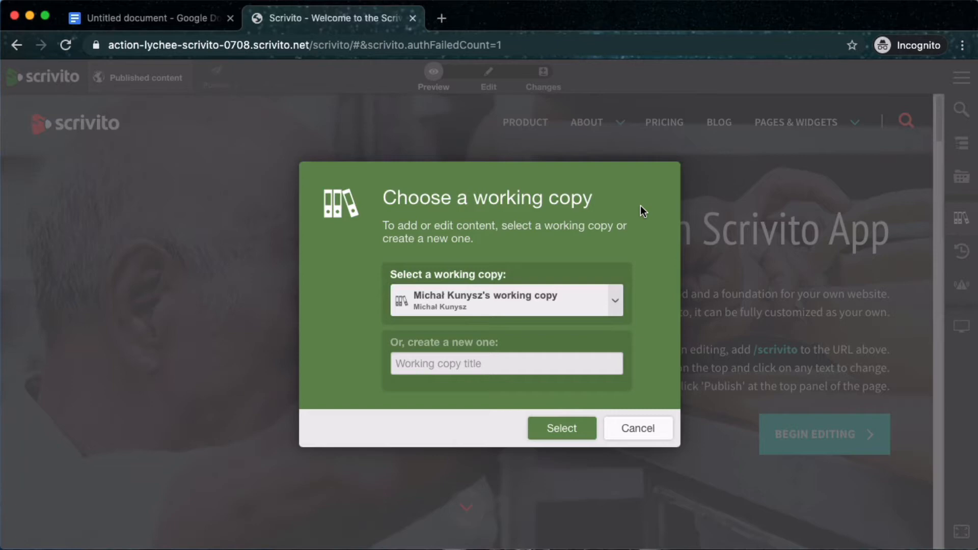
pyautogui.click(614, 304)
pyautogui.click(614, 306)
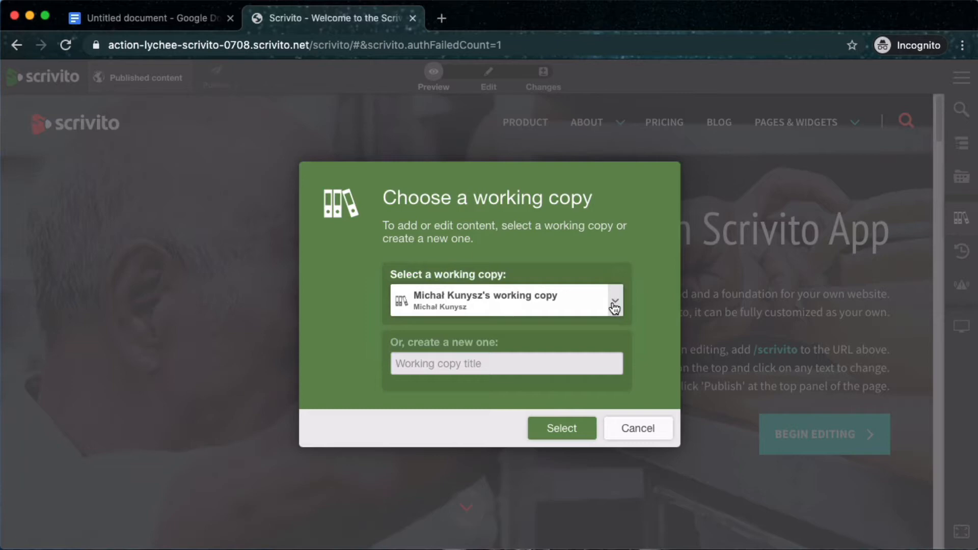
pyautogui.click(497, 368)
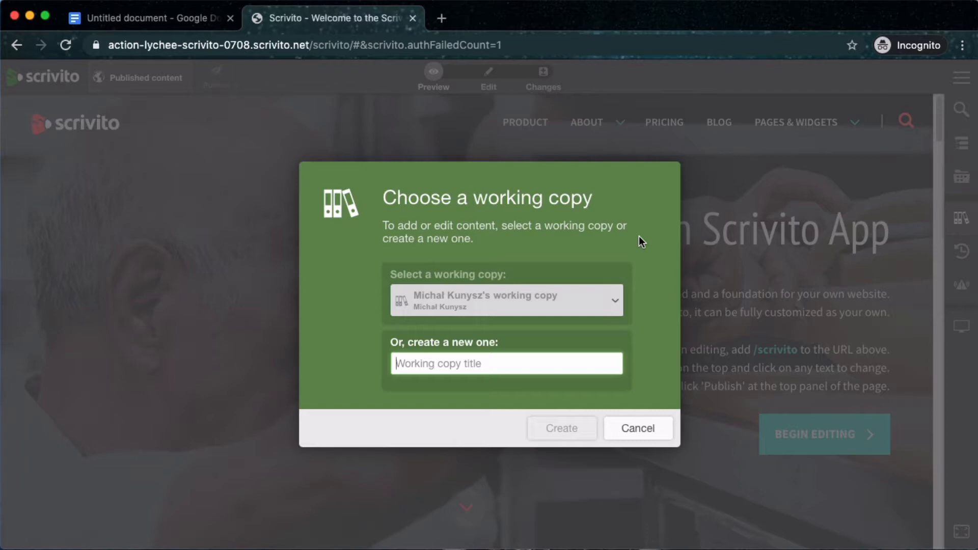
pyautogui.write('Mi')
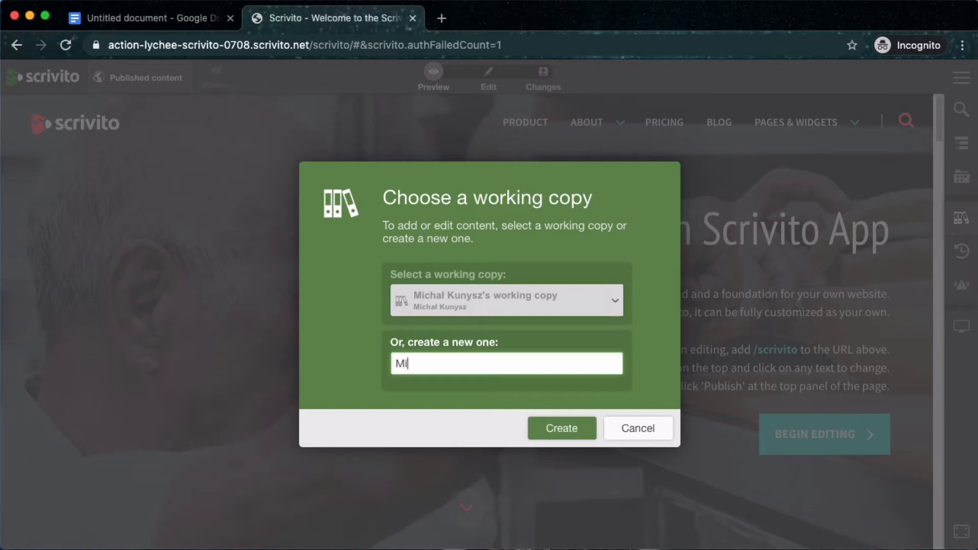
pyautogui.write('chal - Tutorial Landing Page')
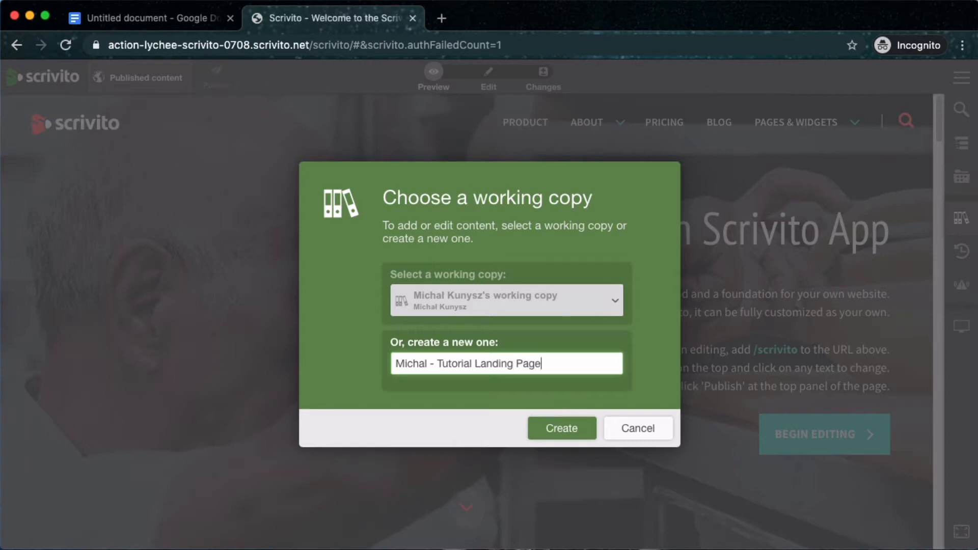
pyautogui.click(571, 431)
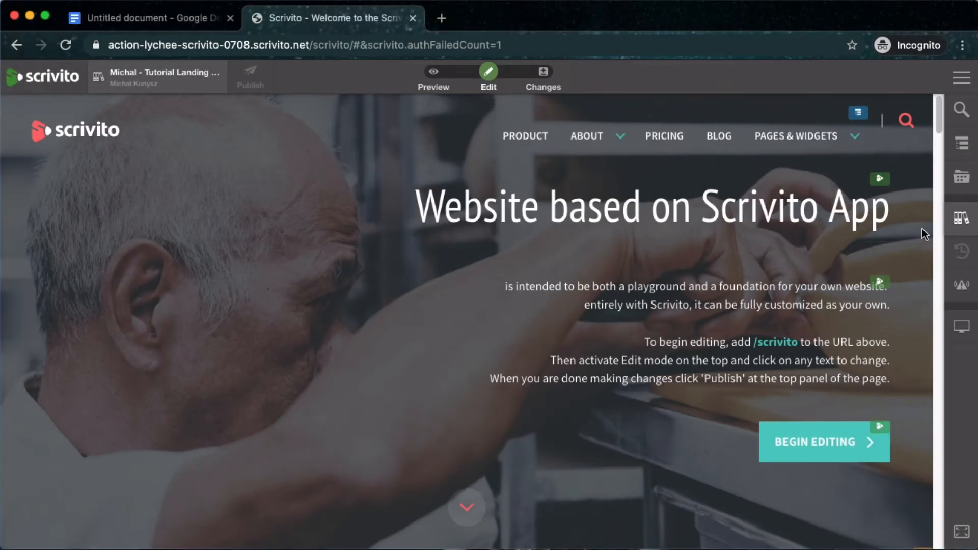
# Step: Try editing the homepage headline text before "App"
pyautogui.click(822, 219)
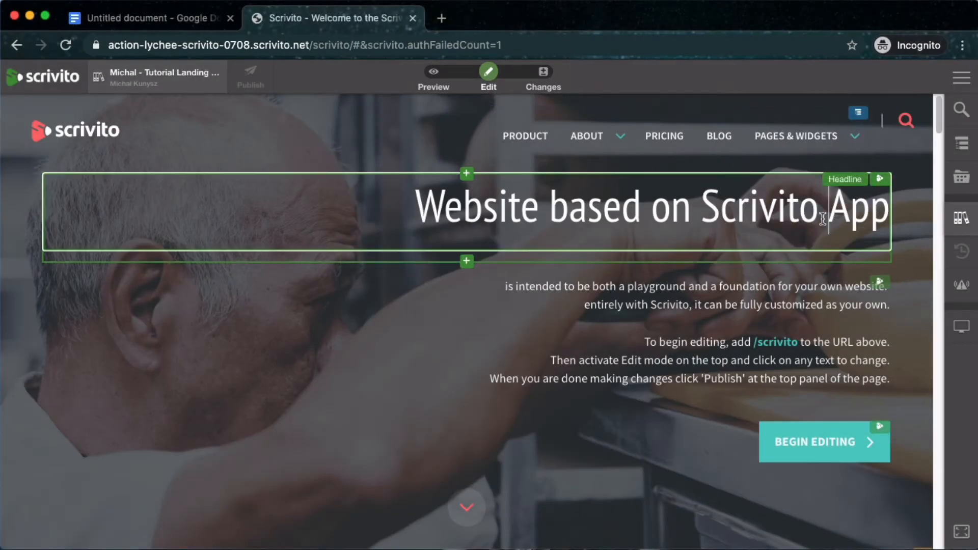
pyautogui.press('BackSpace')
pyautogui.click(918, 193)
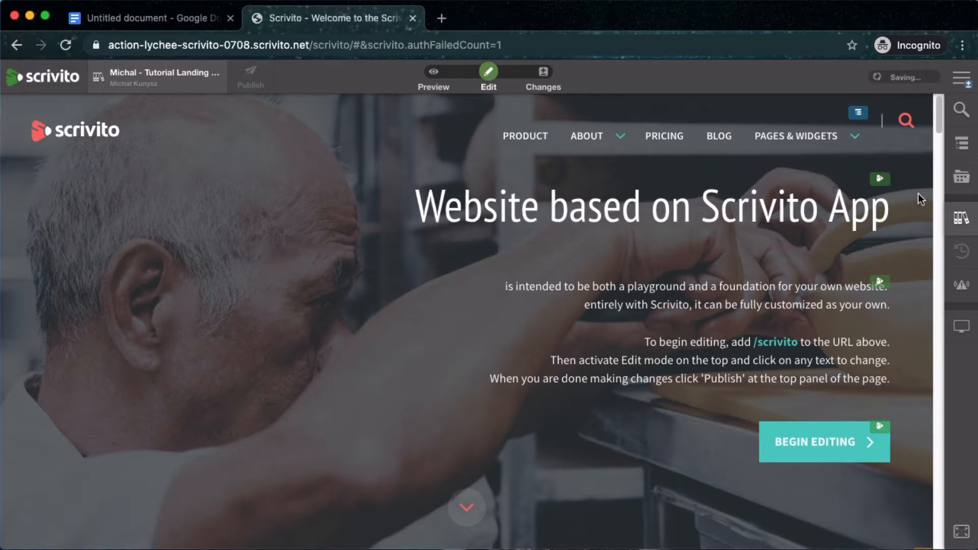
# Step: Create a new object in the Landing pages category of the content browser
pyautogui.click(961, 178)
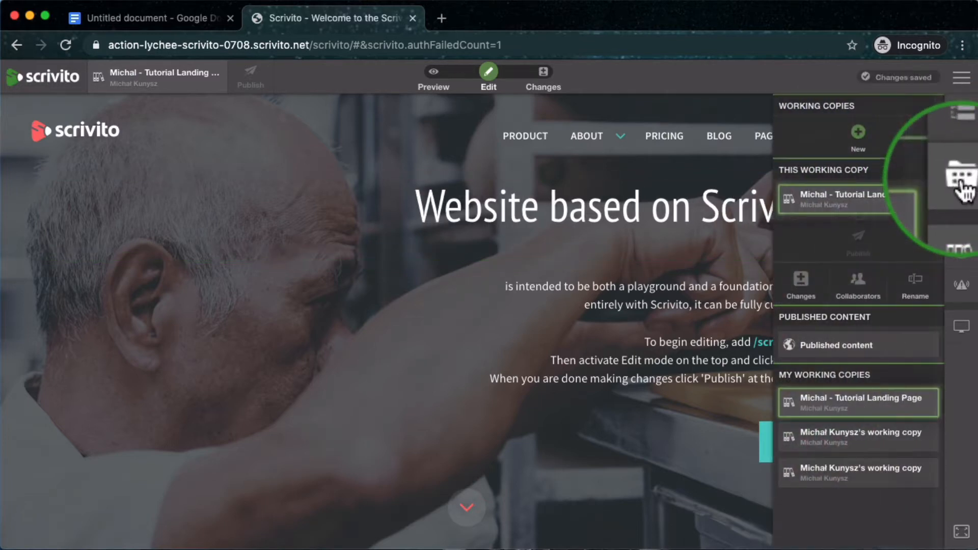
pyautogui.click(961, 182)
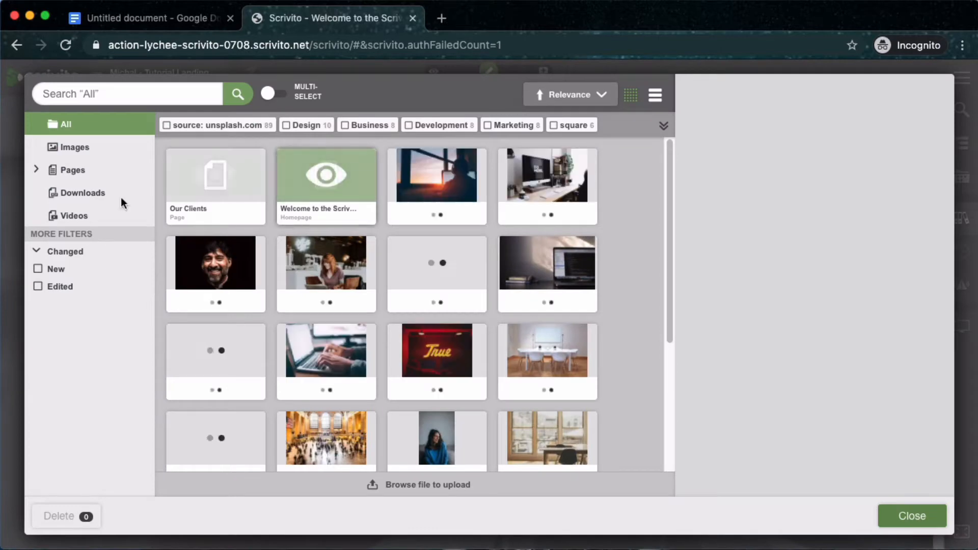
pyautogui.click(36, 170)
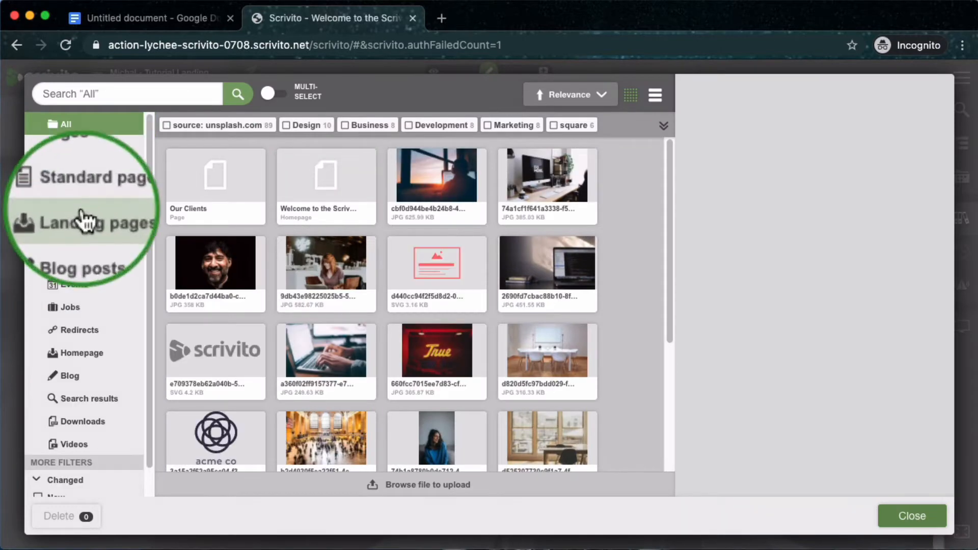
pyautogui.click(84, 216)
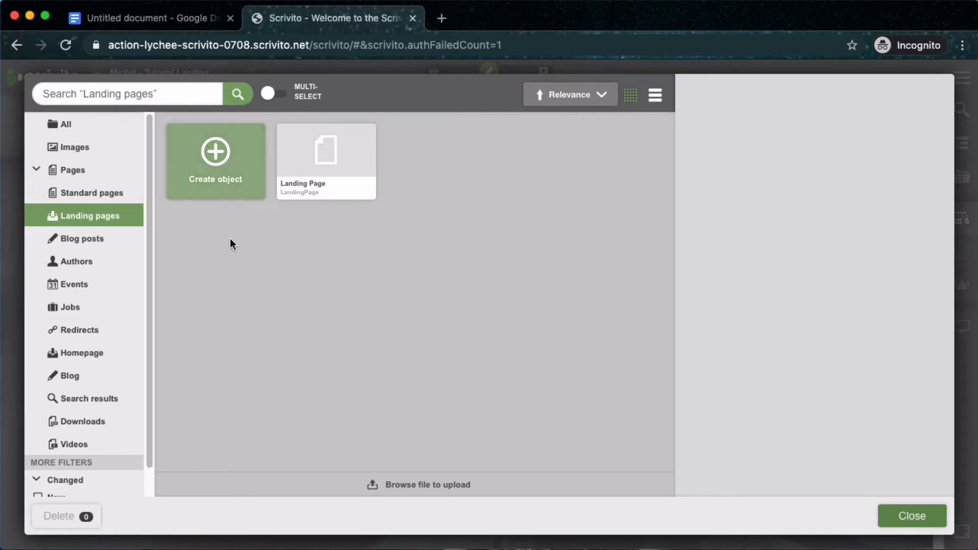
pyautogui.click(223, 161)
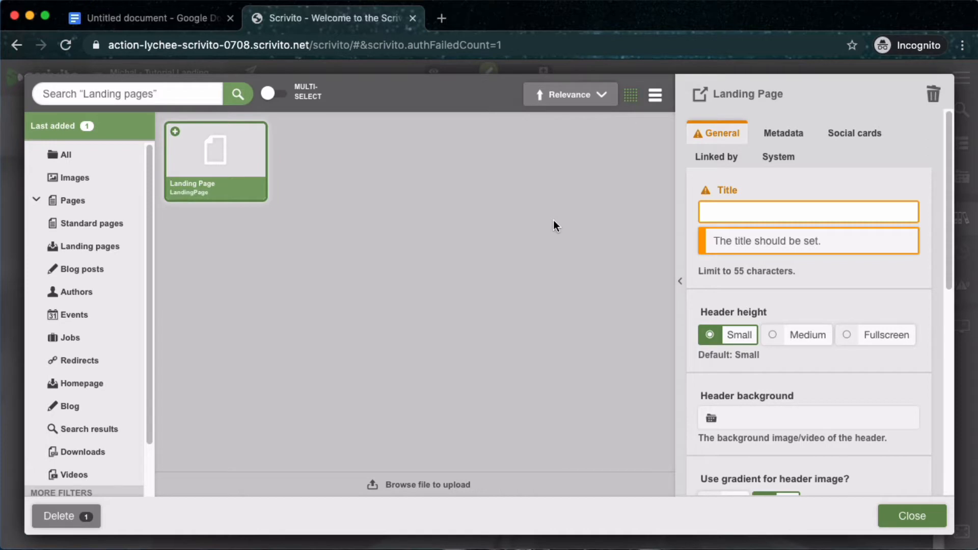
# Step: Set the new landing page's title to "Tutorial Landing Page"
pyautogui.click(768, 210)
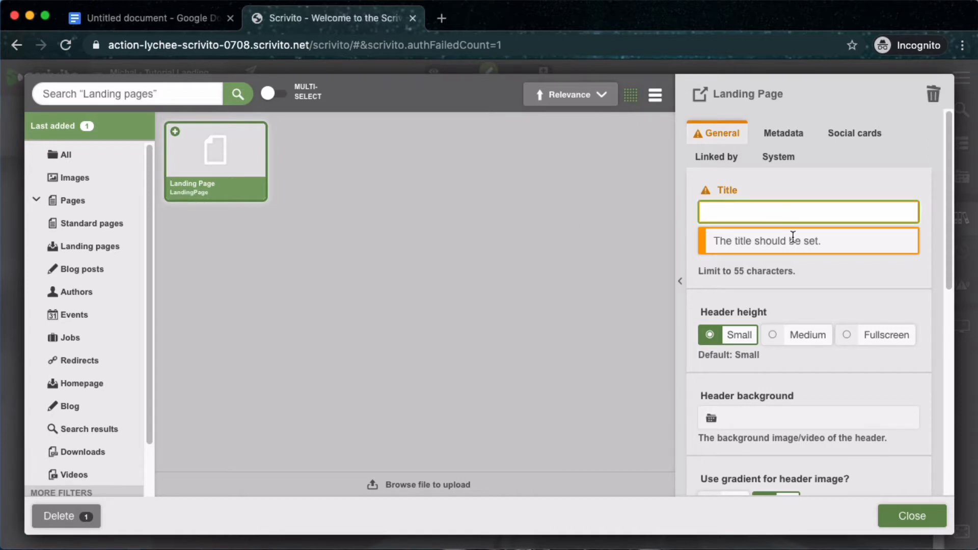
pyautogui.write('Tut')
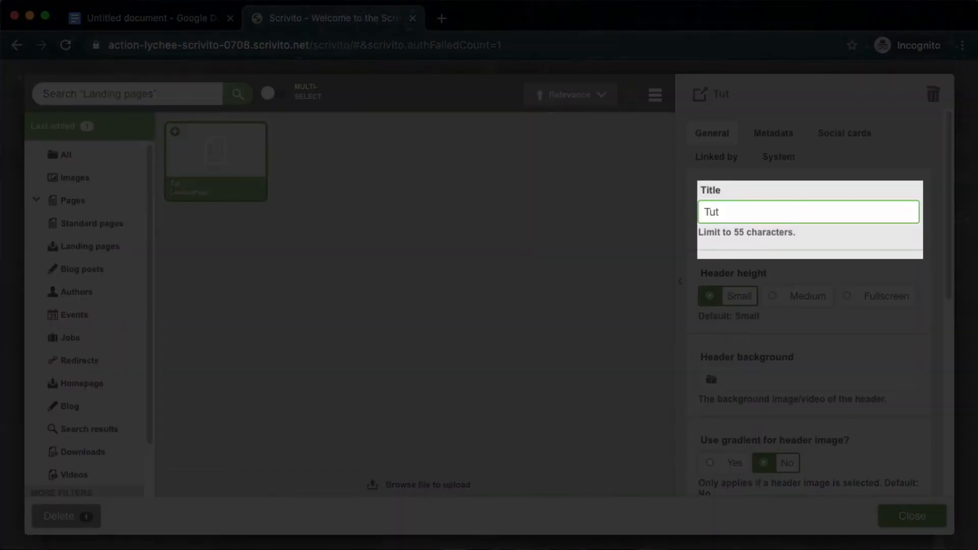
pyautogui.write('orial Landing page')
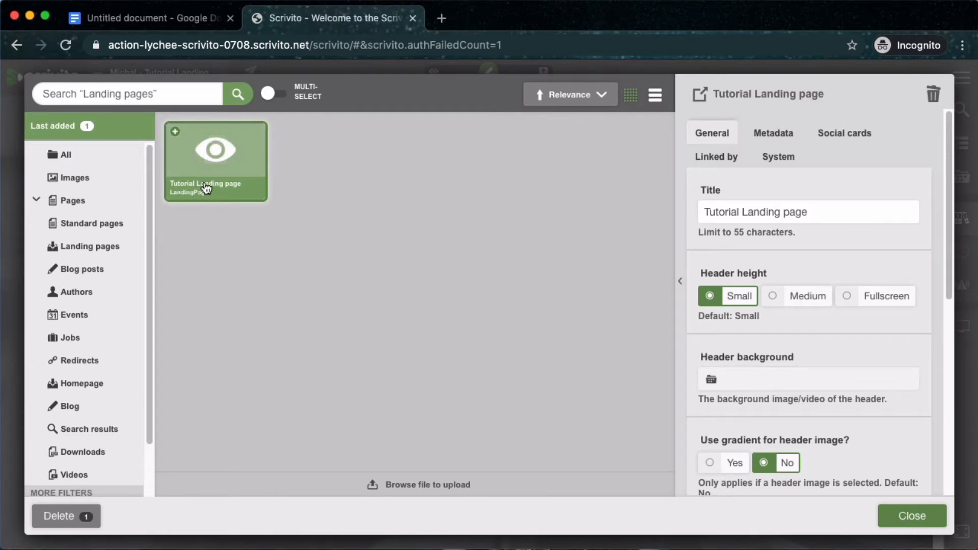
pyautogui.click(781, 212)
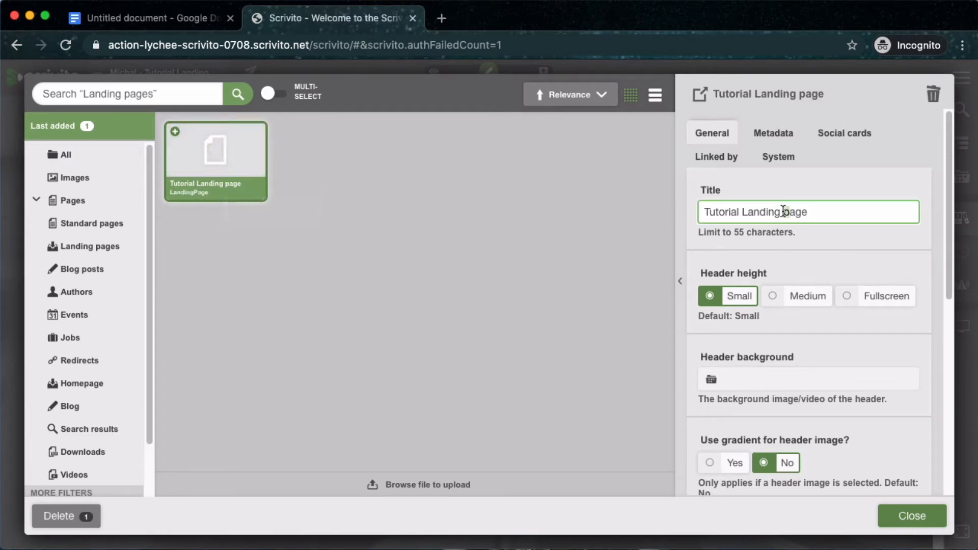
pyautogui.write('P')
pyautogui.click(610, 262)
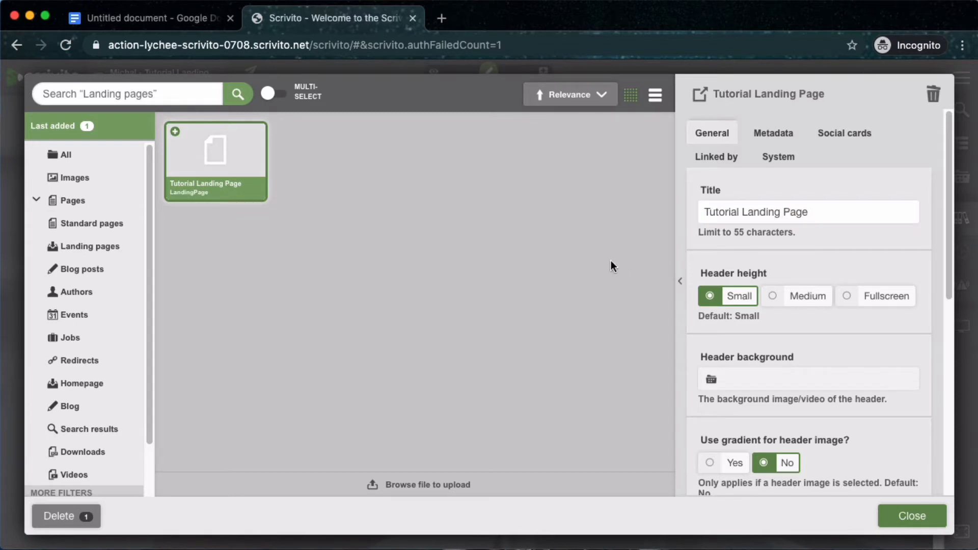
# Step: Review the landing page's metadata, social cards, linked-by and system properties, and return to its general properties
pyautogui.click(772, 137)
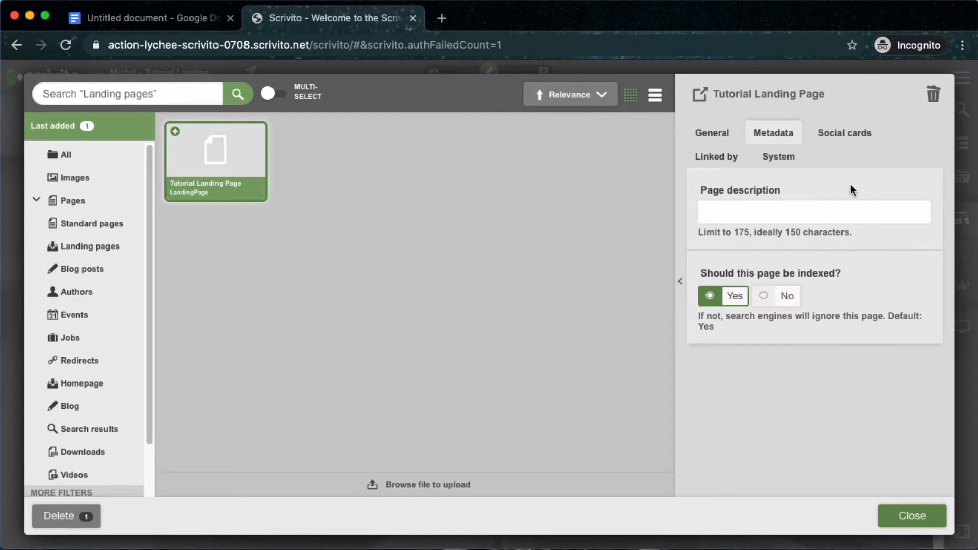
pyautogui.click(848, 137)
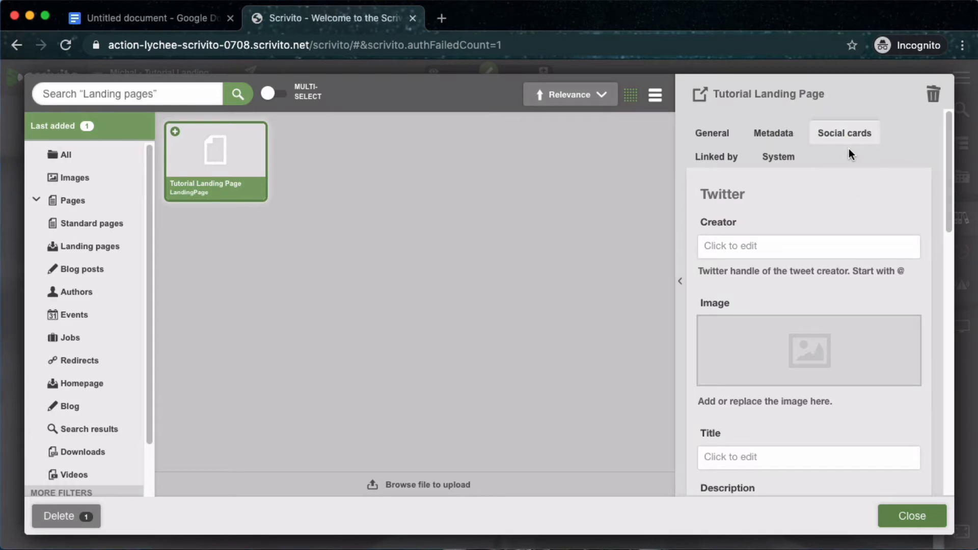
pyautogui.scroll(-3, 797, 278)
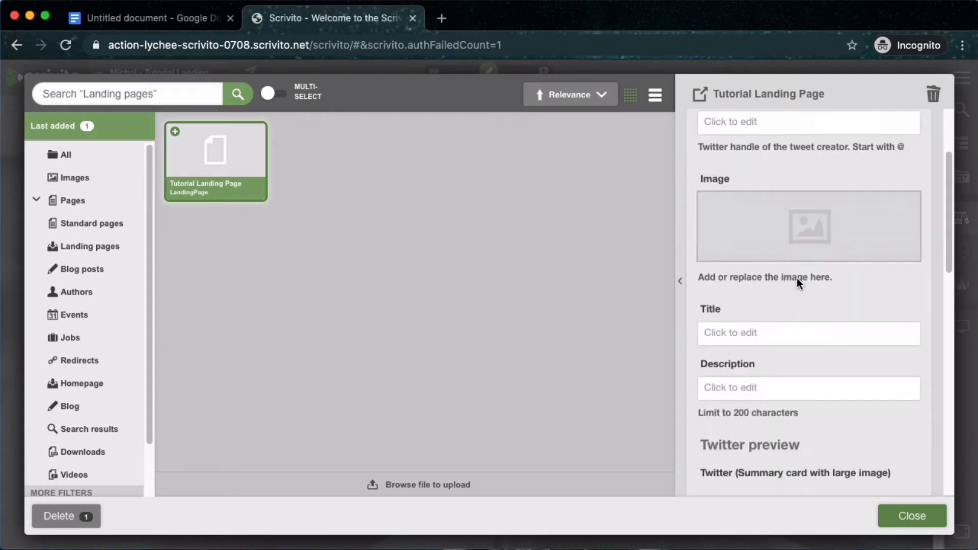
pyautogui.scroll(-10, 797, 277)
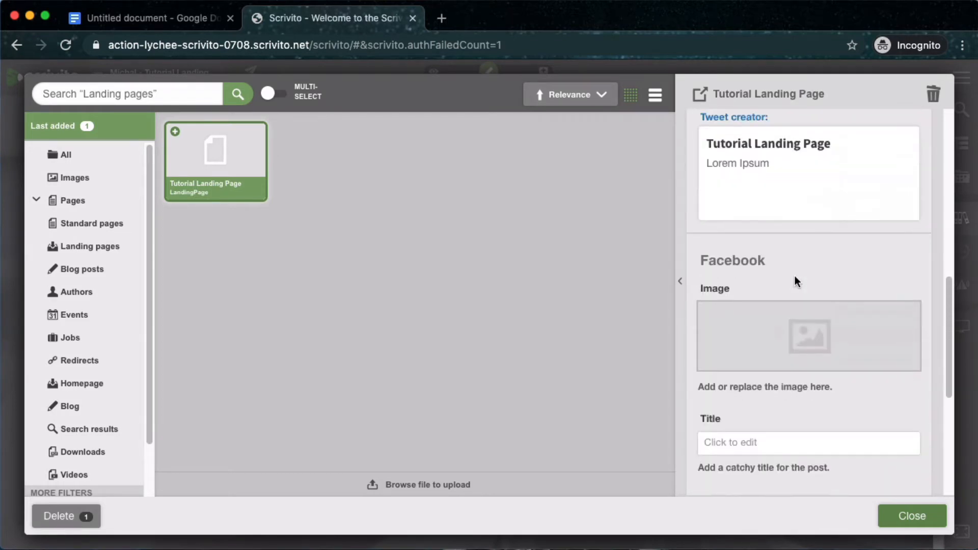
pyautogui.scroll(10, 795, 276)
pyautogui.click(729, 162)
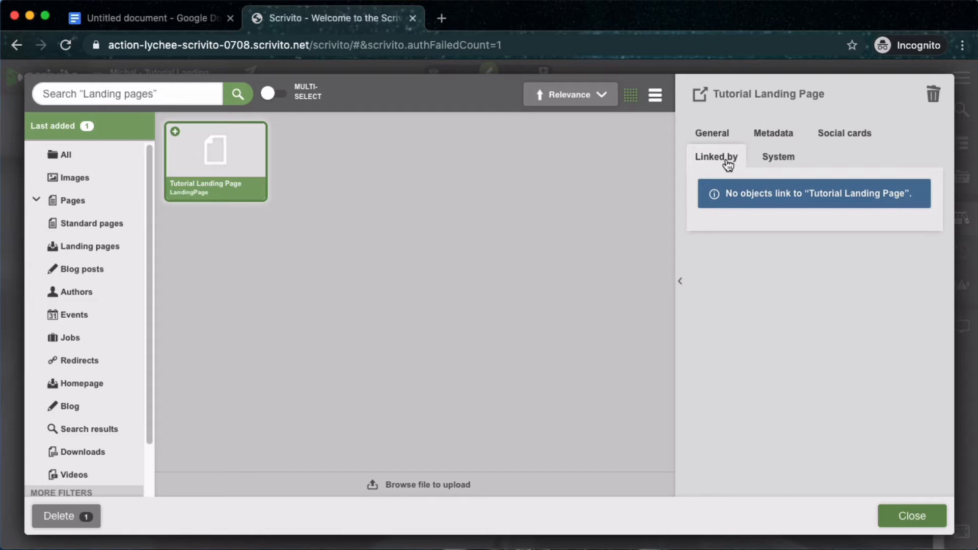
pyautogui.click(779, 158)
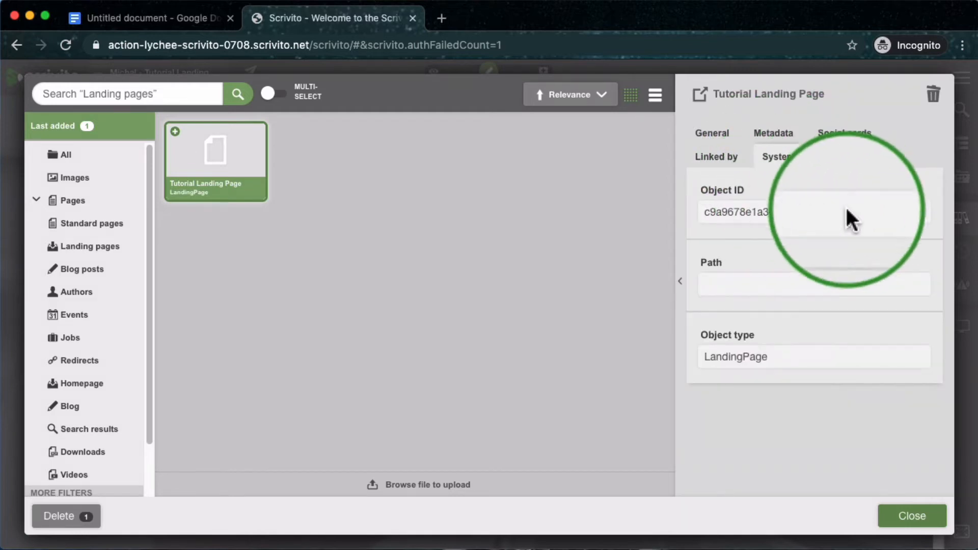
pyautogui.click(714, 134)
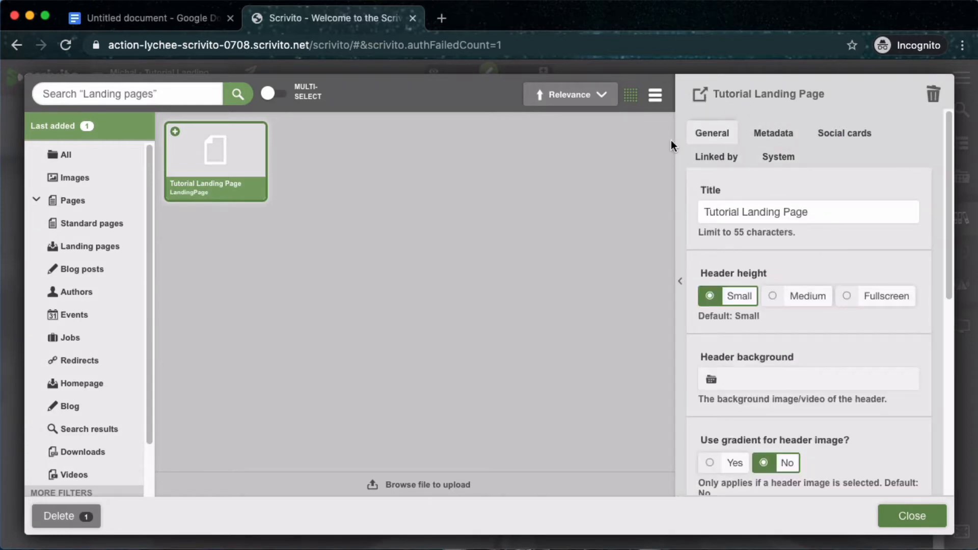
# Step: Open the Tutorial Landing Page in a new browser tab and look over its content down to the footer
pyautogui.click(700, 95)
pyautogui.moveTo(717, 94); pyautogui.dragTo(825, 94)
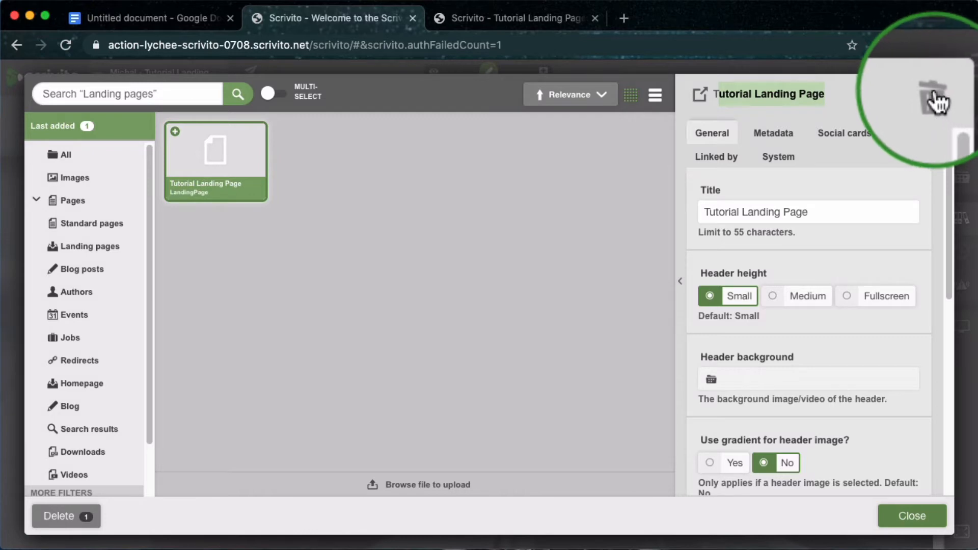
pyautogui.click(877, 100)
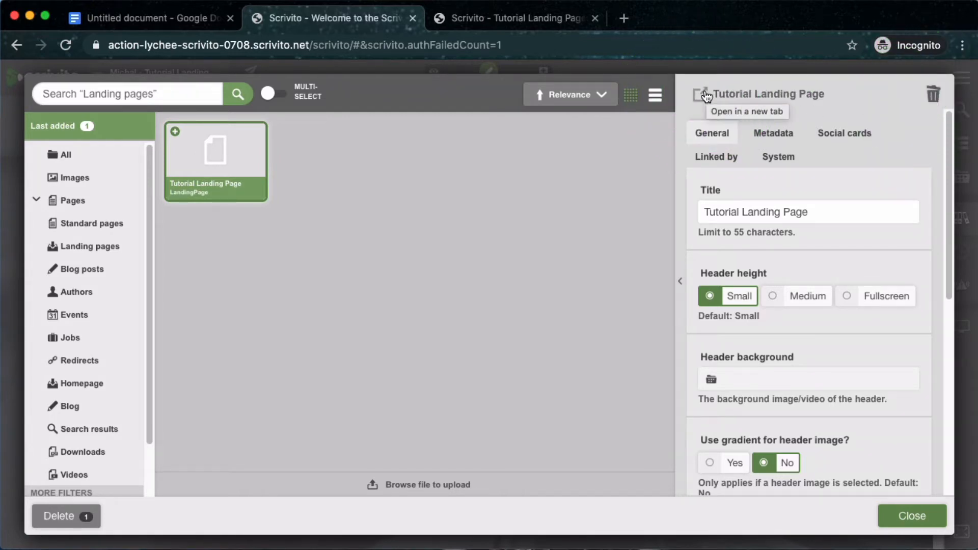
pyautogui.click(484, 16)
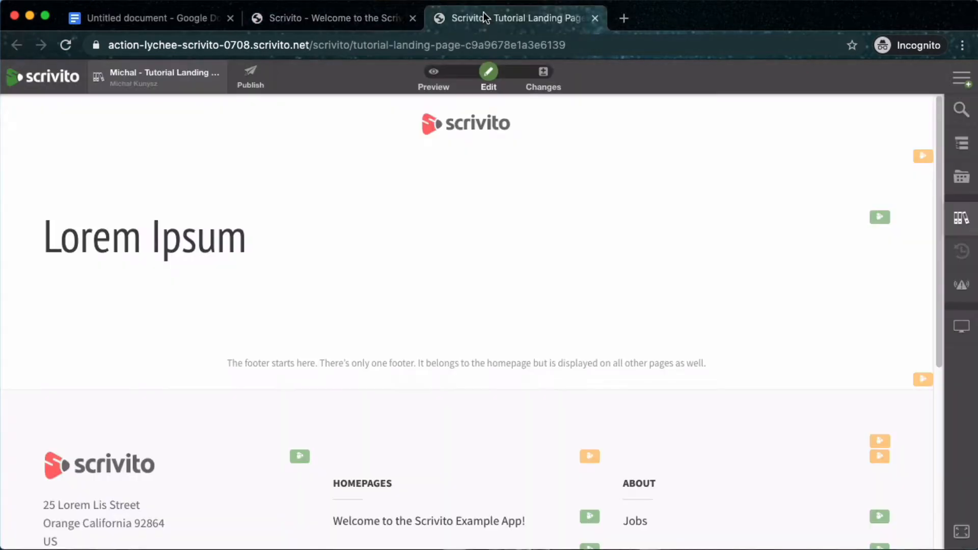
pyautogui.scroll(-6, 554, 203)
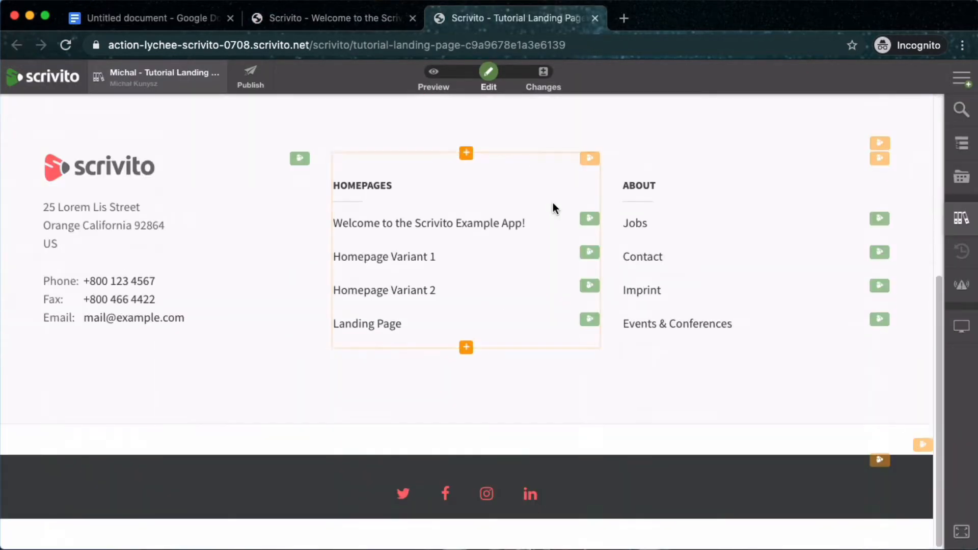
pyautogui.scroll(6, 553, 204)
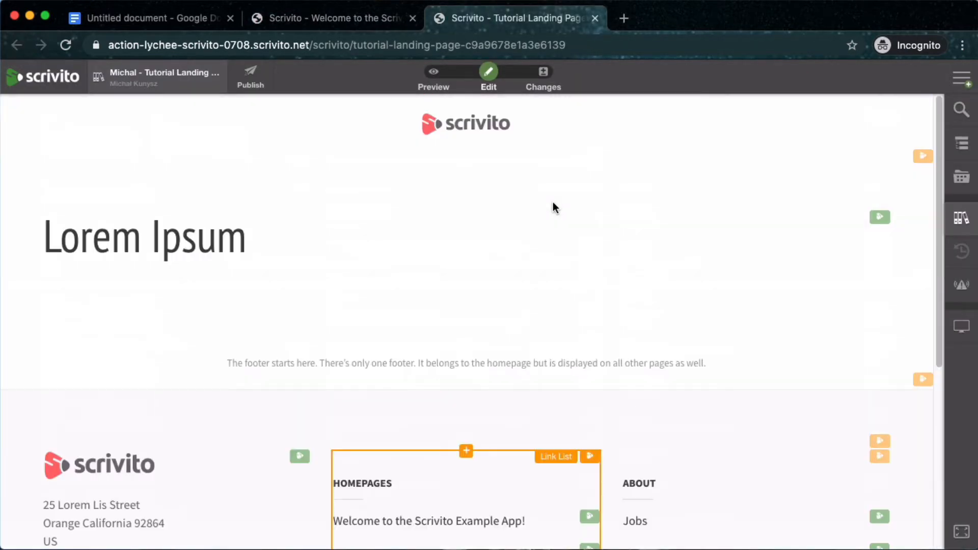
# Step: Open the landing page's properties, try the Small, Medium and Fullscreen header heights, and set the header height to Medium
pyautogui.click(961, 81)
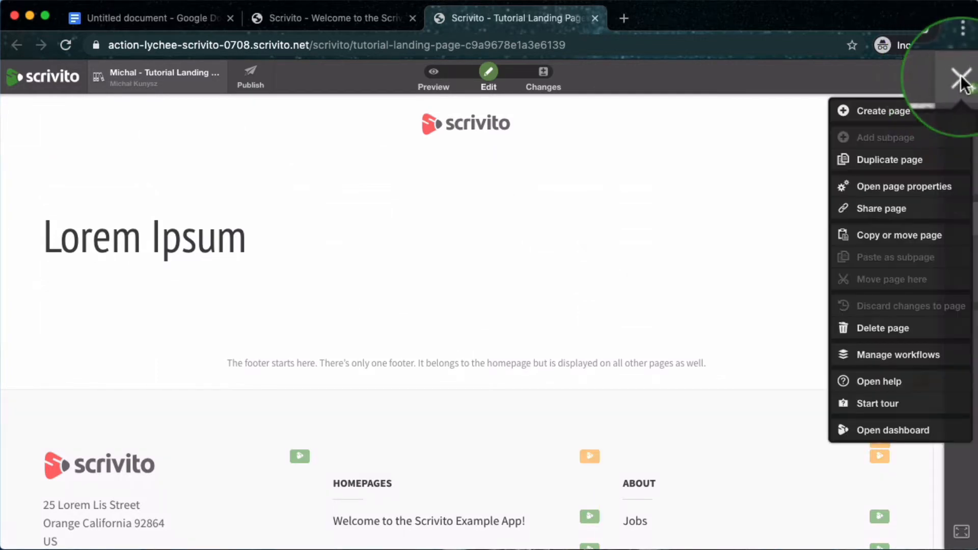
pyautogui.click(866, 190)
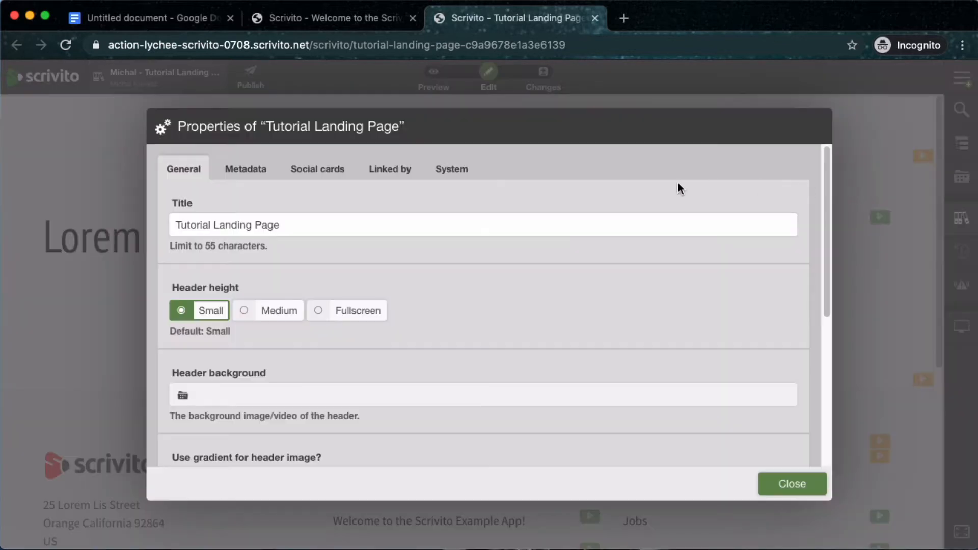
pyautogui.click(299, 224)
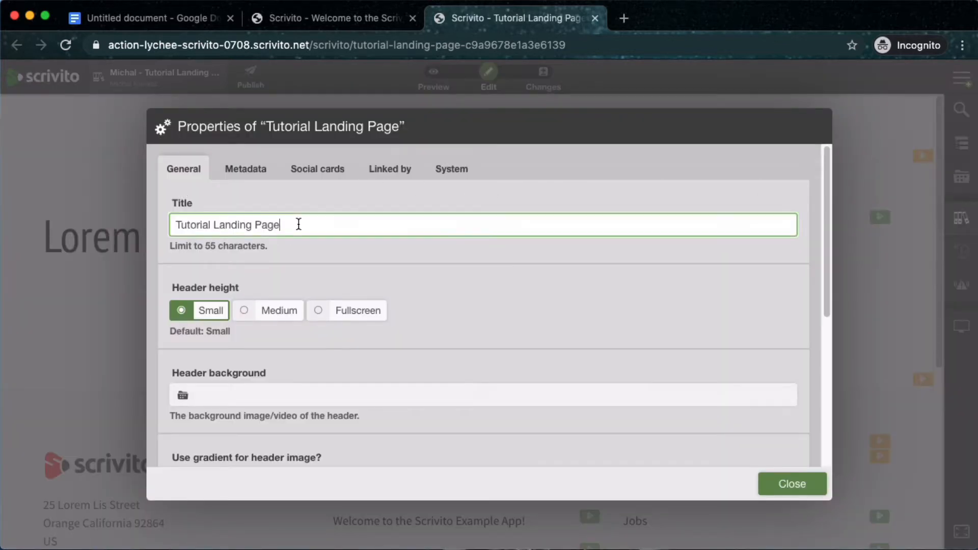
pyautogui.click(248, 282)
pyautogui.click(273, 314)
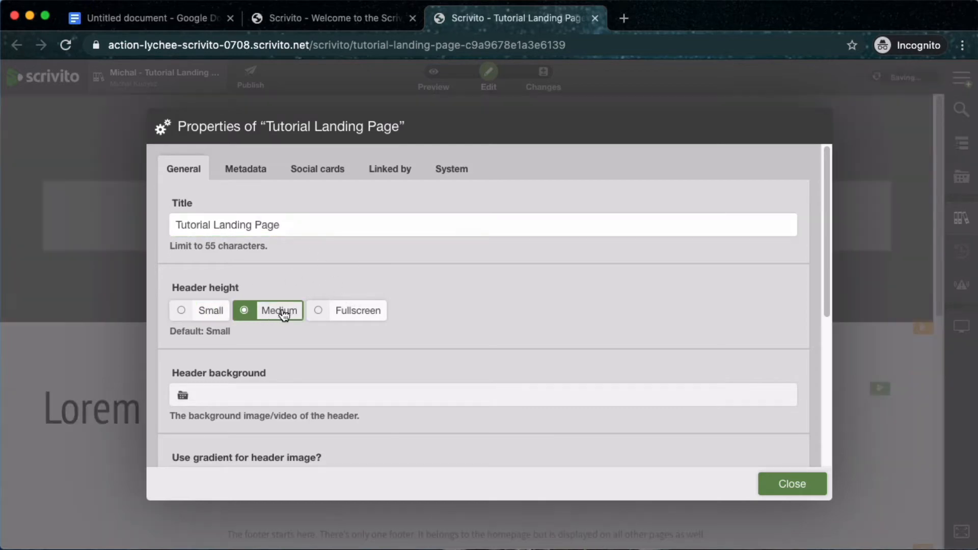
pyautogui.click(216, 311)
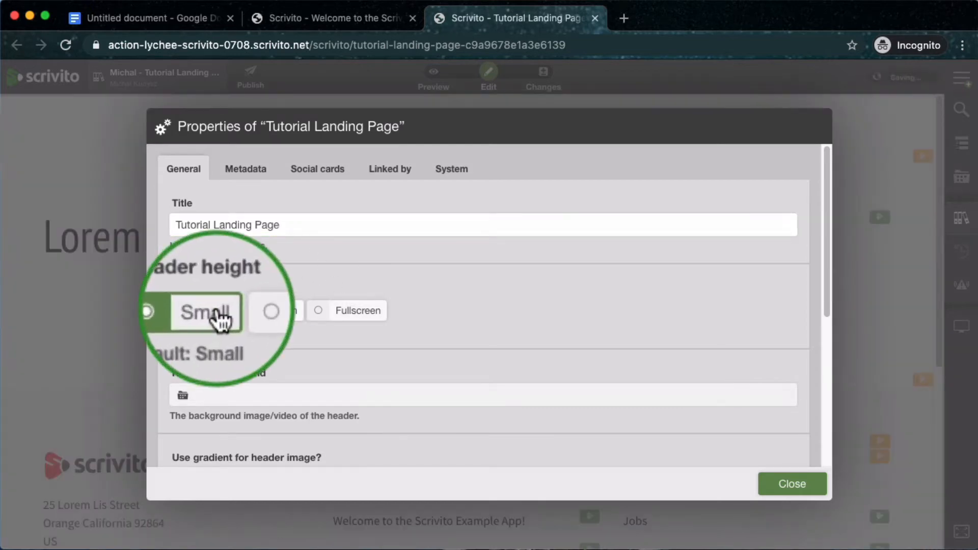
pyautogui.click(273, 312)
pyautogui.click(340, 311)
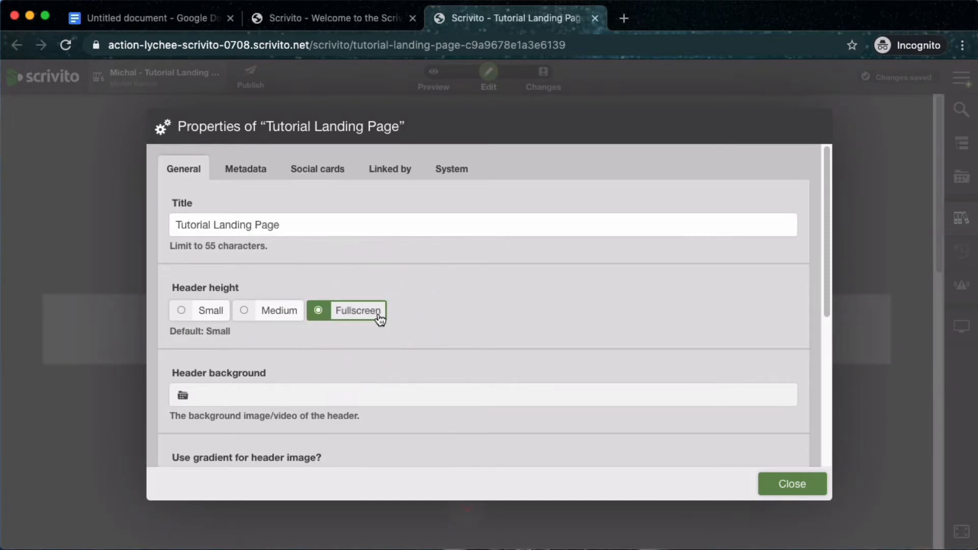
pyautogui.click(284, 318)
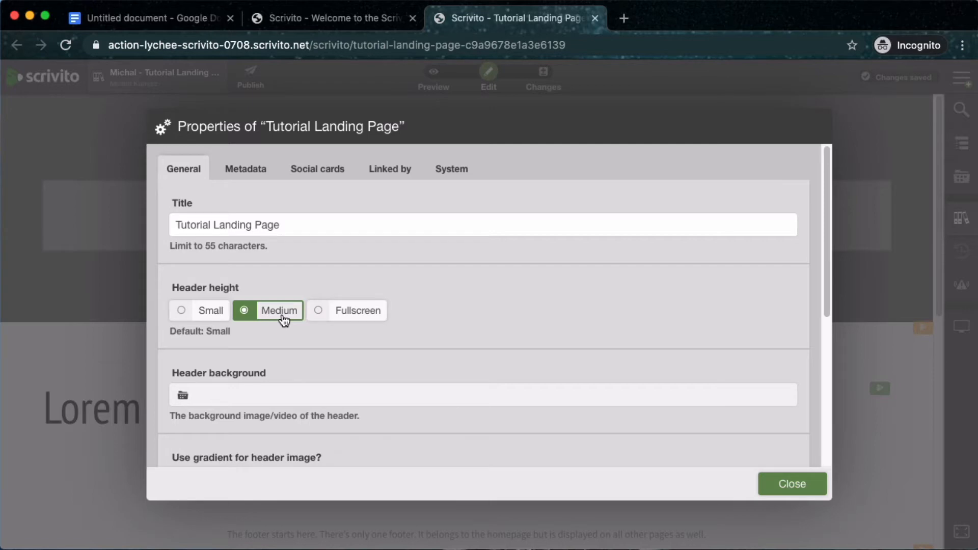
# Step: Upload header.jpg from the Landing Page Tutorial folder through the page's header background selection
pyautogui.click(333, 397)
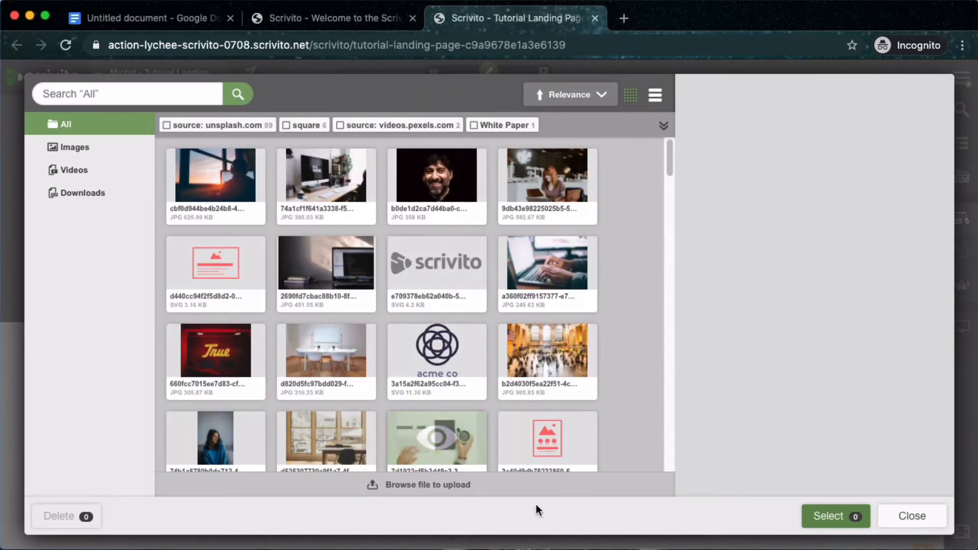
pyautogui.click(510, 486)
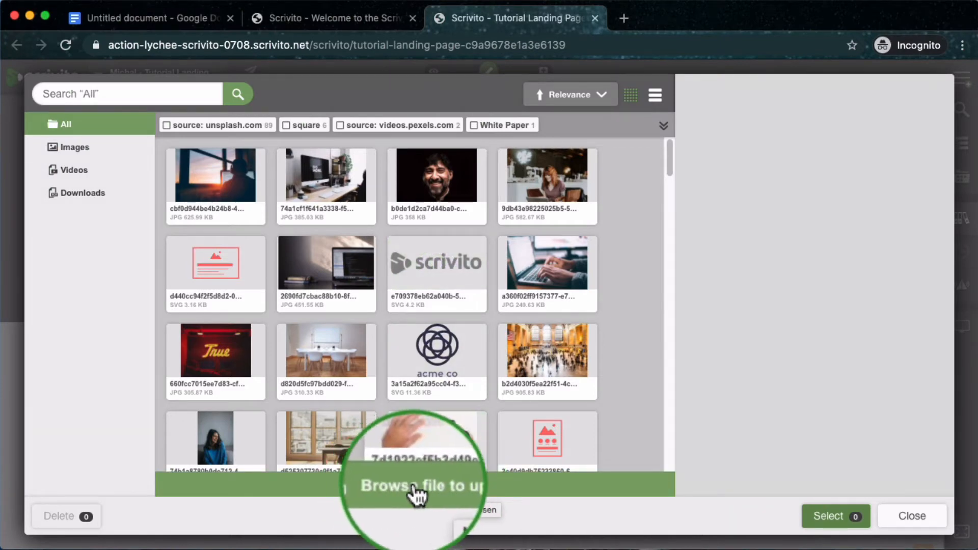
pyautogui.click(415, 486)
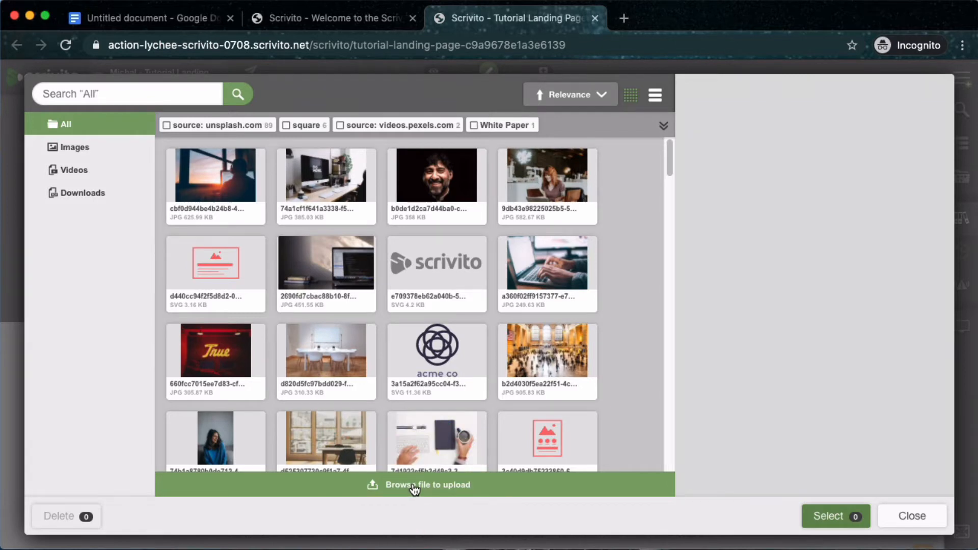
pyautogui.click(506, 95)
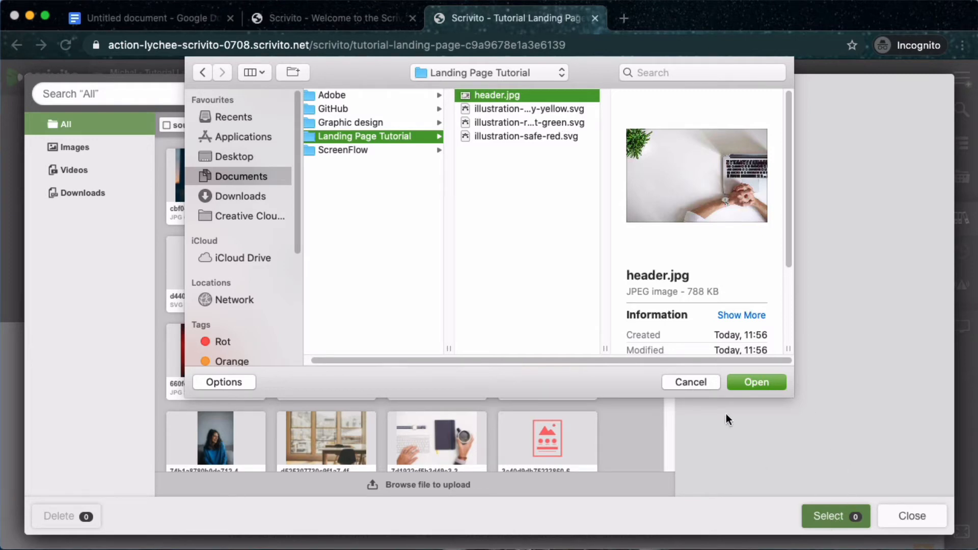
pyautogui.click(746, 382)
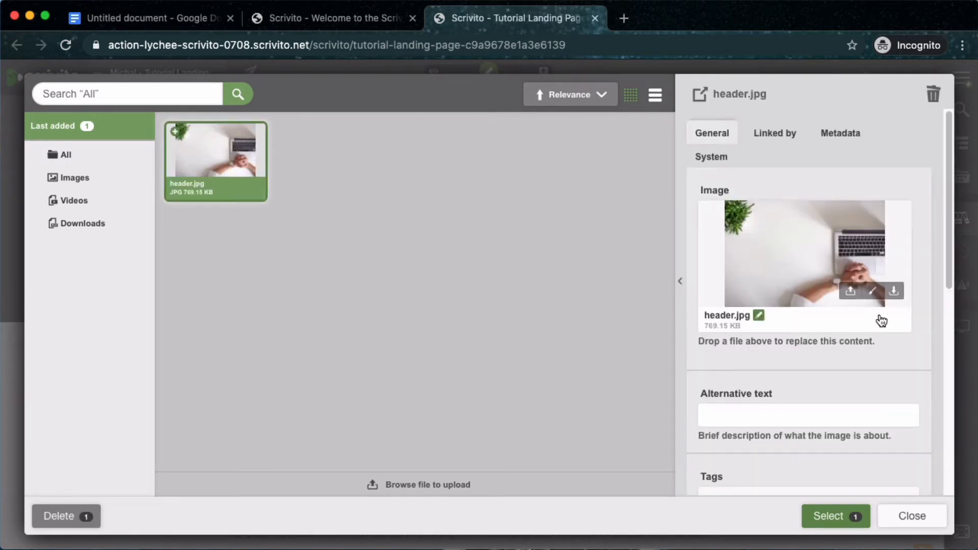
# Step: Rename the uploaded image to template-header.jpg and set its alternative text to "Latop and a man holding his hands on it"
pyautogui.click(759, 314)
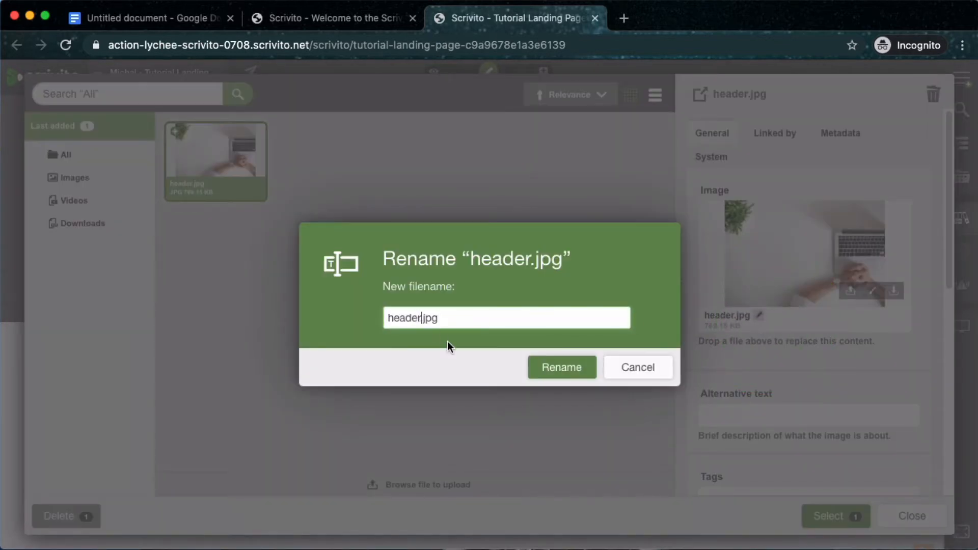
pyautogui.write('template-')
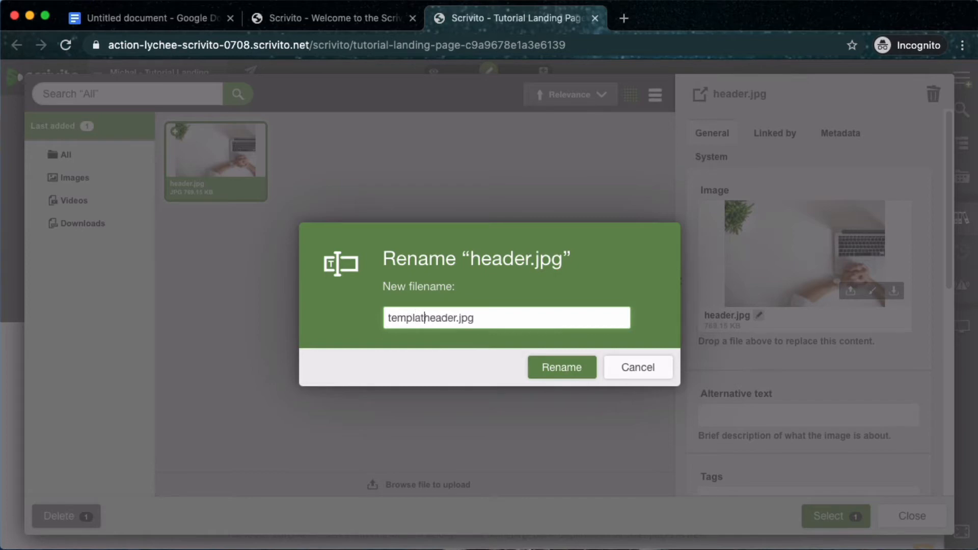
pyautogui.click(552, 369)
pyautogui.click(799, 354)
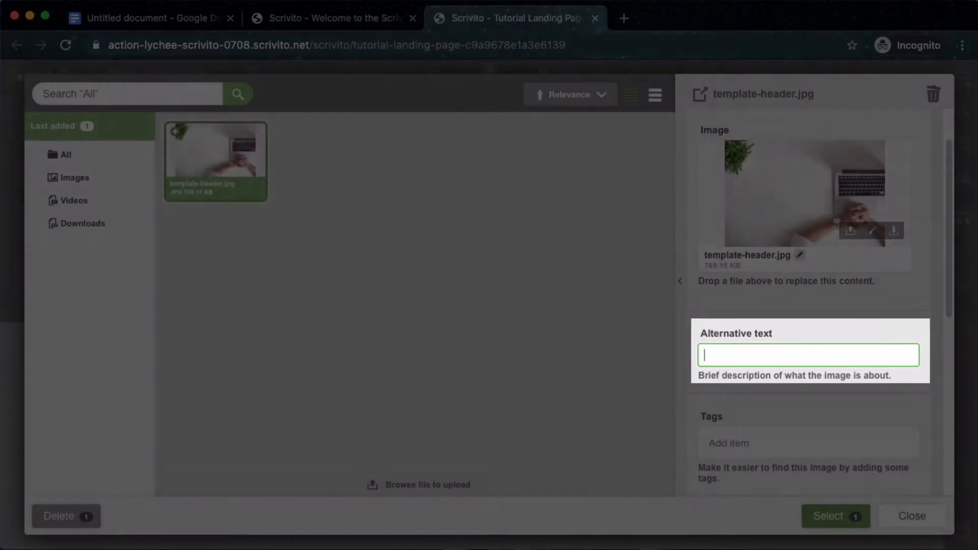
pyautogui.write('Latop')
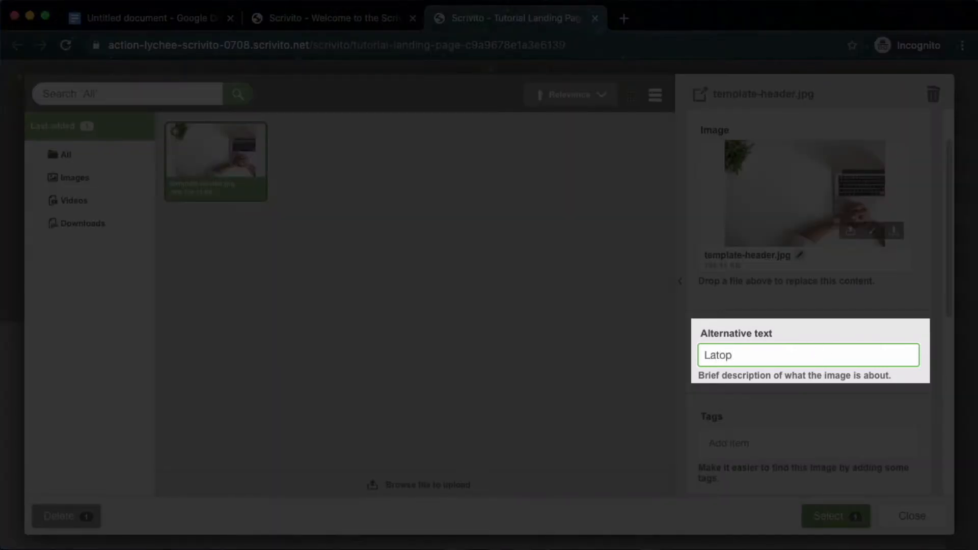
pyautogui.write(' and a man holding his hands on it')
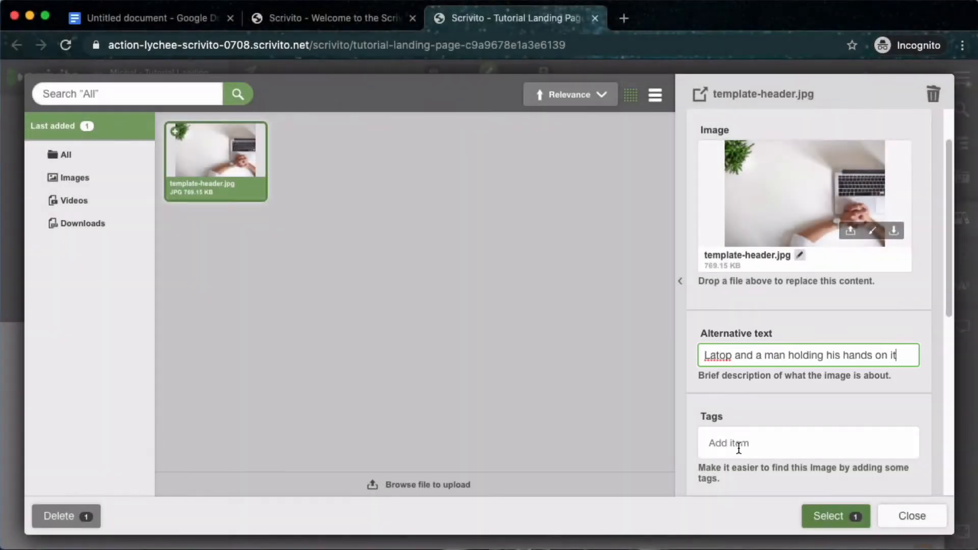
# Step: Tag the image with "computer" and "homepage", apply it as the page's header background and close the properties
pyautogui.click(740, 445)
pyautogui.scroll(-1, 811, 413)
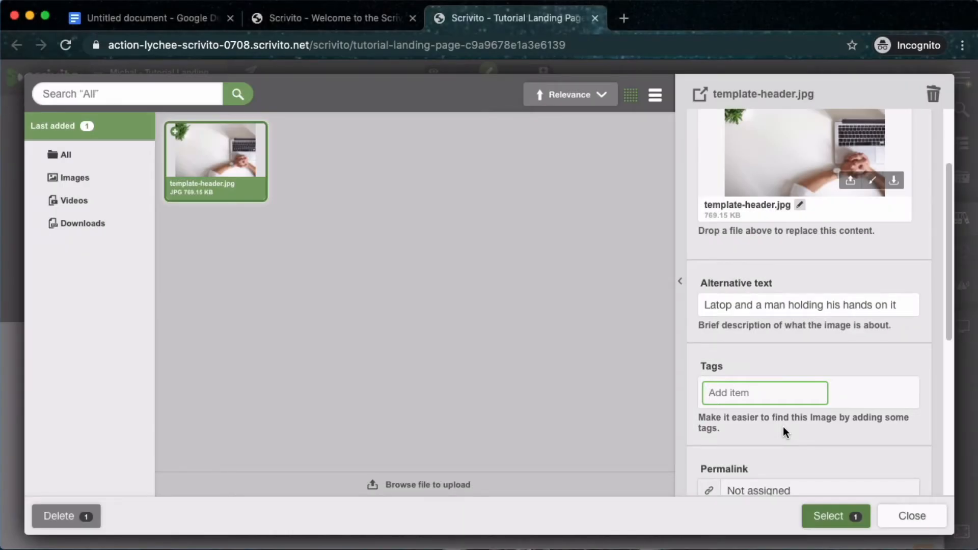
pyautogui.write('computer')
pyautogui.press('Return')
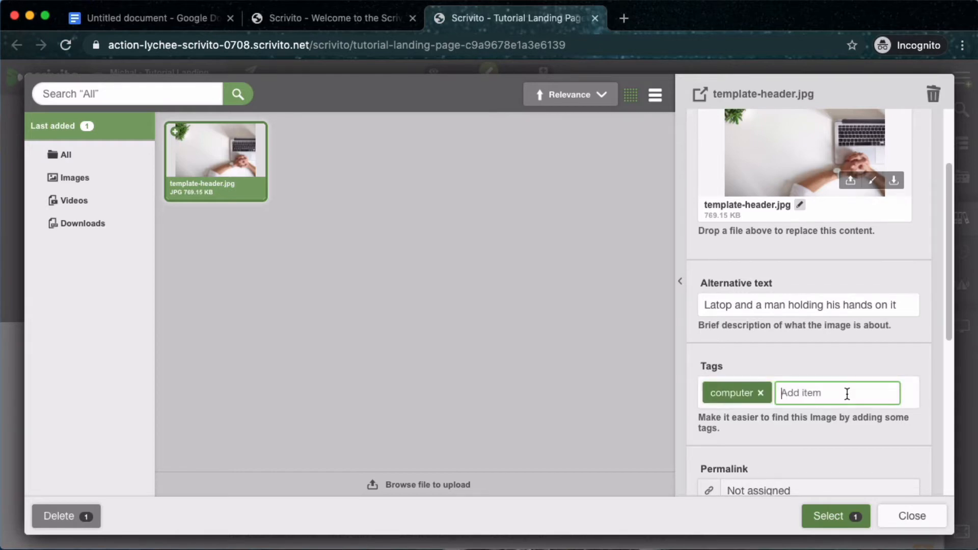
pyautogui.write('homepge')
pyautogui.press('Return')
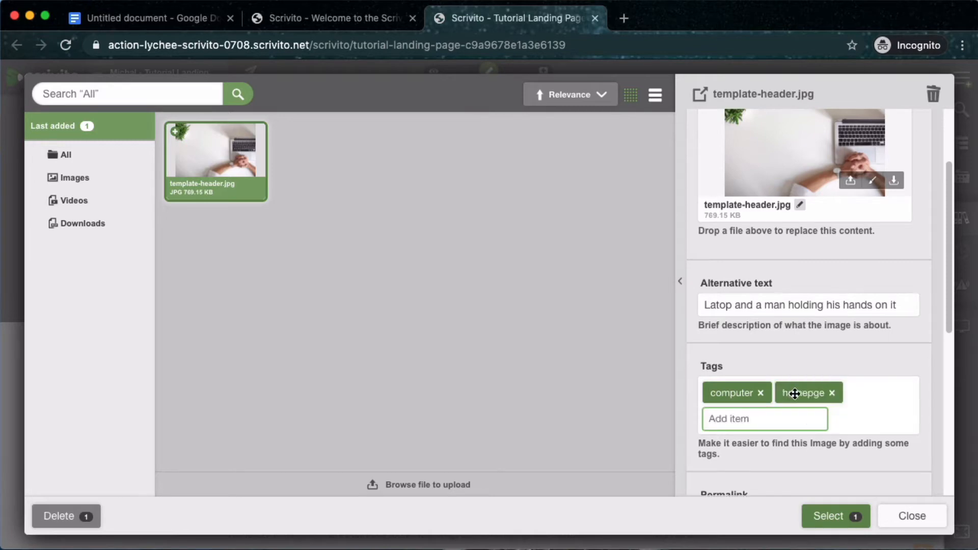
pyautogui.click(832, 397)
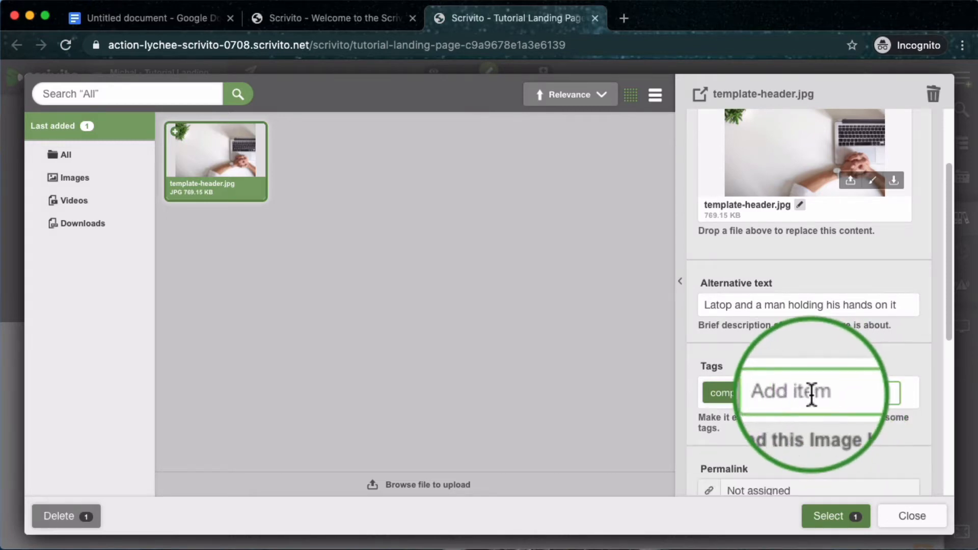
pyautogui.write('homepage')
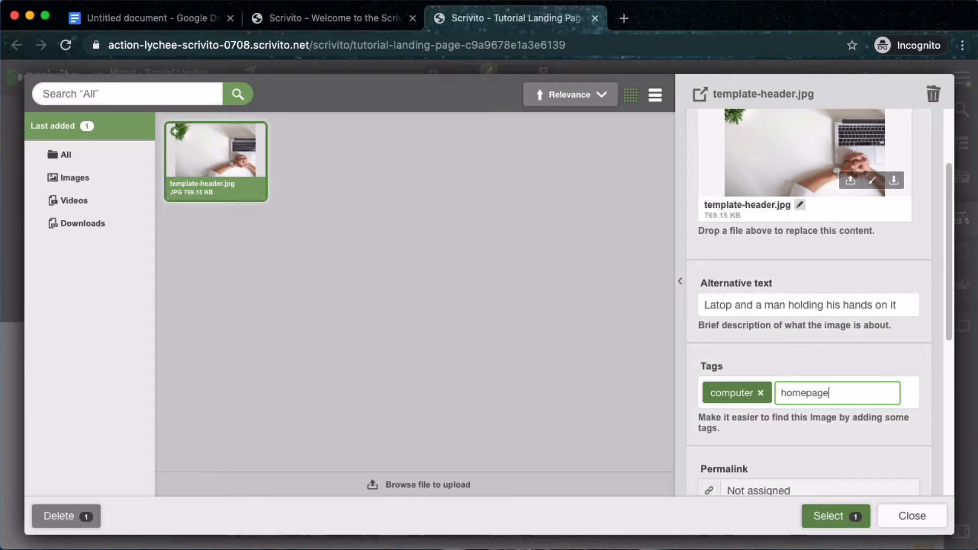
pyautogui.press('Return')
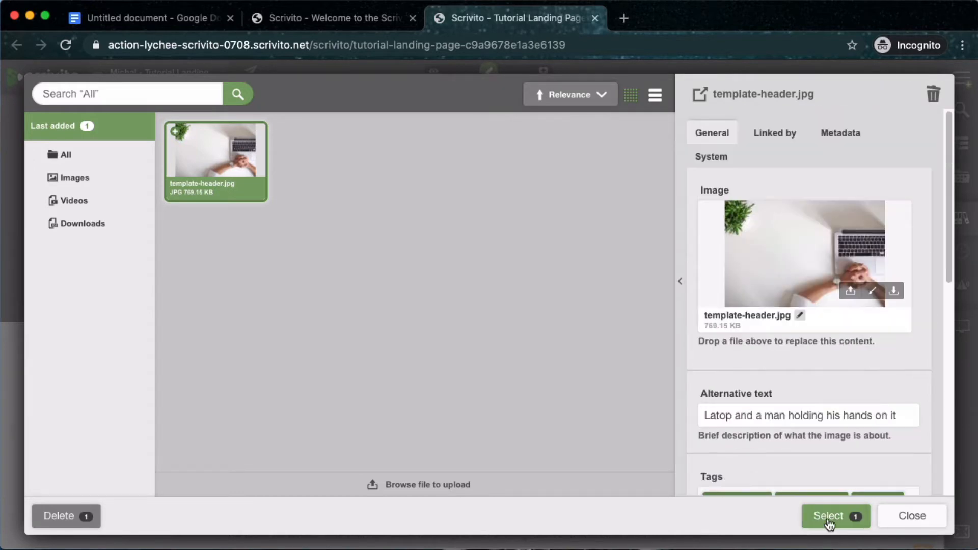
pyautogui.click(828, 520)
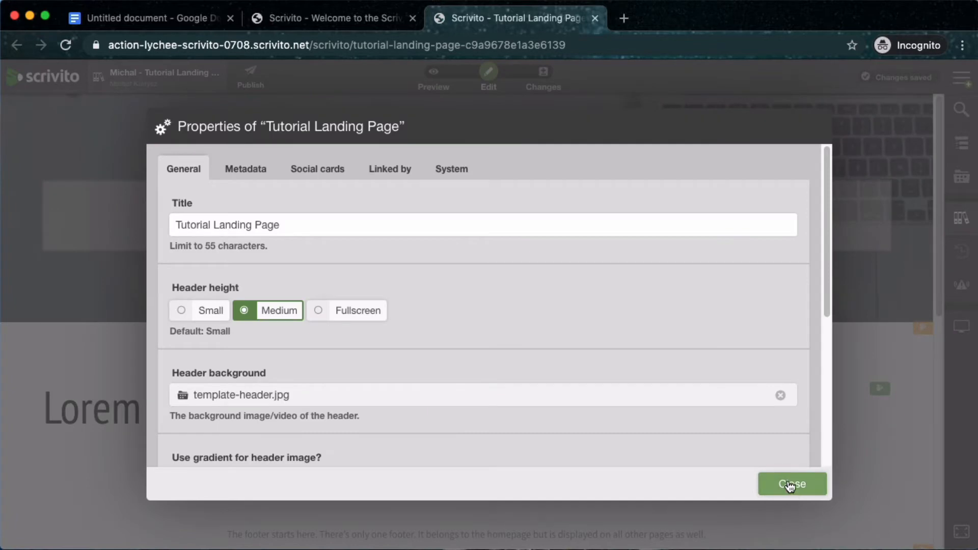
pyautogui.click(789, 485)
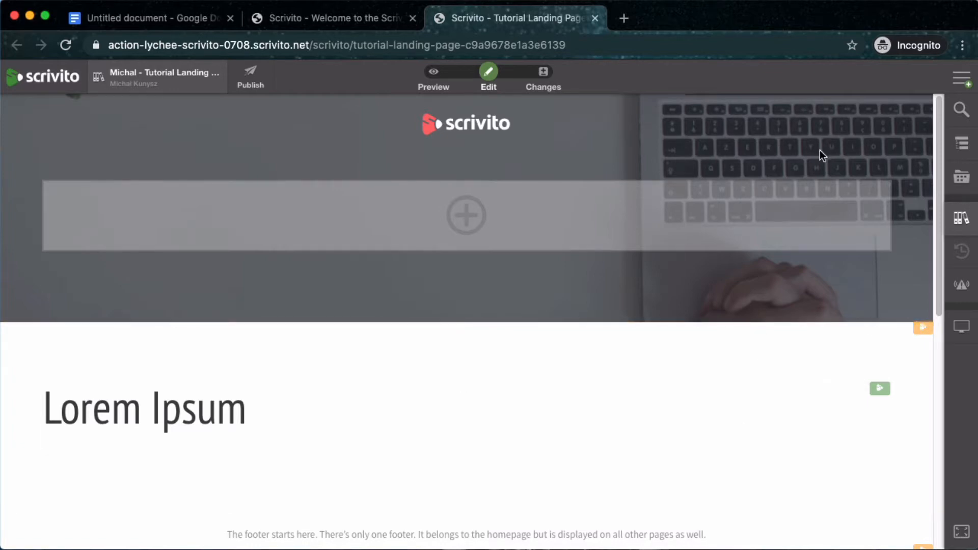
# Step: Change the landing page's header height to Fullscreen in its page properties
pyautogui.click(961, 78)
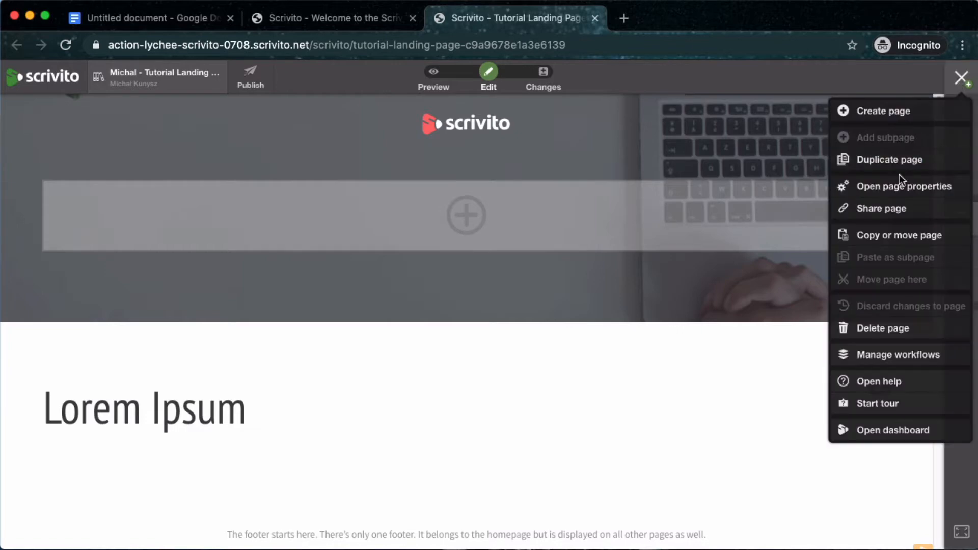
pyautogui.click(905, 184)
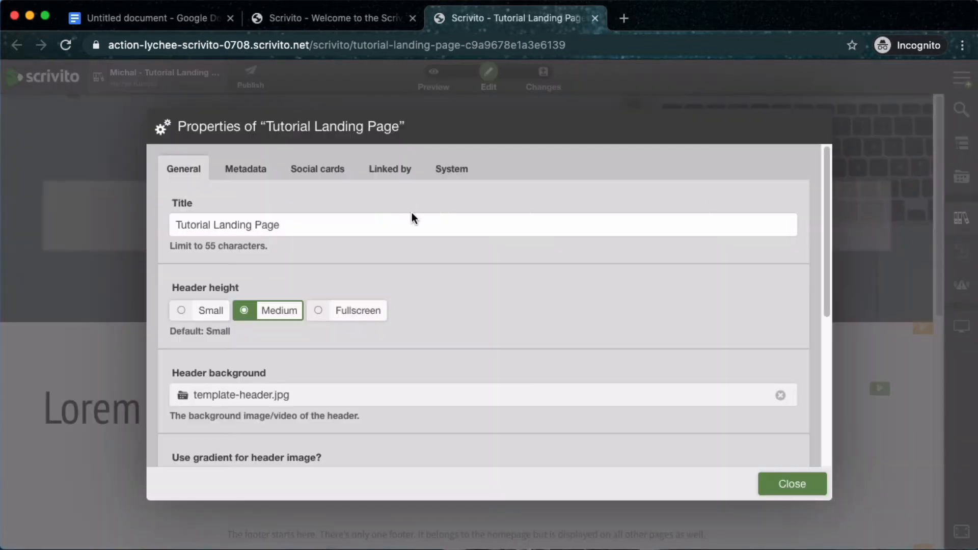
pyautogui.click(356, 311)
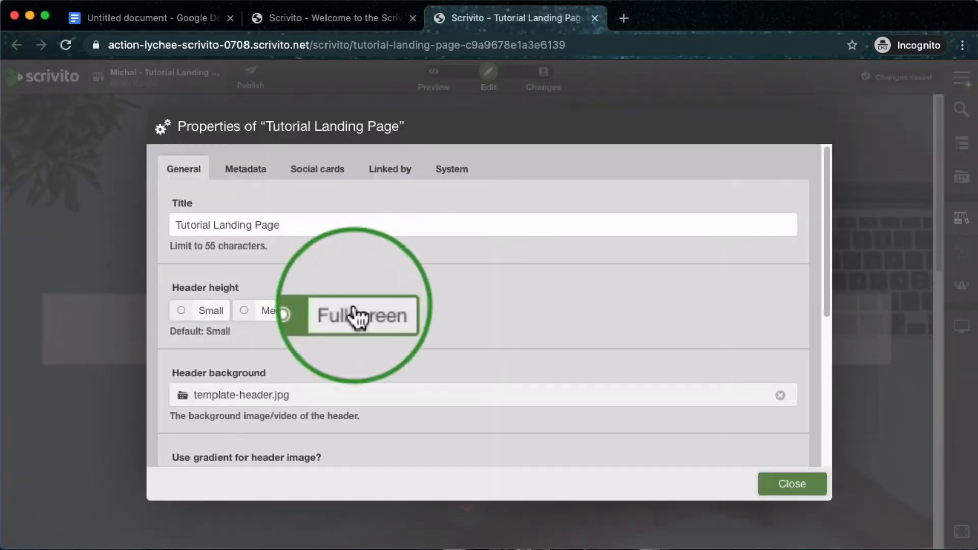
pyautogui.click(774, 484)
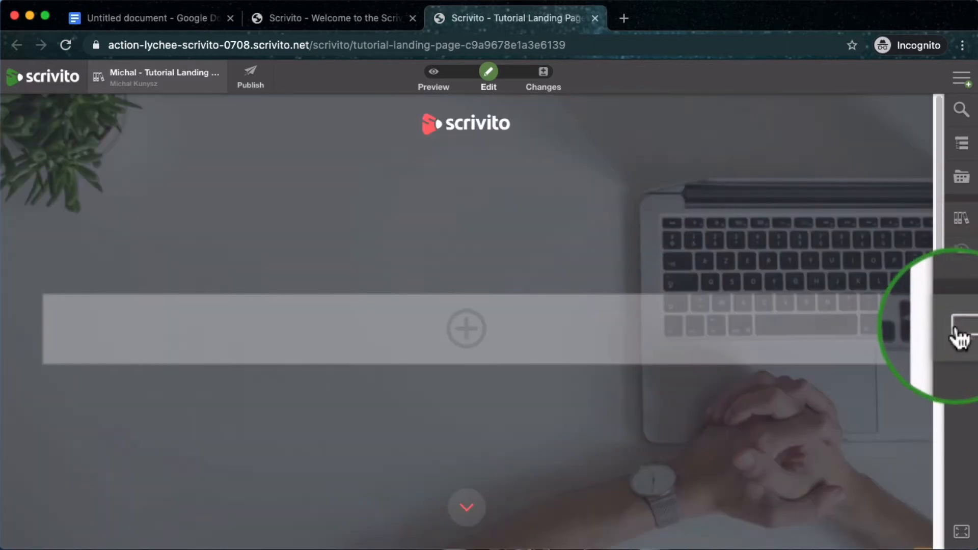
# Step: Preview the page at the portrait mobile phone size and return to the Desktop preview size
pyautogui.click(955, 327)
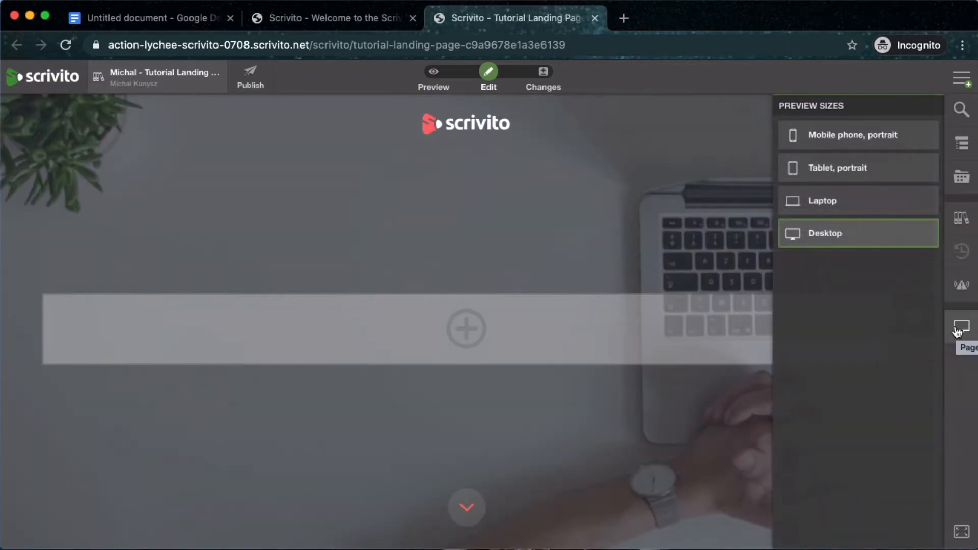
pyautogui.click(842, 137)
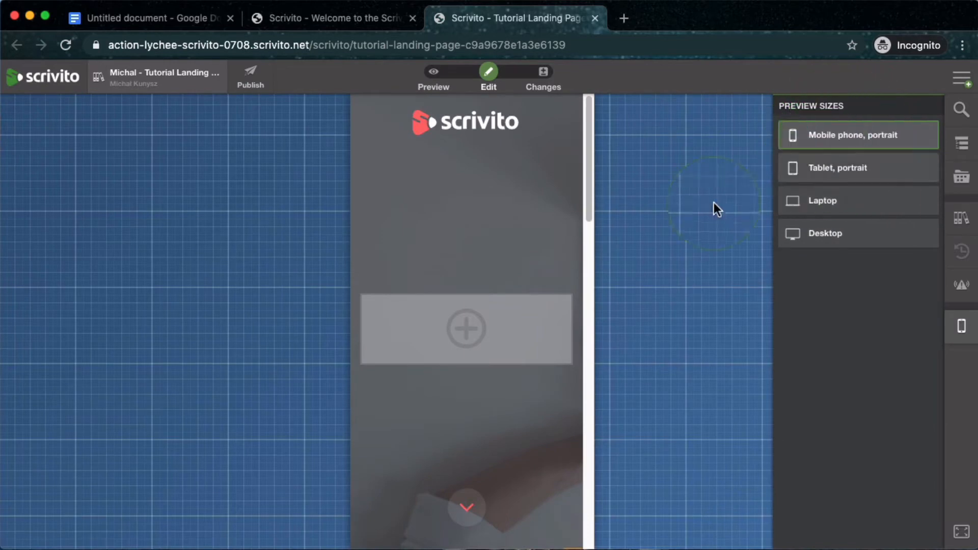
pyautogui.click(649, 221)
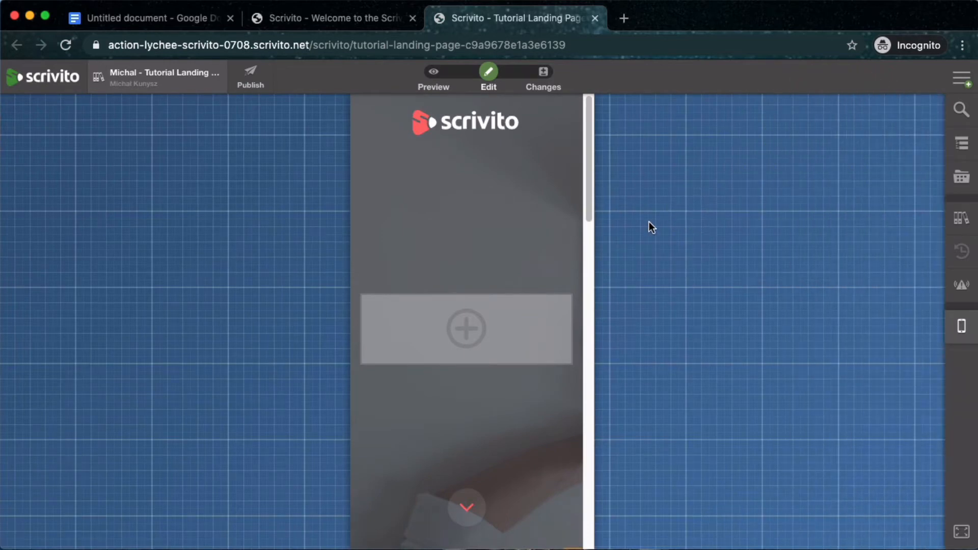
pyautogui.click(962, 326)
pyautogui.click(866, 236)
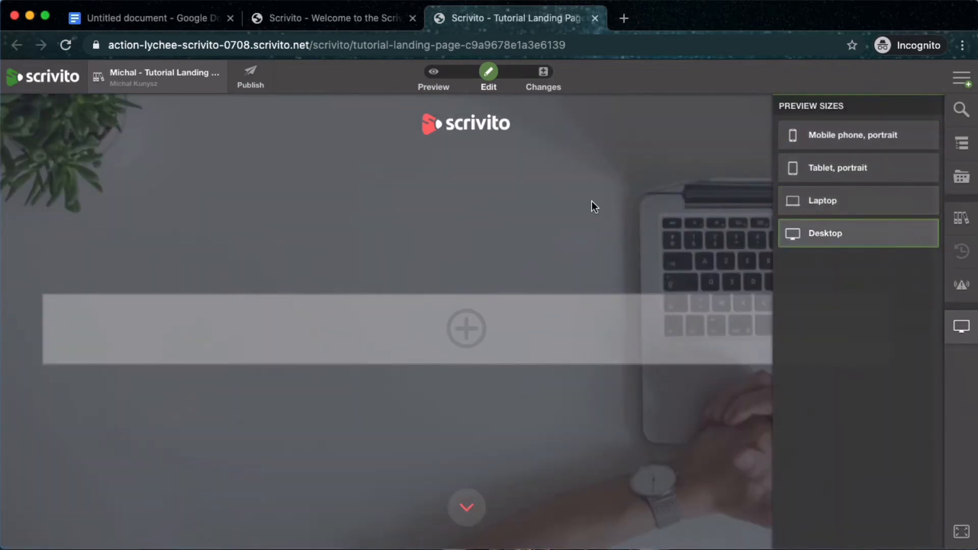
pyautogui.click(216, 139)
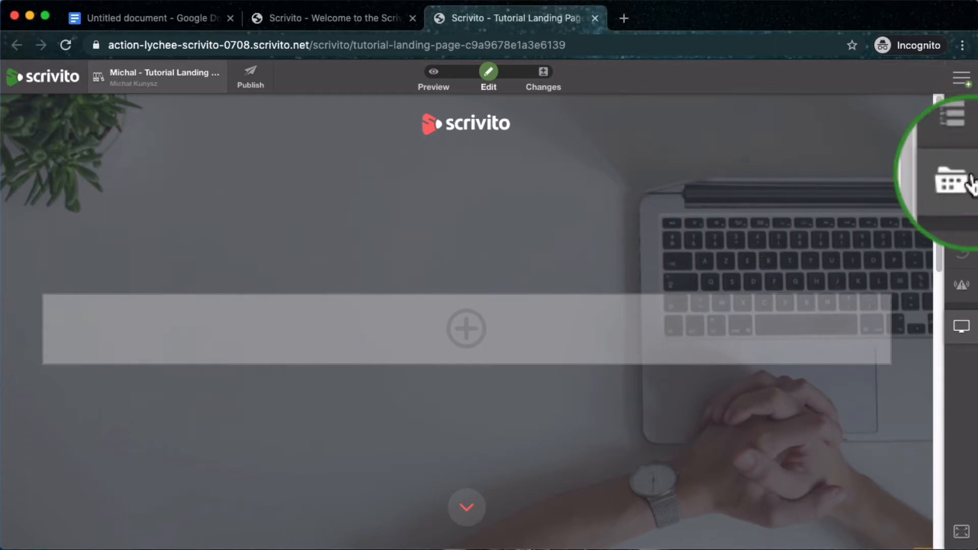
# Step: Filter the site's content by the tag "computer" and select template-header.jpg
pyautogui.click(960, 188)
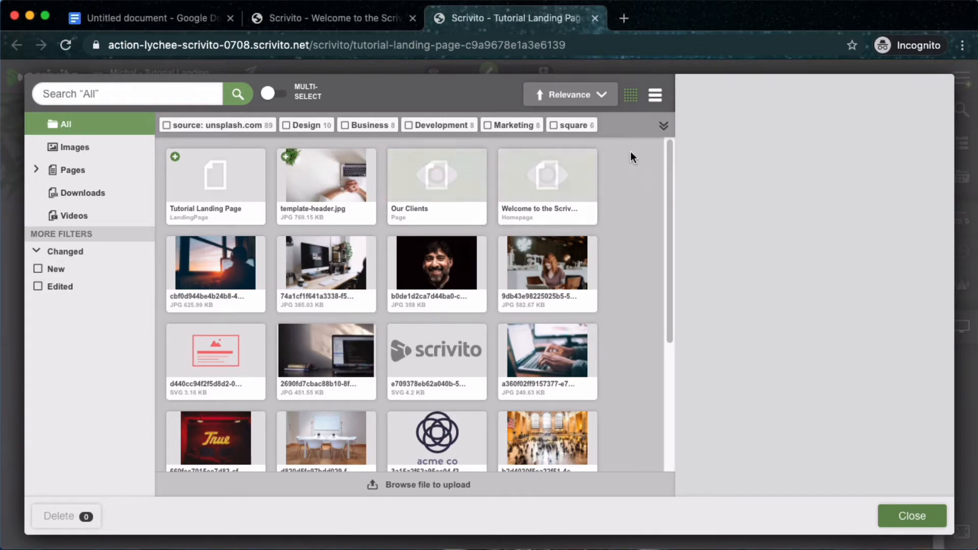
pyautogui.click(663, 126)
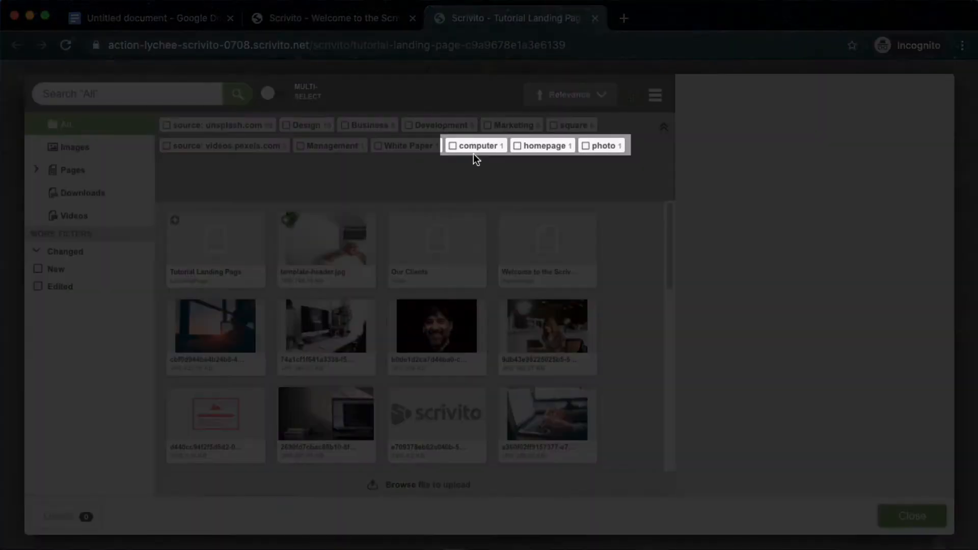
pyautogui.click(479, 146)
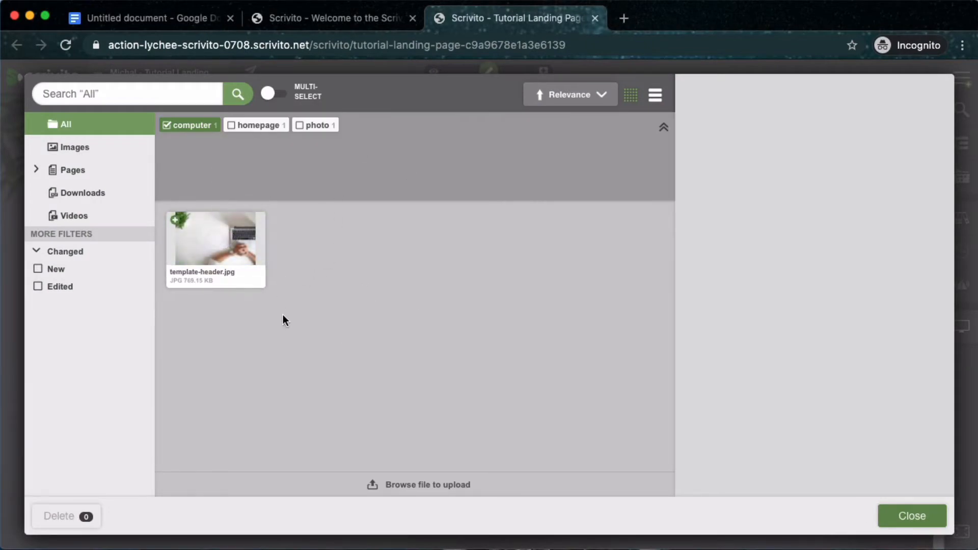
pyautogui.click(249, 251)
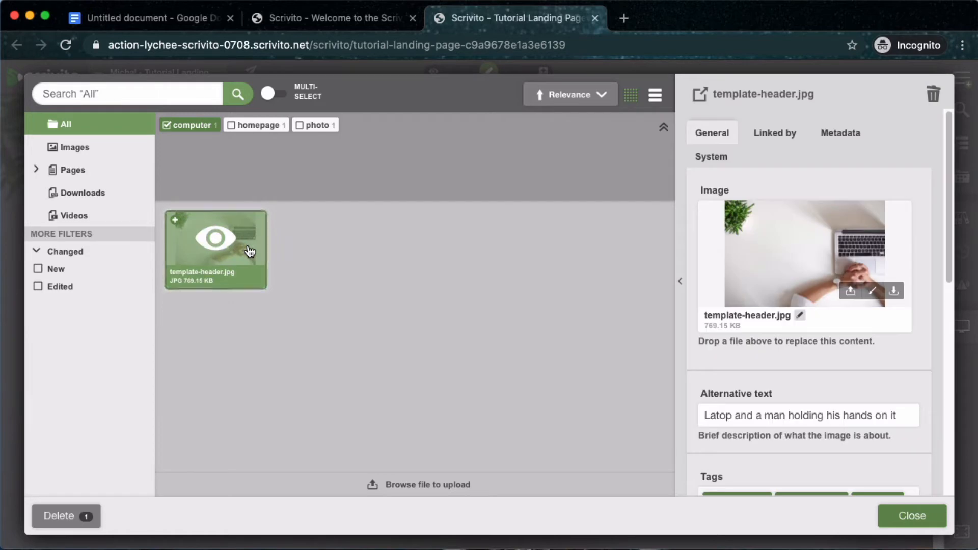
# Step: Crop template-header.jpg to its lower area around the laptop and hands, save the edit and close the content browser
pyautogui.click(873, 293)
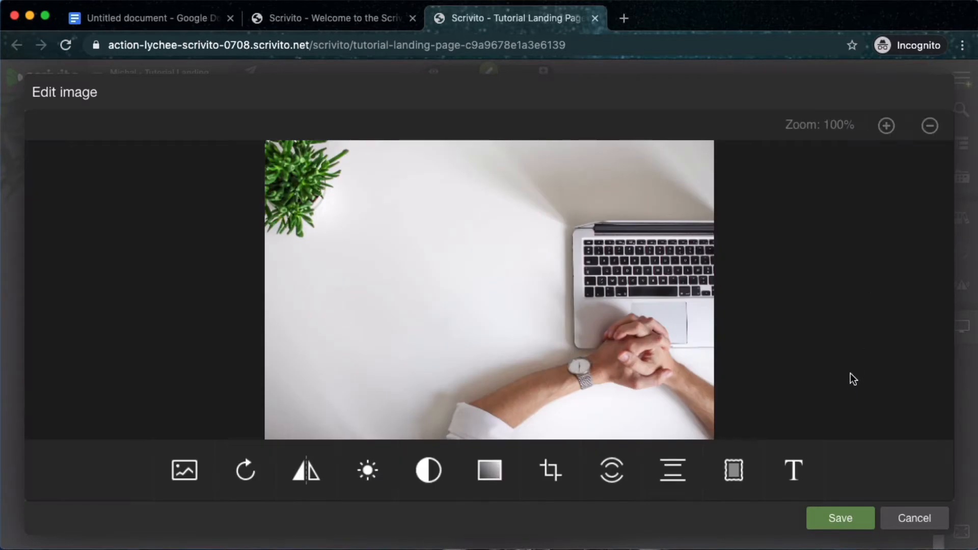
pyautogui.click(552, 473)
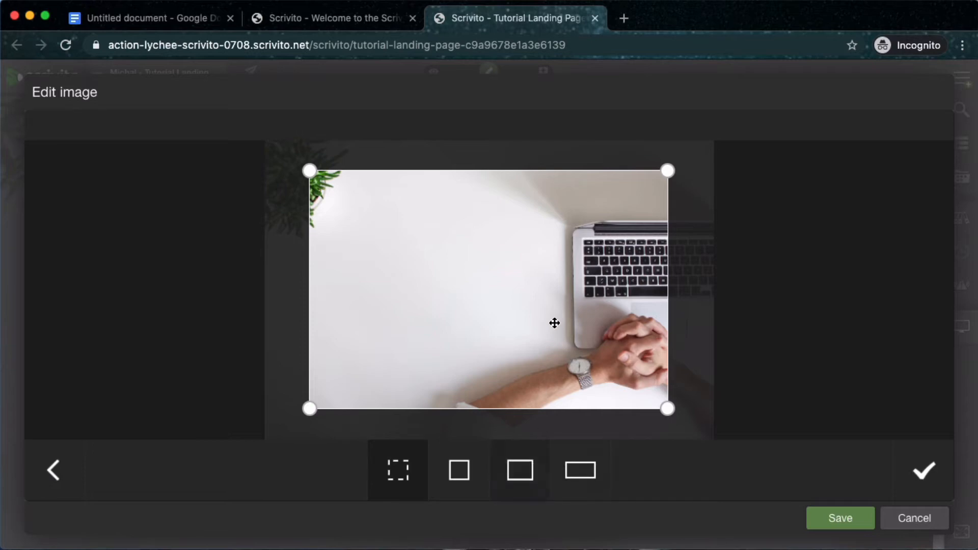
pyautogui.moveTo(556, 305); pyautogui.dragTo(608, 335)
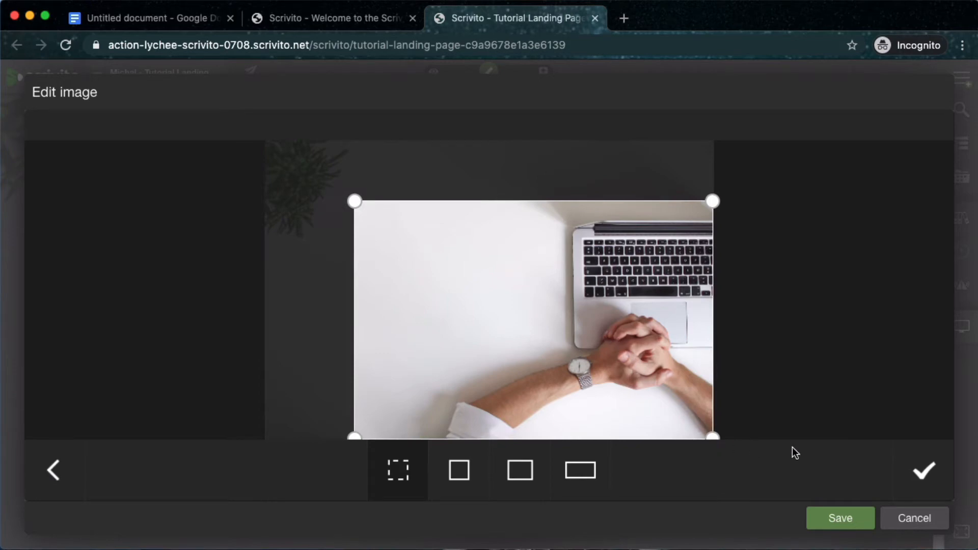
pyautogui.click(923, 477)
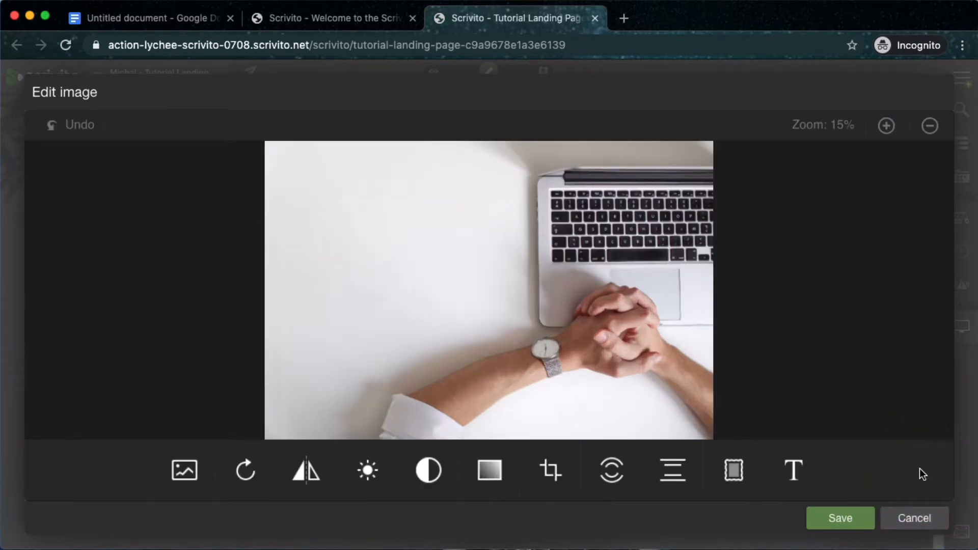
pyautogui.click(848, 521)
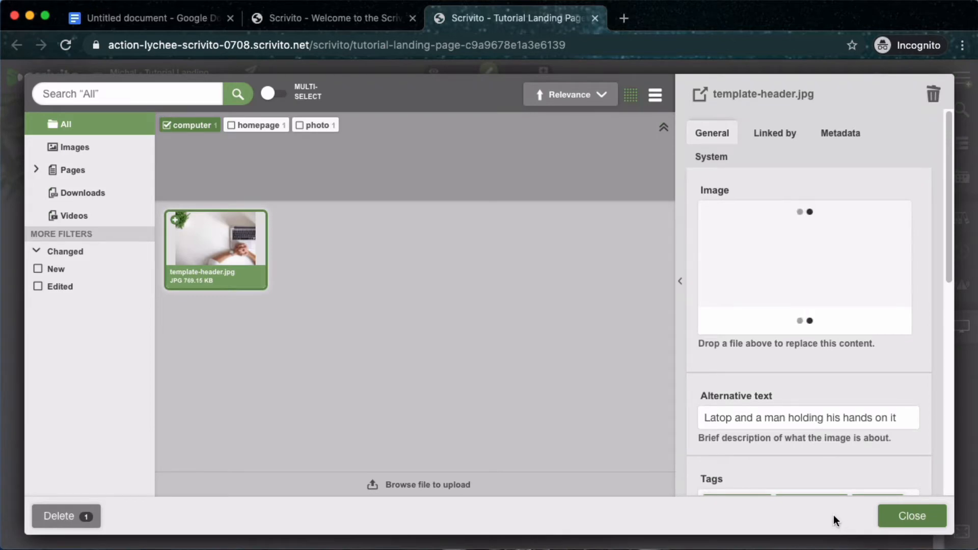
pyautogui.click(908, 524)
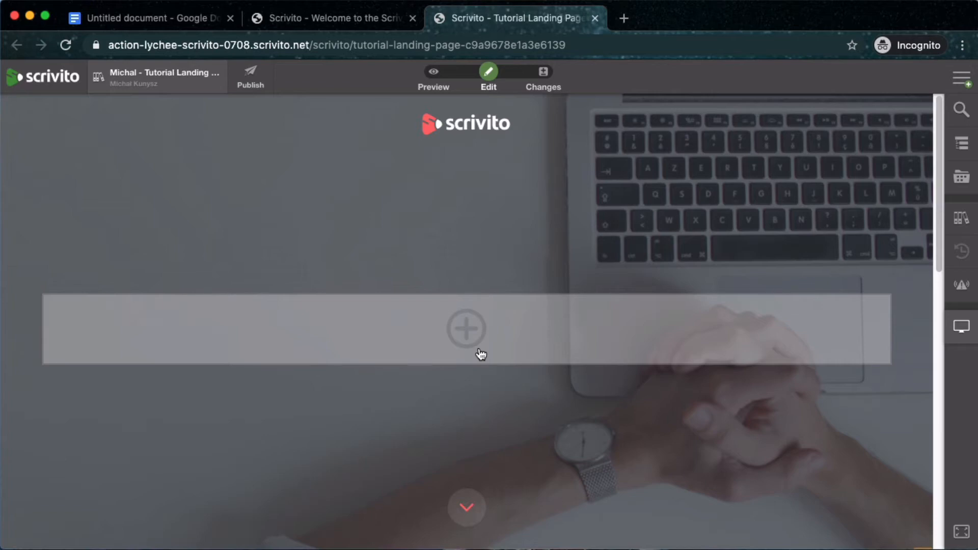
# Step: Check the cropped header at the portrait mobile phone preview size, then restore the Desktop preview size
pyautogui.click(962, 327)
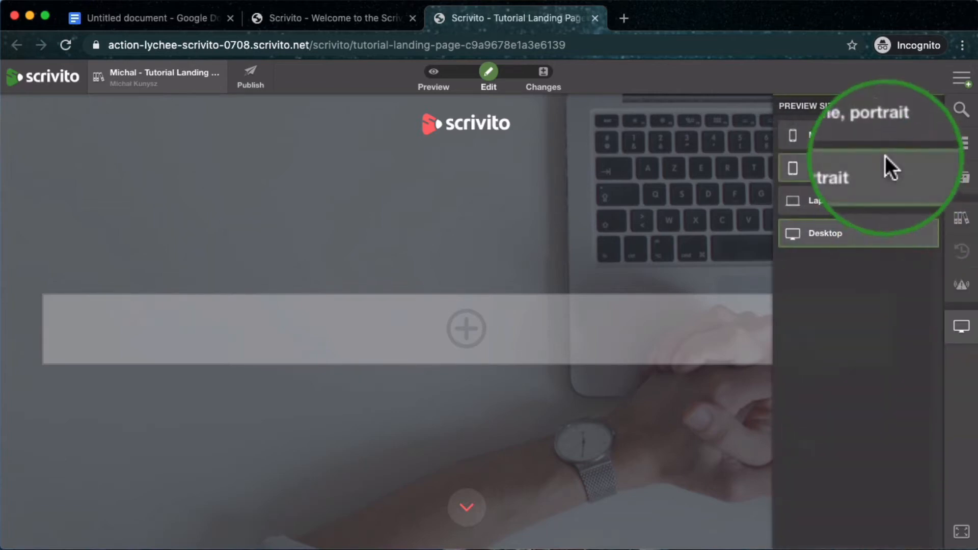
pyautogui.click(874, 135)
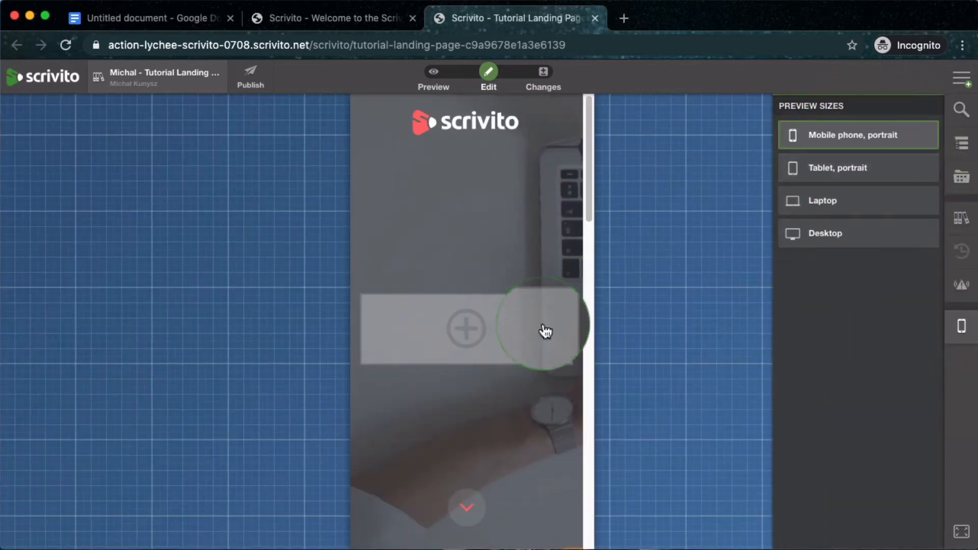
pyautogui.click(545, 331)
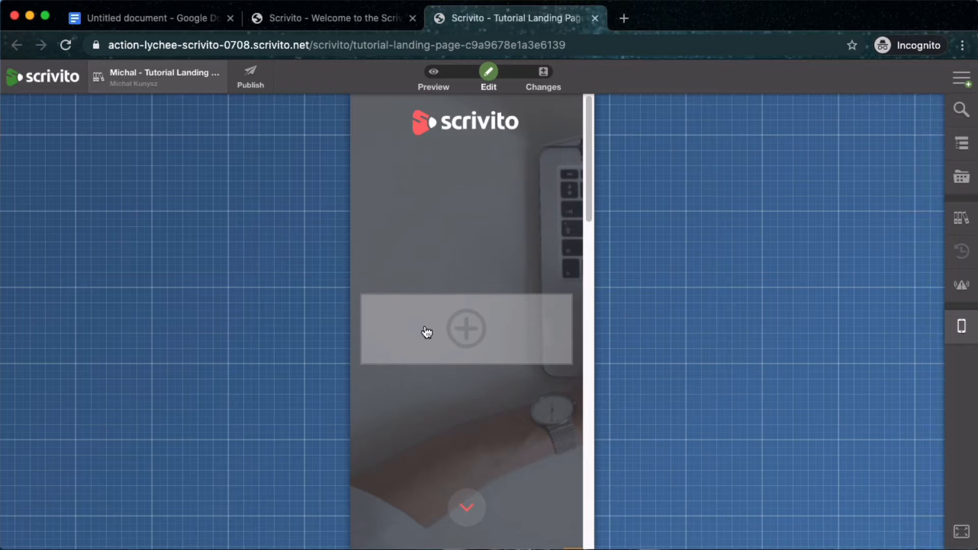
pyautogui.click(962, 330)
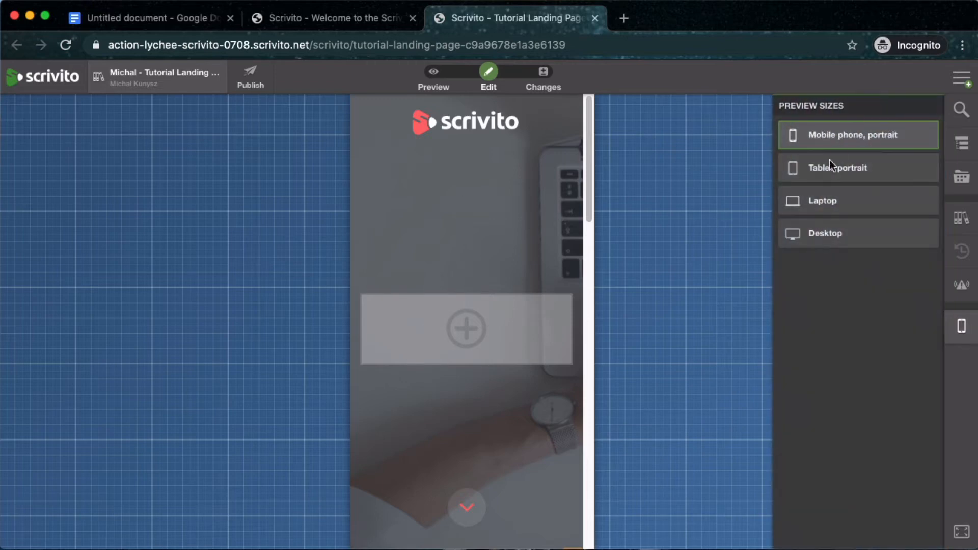
pyautogui.click(843, 233)
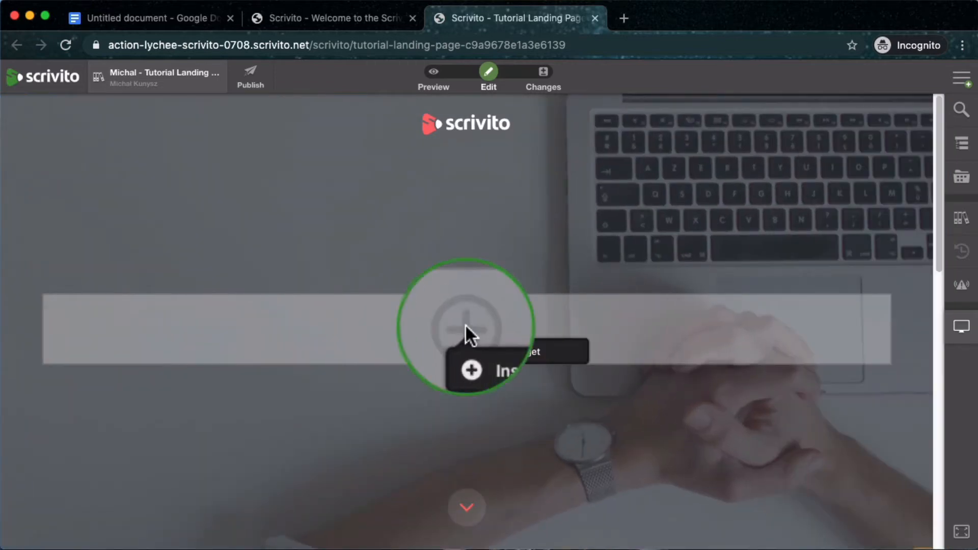
# Step: Insert a Headline widget in the header and a Columns widget above it
pyautogui.click(510, 362)
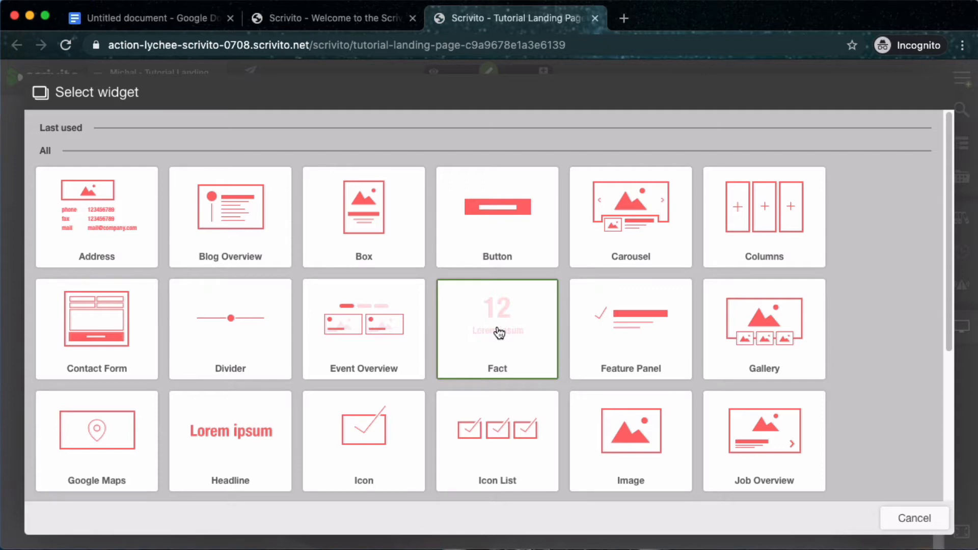
pyautogui.click(250, 437)
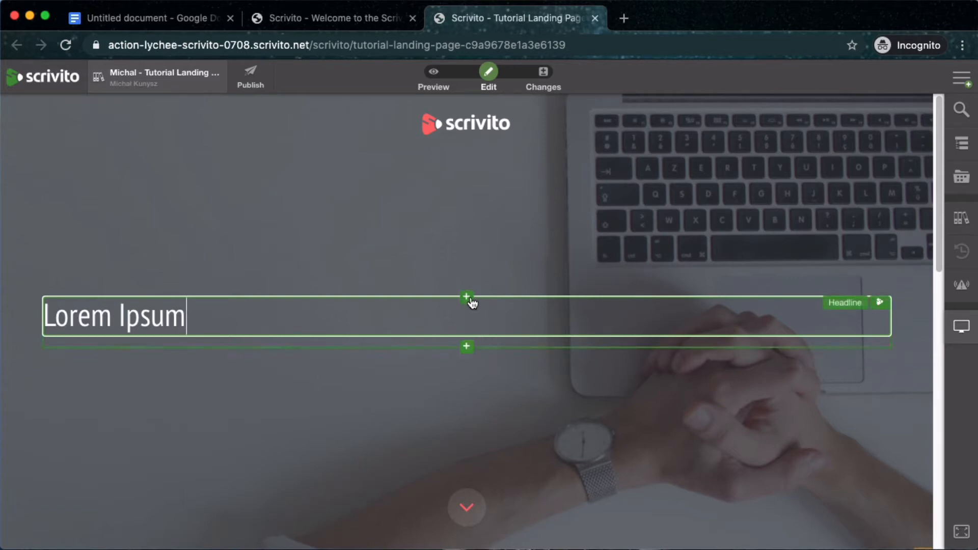
pyautogui.click(470, 300)
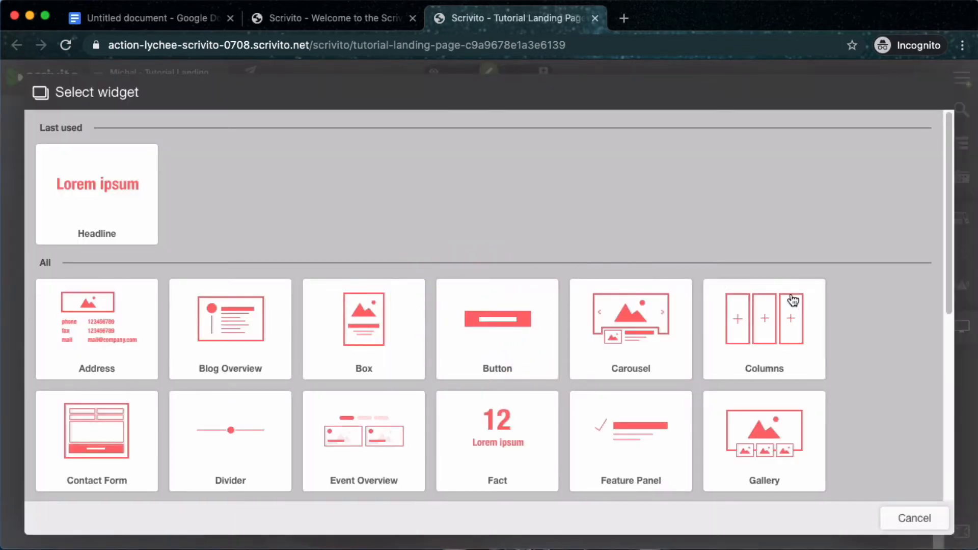
pyautogui.click(775, 327)
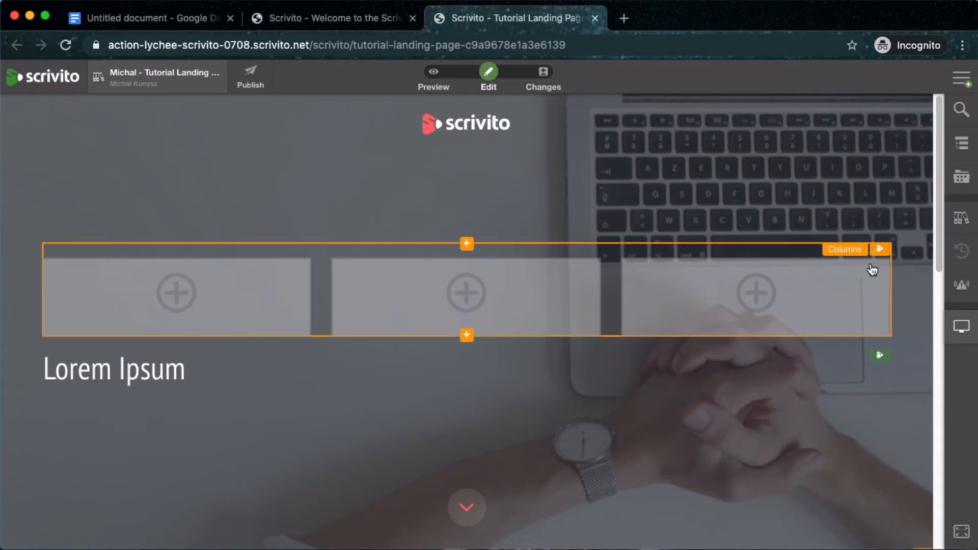
# Step: Open the widget properties of the Columns widget
pyautogui.click(880, 249)
pyautogui.click(881, 251)
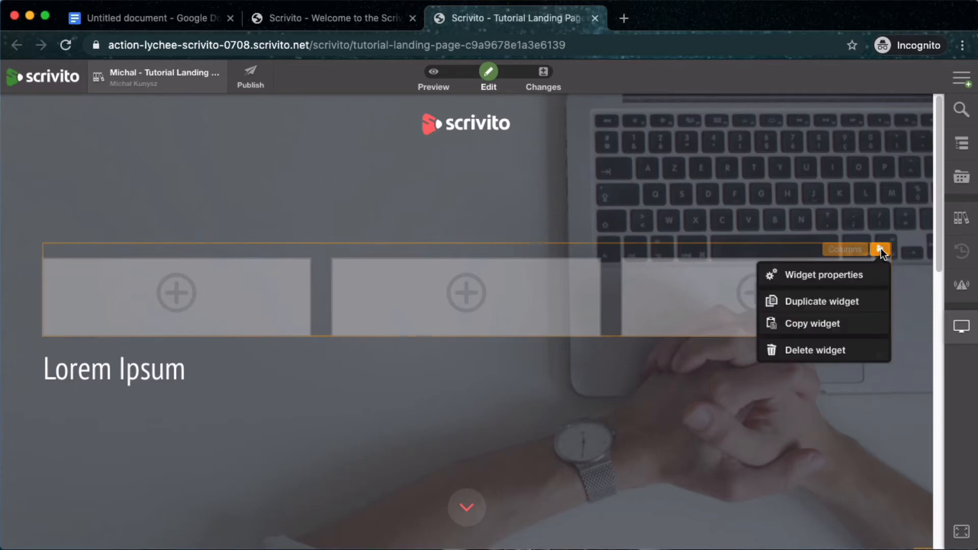
pyautogui.click(843, 277)
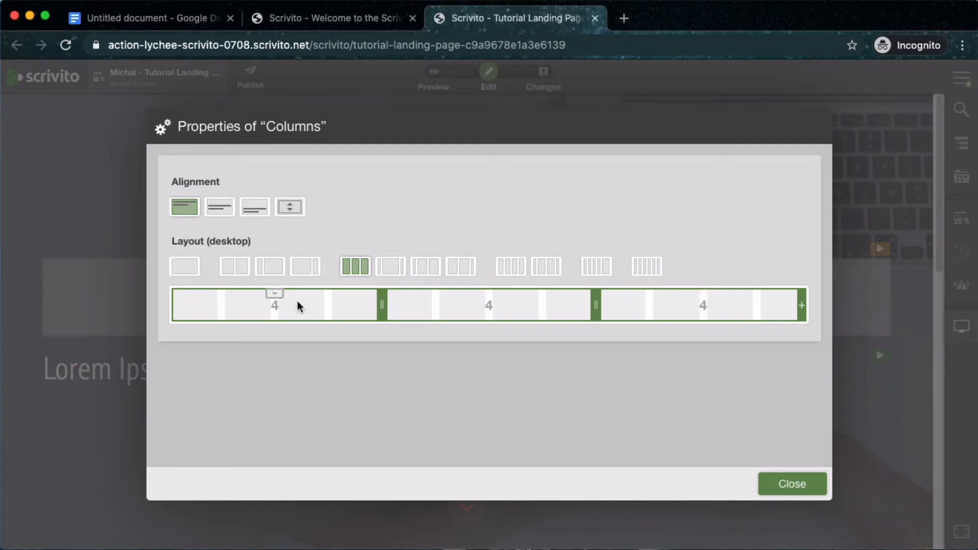
# Step: Try the Columns widget's preset desktop layouts, from two columns up to six equal columns
pyautogui.click(241, 270)
pyautogui.click(355, 266)
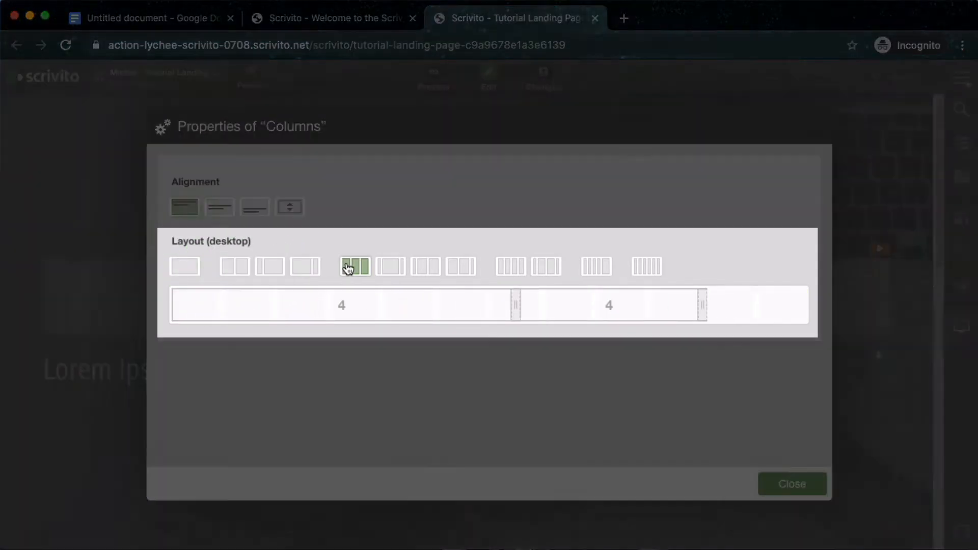
pyautogui.click(390, 266)
pyautogui.click(426, 267)
pyautogui.click(461, 267)
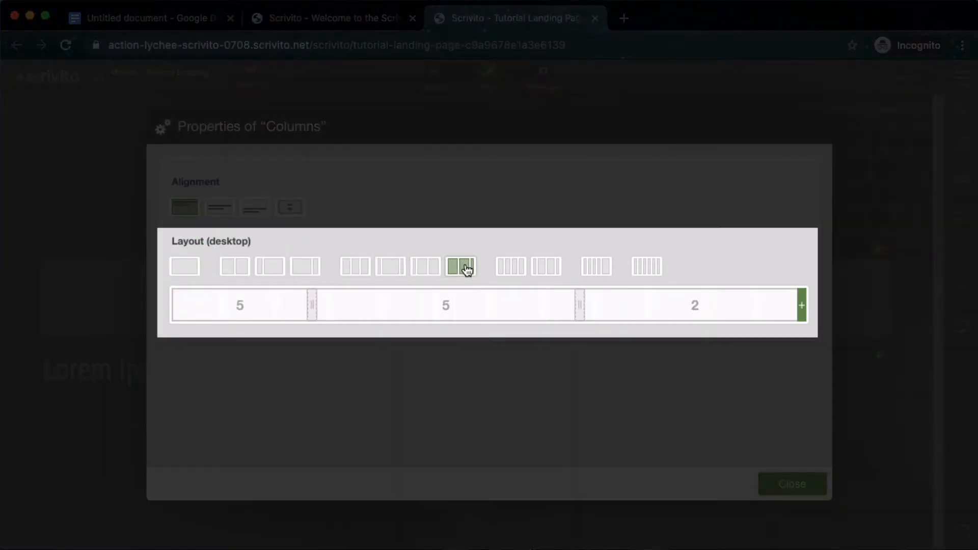
pyautogui.click(510, 269)
pyautogui.click(599, 272)
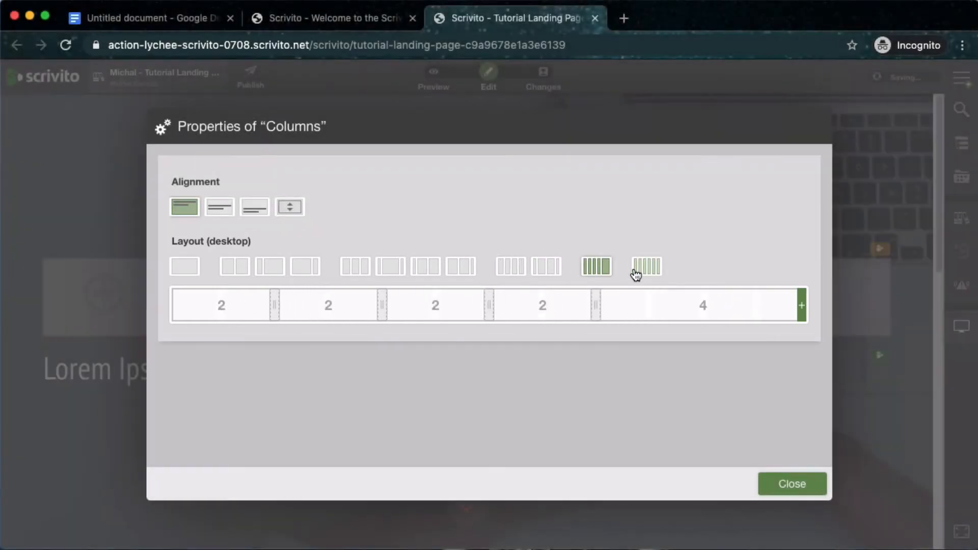
pyautogui.click(645, 270)
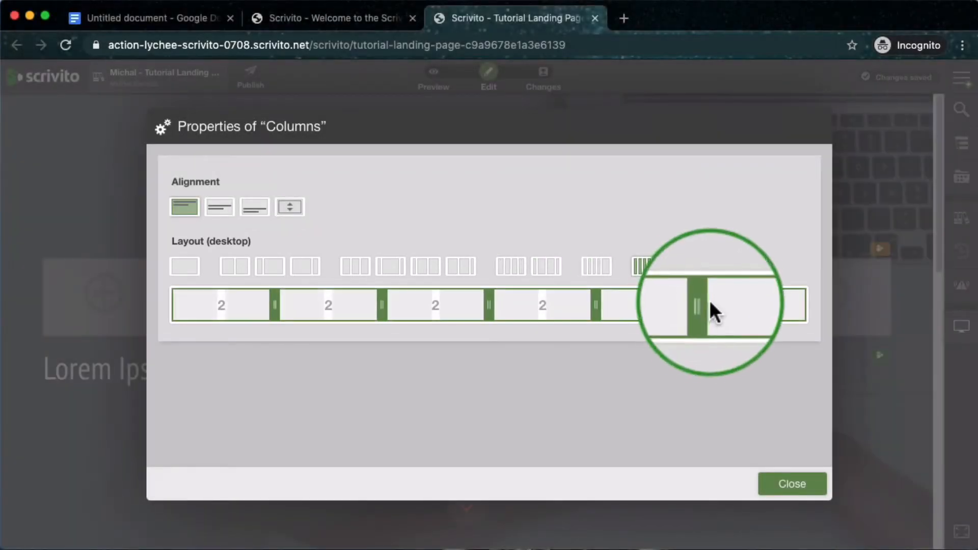
# Step: Try resizing the six columns to widths 1-3-3-1-3-1, removing the fourth column and adding a column at the end
pyautogui.moveTo(702, 305); pyautogui.dragTo(755, 304)
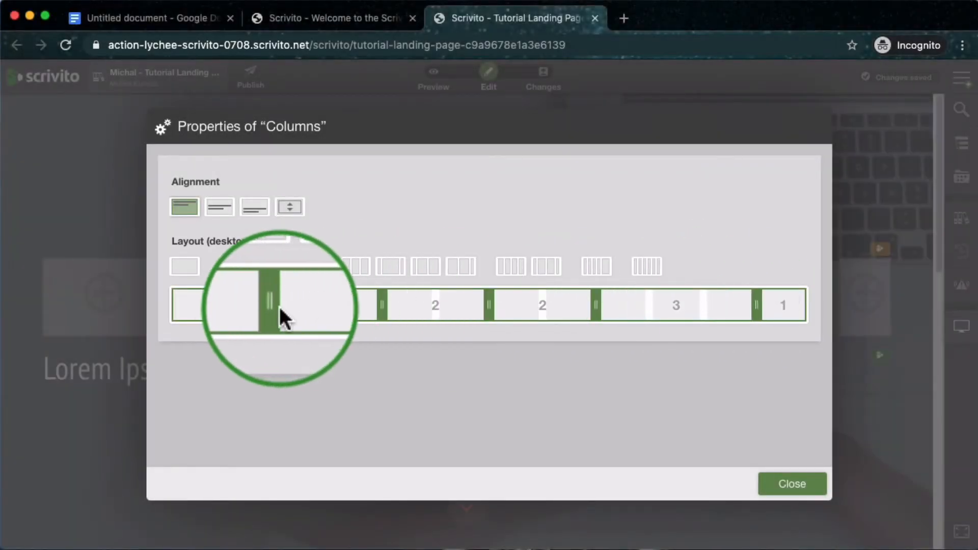
pyautogui.moveTo(279, 305); pyautogui.dragTo(226, 304)
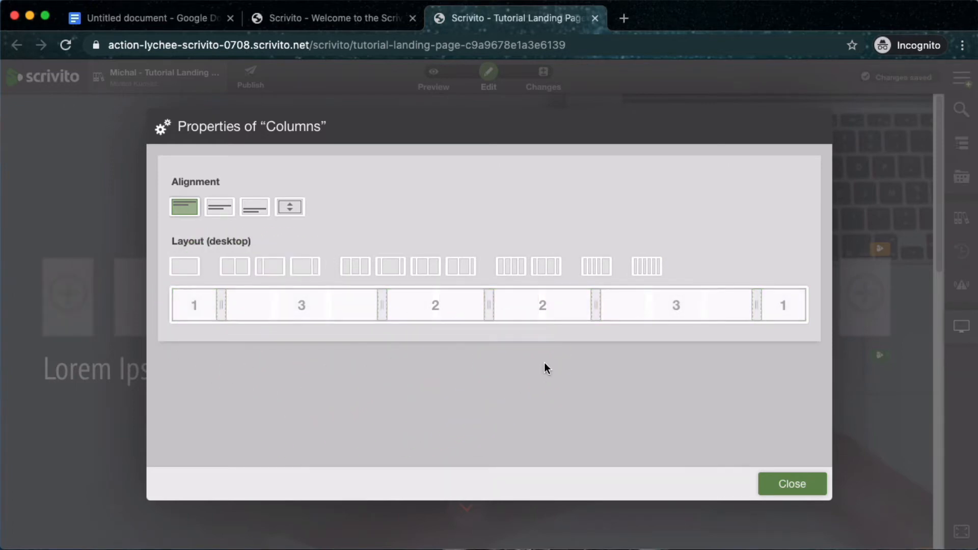
pyautogui.moveTo(489, 308); pyautogui.dragTo(542, 309)
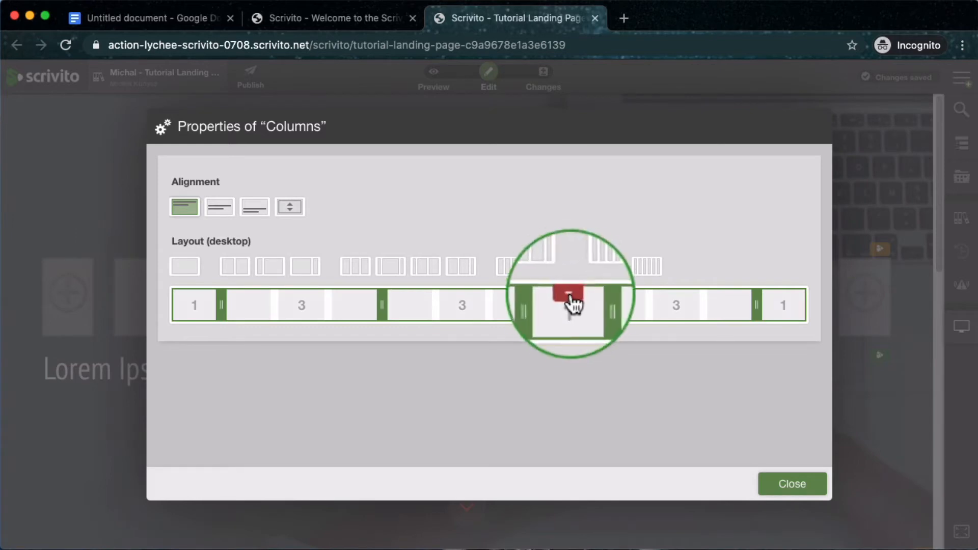
pyautogui.click(569, 294)
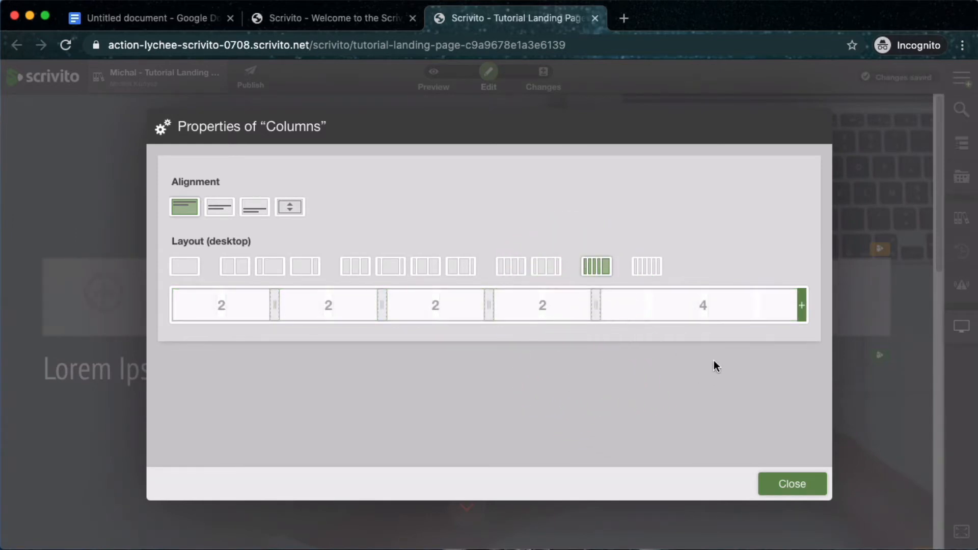
pyautogui.click(802, 305)
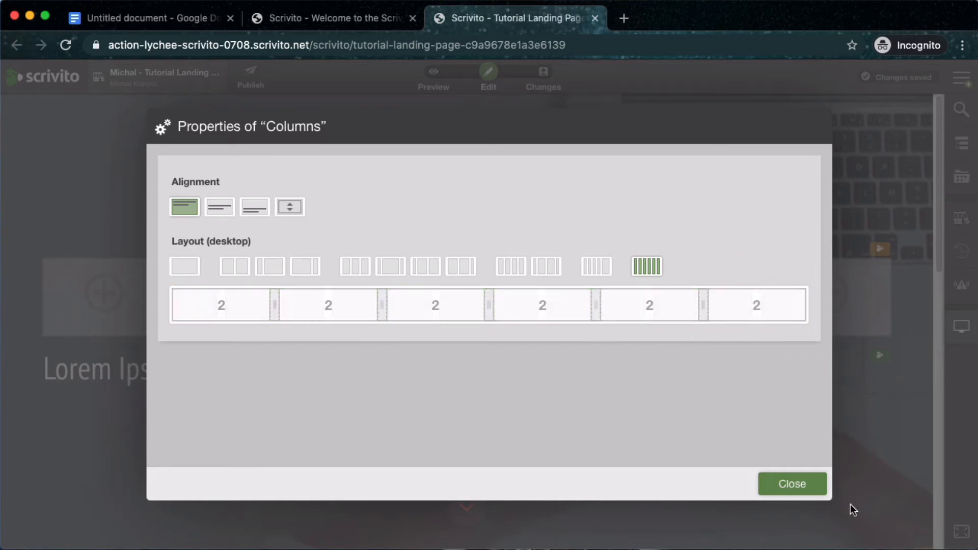
# Step: Set the Columns layout to two equal columns of width 6 and move the Headline widget into the first column
pyautogui.click(247, 269)
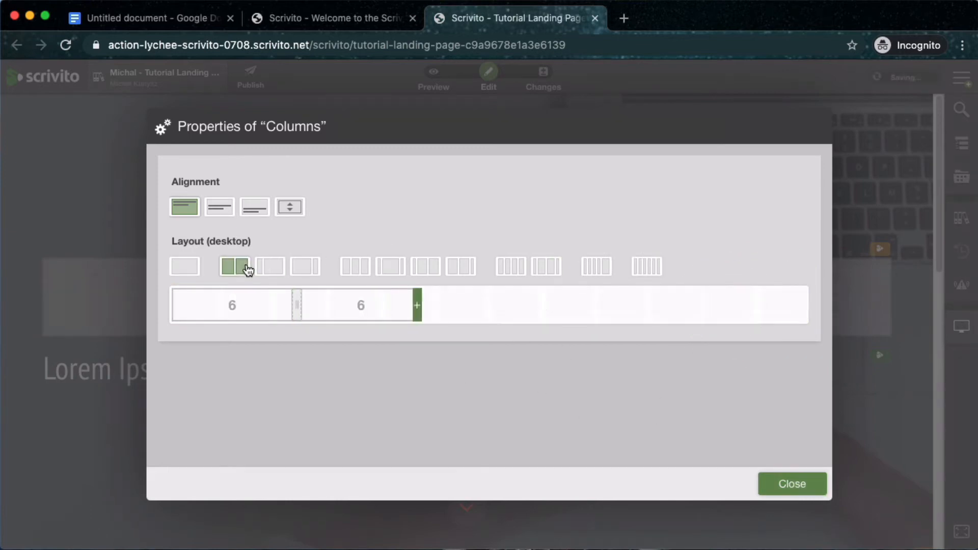
pyautogui.click(784, 482)
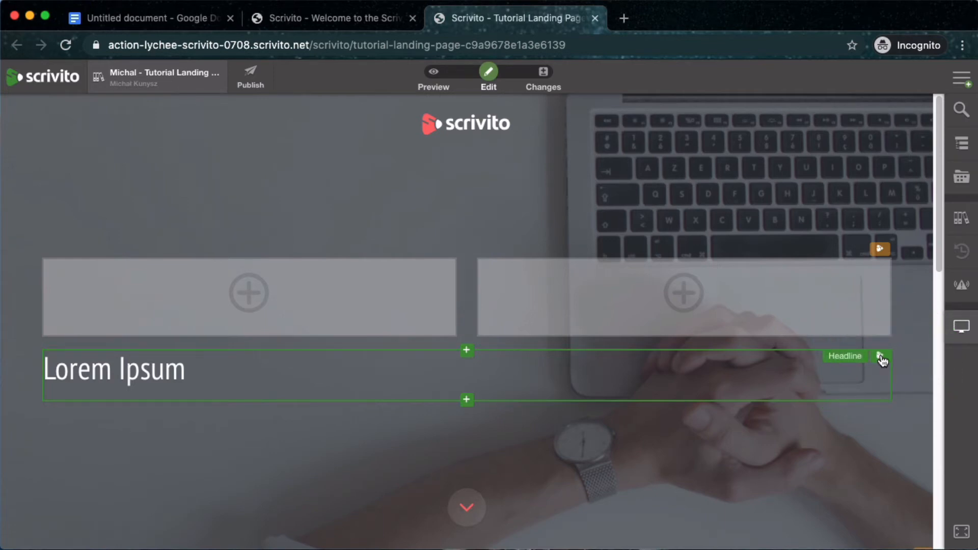
pyautogui.moveTo(881, 359); pyautogui.dragTo(399, 284)
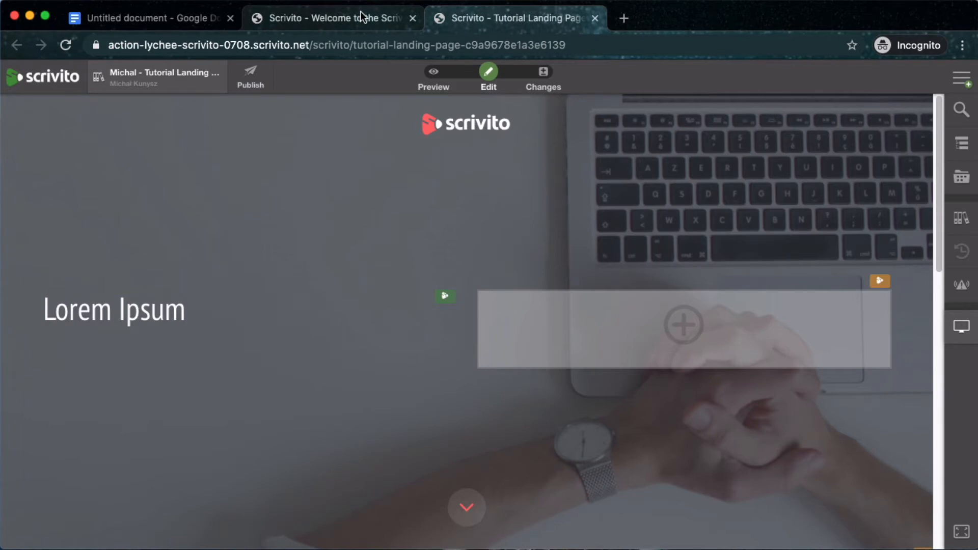
# Step: Switch to the Google Docs document and copy the heading "Enterprise-Class Web CMS"
pyautogui.click(172, 17)
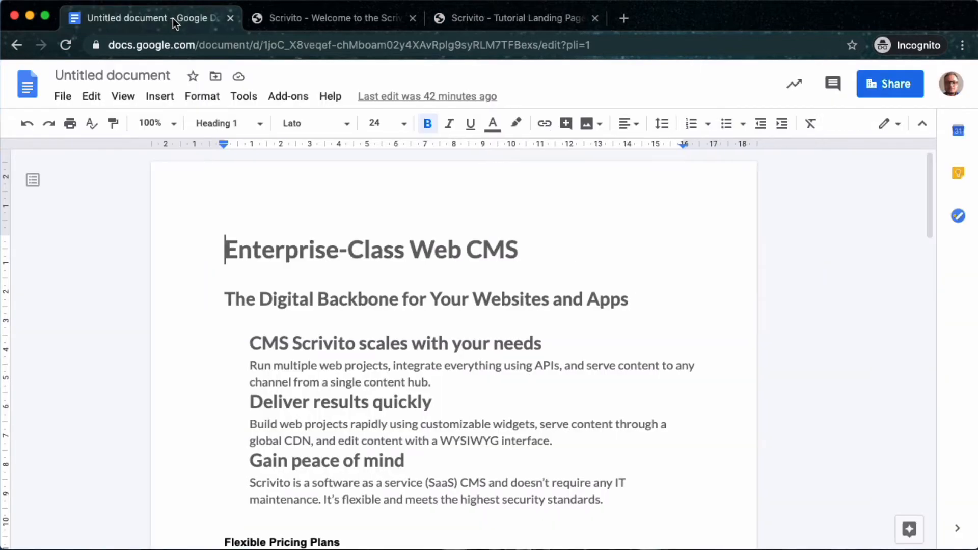
pyautogui.tripleClick(278, 248)
pyautogui.hotkey('ctrl', 'c')
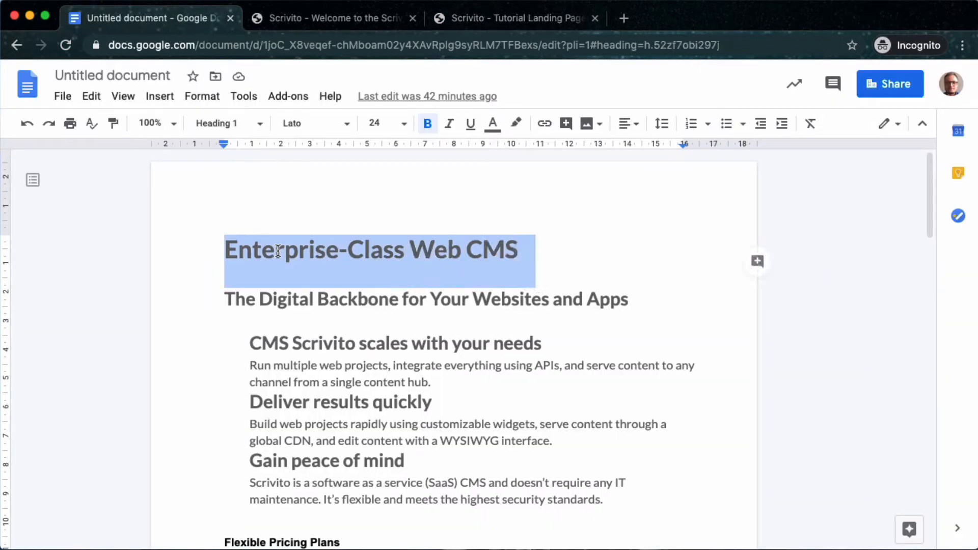
# Step: Switch to the Scrivito landing page and replace the first column's placeholder headline with the copied text "Enterprise-Class Web CMS"
pyautogui.click(500, 20)
pyautogui.click(140, 308)
pyautogui.tripleClick(140, 310)
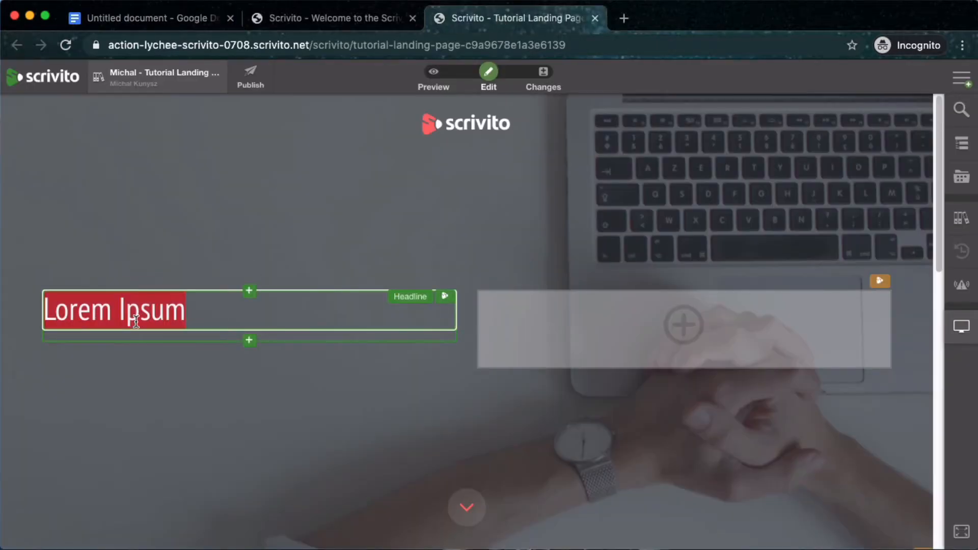
pyautogui.hotkey('ctrl', 'v')
pyautogui.click(140, 431)
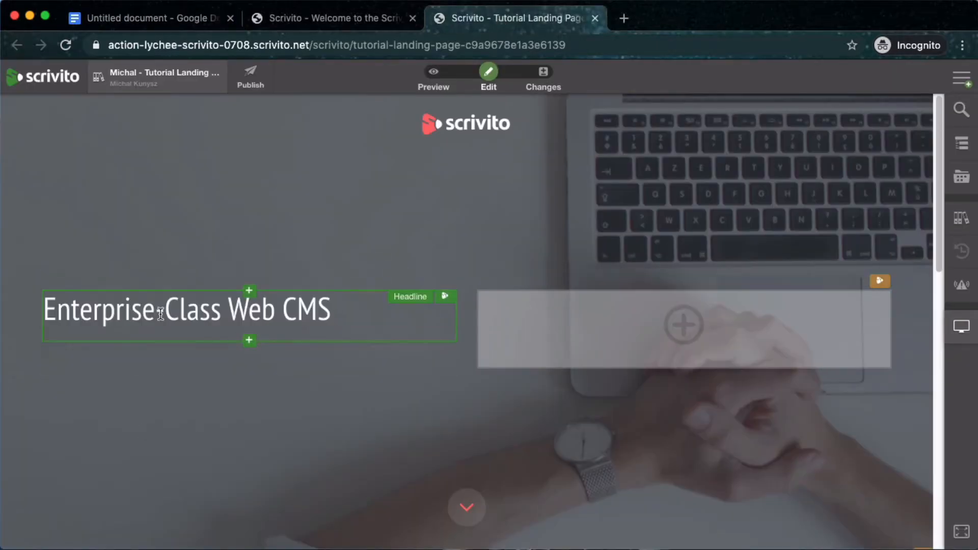
# Step: Set the "Enterprise-Class Web CMS" headline's style to Heading 1 and review its remaining properties
pyautogui.click(445, 296)
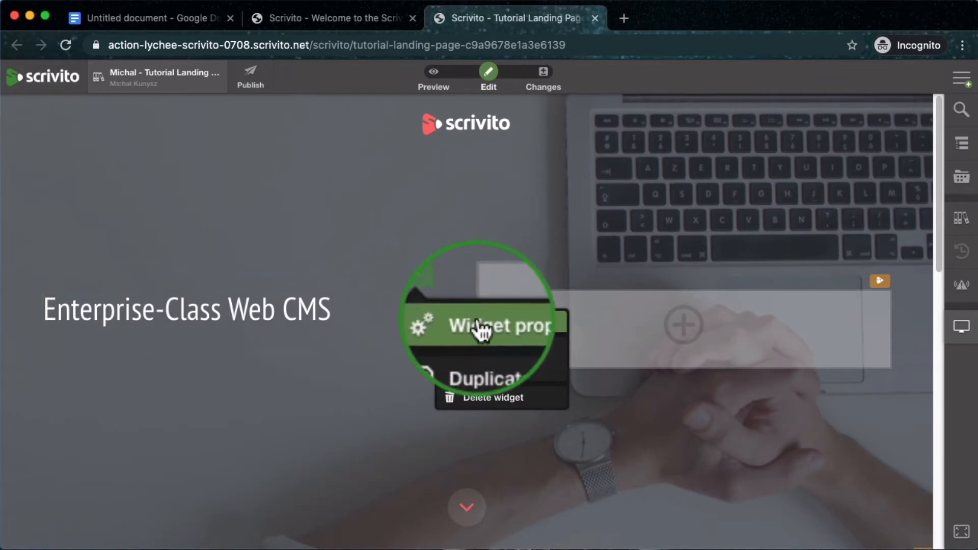
pyautogui.click(480, 331)
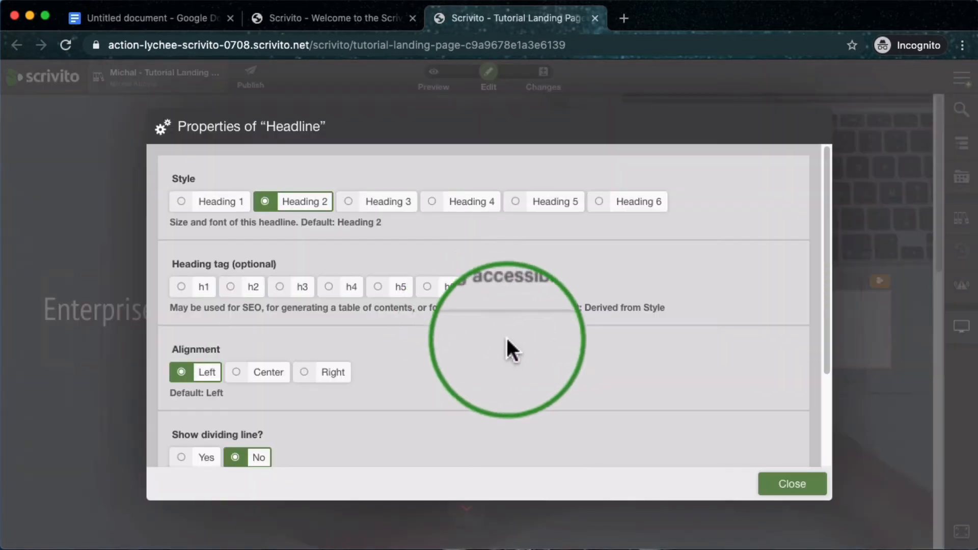
pyautogui.click(216, 202)
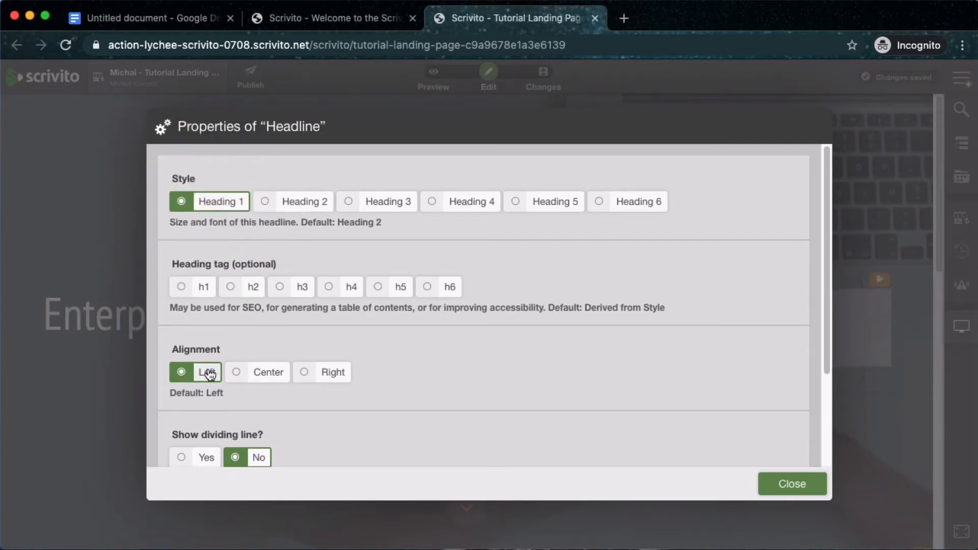
pyautogui.scroll(-5, 289, 364)
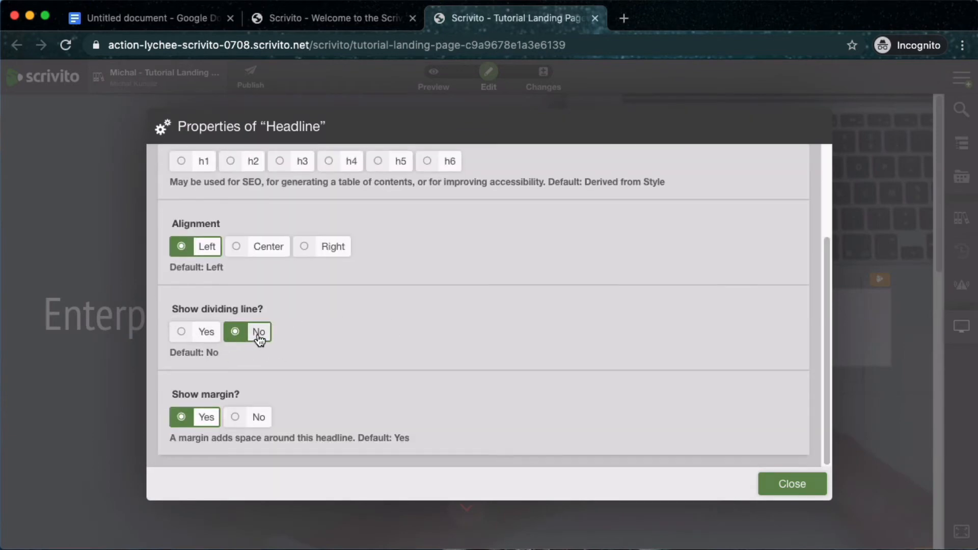
pyautogui.click(778, 484)
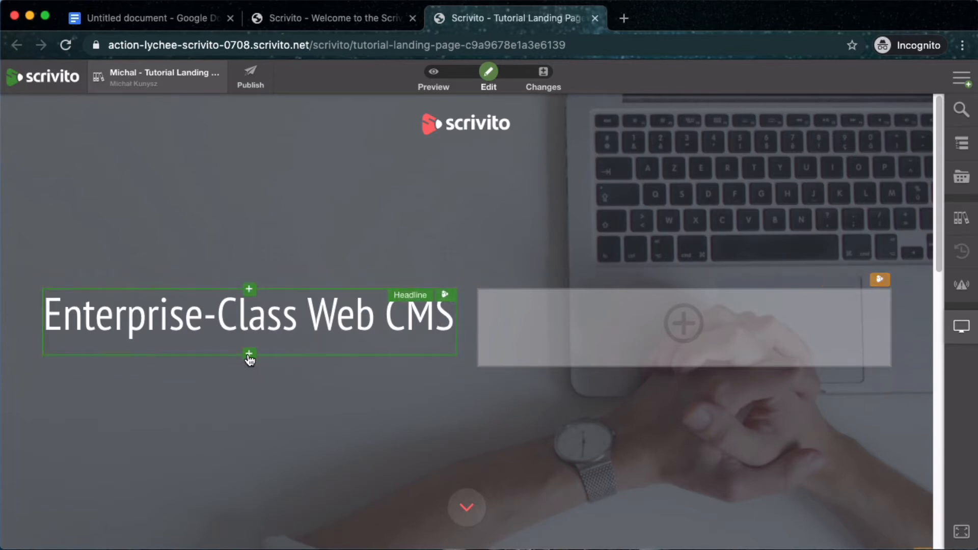
# Step: Add a second Headline widget below the first, with the text "The Digital Backbone for Your Websites and Apps" from the Google Docs document
pyautogui.click(249, 355)
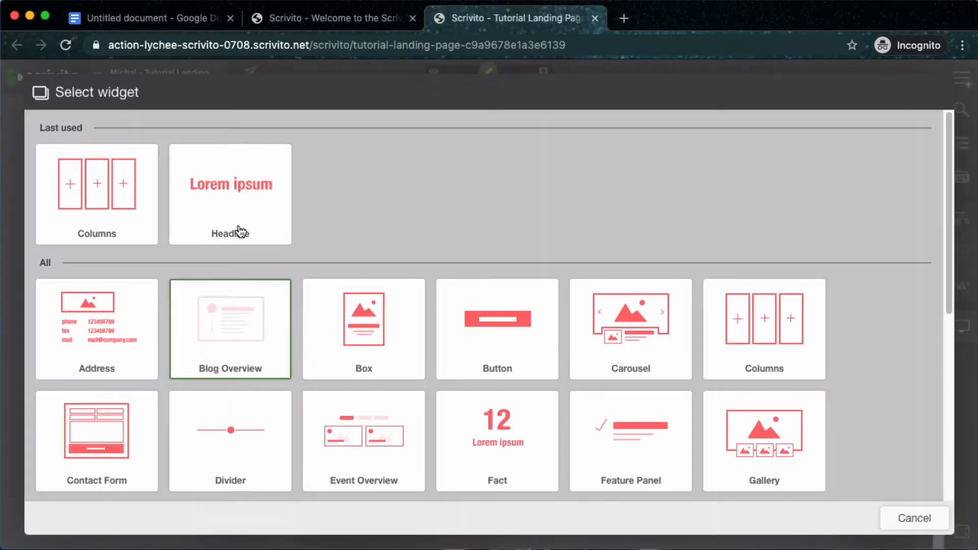
pyautogui.click(239, 205)
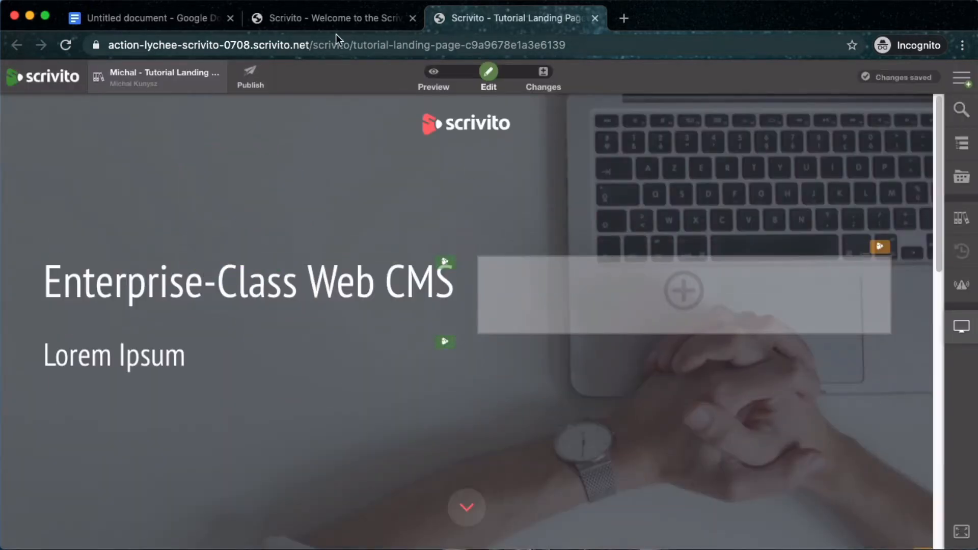
pyautogui.click(196, 19)
pyautogui.tripleClick(298, 298)
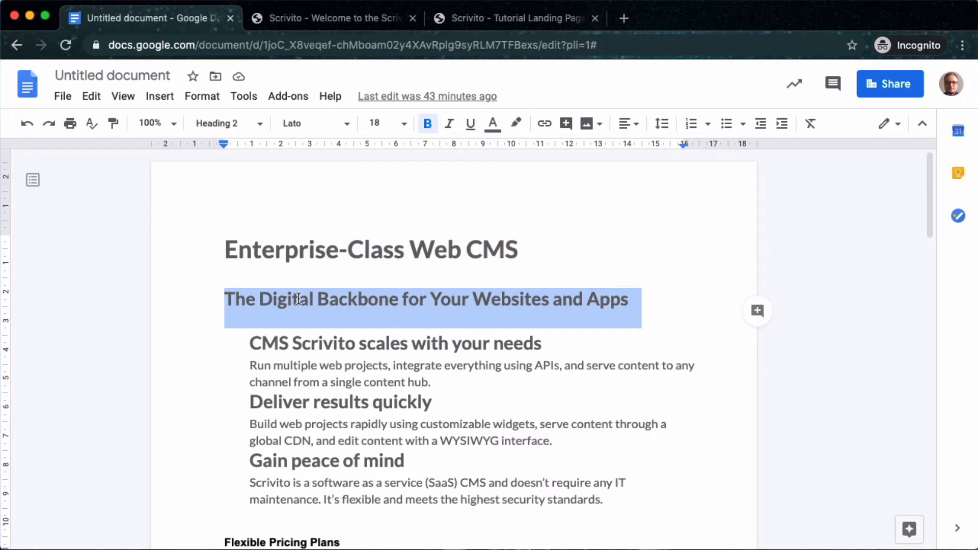
pyautogui.click(473, 18)
pyautogui.tripleClick(160, 348)
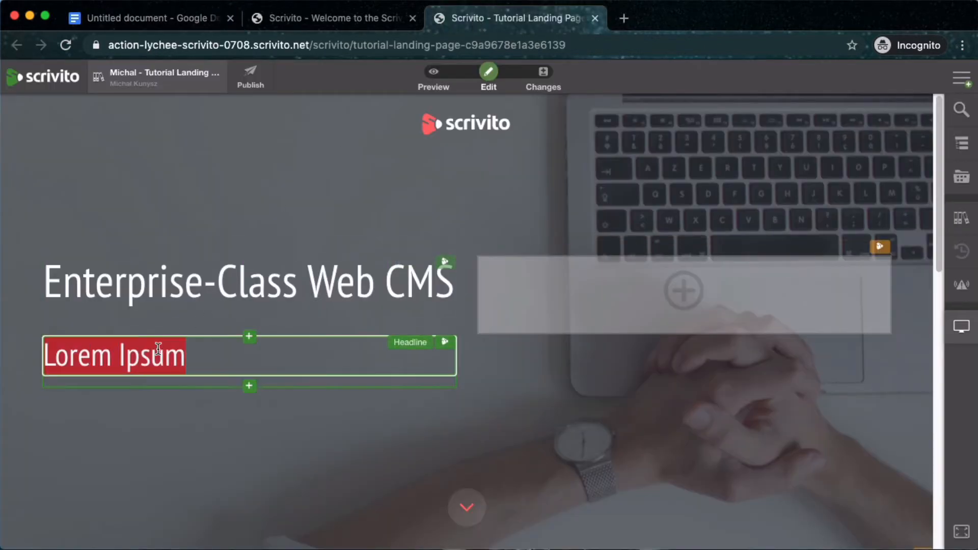
pyautogui.press('BackSpace')
pyautogui.write('The Digital Backbone for Your Websites and Apps')
pyautogui.click(504, 381)
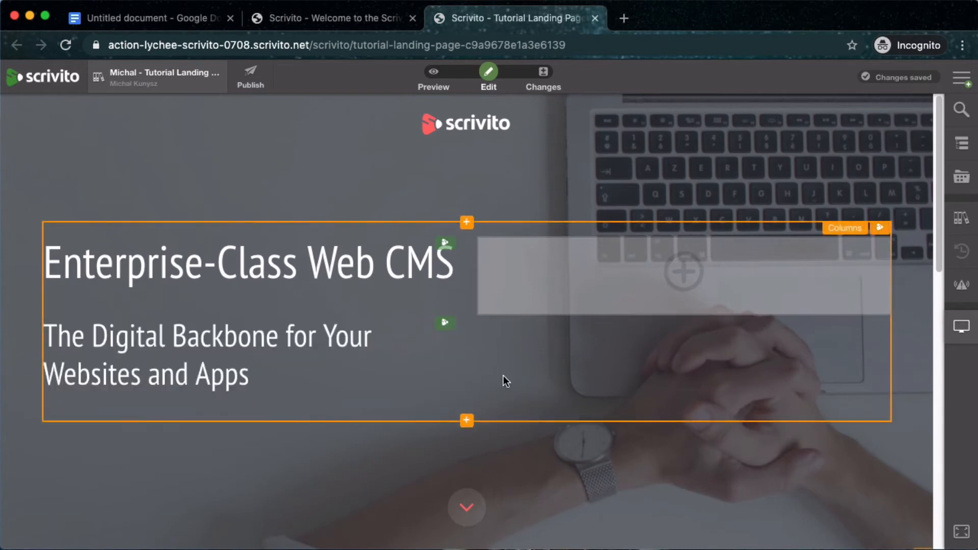
# Step: Set the style of the "The Digital Backbone for Your Websites and Apps" headline to Heading 3
pyautogui.click(446, 323)
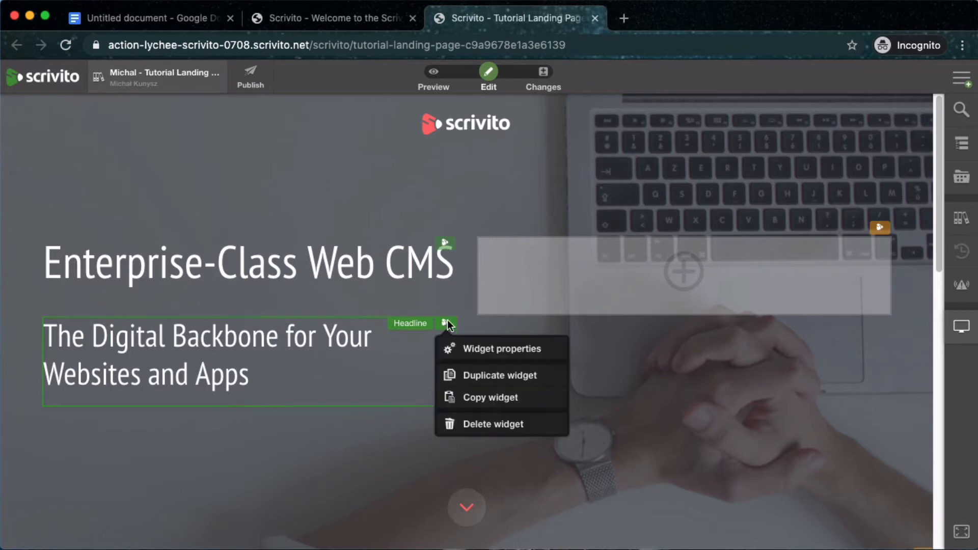
pyautogui.click(489, 352)
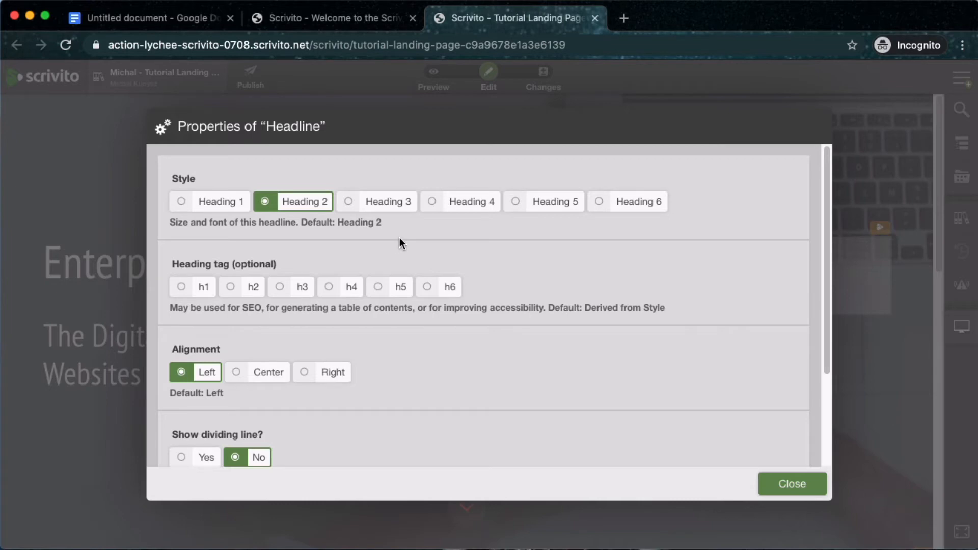
pyautogui.click(391, 206)
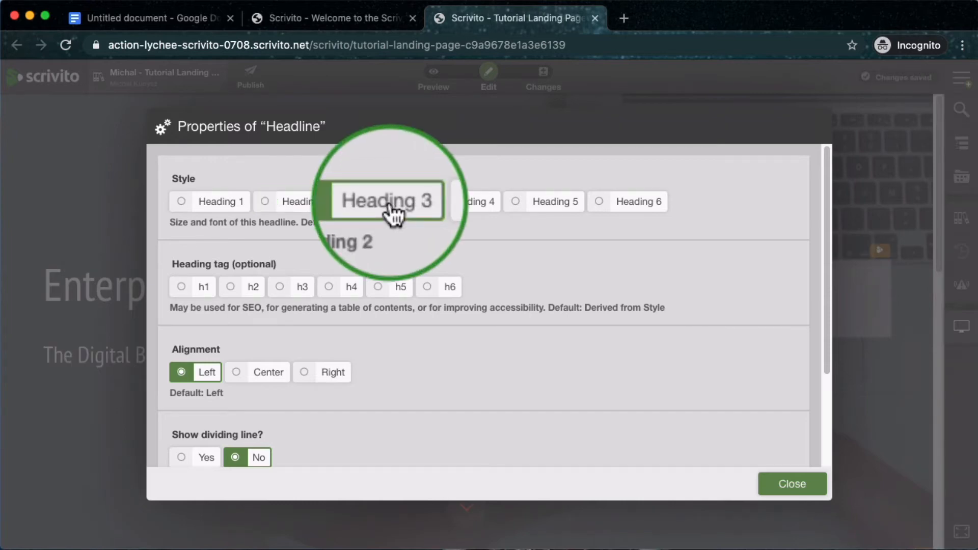
pyautogui.click(775, 483)
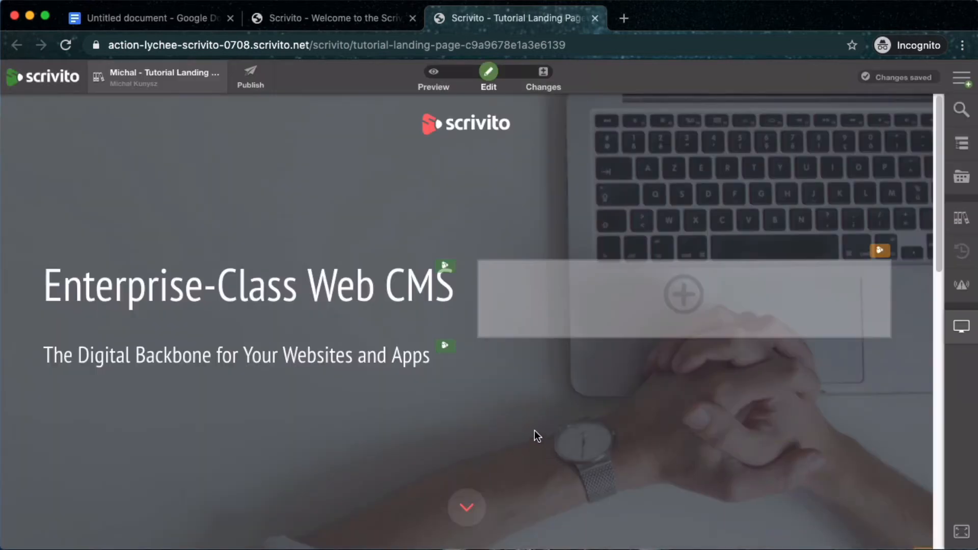
# Step: Assign the h2 heading tag to the "The Digital Backbone for Your Websites and Apps" headline
pyautogui.click(447, 346)
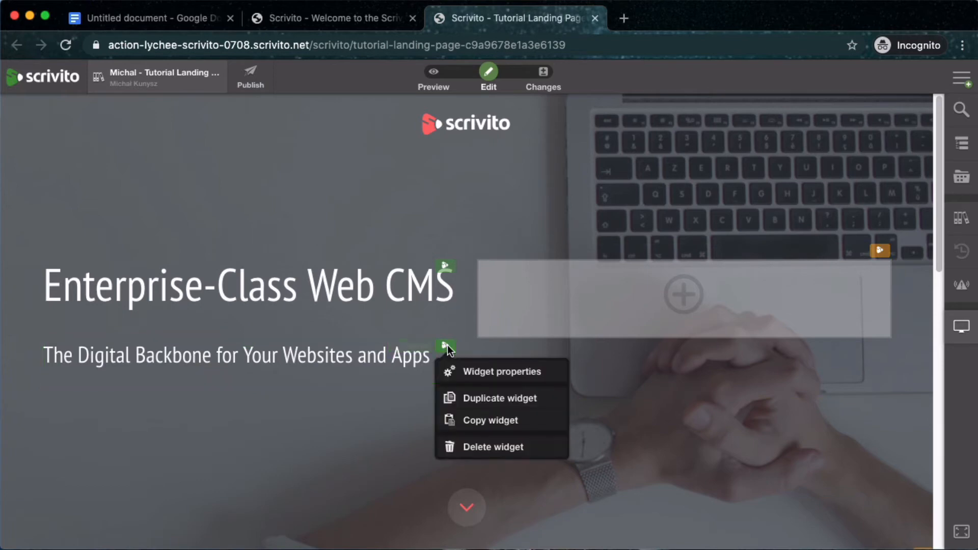
pyautogui.click(489, 372)
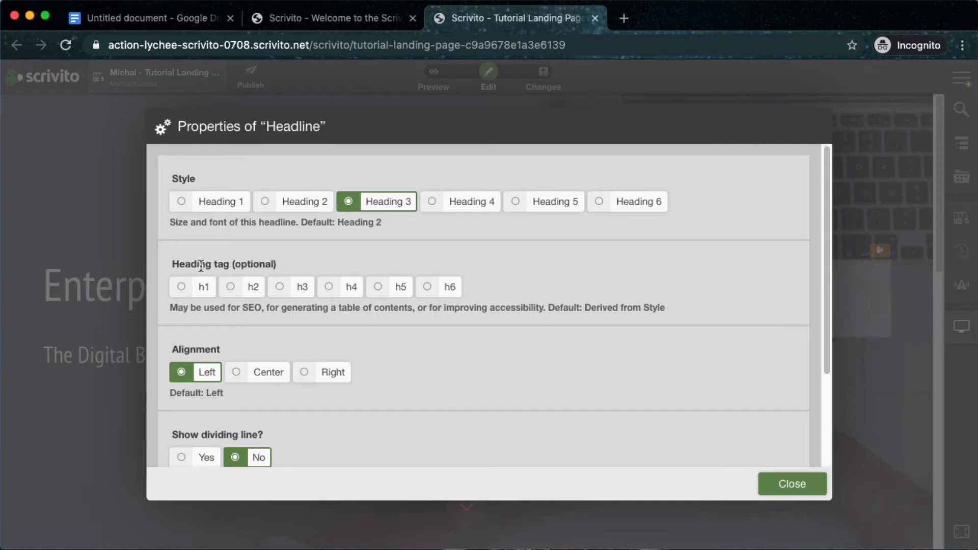
pyautogui.moveTo(180, 263); pyautogui.dragTo(270, 261)
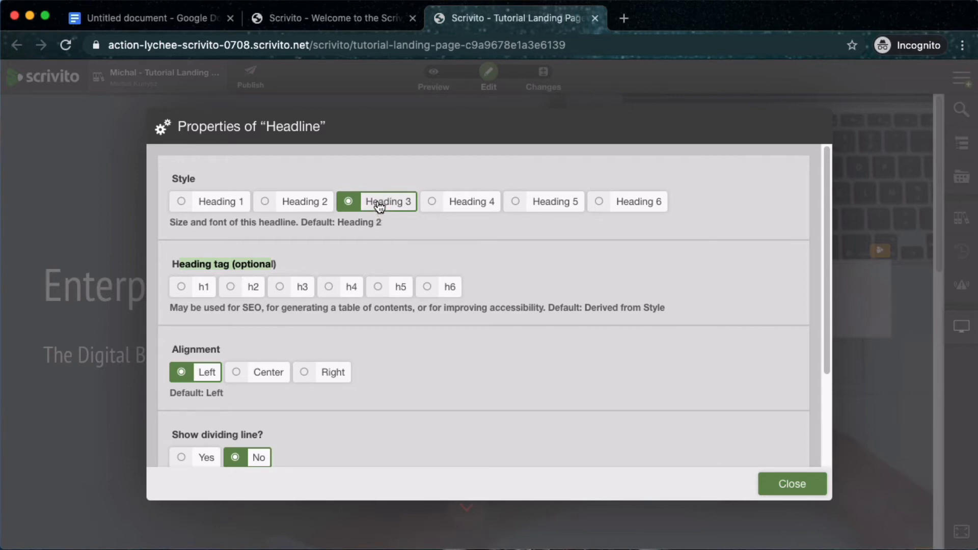
pyautogui.click(237, 286)
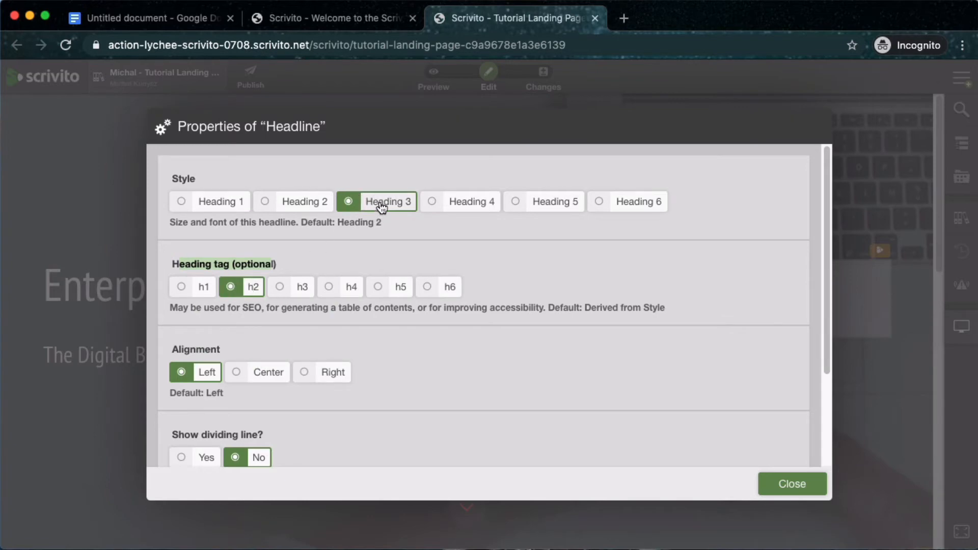
pyautogui.click(797, 484)
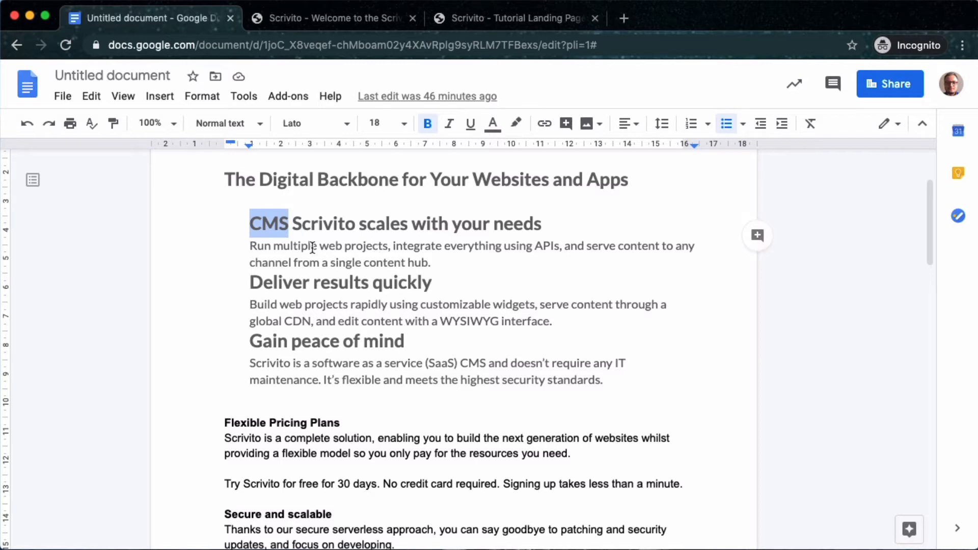
# Step: Return to the Scrivito landing page and add a Feature Panel widget below the second headline
pyautogui.click(475, 14)
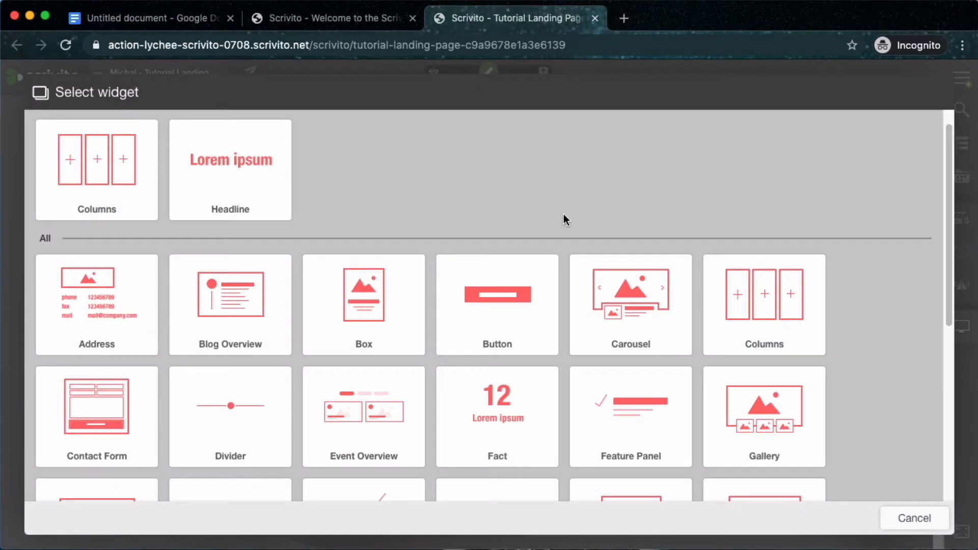
pyautogui.scroll(-3, 439, 218)
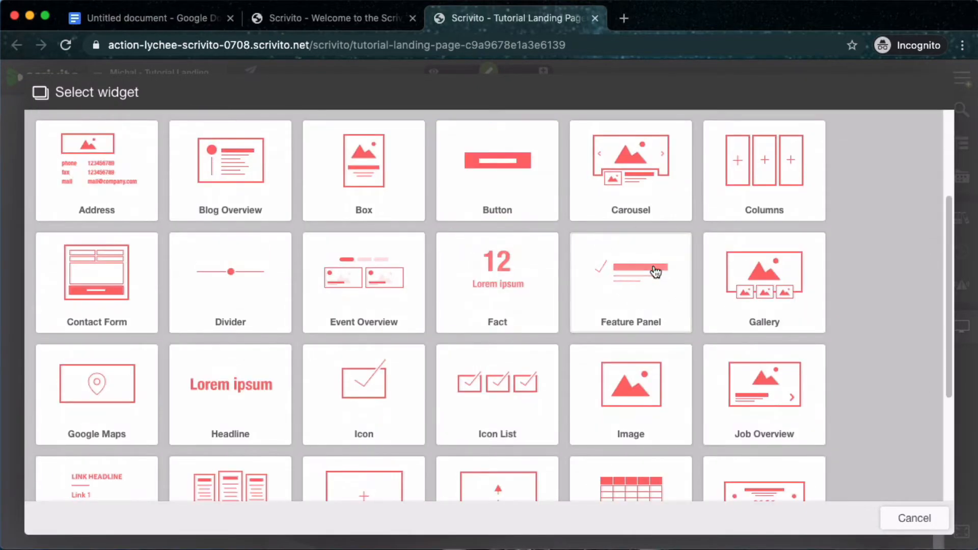
pyautogui.click(656, 273)
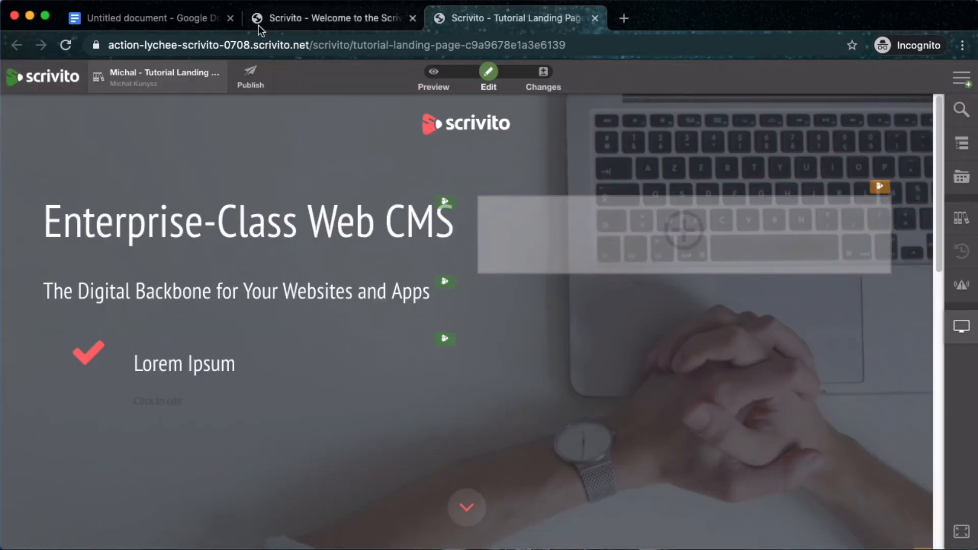
# Step: Switch to the Google Docs document and copy only the heading "CMS Scrivito scales with your needs"
pyautogui.click(153, 18)
pyautogui.tripleClick(323, 229)
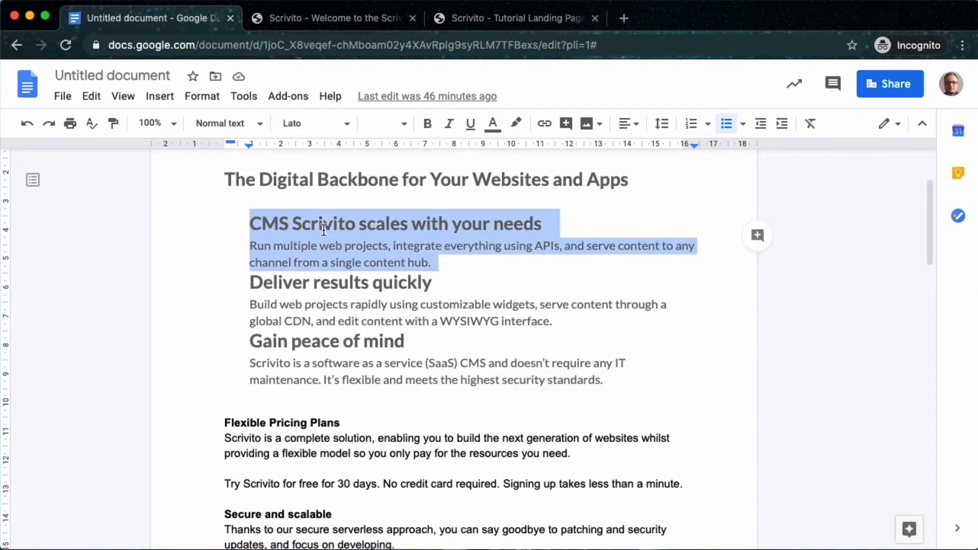
pyautogui.click(325, 219)
pyautogui.moveTo(251, 223); pyautogui.dragTo(539, 221)
pyautogui.press('super+c')
# Step: Back in Scrivito, replace the Feature Panel's placeholder title with the copied "CMS Scrivito scales with your needs"
pyautogui.click(505, 19)
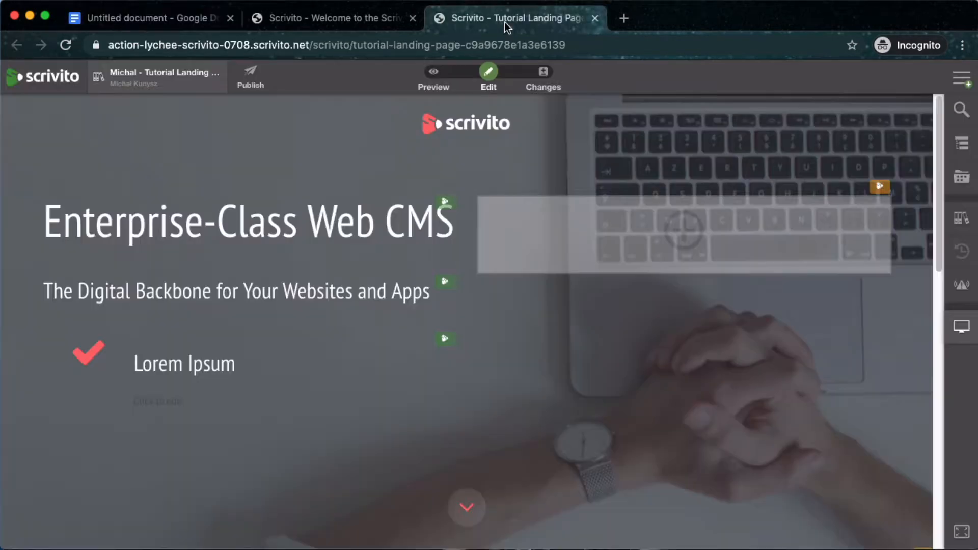
pyautogui.doubleClick(209, 364)
pyautogui.tripleClick(208, 363)
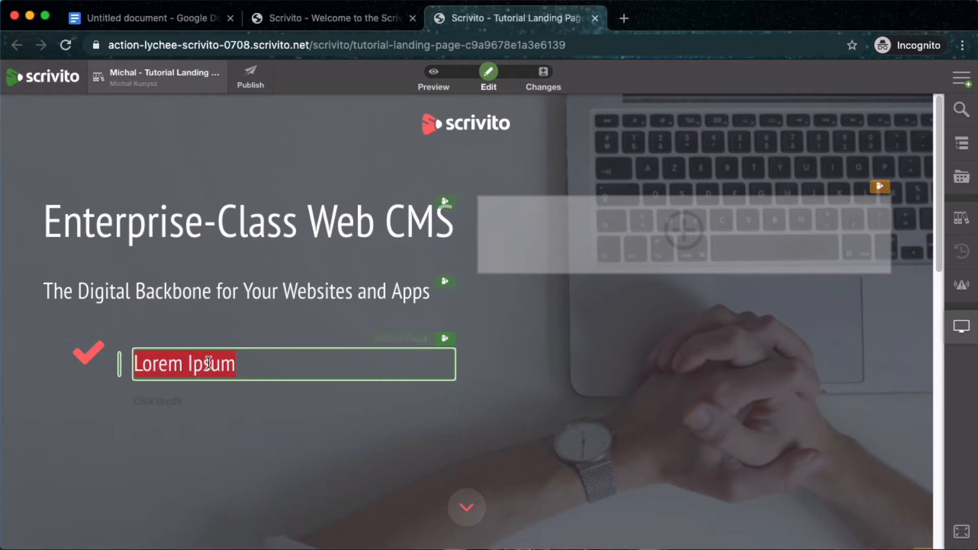
pyautogui.press('super+v')
pyautogui.click(301, 419)
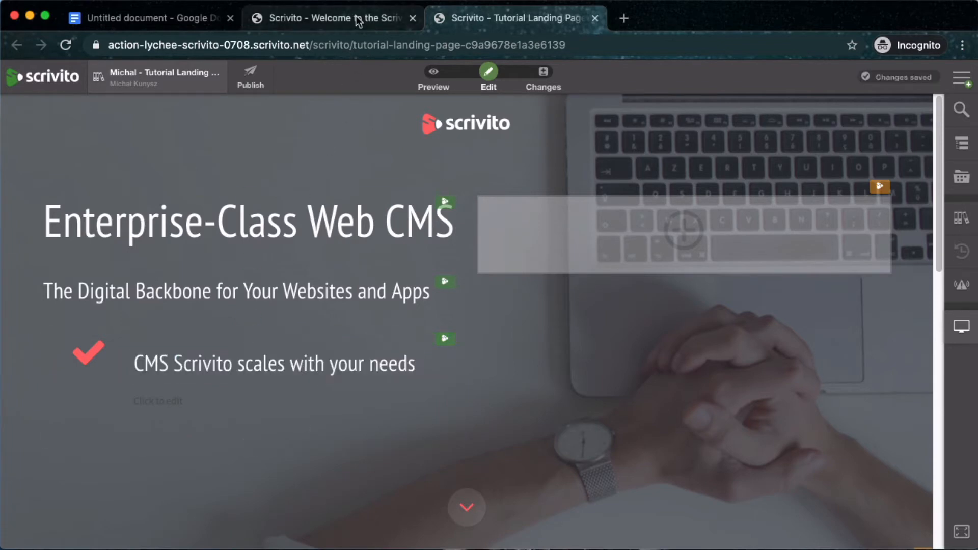
# Step: In the Google Docs document, copy the paragraph starting "Run multiple web projects" beneath the "CMS Scrivito scales with your needs" heading
pyautogui.click(196, 18)
pyautogui.click(346, 263)
pyautogui.tripleClick(346, 263)
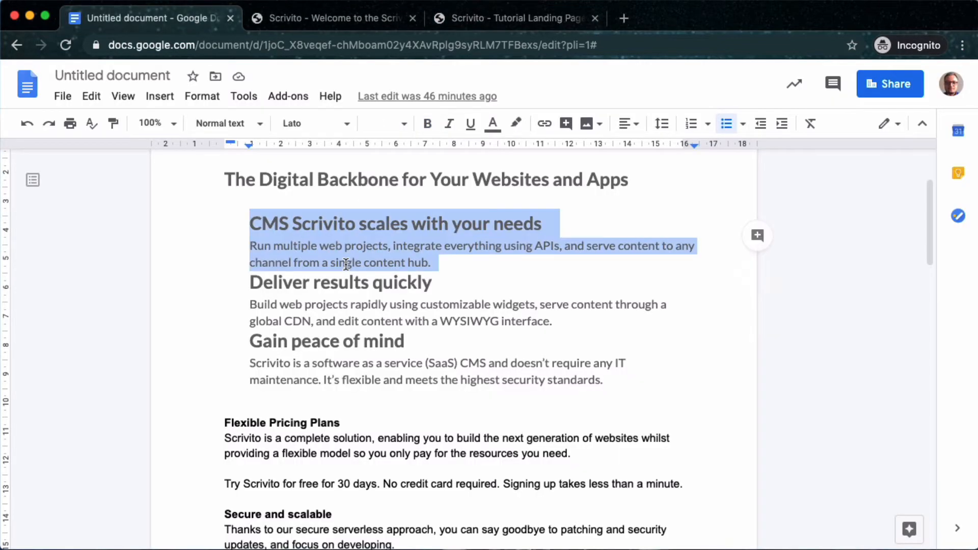
pyautogui.click(369, 247)
pyautogui.moveTo(441, 268); pyautogui.dragTo(247, 249)
pyautogui.hotkey('ctrl', 'c')
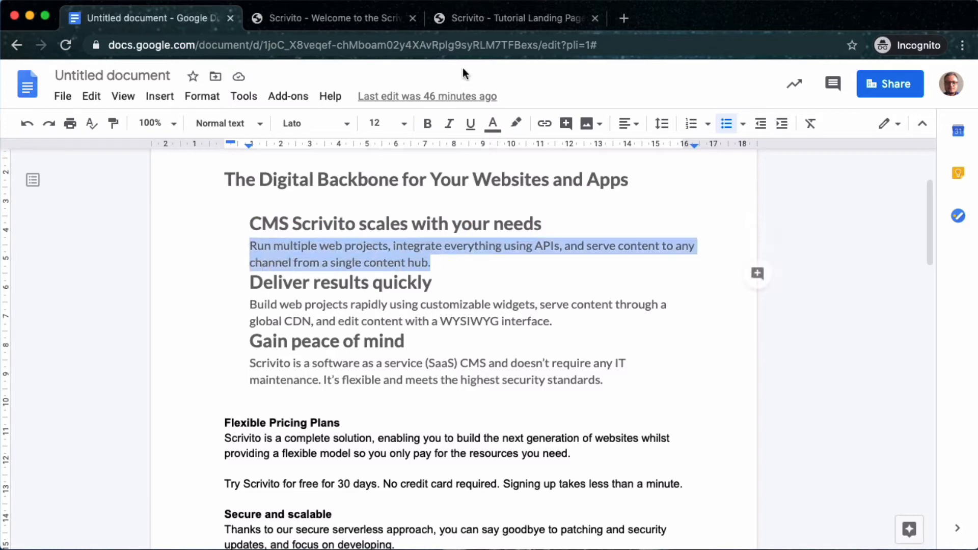
# Step: Back in Scrivito, paste the copied paragraph into the Feature Panel's empty description below its title
pyautogui.click(471, 18)
pyautogui.click(178, 401)
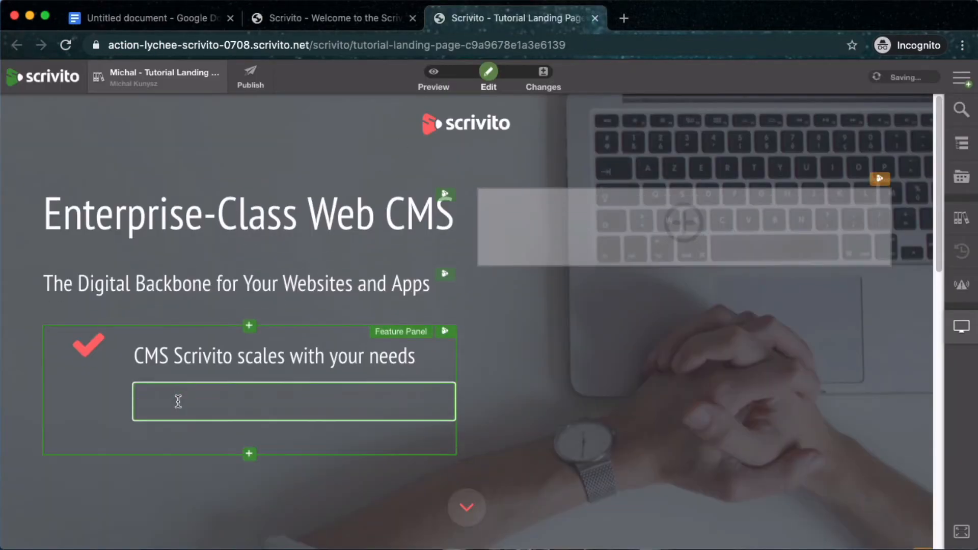
pyautogui.hotkey('ctrl', 'v')
# Step: Change the icon of the "CMS Scrivito scales with your needs" Feature Panel to Arrows in its widget properties
pyautogui.click(444, 331)
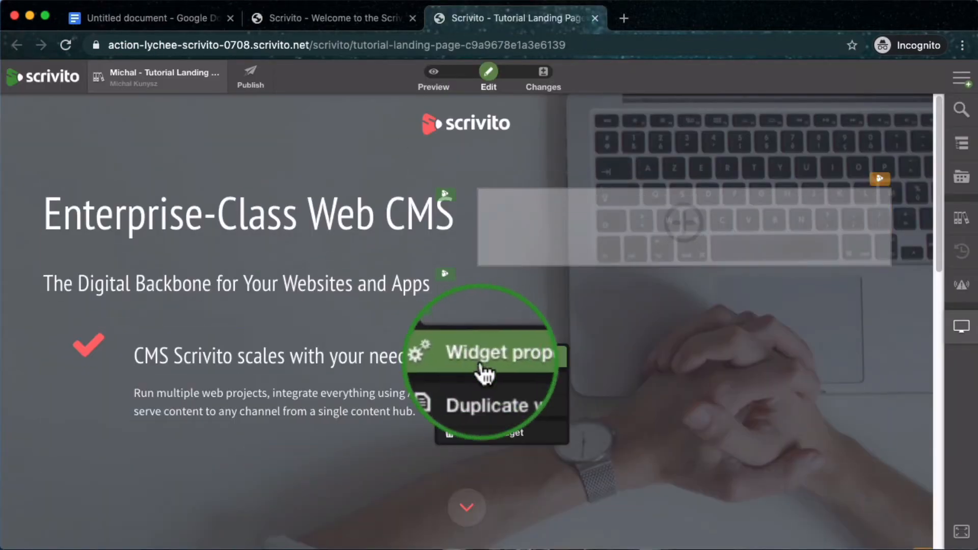
pyautogui.click(477, 357)
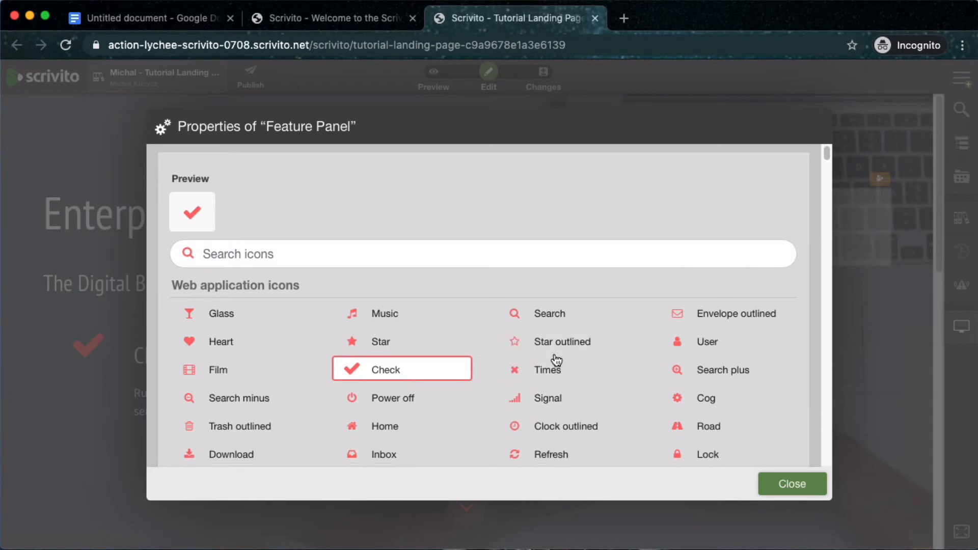
pyautogui.scroll(-1, 554, 358)
pyautogui.scroll(-4, 555, 360)
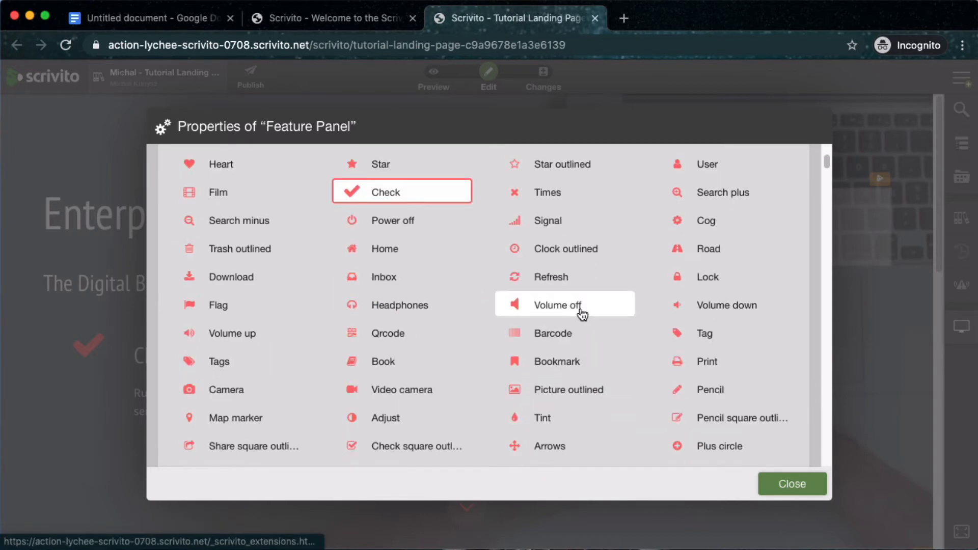
pyautogui.scroll(-1, 572, 389)
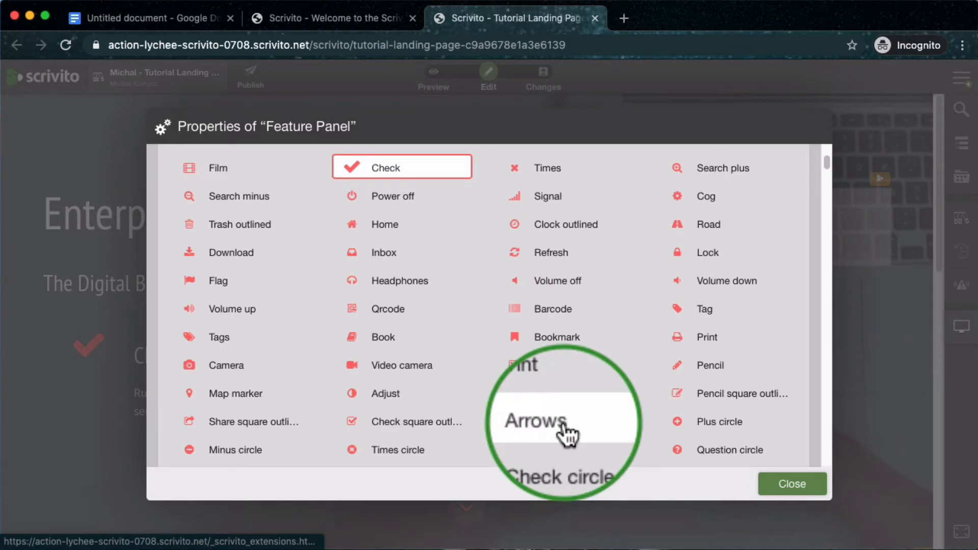
pyautogui.click(547, 422)
pyautogui.click(784, 484)
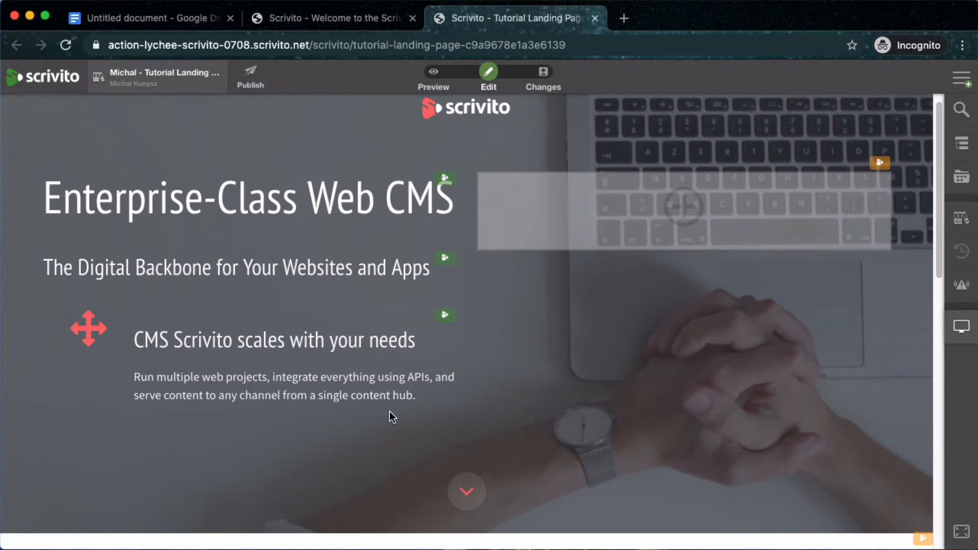
# Step: Duplicate the "CMS Scrivito scales with your needs" Feature Panel twice so that three panels are stacked in the column
pyautogui.click(446, 317)
pyautogui.click(478, 366)
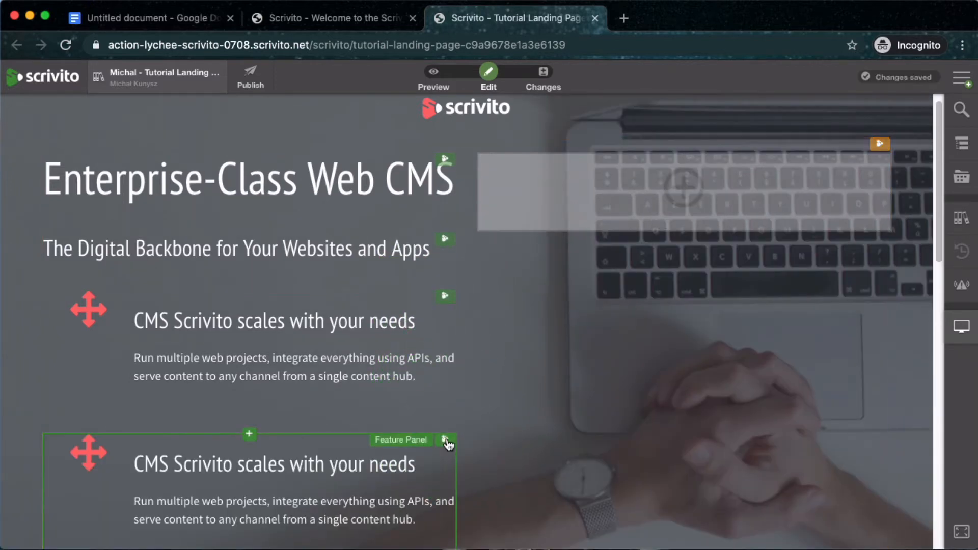
pyautogui.click(446, 441)
pyautogui.click(472, 488)
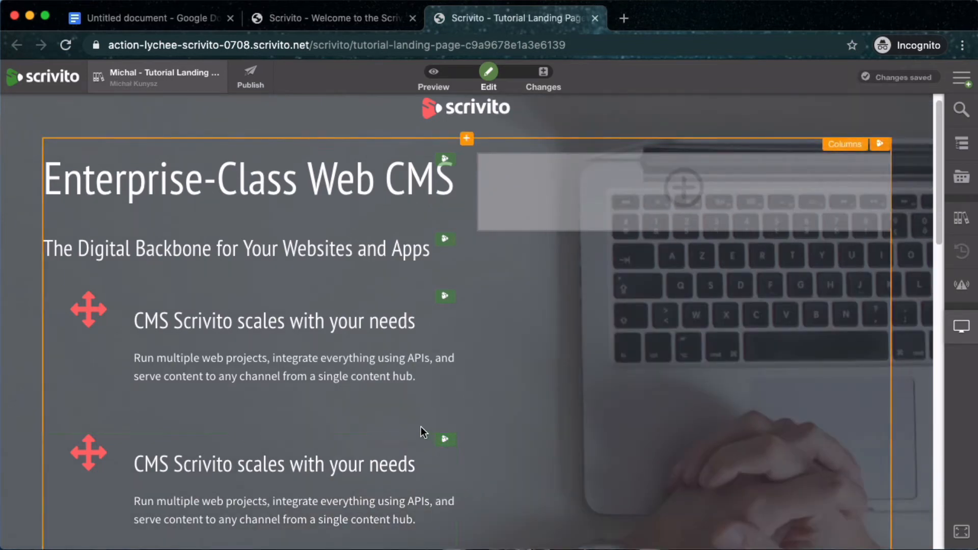
pyautogui.scroll(-5, 420, 426)
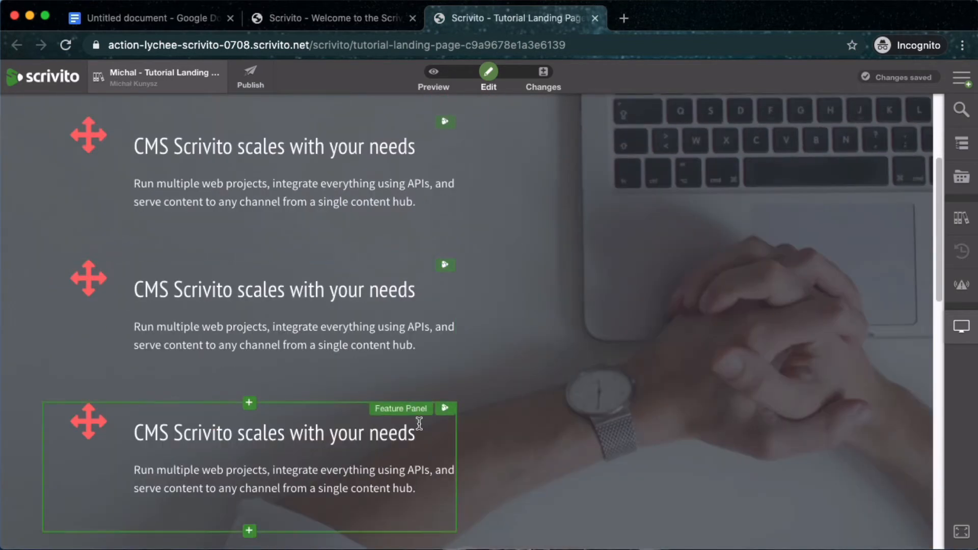
# Step: Copy the heading "Deliver results quickly" from the Google Docs document and paste it in Scrivito over the second Feature Panel's title
pyautogui.click(179, 20)
pyautogui.click(310, 283)
pyautogui.tripleClick(310, 284)
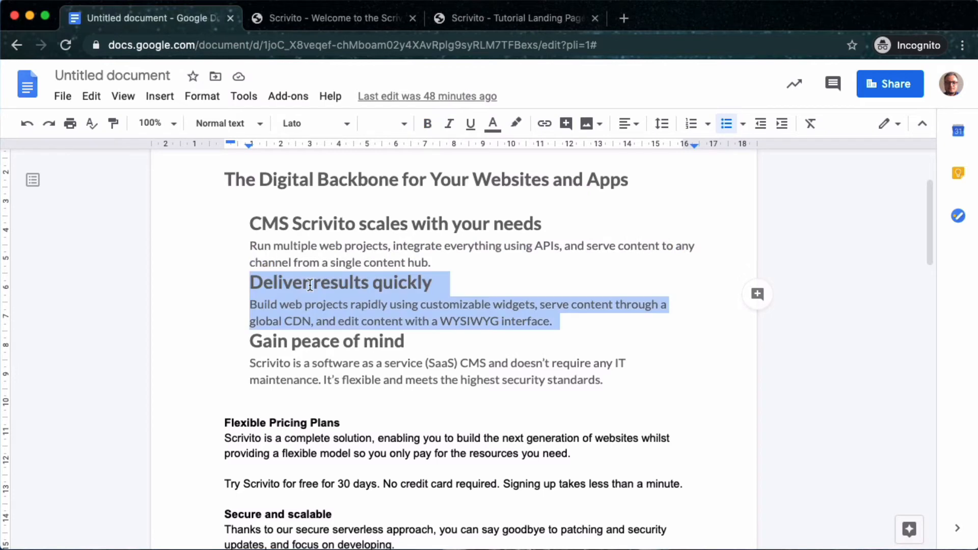
pyautogui.click(309, 284)
pyautogui.moveTo(250, 284); pyautogui.dragTo(430, 282)
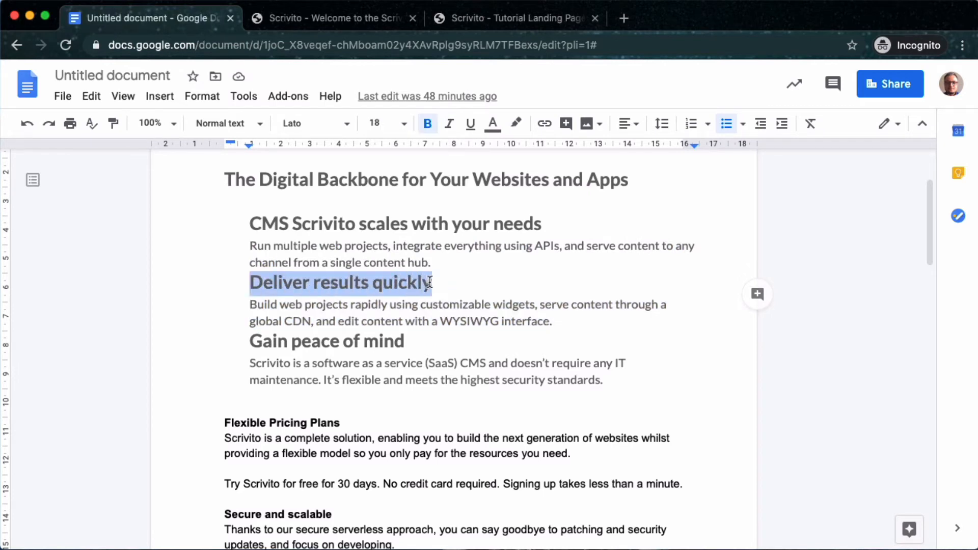
pyautogui.click(472, 20)
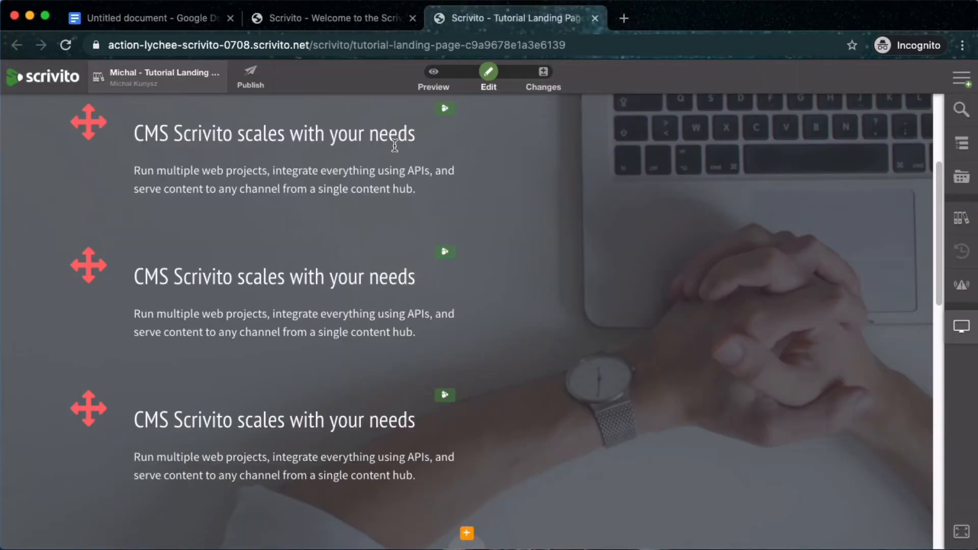
pyautogui.tripleClick(301, 274)
pyautogui.press('super+v')
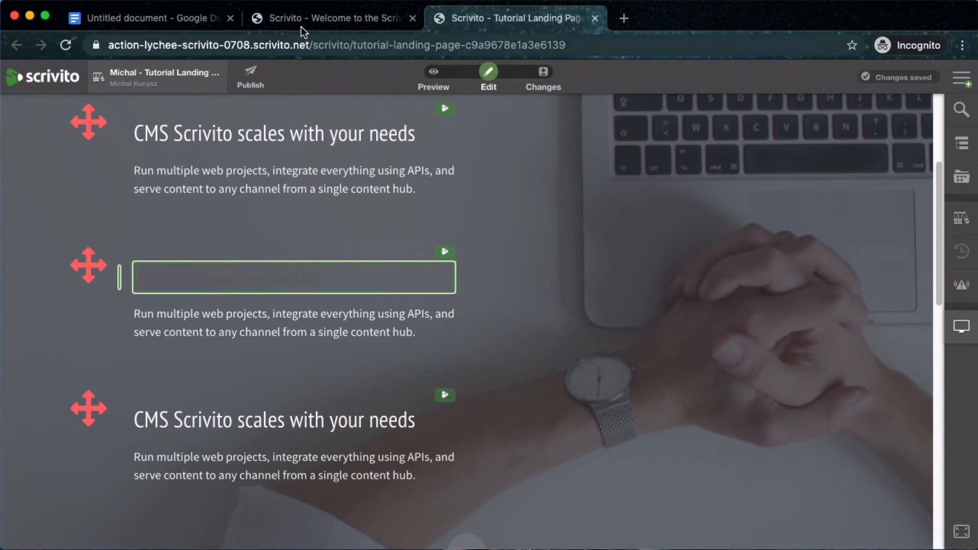
# Step: Copy the paragraph starting "Build web projects rapidly" from Google Docs and paste it in Scrivito over the second Feature Panel's description
pyautogui.click(192, 19)
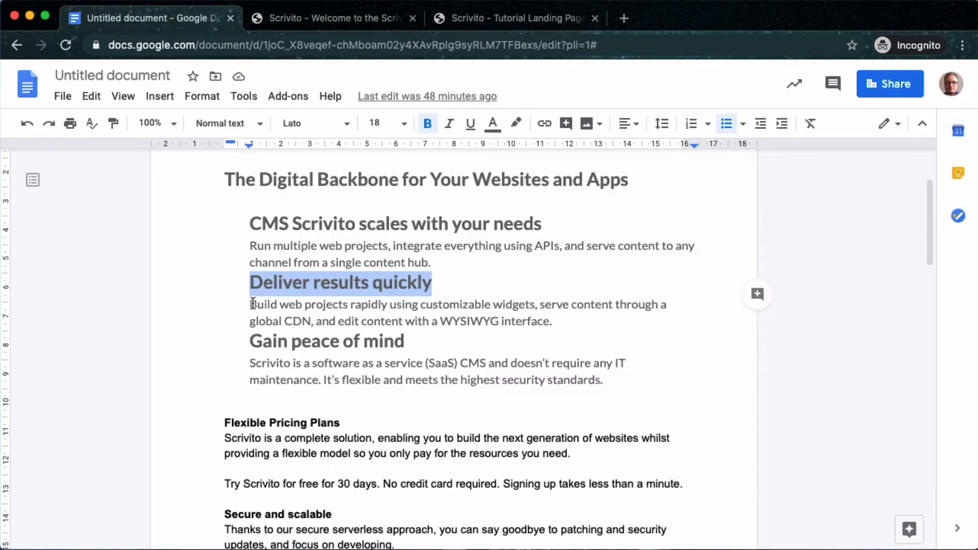
pyautogui.moveTo(253, 304); pyautogui.dragTo(552, 320)
pyautogui.click(508, 19)
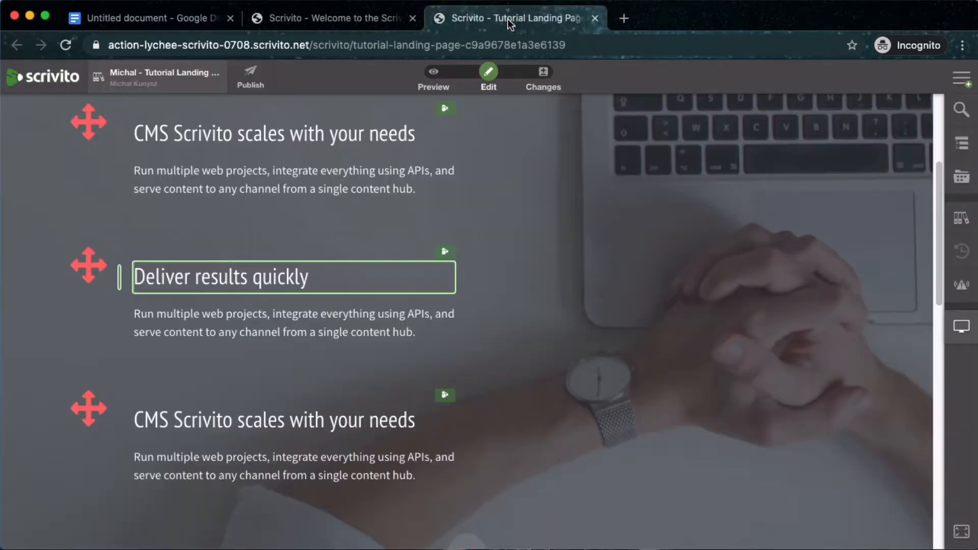
pyautogui.tripleClick(248, 316)
pyautogui.press('super+v')
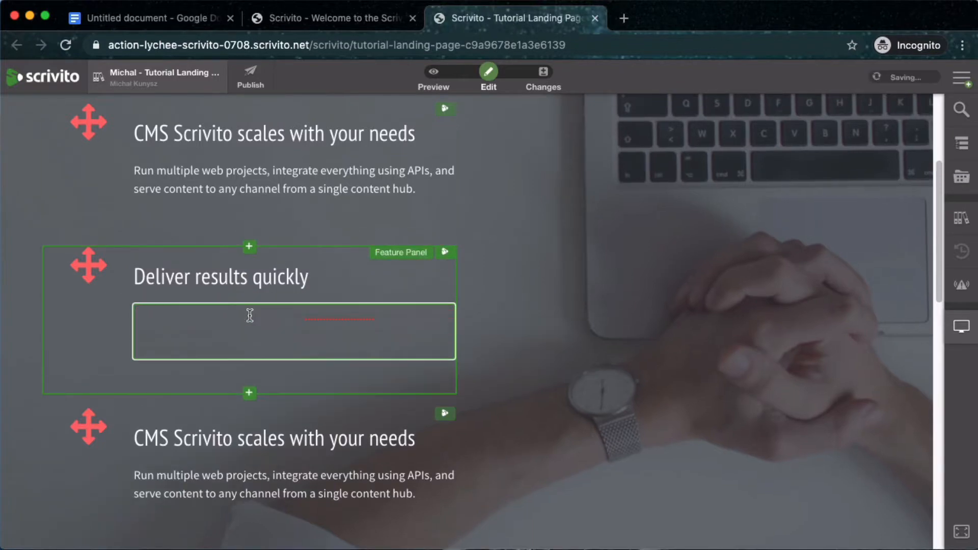
pyautogui.click(468, 321)
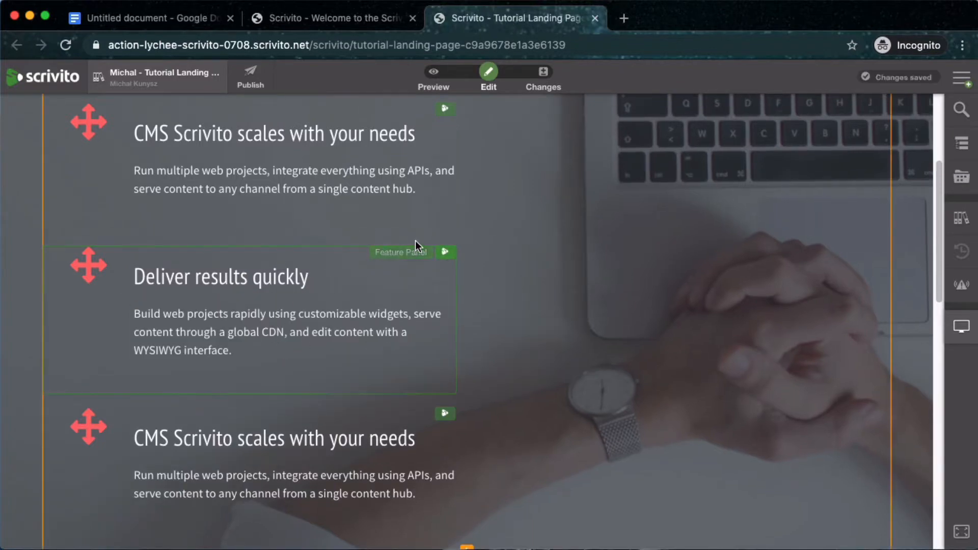
# Step: Copy the heading "Gain peace of mind" from the Google Docs document and paste it in Scrivito over the third Feature Panel's title
pyautogui.scroll(2, 489, 264)
pyautogui.scroll(-3, 487, 264)
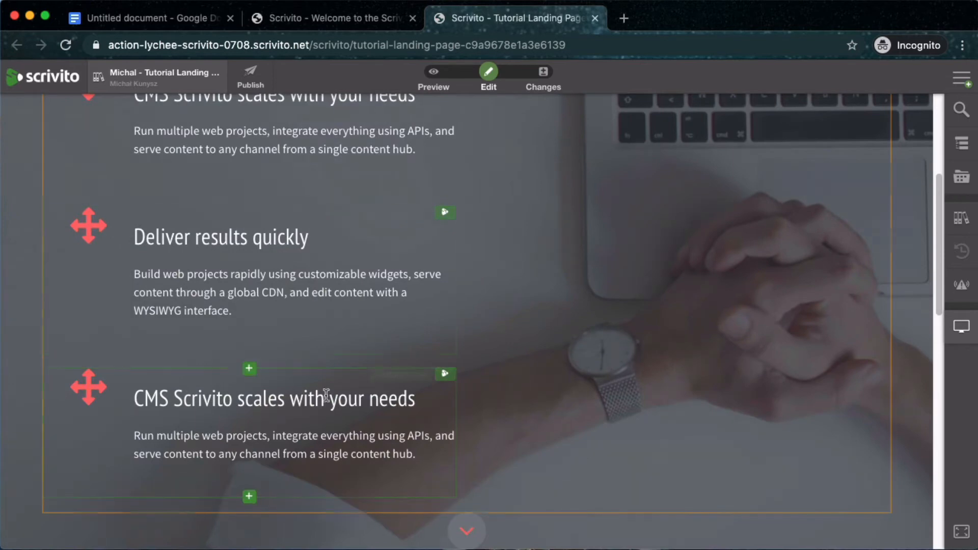
pyautogui.click(147, 18)
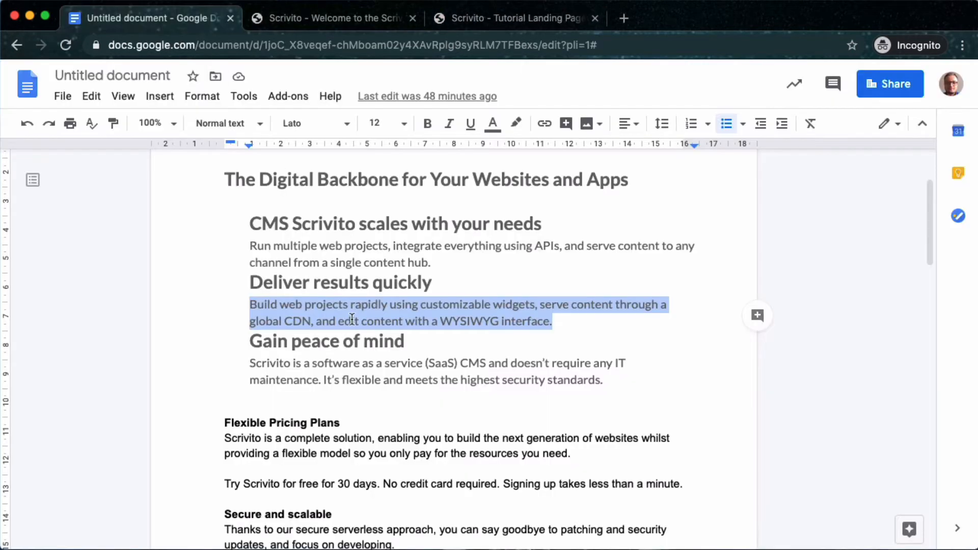
pyautogui.moveTo(251, 342); pyautogui.dragTo(405, 341)
pyautogui.hotkey('ctrl', 'c')
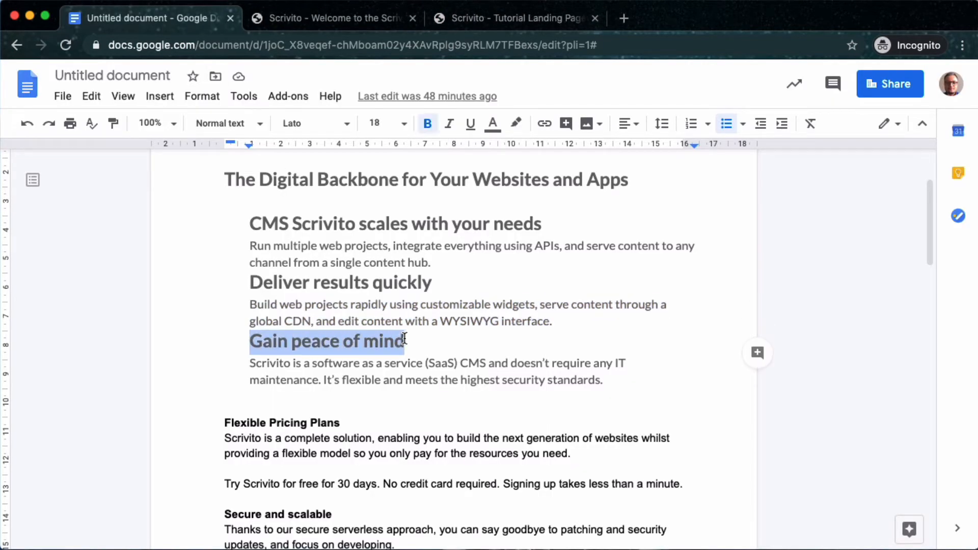
pyautogui.click(565, 28)
pyautogui.tripleClick(290, 399)
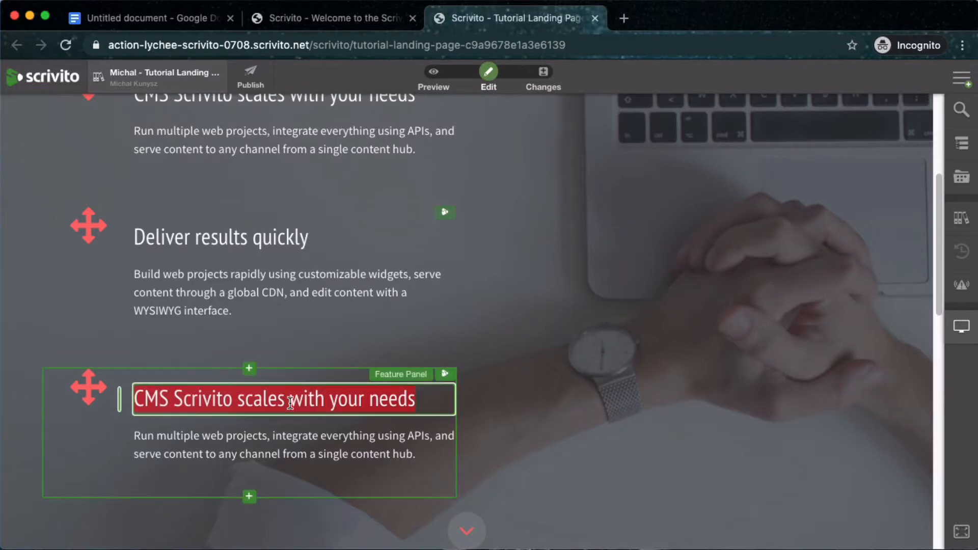
pyautogui.hotkey('ctrl', 'v')
# Step: Copy the paragraph starting "Scrivito is a software as a service" from Google Docs and paste it in Scrivito over the third Feature Panel's description
pyautogui.click(173, 24)
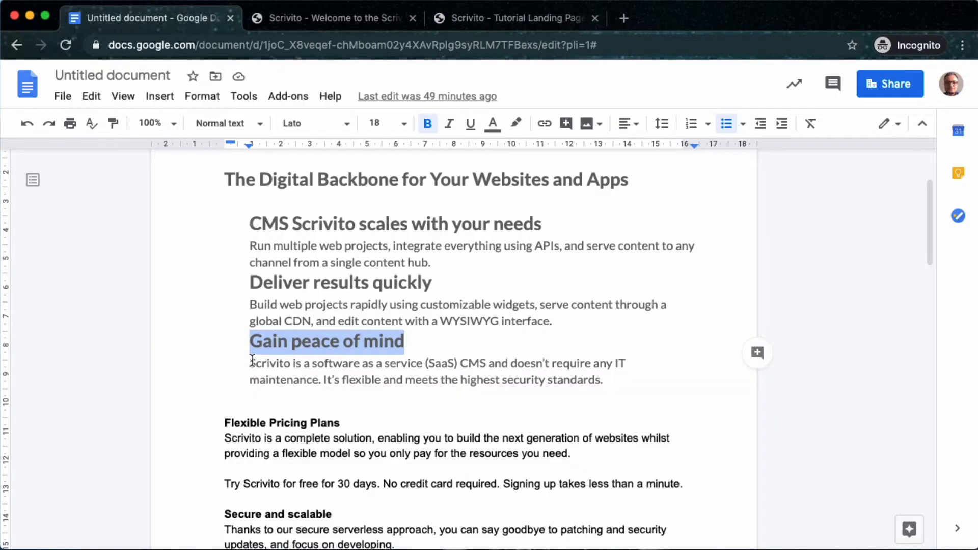
pyautogui.moveTo(250, 364); pyautogui.dragTo(604, 379)
pyautogui.hotkey('ctrl', 'c')
pyautogui.click(514, 17)
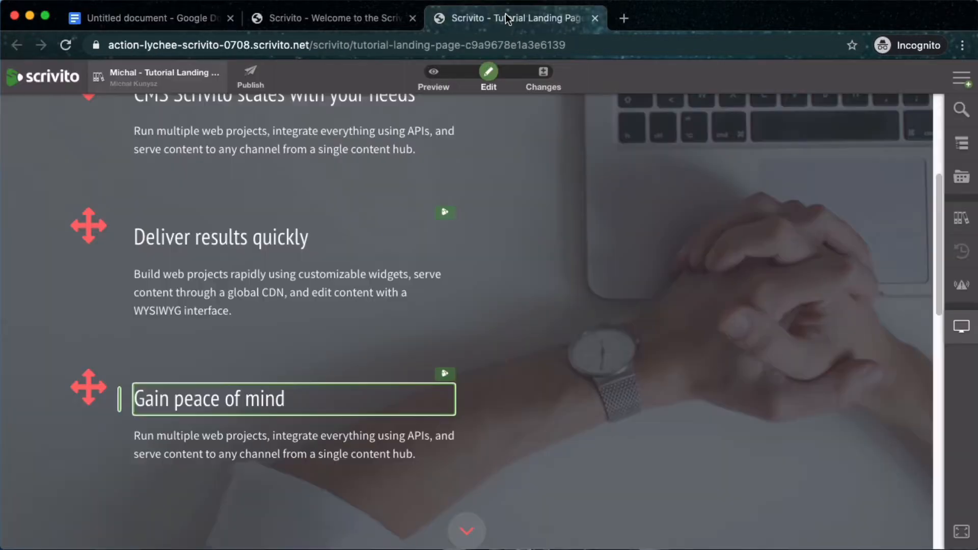
pyautogui.tripleClick(316, 444)
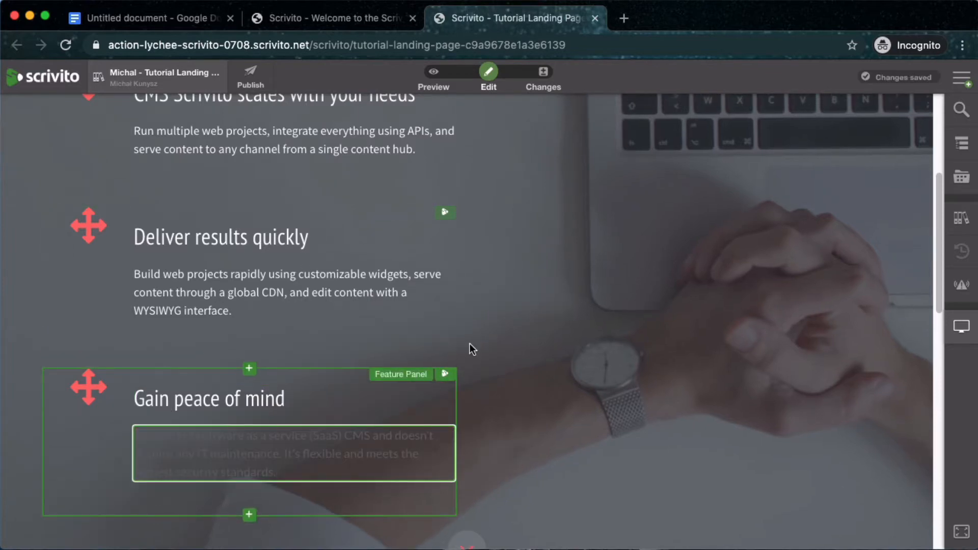
pyautogui.hotkey('ctrl', 'v')
# Step: Change the header's Columns widget to a 7 and 5 desktop layout, widening the column that holds the headlines and feature panels
pyautogui.scroll(5, 487, 271)
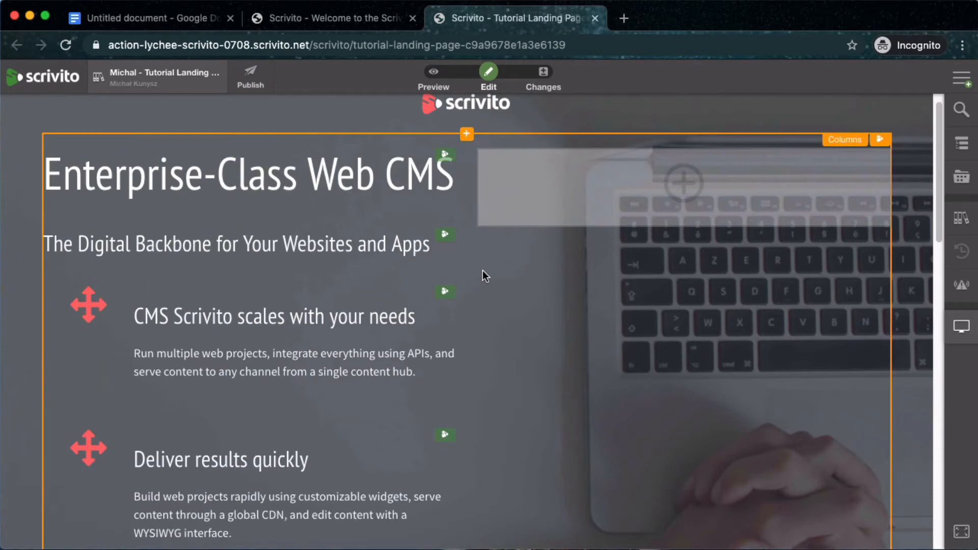
pyautogui.scroll(-1, 482, 270)
pyautogui.scroll(-6, 481, 271)
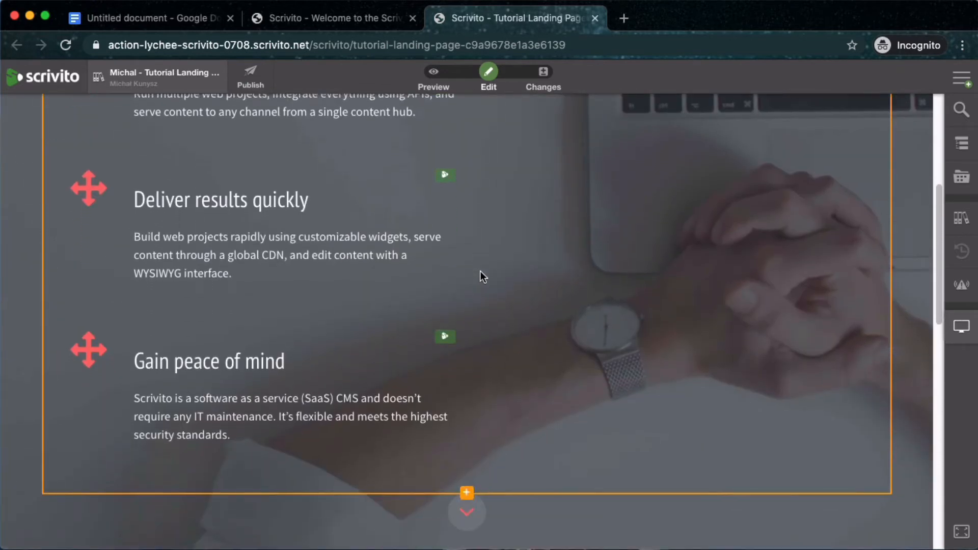
pyautogui.scroll(-1, 481, 271)
pyautogui.scroll(7, 481, 271)
pyautogui.click(881, 159)
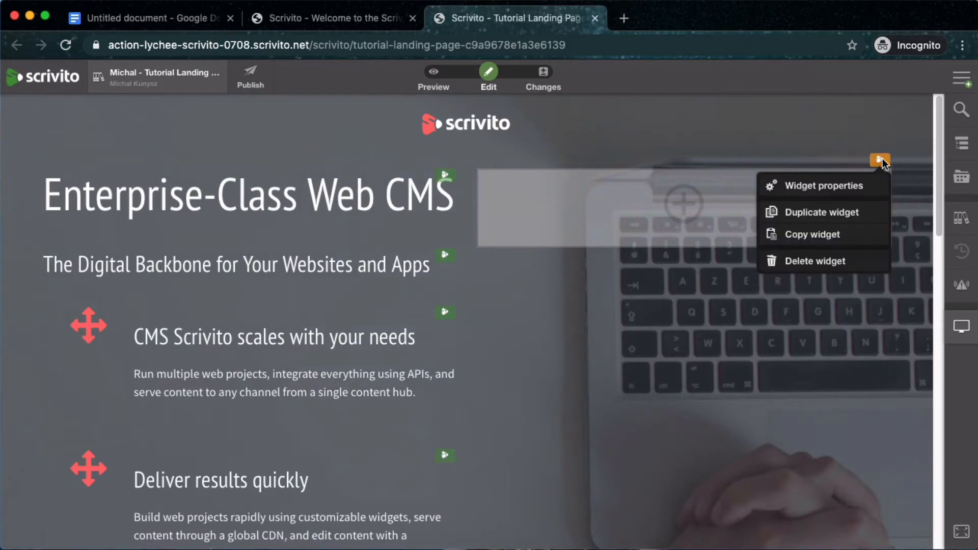
pyautogui.click(845, 189)
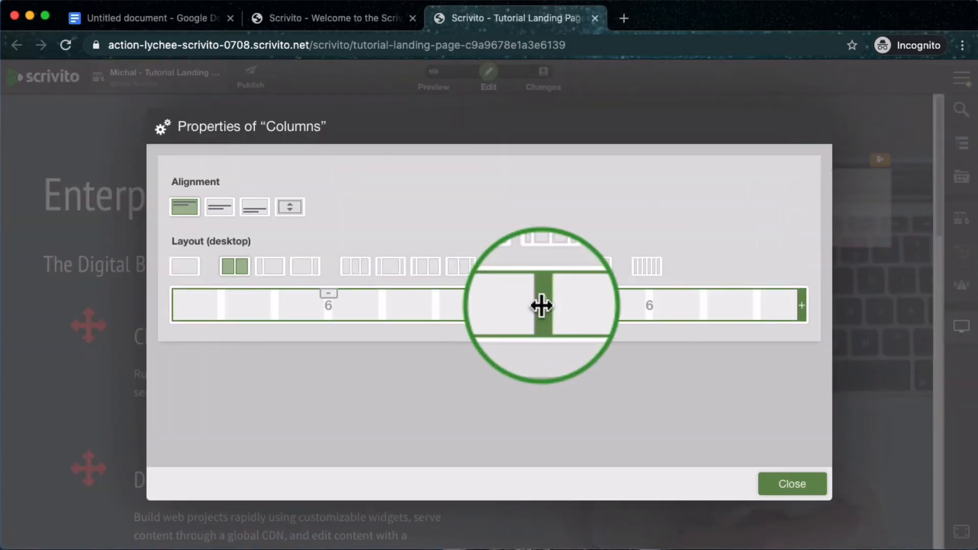
pyautogui.moveTo(484, 305); pyautogui.dragTo(540, 303)
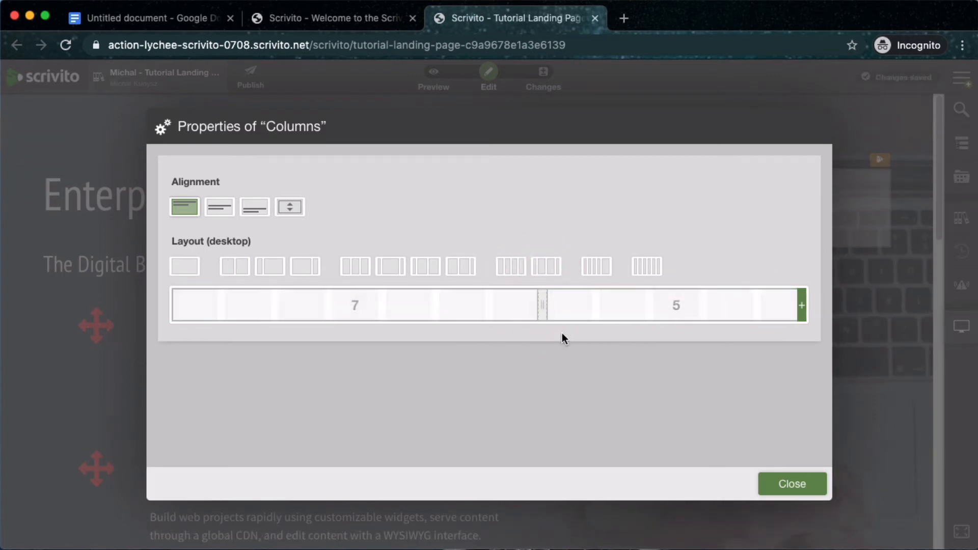
pyautogui.click(792, 484)
# Step: Change the icon of the "Deliver results quickly" Feature Panel to Clock outlined
pyautogui.scroll(-4, 470, 301)
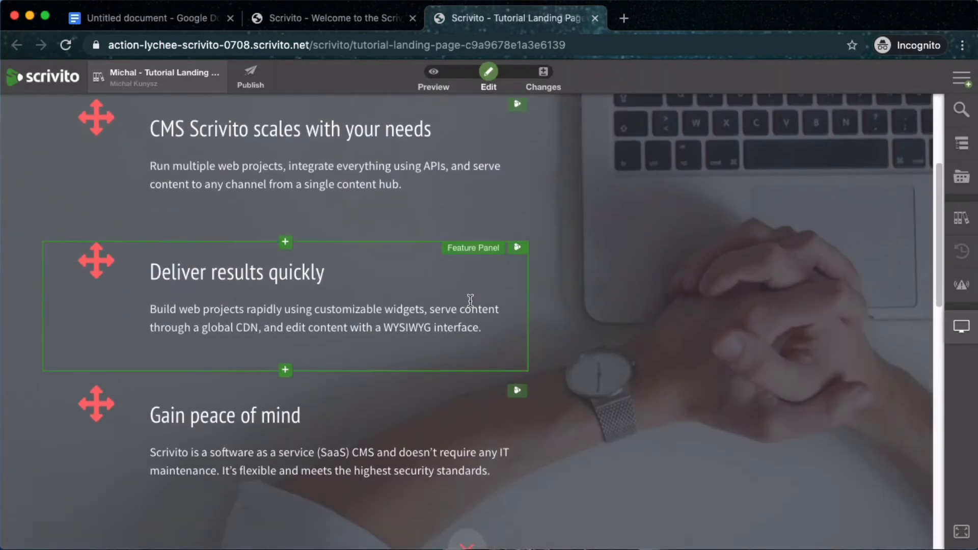
pyautogui.scroll(-1, 469, 300)
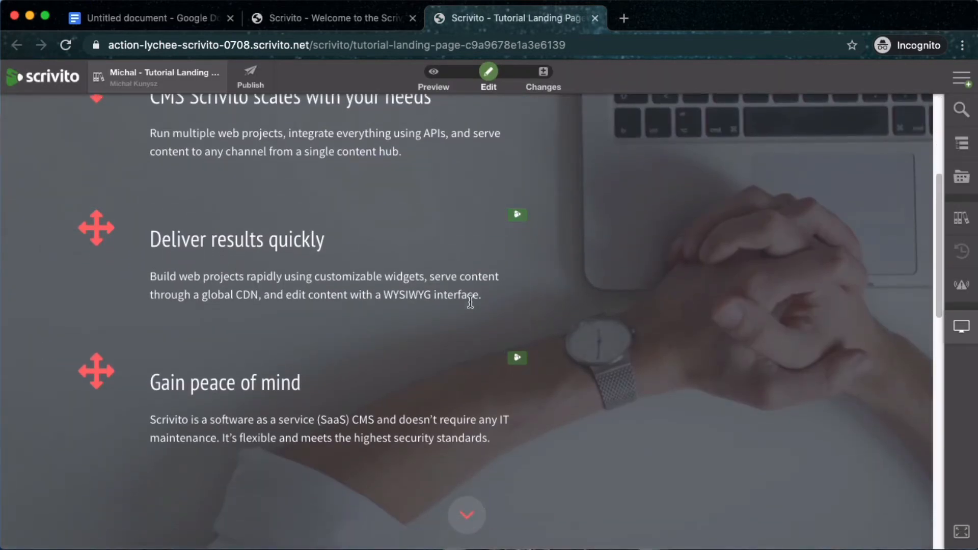
pyautogui.scroll(2, 470, 301)
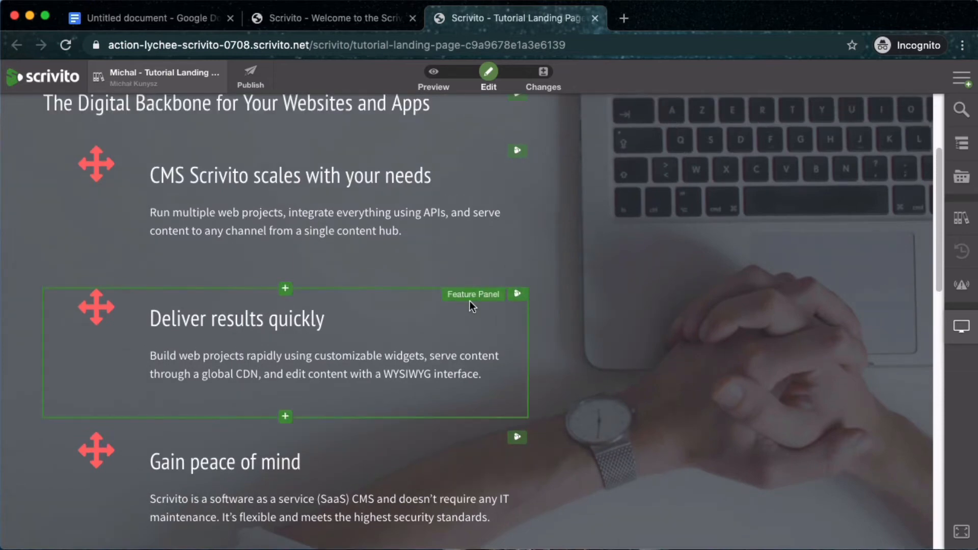
pyautogui.scroll(3, 470, 300)
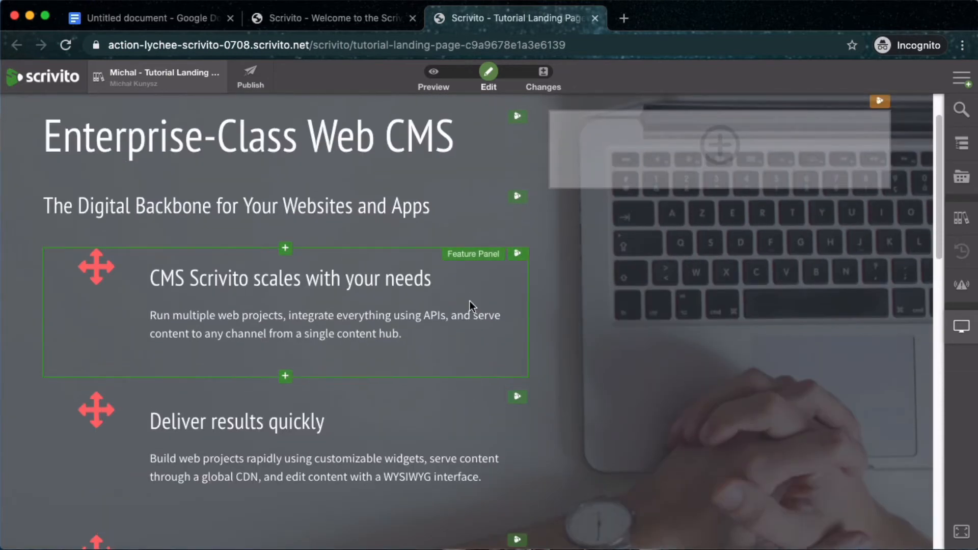
pyautogui.scroll(2, 470, 301)
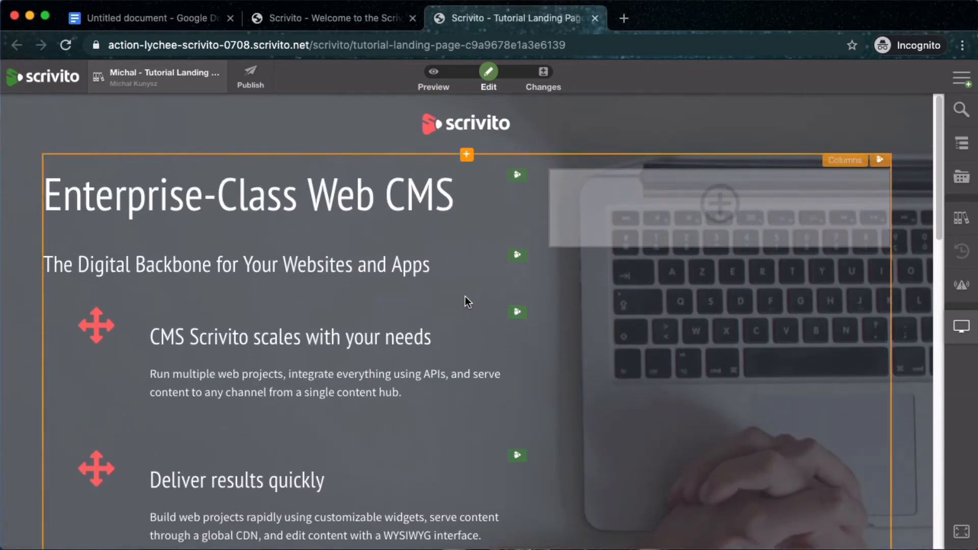
pyautogui.scroll(-3, 227, 306)
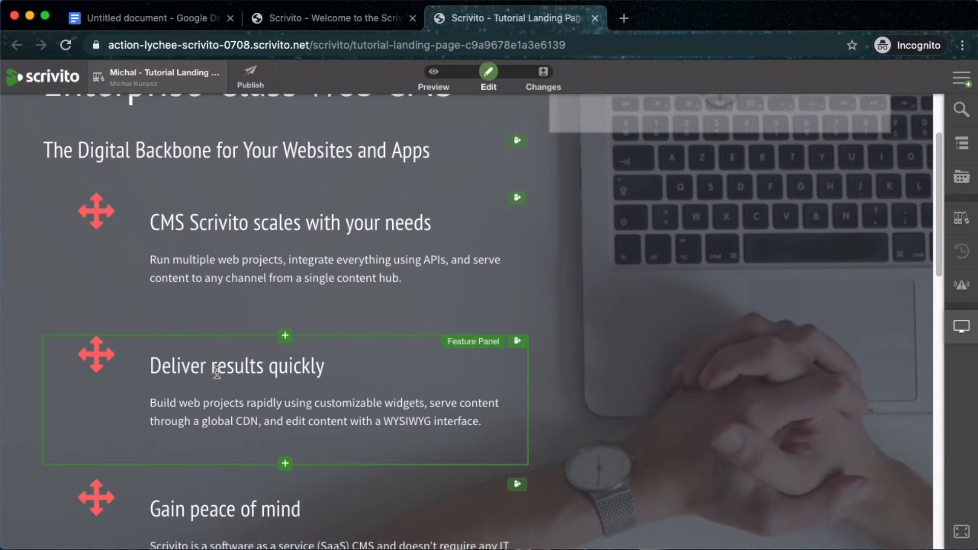
pyautogui.click(518, 341)
pyautogui.click(544, 366)
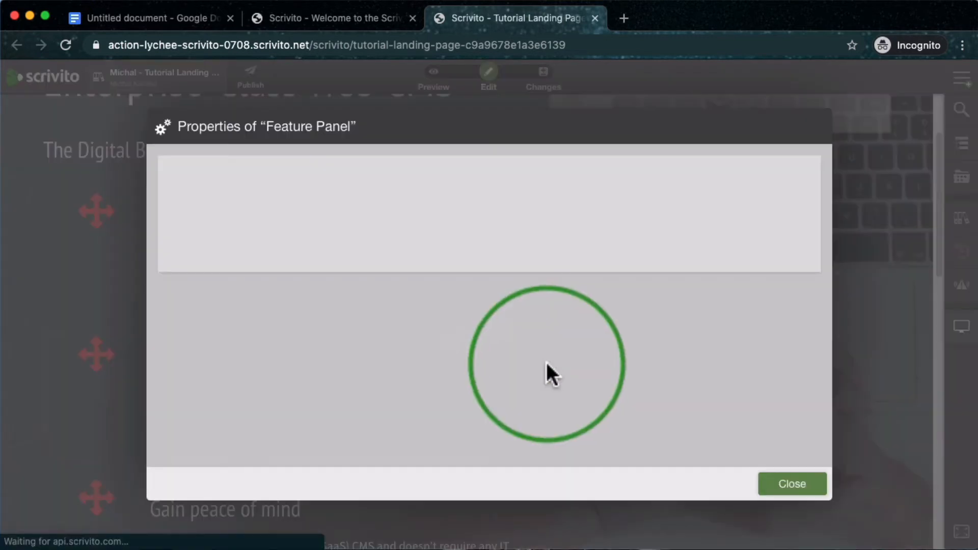
pyautogui.scroll(-1, 491, 307)
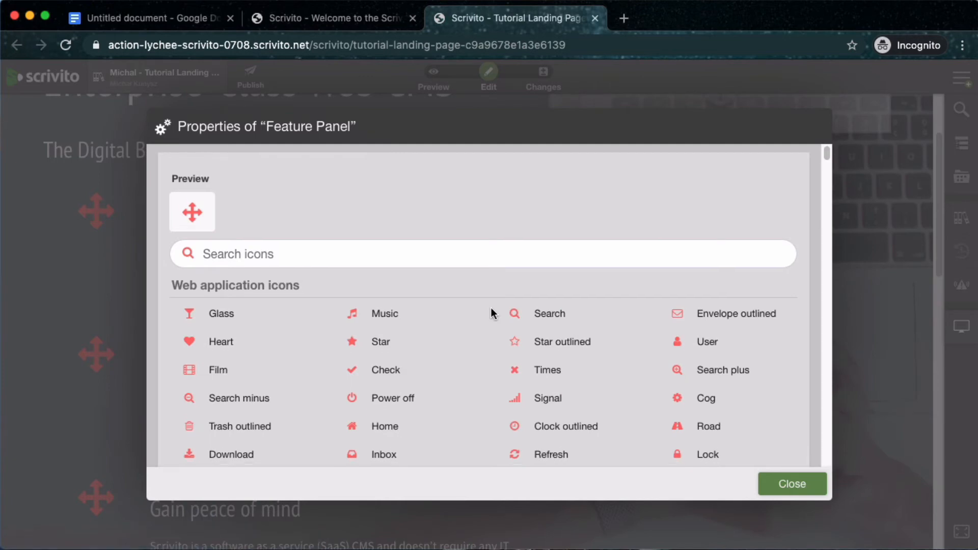
pyautogui.click(557, 421)
pyautogui.click(786, 485)
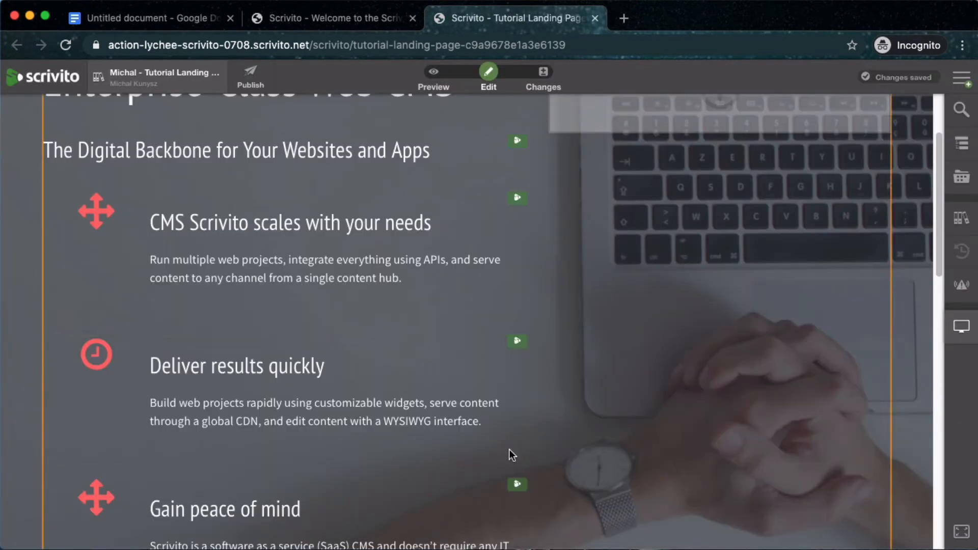
# Step: Change the icon of the "Gain peace of mind" Feature Panel to Headphones
pyautogui.scroll(-2, 374, 387)
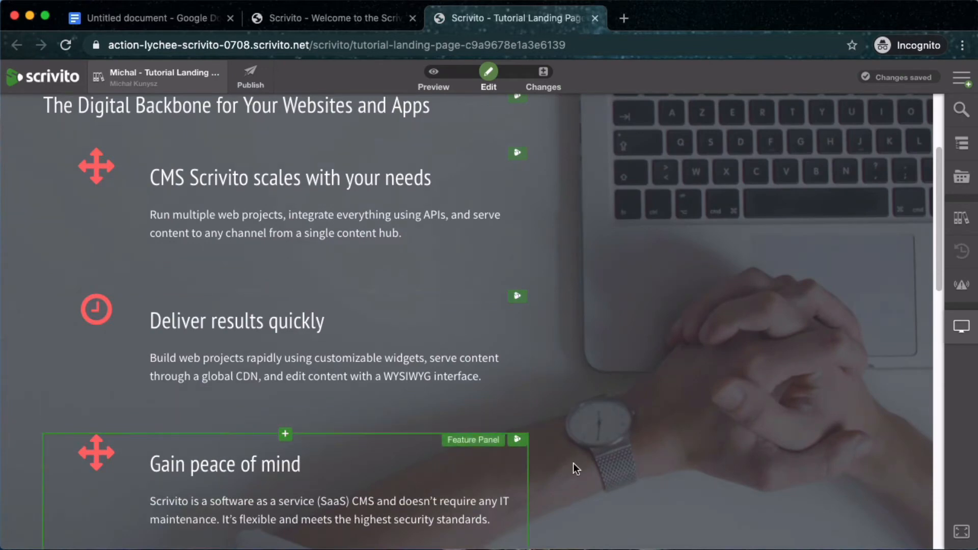
pyautogui.click(517, 439)
pyautogui.click(561, 465)
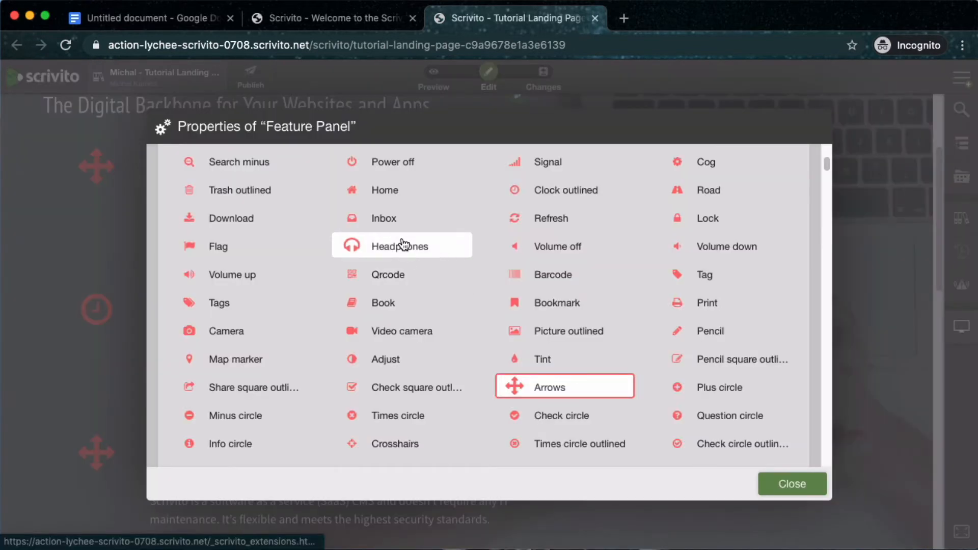
pyautogui.click(410, 248)
pyautogui.click(793, 489)
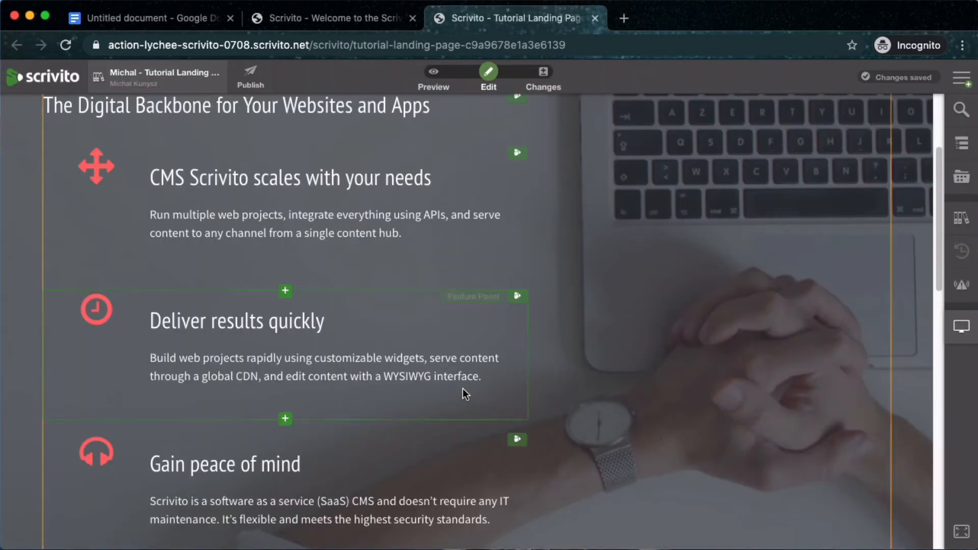
# Step: Preview the landing page with the editing interface hidden and look through the header down to the Lorem Ipsum section
pyautogui.scroll(5, 463, 388)
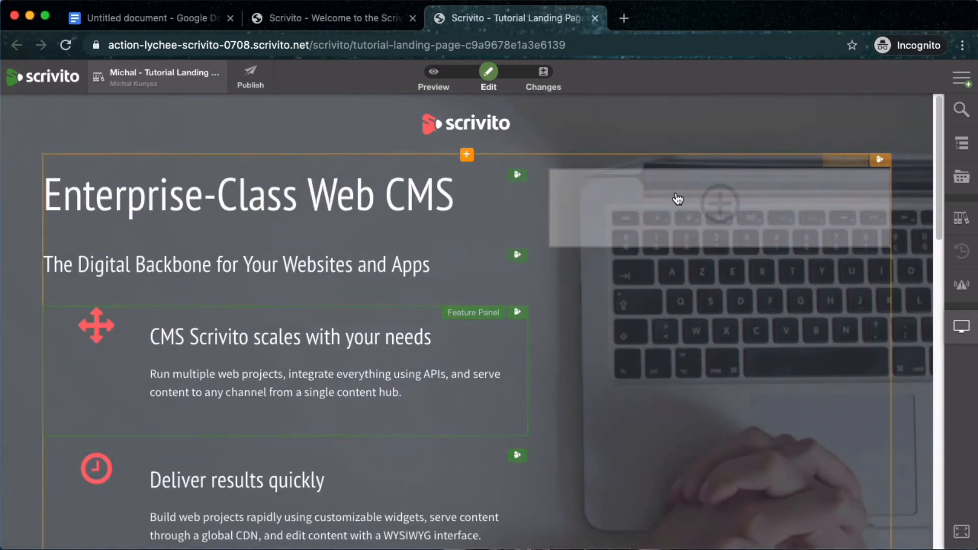
pyautogui.click(433, 83)
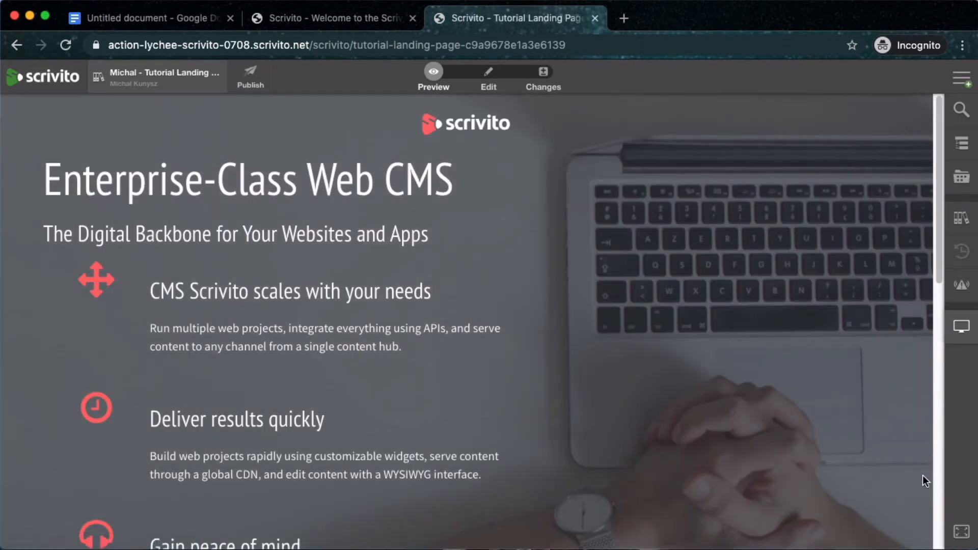
pyautogui.click(961, 532)
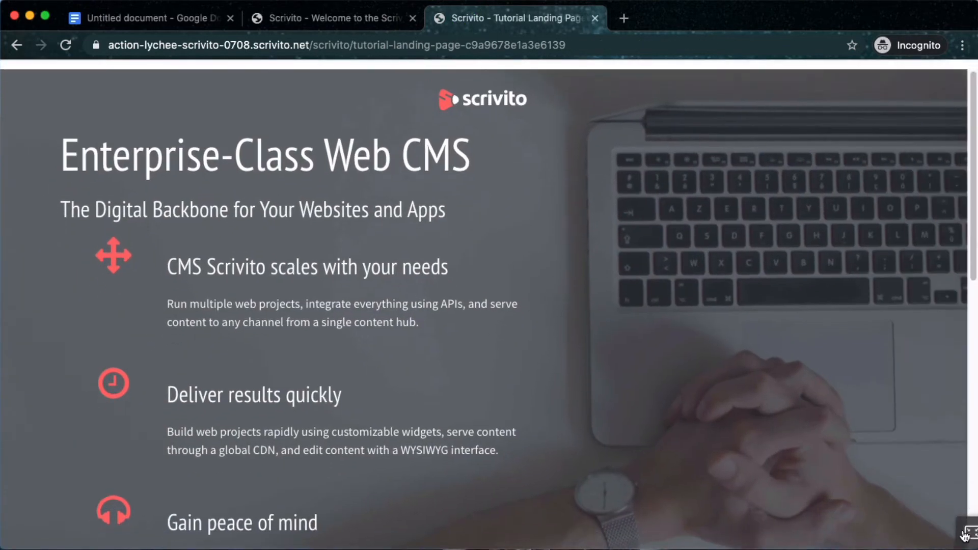
pyautogui.scroll(-2, 845, 310)
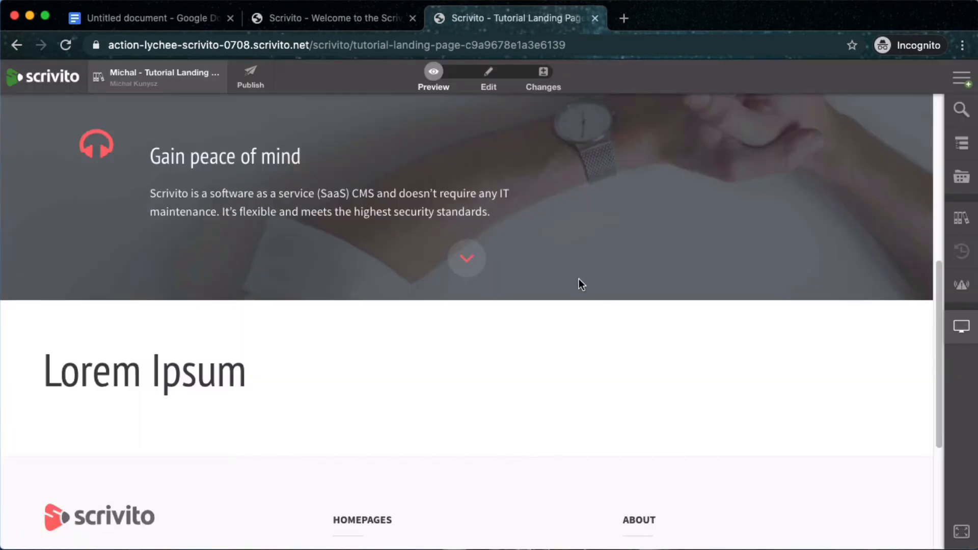
# Step: Return to editing and try the Lorem Ipsum section's background colors from White grey onward, ending with Secondary color
pyautogui.click(490, 87)
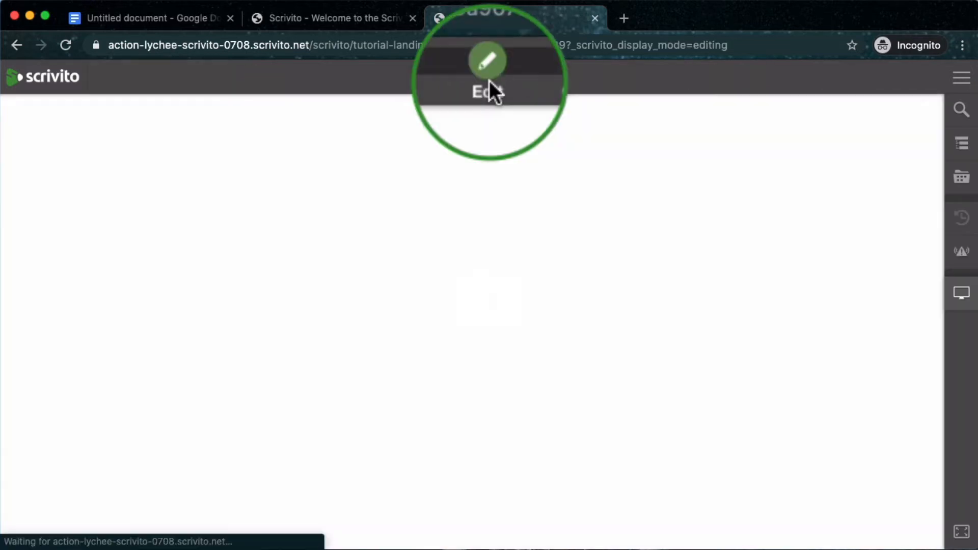
pyautogui.scroll(-5, 534, 213)
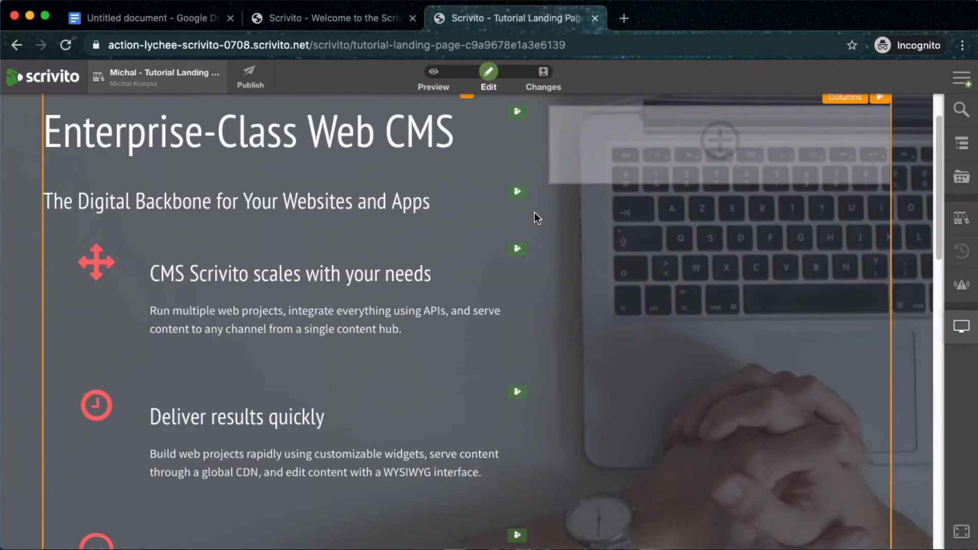
pyautogui.scroll(-6, 533, 218)
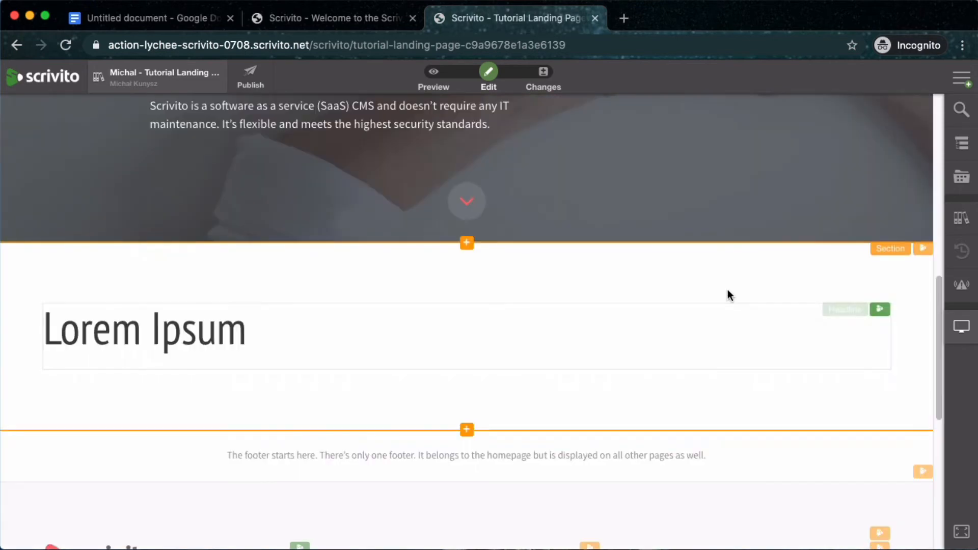
pyautogui.click(923, 250)
pyautogui.click(906, 269)
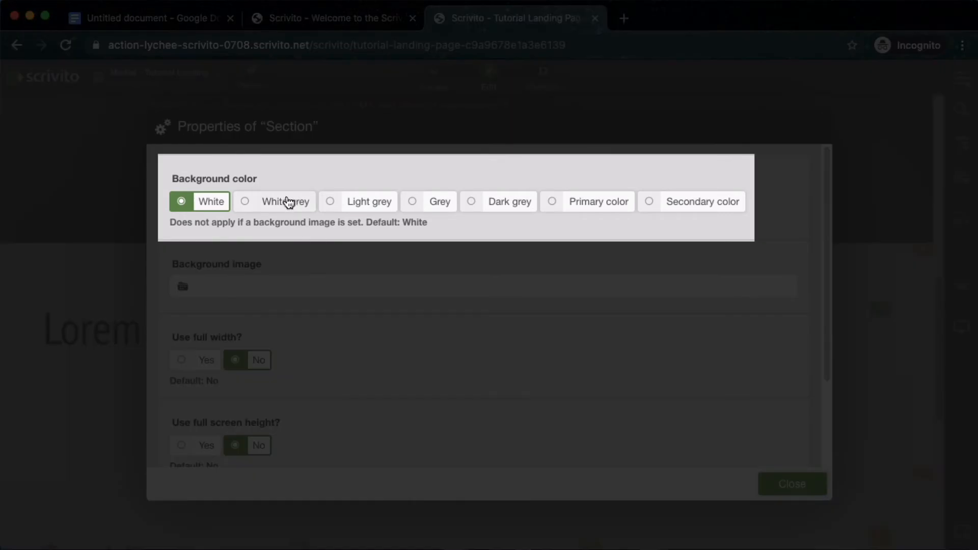
pyautogui.click(287, 203)
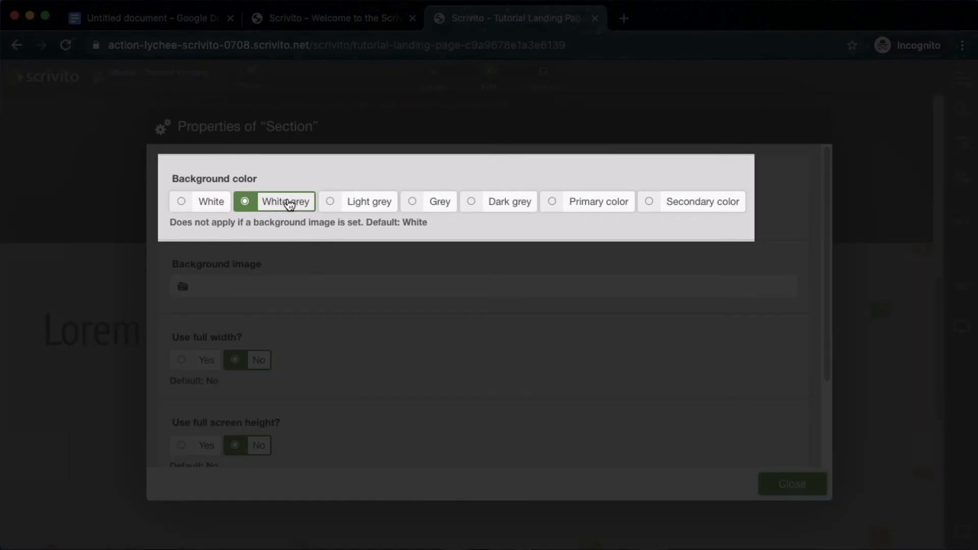
pyautogui.click(378, 204)
pyautogui.click(431, 204)
pyautogui.click(504, 205)
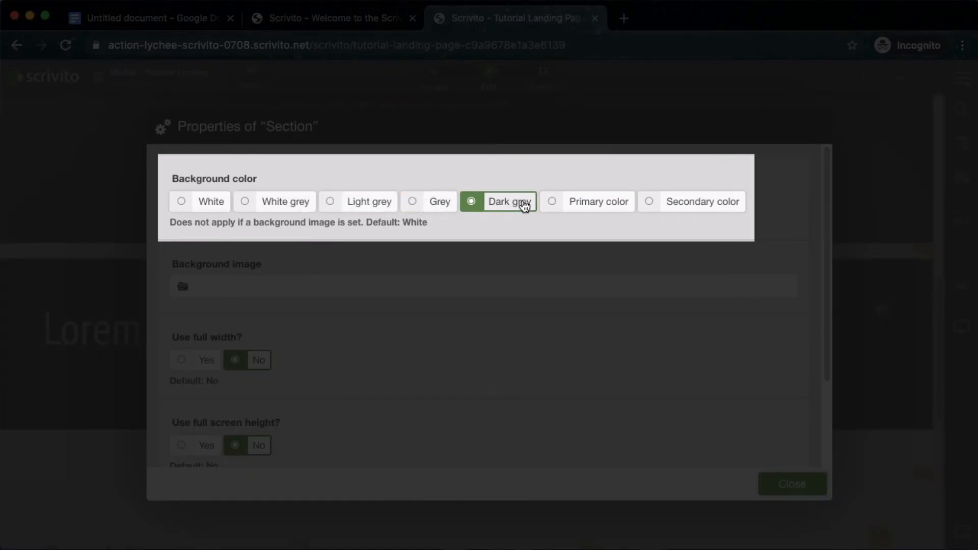
pyautogui.click(600, 203)
pyautogui.click(715, 209)
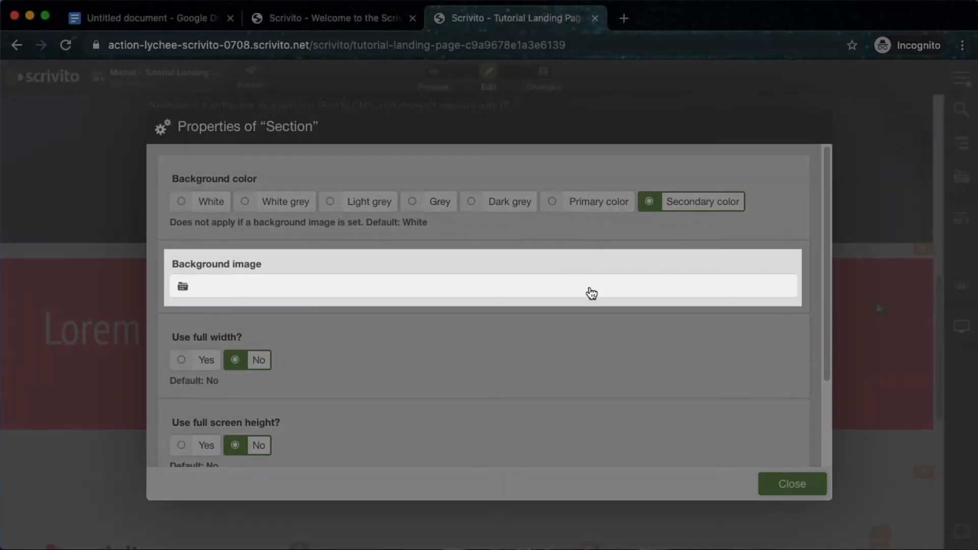
# Step: Set the Lorem Ipsum section's background image to the existing picture with the alternative text "Developer sunrise"
pyautogui.click(589, 291)
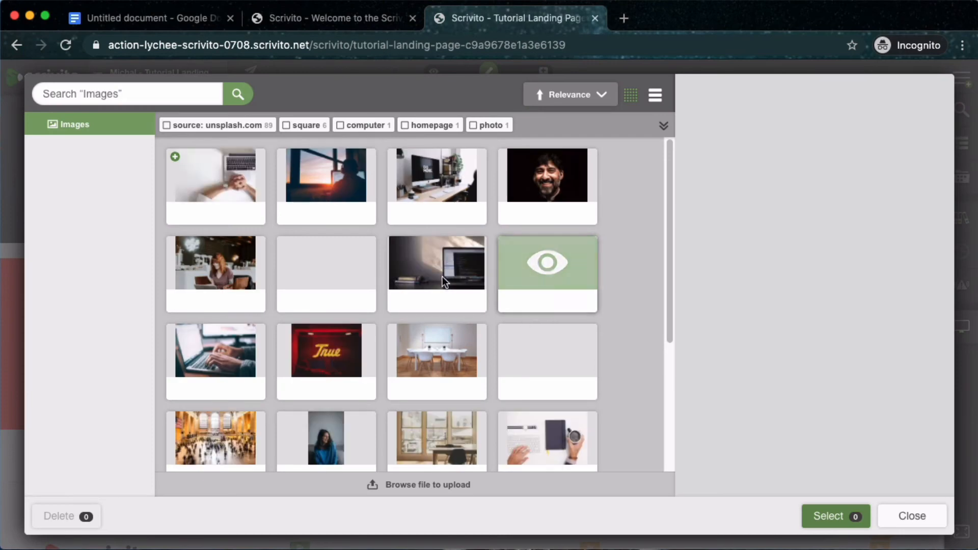
pyautogui.click(350, 188)
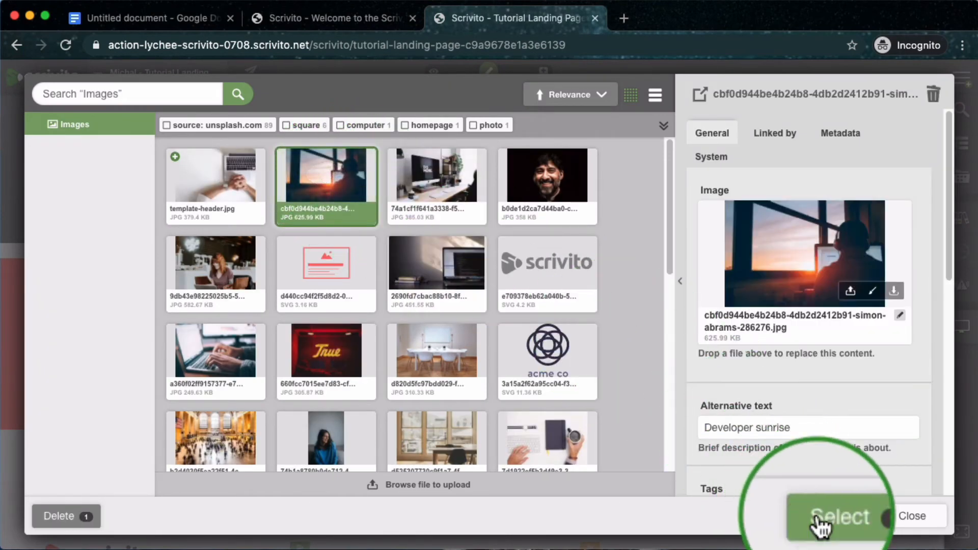
pyautogui.click(817, 517)
pyautogui.click(810, 489)
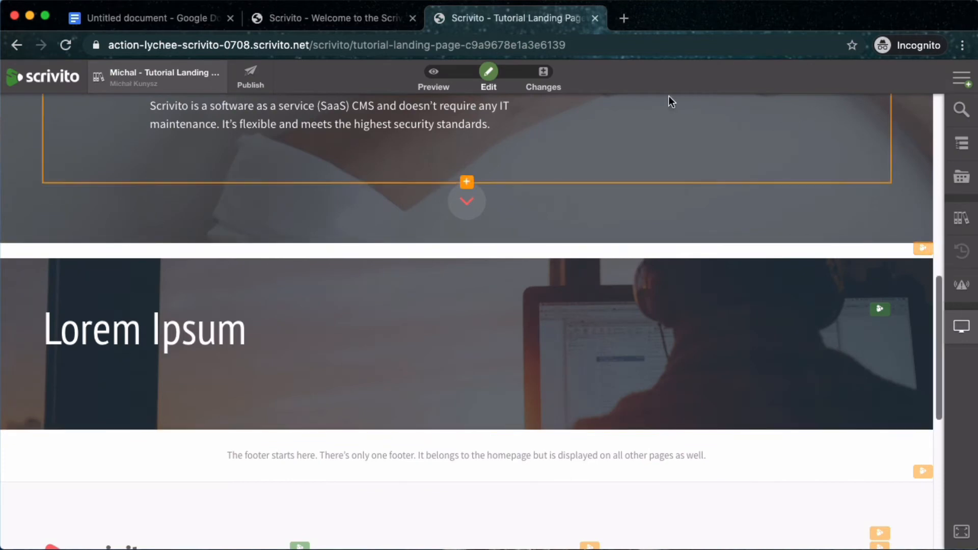
# Step: Preview the page and check the Lorem Ipsum section with its background image
pyautogui.click(434, 74)
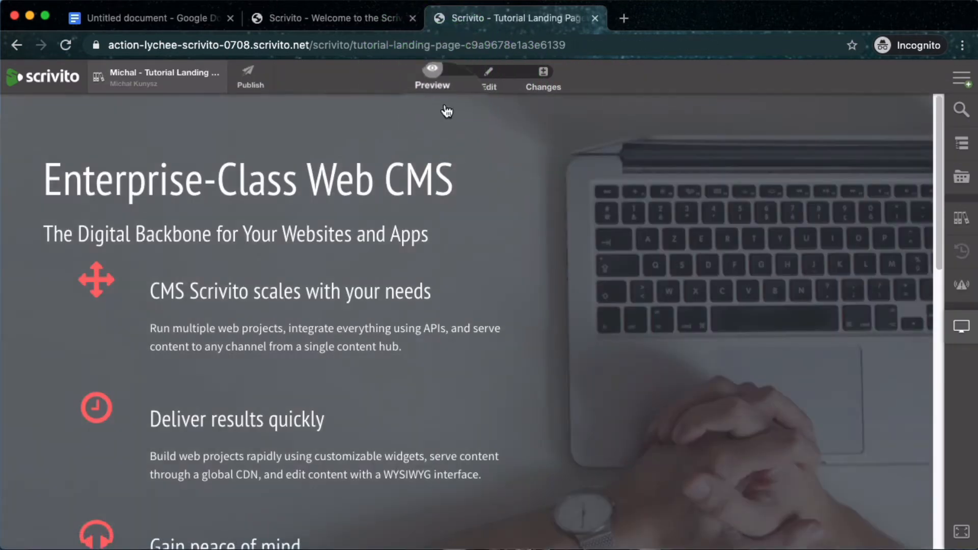
pyautogui.scroll(-7, 463, 222)
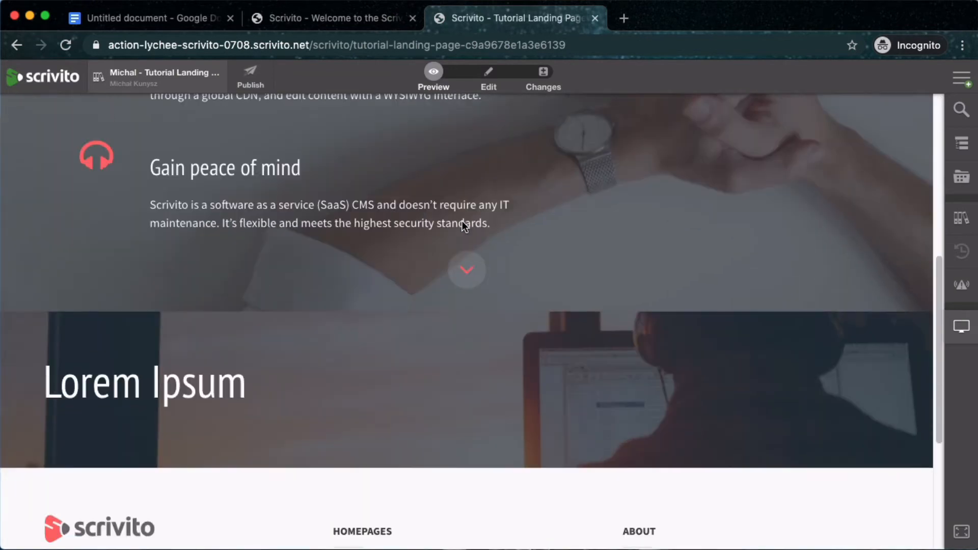
pyautogui.scroll(-1, 462, 224)
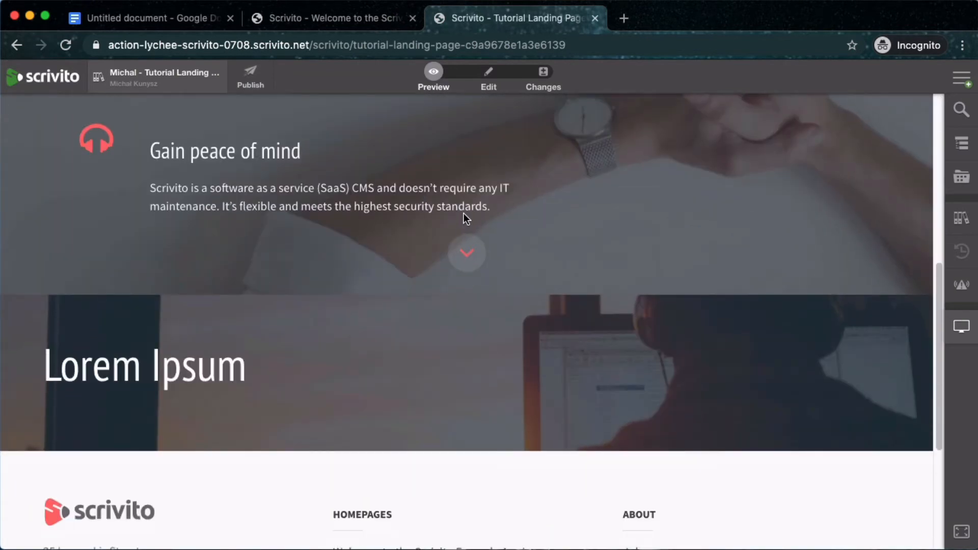
# Step: Return to editing, remove the Lorem Ipsum section's background image and set its background color to White
pyautogui.click(489, 82)
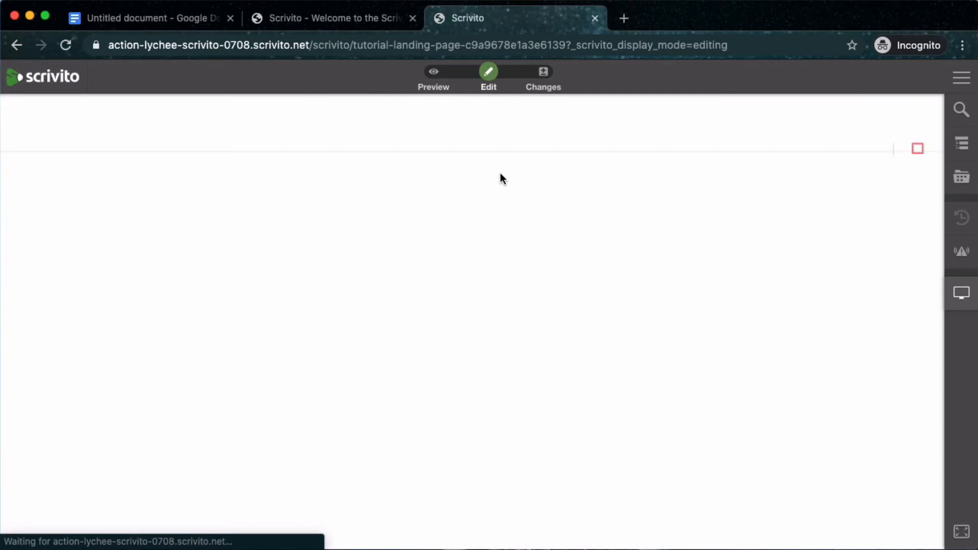
pyautogui.scroll(-10, 541, 273)
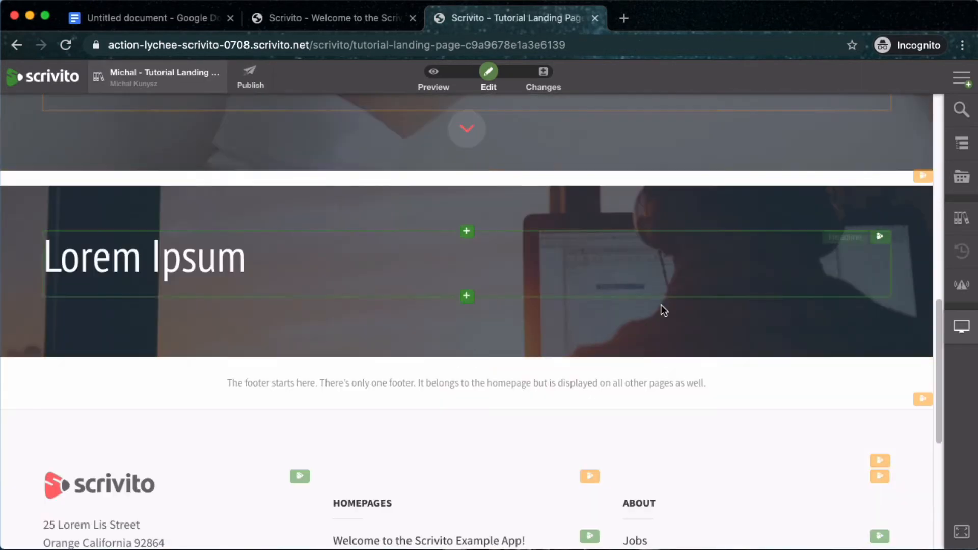
pyautogui.click(924, 176)
pyautogui.click(921, 199)
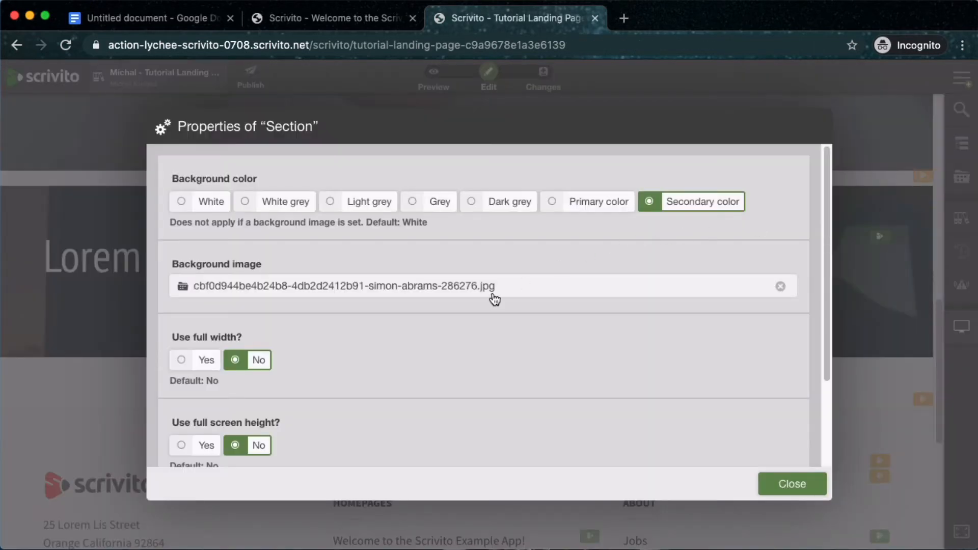
pyautogui.click(780, 286)
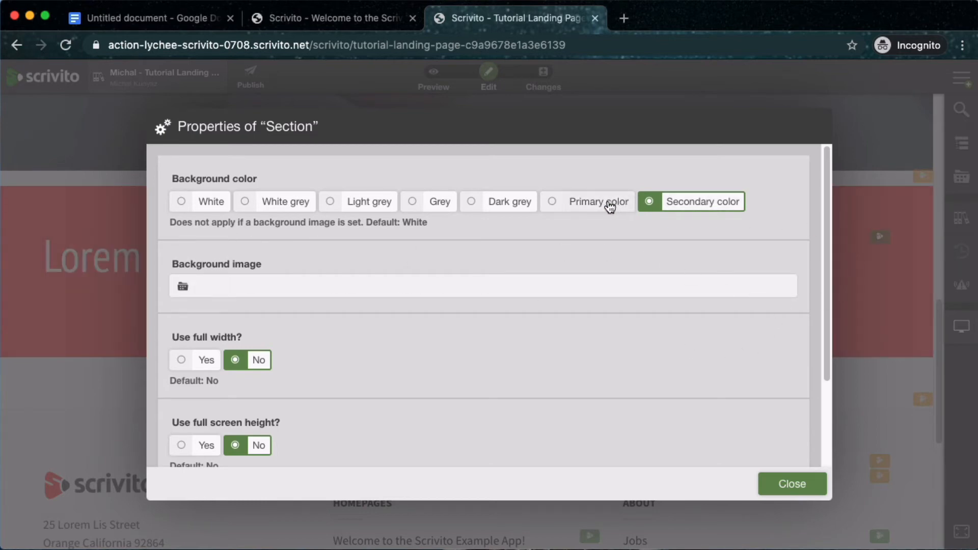
pyautogui.click(280, 203)
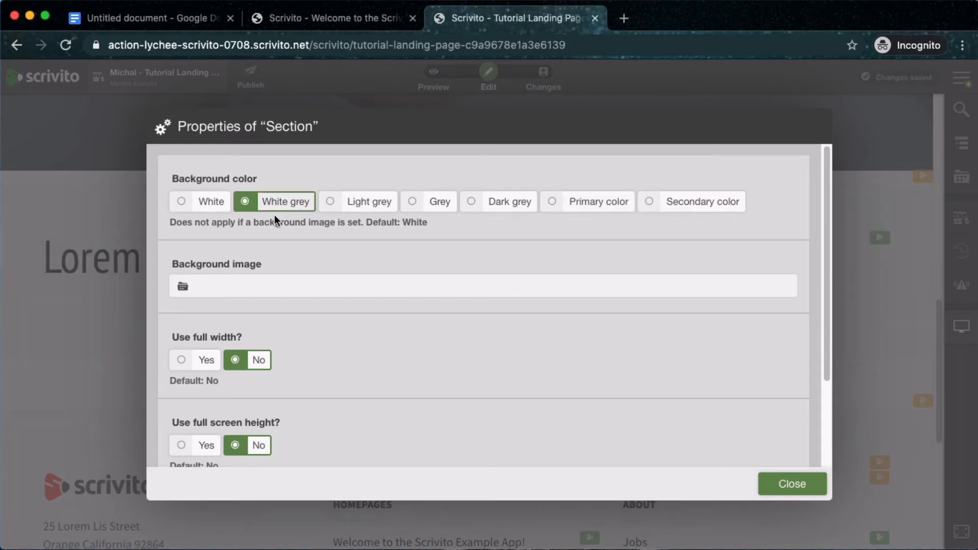
pyautogui.click(225, 207)
pyautogui.click(764, 479)
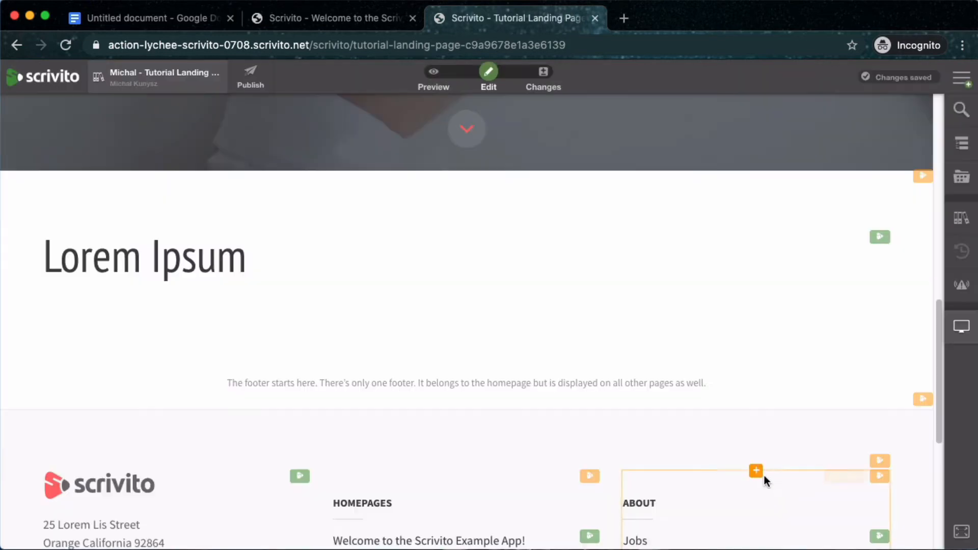
# Step: Delete the Lorem Ipsum headline widget from the white content section above the footer
pyautogui.click(463, 257)
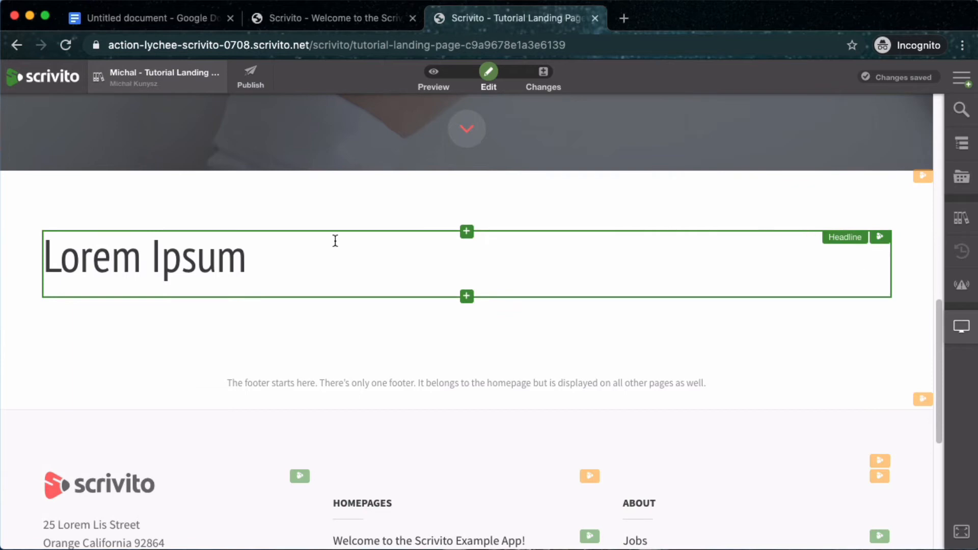
pyautogui.scroll(10, 293, 274)
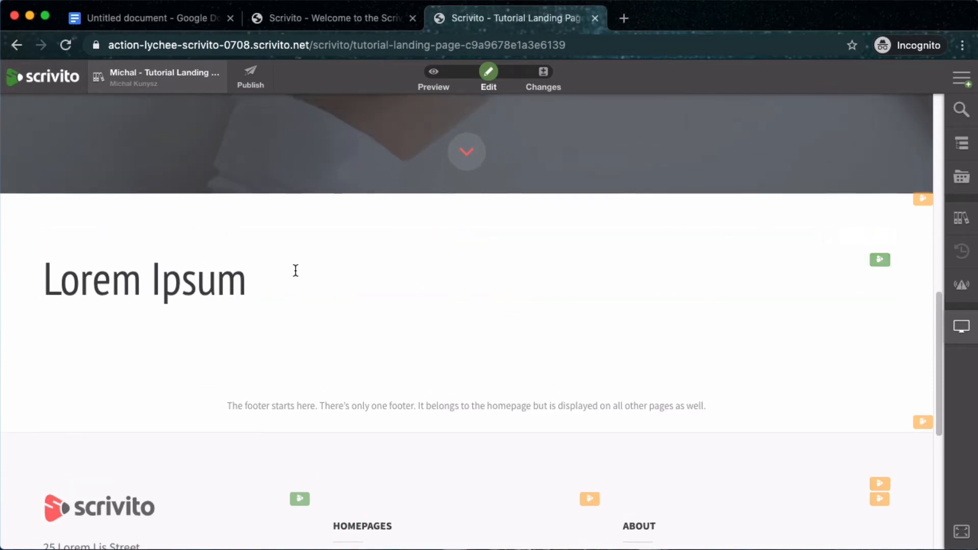
pyautogui.scroll(-7, 295, 270)
pyautogui.scroll(-8, 296, 269)
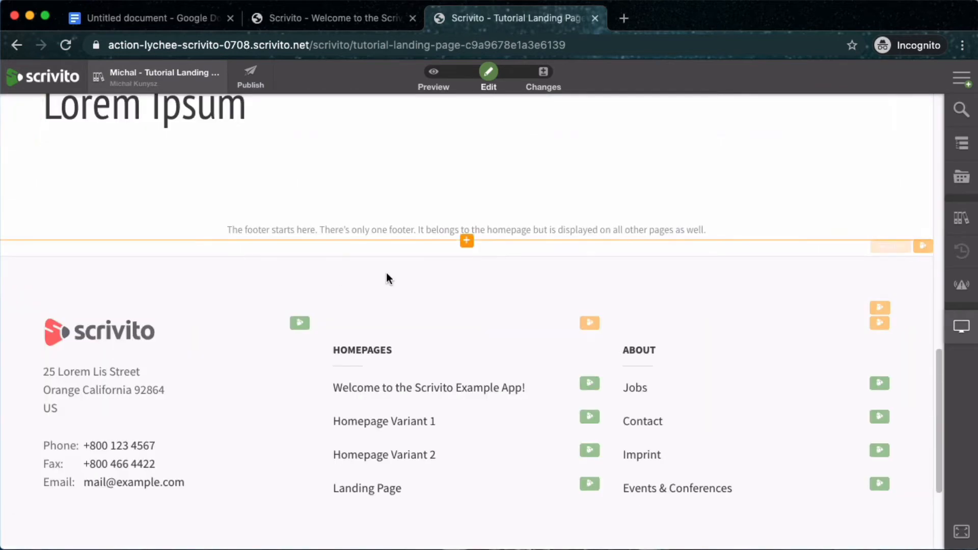
pyautogui.scroll(3, 764, 224)
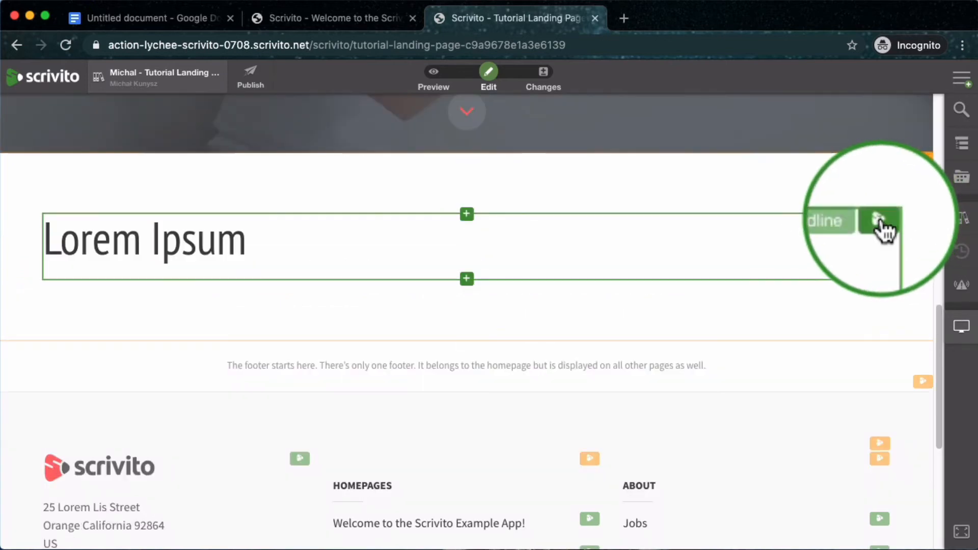
pyautogui.click(880, 218)
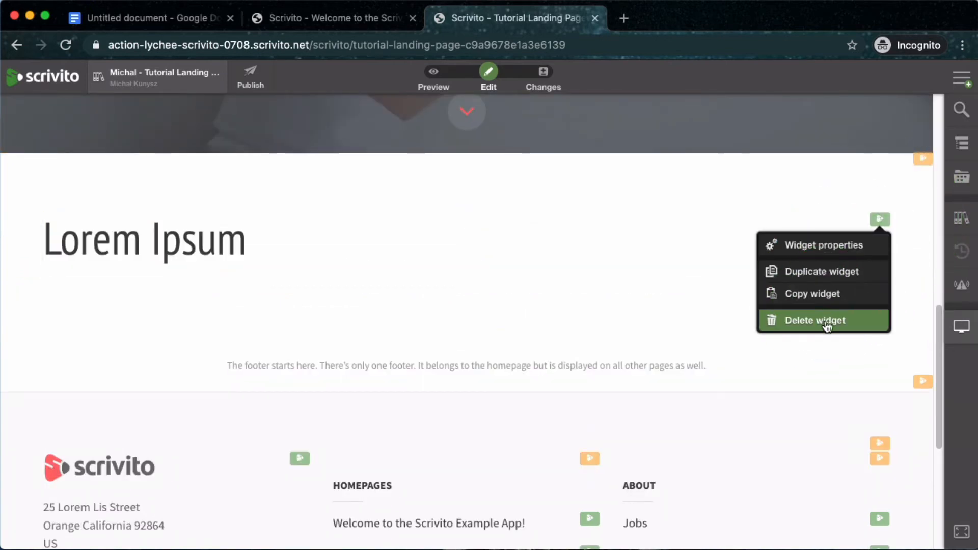
pyautogui.click(764, 321)
pyautogui.click(562, 365)
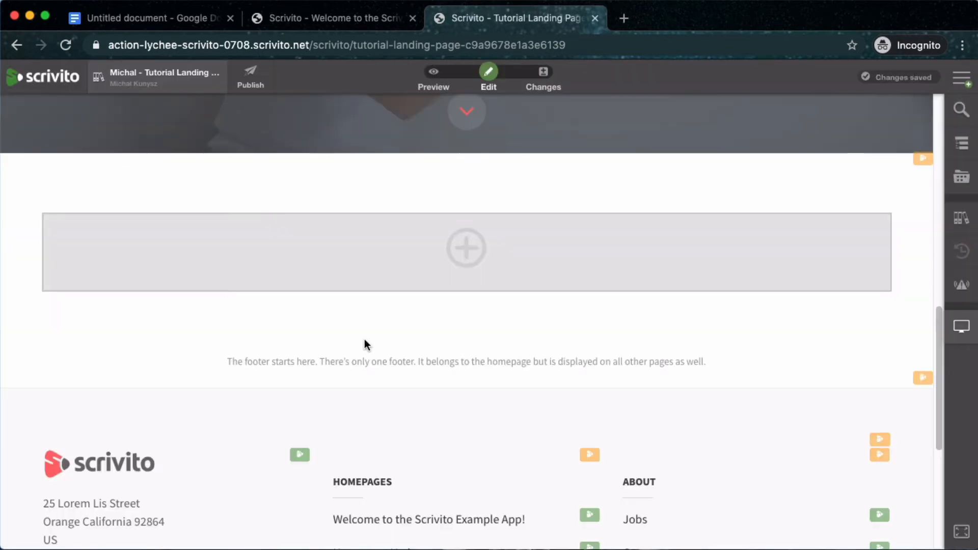
# Step: Insert a Columns widget into the empty content section and set its desktop layout to two equal columns
pyautogui.click(473, 253)
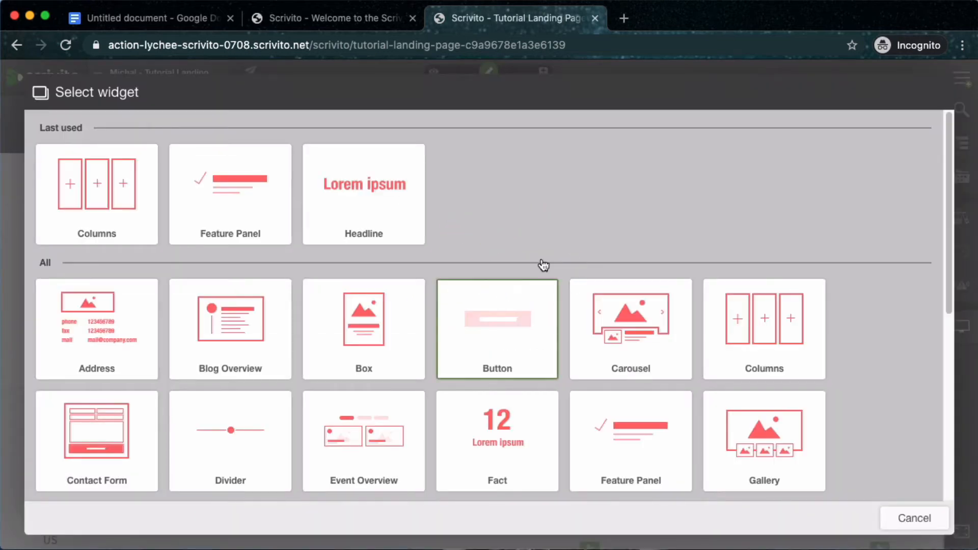
pyautogui.click(734, 285)
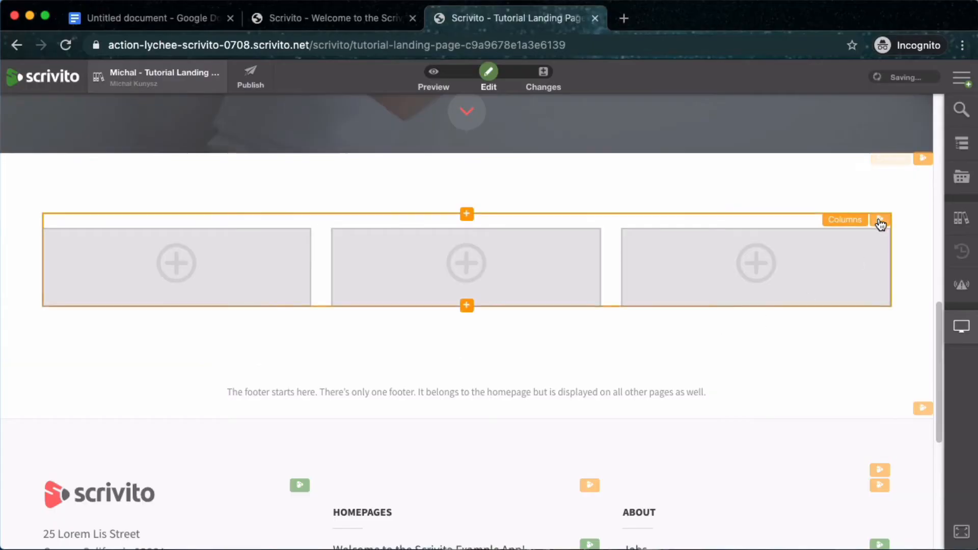
pyautogui.click(880, 224)
pyautogui.click(796, 245)
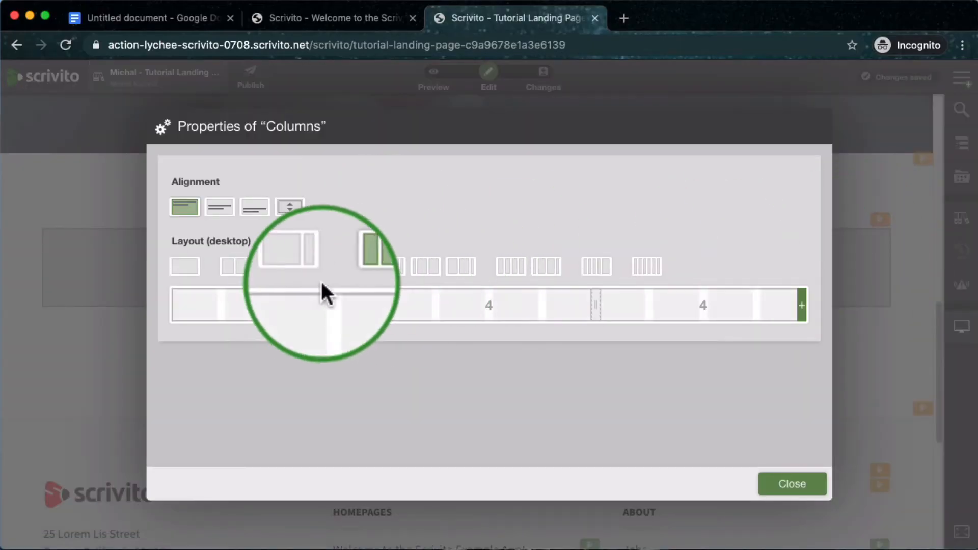
pyautogui.click(236, 270)
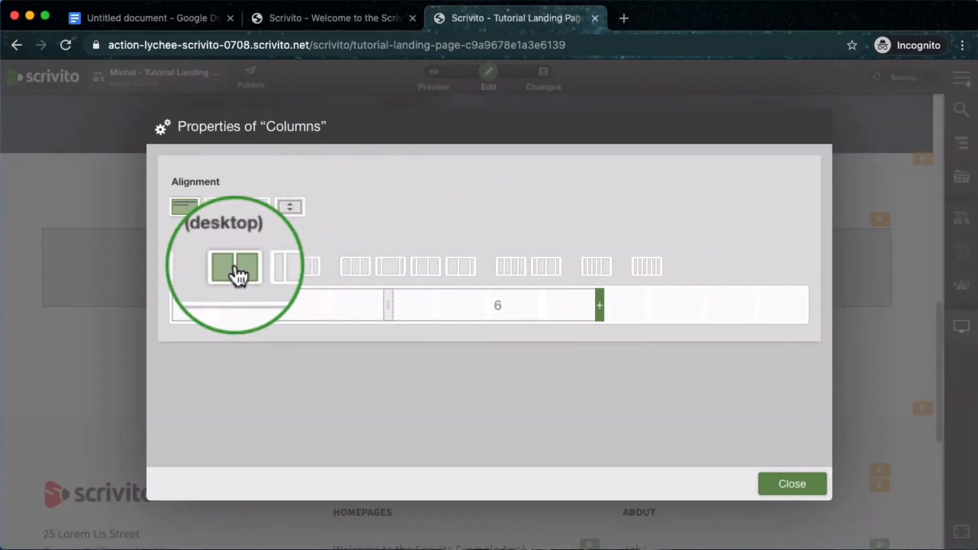
pyautogui.click(793, 484)
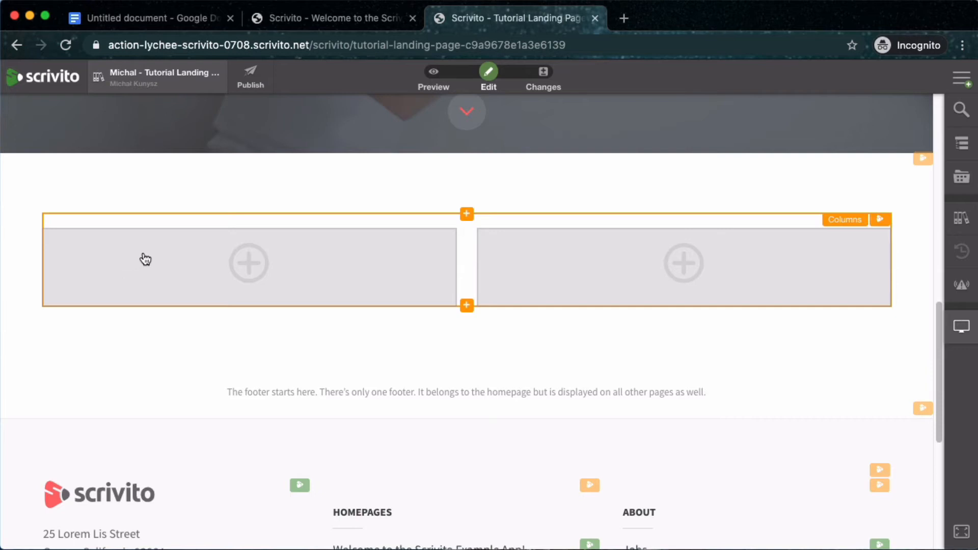
# Step: Add a Contact Form widget to the second column and set its submit button text to "Request a consultation"
pyautogui.click(684, 262)
pyautogui.click(131, 428)
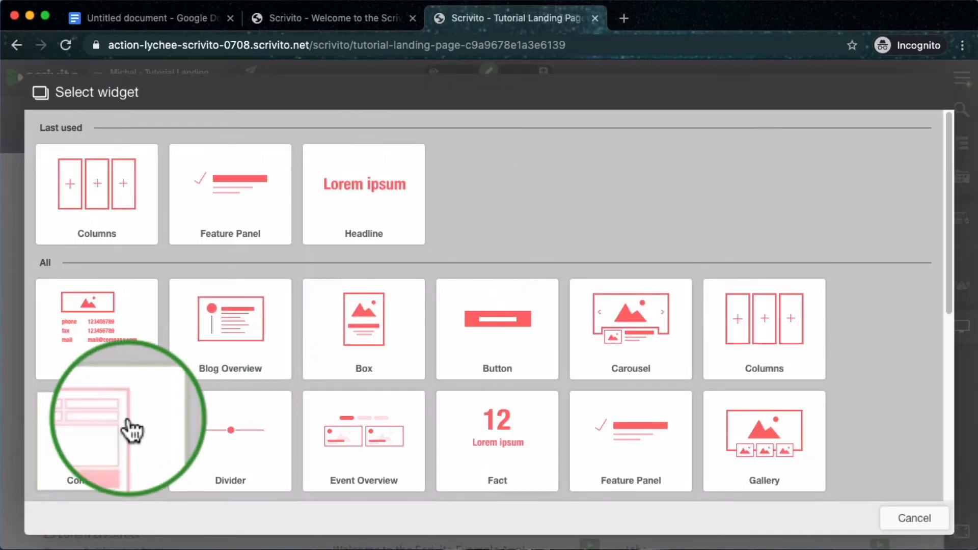
pyautogui.click(880, 234)
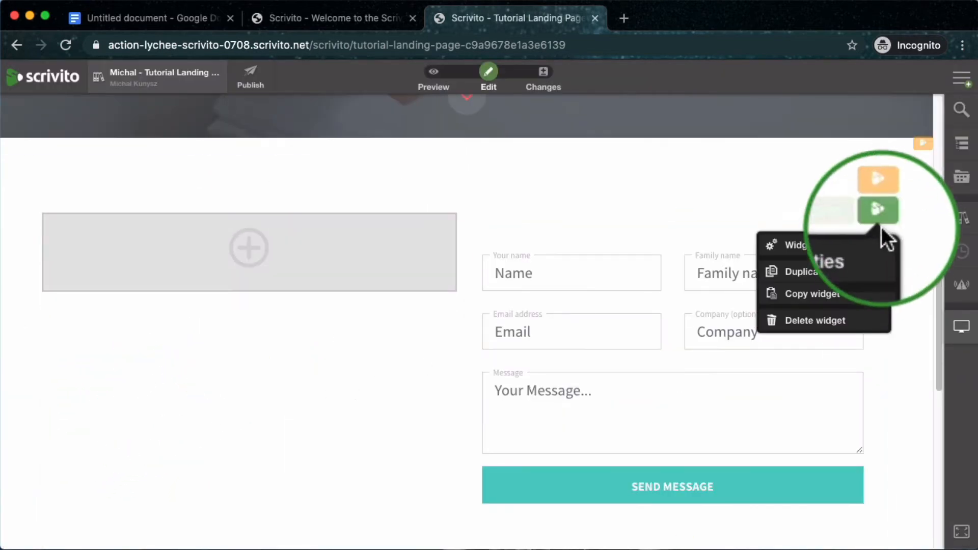
pyautogui.click(879, 243)
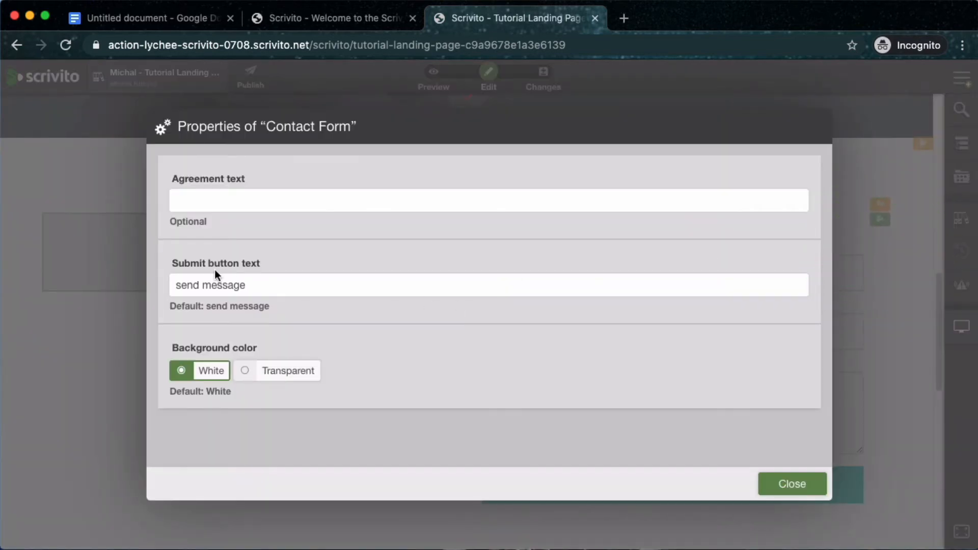
pyautogui.moveTo(260, 287); pyautogui.dragTo(125, 285)
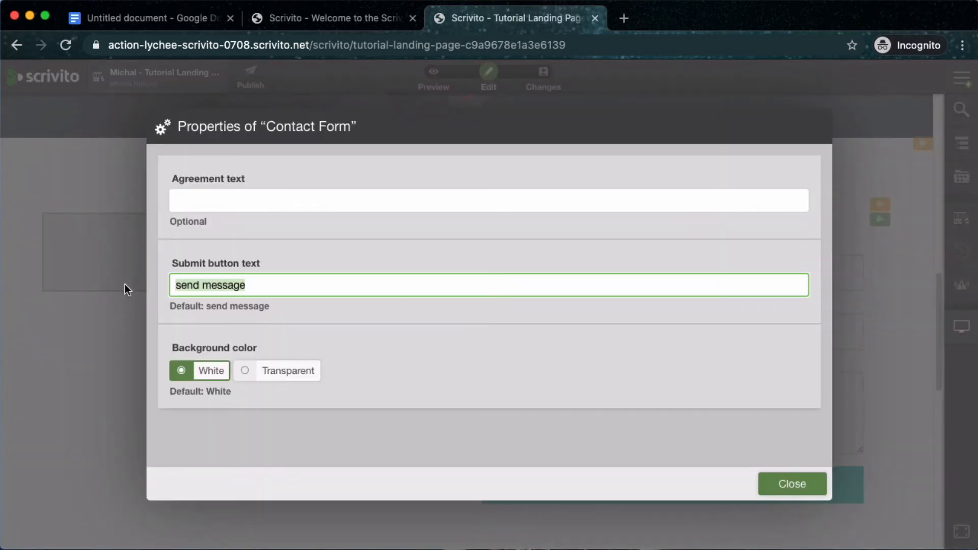
pyautogui.write('Request a consultation')
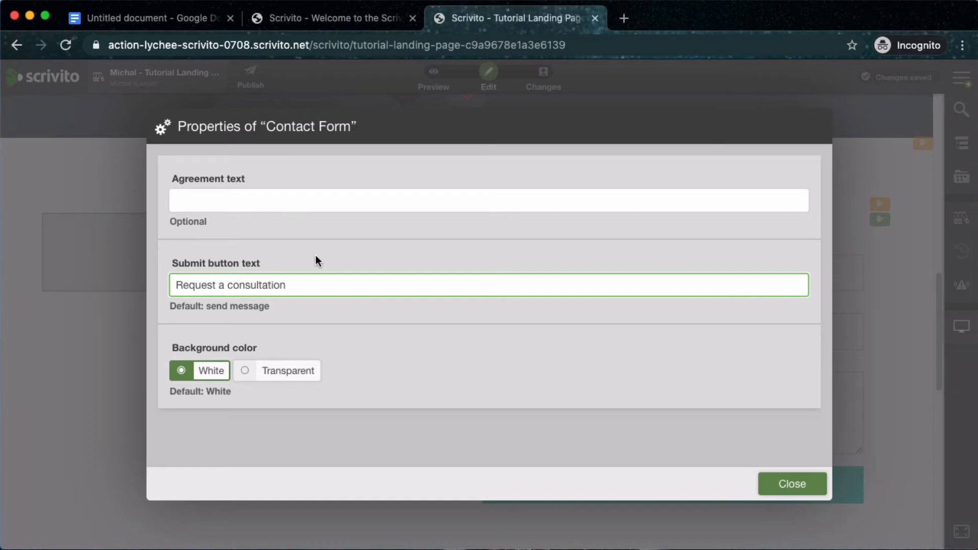
# Step: Enter the contact form's agreement text, beginning with "I agre"
pyautogui.click(221, 196)
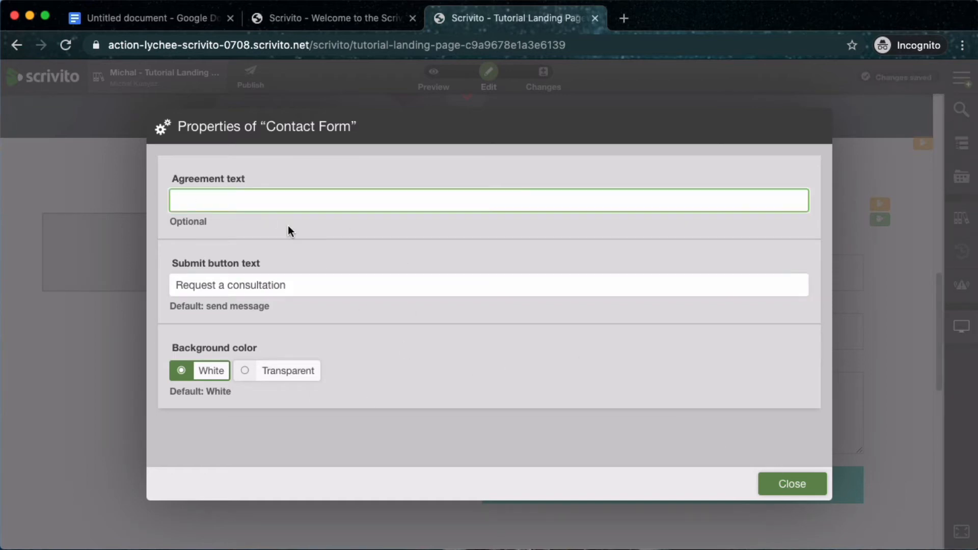
pyautogui.write('I agre')
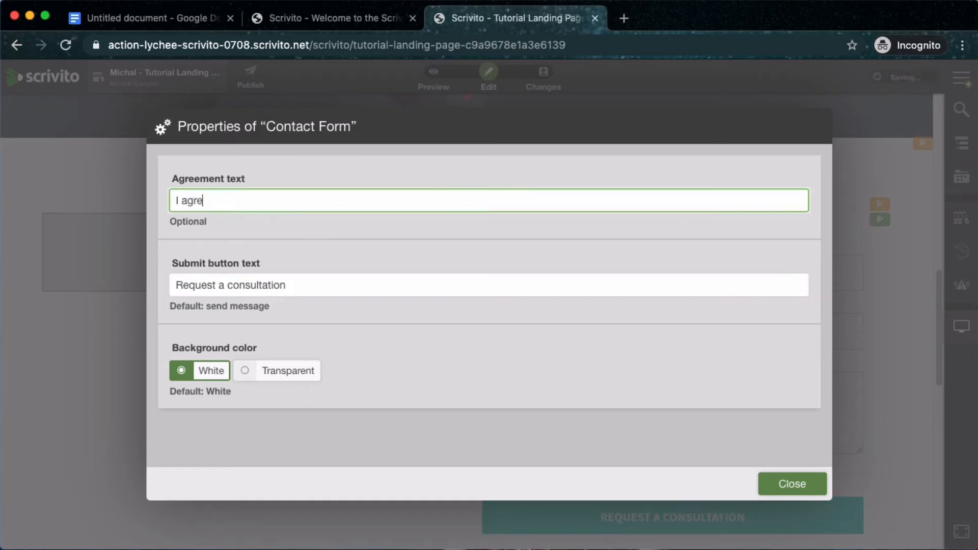
# Step: Complete the contact form's agreement text as "I agree to terms and conditions" and close its properties
pyautogui.write('e to terms and conditions')
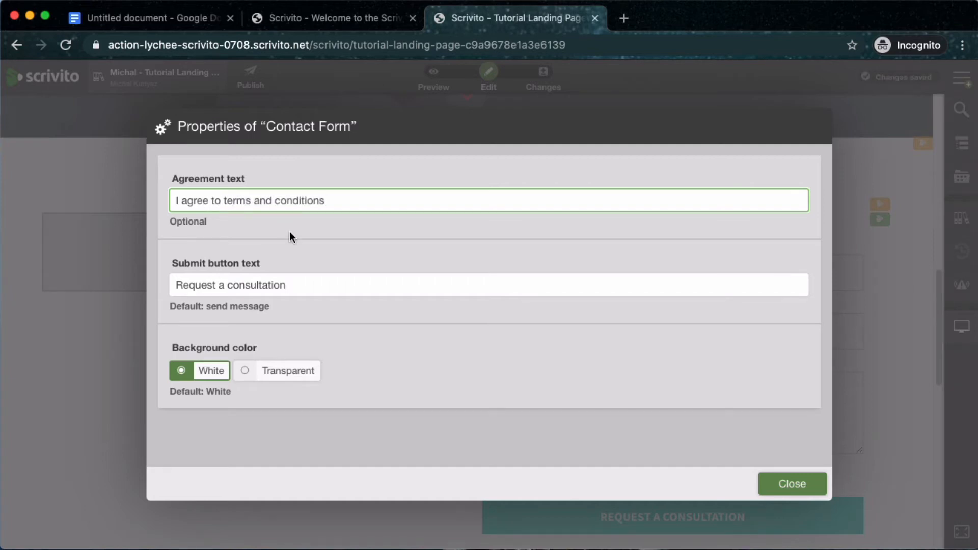
pyautogui.click(770, 479)
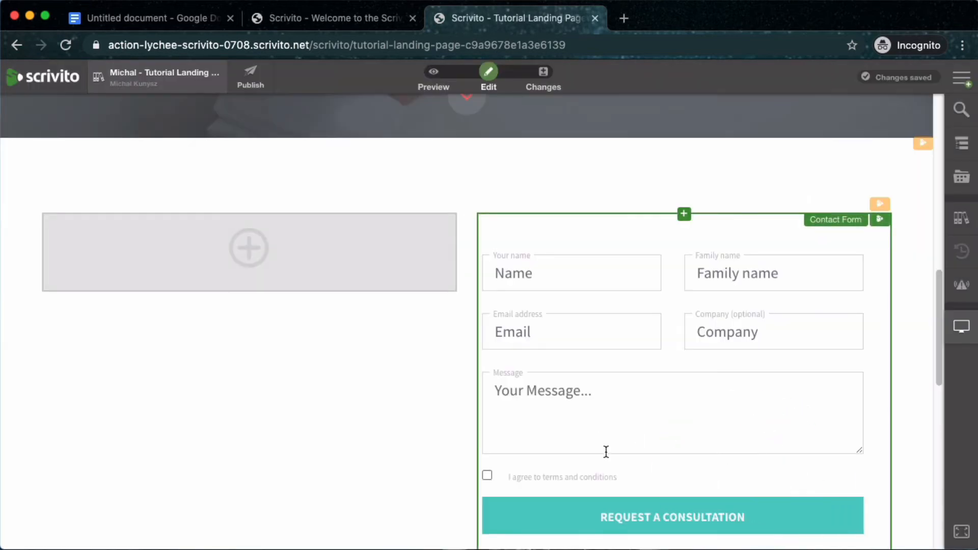
pyautogui.scroll(-1, 555, 458)
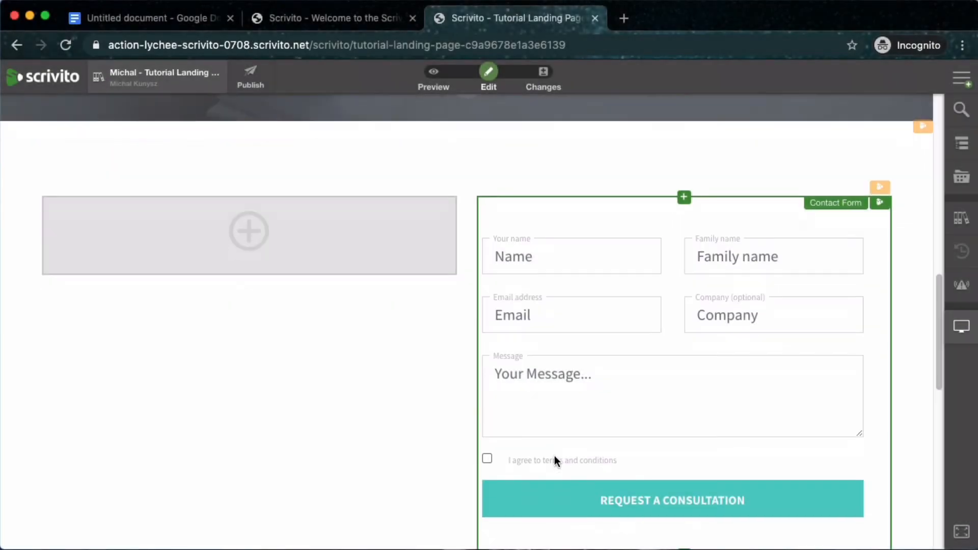
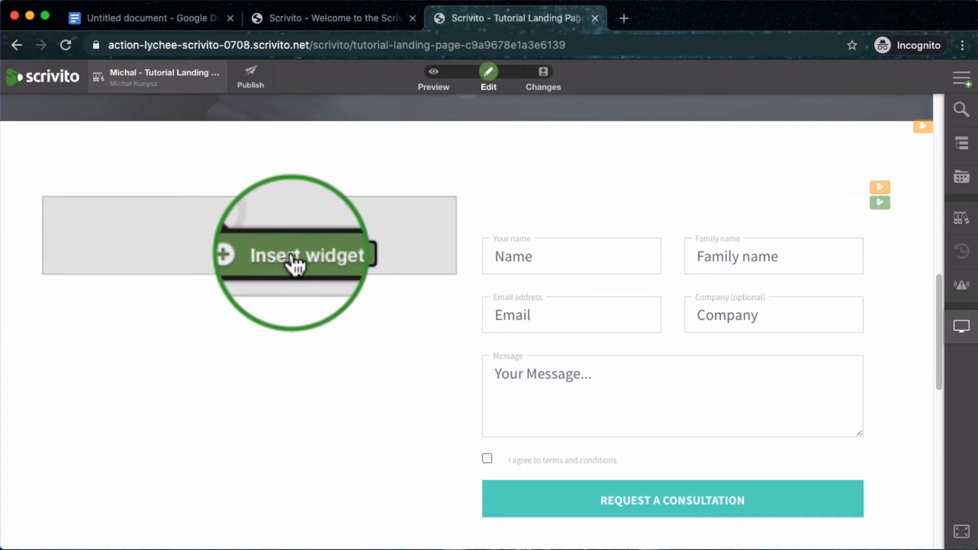
# Step: Insert a Box widget into the empty column beside the contact form
pyautogui.click(293, 252)
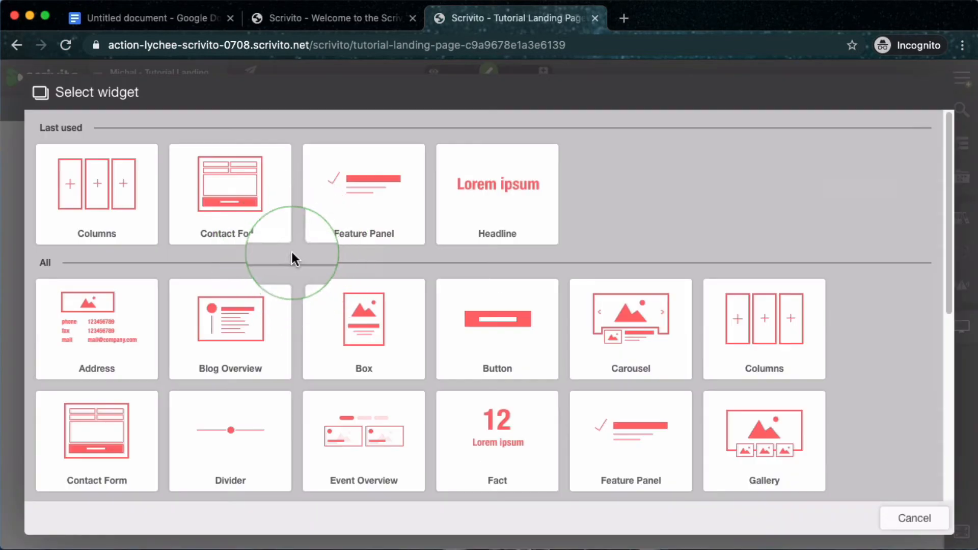
pyautogui.scroll(-2, 621, 250)
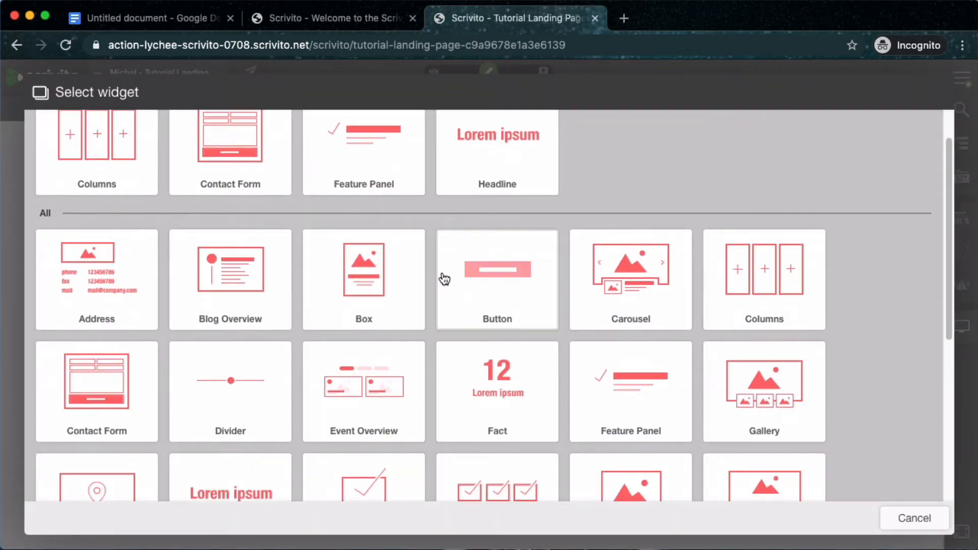
pyautogui.click(385, 292)
# Step: Insert a Headline widget inside the box and a Text widget below that headline
pyautogui.moveTo(247, 283)
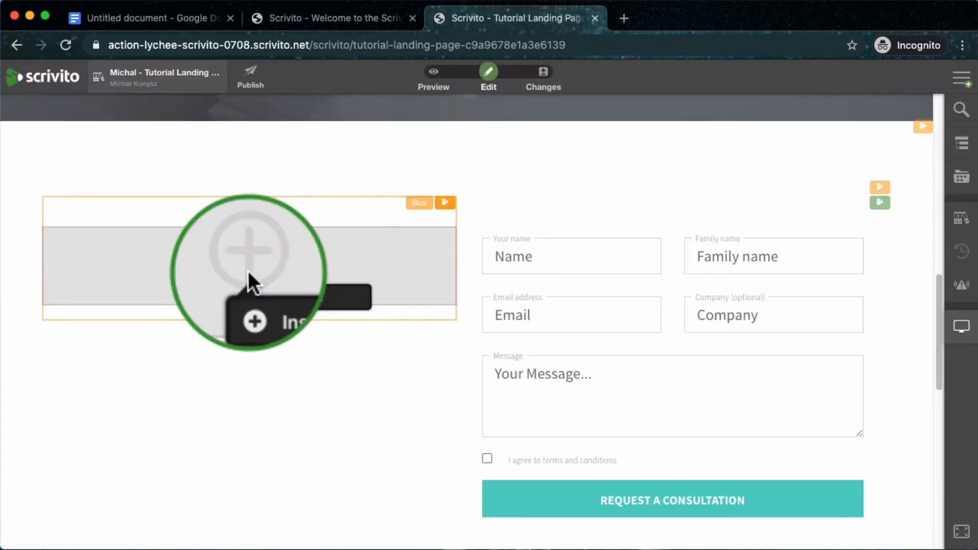
pyautogui.click(280, 299)
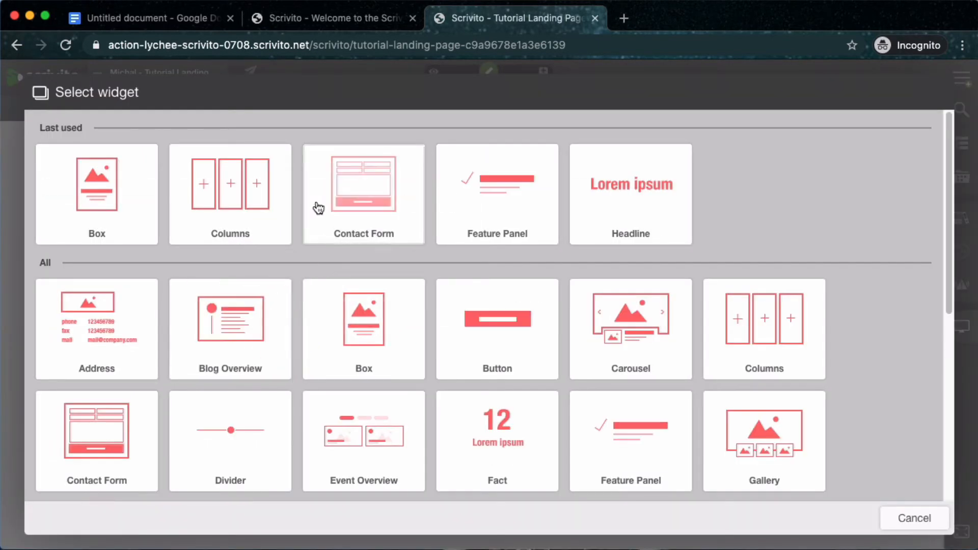
pyautogui.click(627, 196)
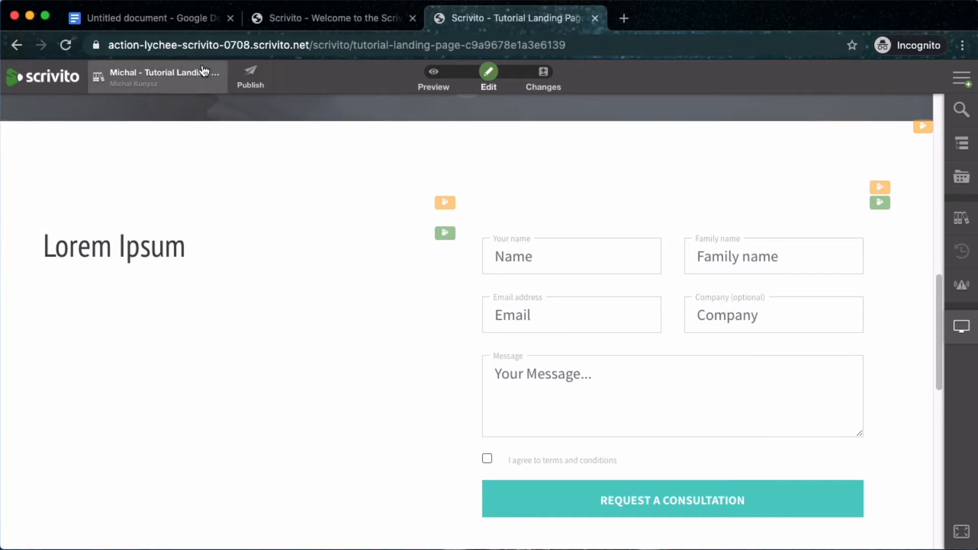
pyautogui.click(251, 278)
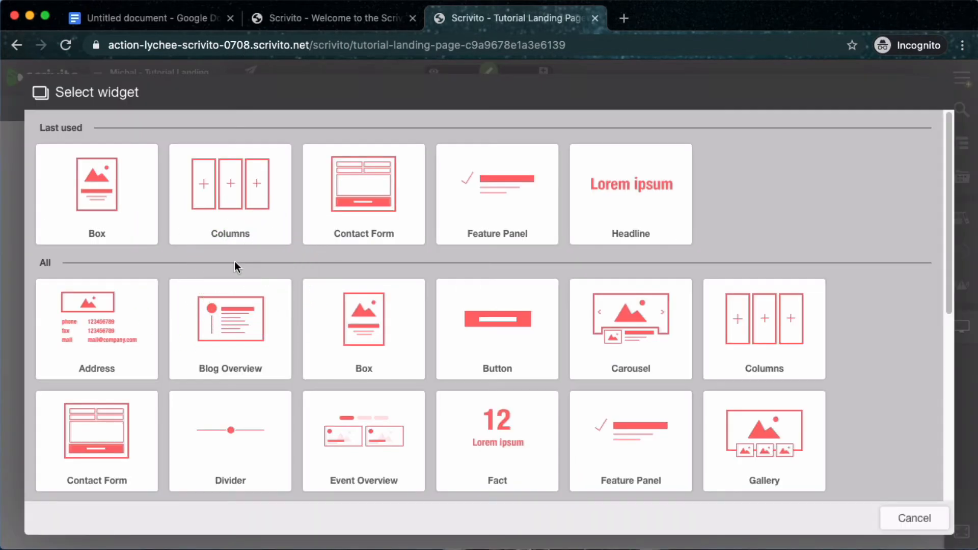
pyautogui.scroll(-7, 522, 320)
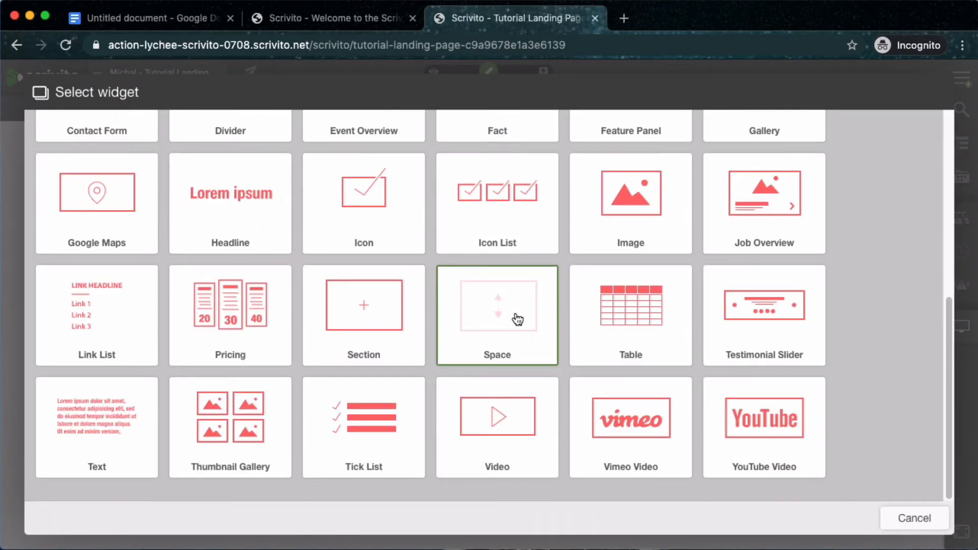
pyautogui.click(134, 415)
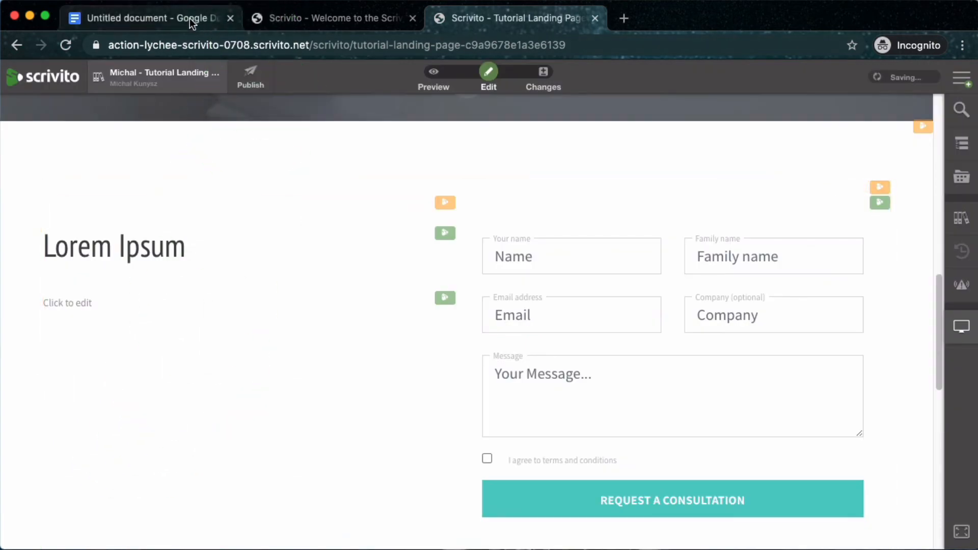
# Step: Copy the heading "Flexible Pricing Plans" from the Google Docs document and replace the box's Lorem Ipsum headline in Scrivito with it
pyautogui.click(190, 18)
pyautogui.scroll(-3, 306, 292)
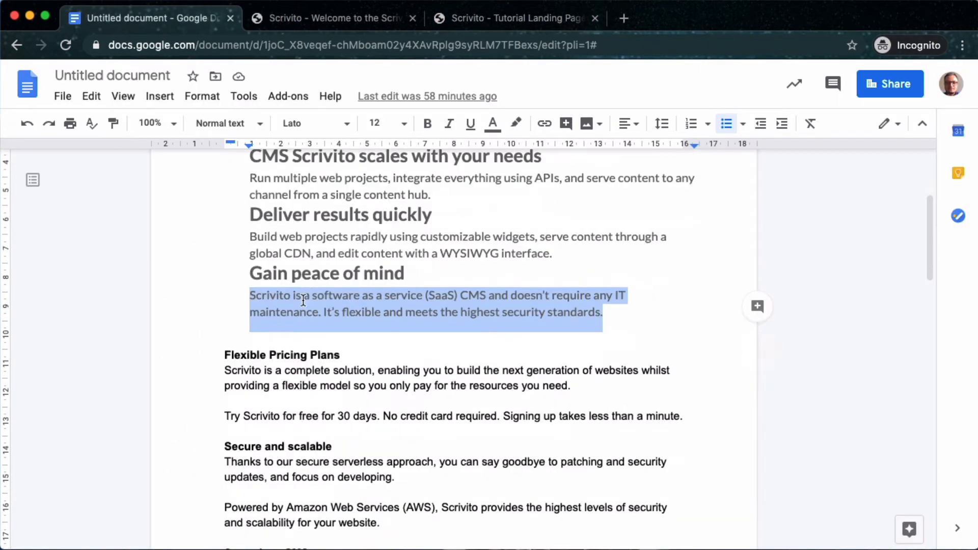
pyautogui.tripleClick(251, 347)
pyautogui.click(256, 329)
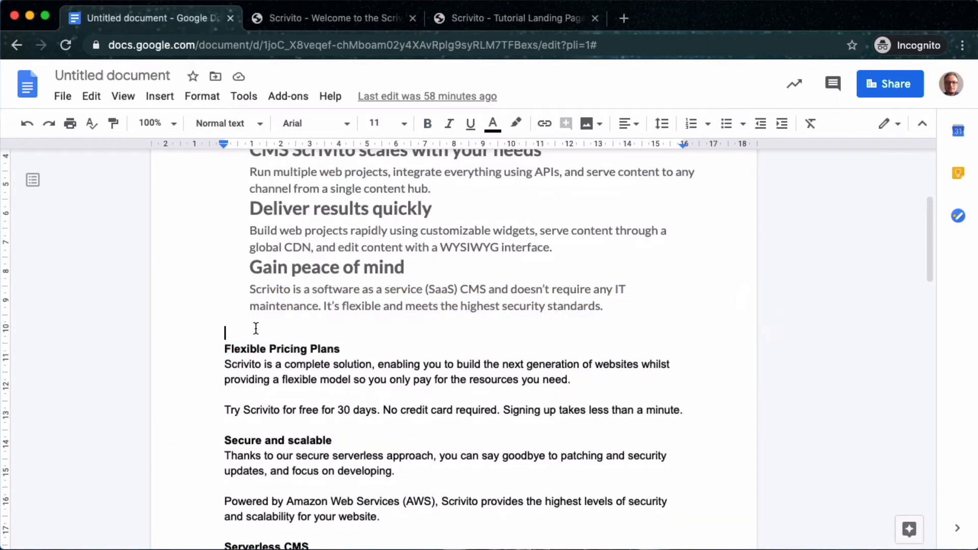
pyautogui.tripleClick(275, 349)
pyautogui.press('super+c')
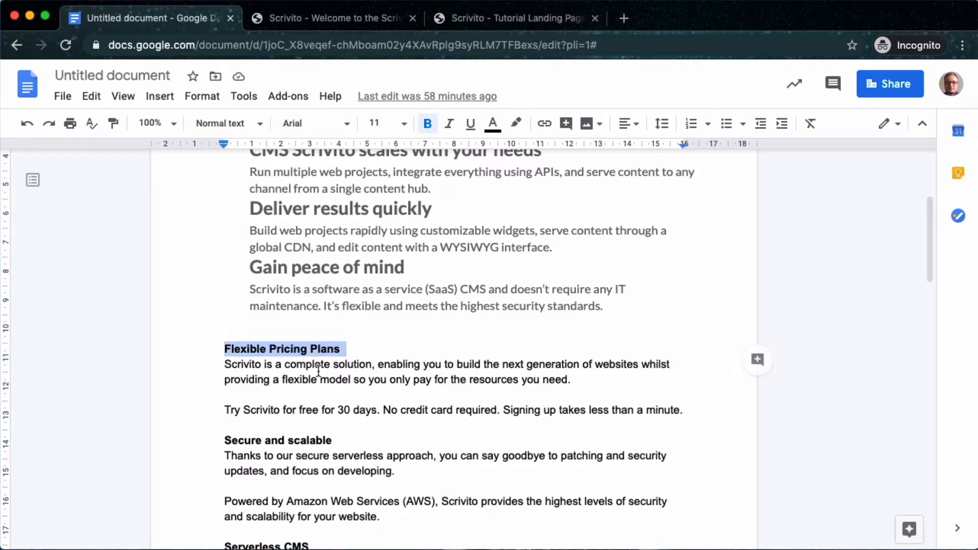
pyautogui.click(493, 20)
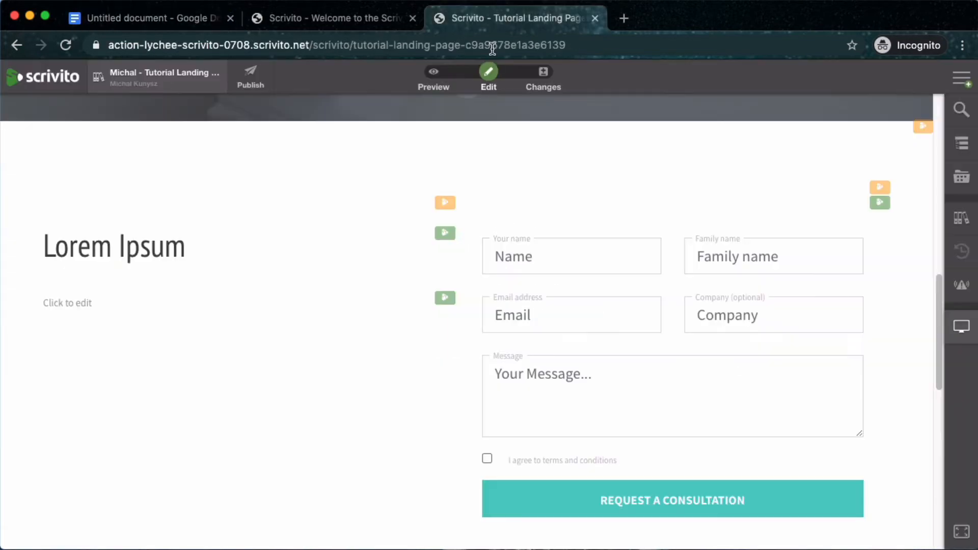
pyautogui.tripleClick(151, 245)
pyautogui.press('super+v')
# Step: Copy the two paragraphs under "Flexible Pricing Plans" from the Google Docs document into the box's Text widget in Scrivito
pyautogui.click(142, 18)
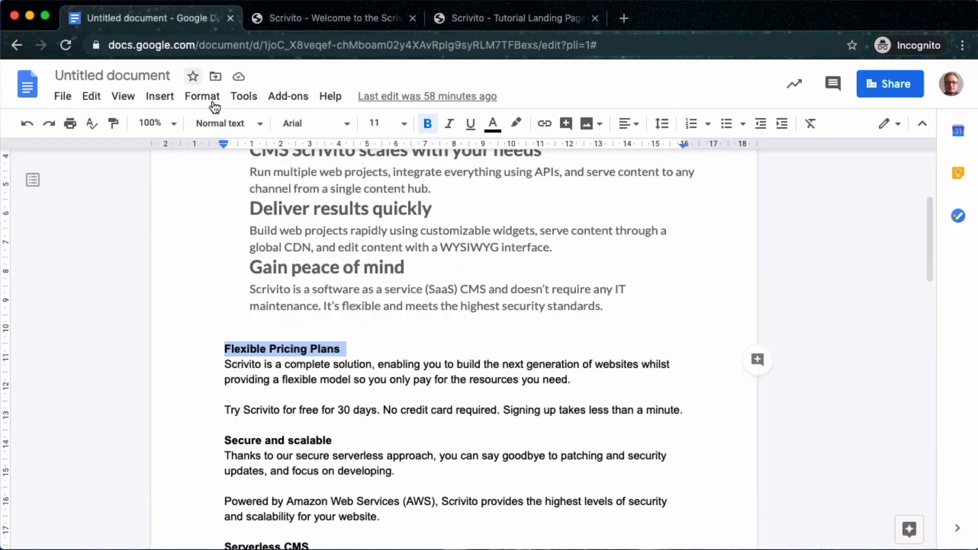
pyautogui.moveTo(222, 366); pyautogui.dragTo(693, 406)
pyautogui.press('super+c')
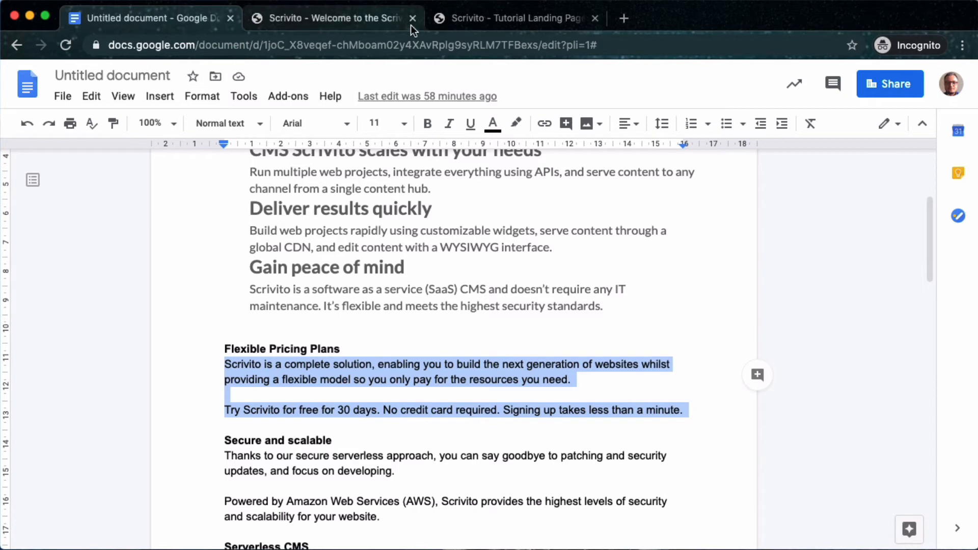
pyautogui.click(463, 21)
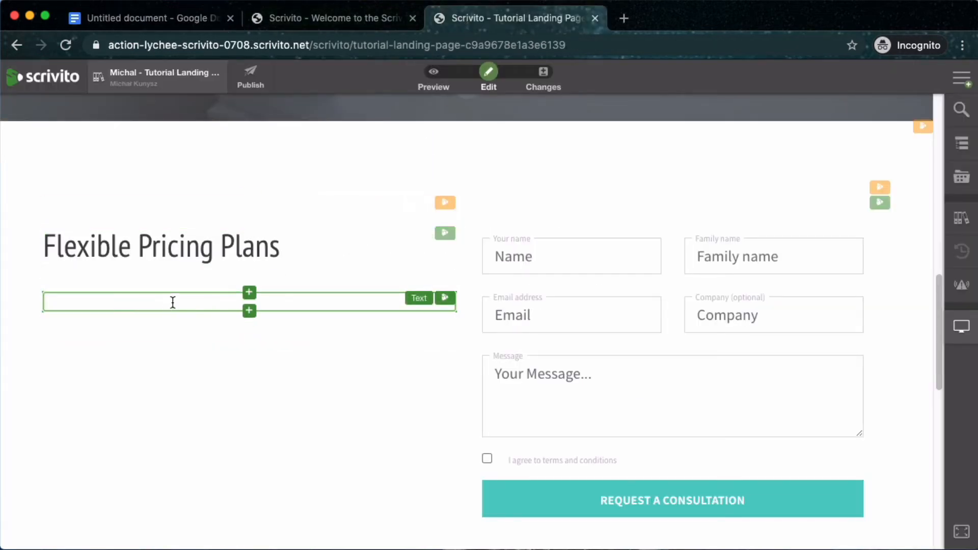
pyautogui.press('super+v')
pyautogui.click(216, 345)
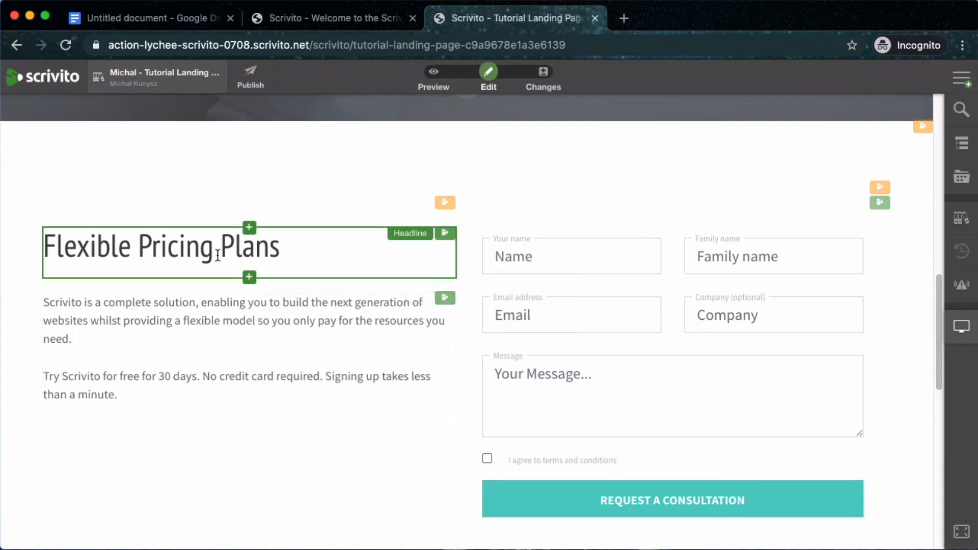
# Step: Set the "Flexible Pricing Plans" headline's style to Heading 3 and close its properties
pyautogui.click(448, 235)
pyautogui.click(472, 259)
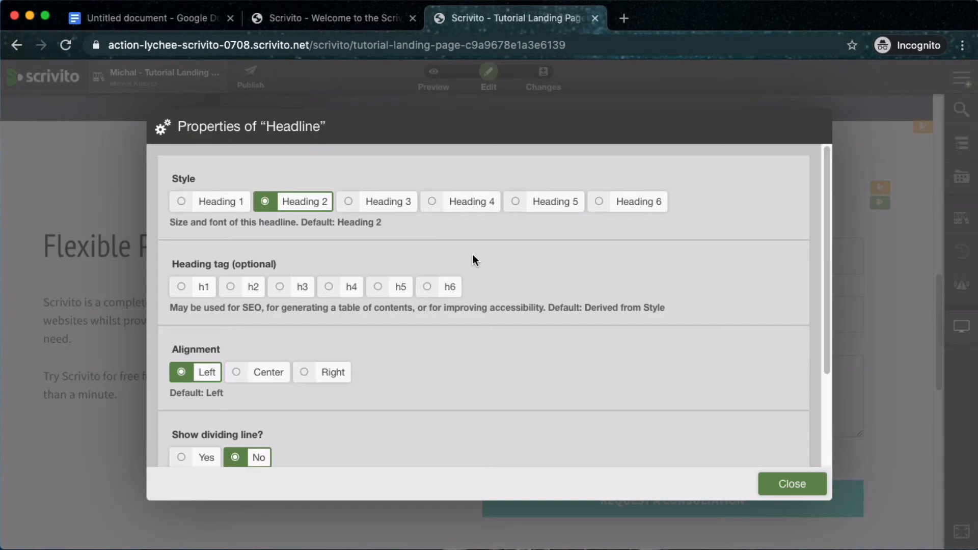
pyautogui.click(392, 202)
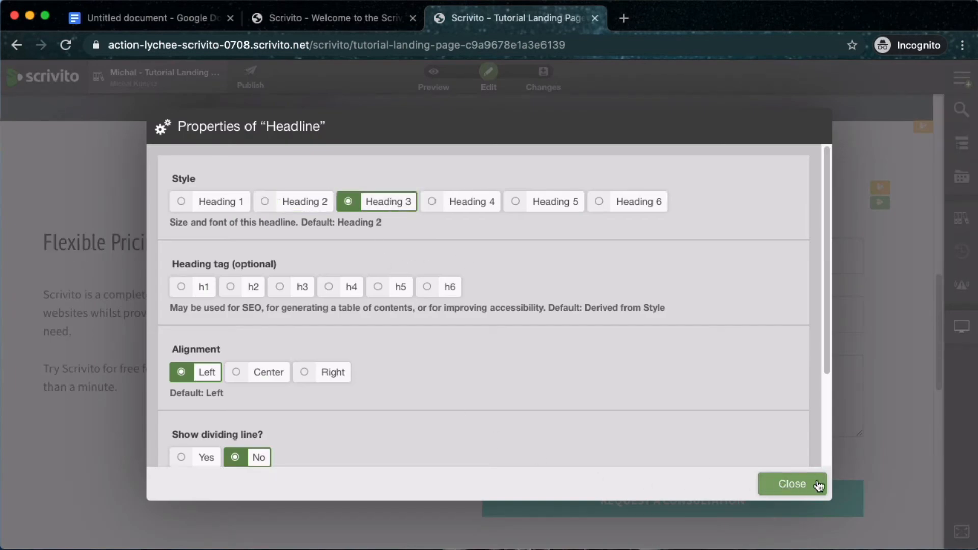
pyautogui.click(792, 483)
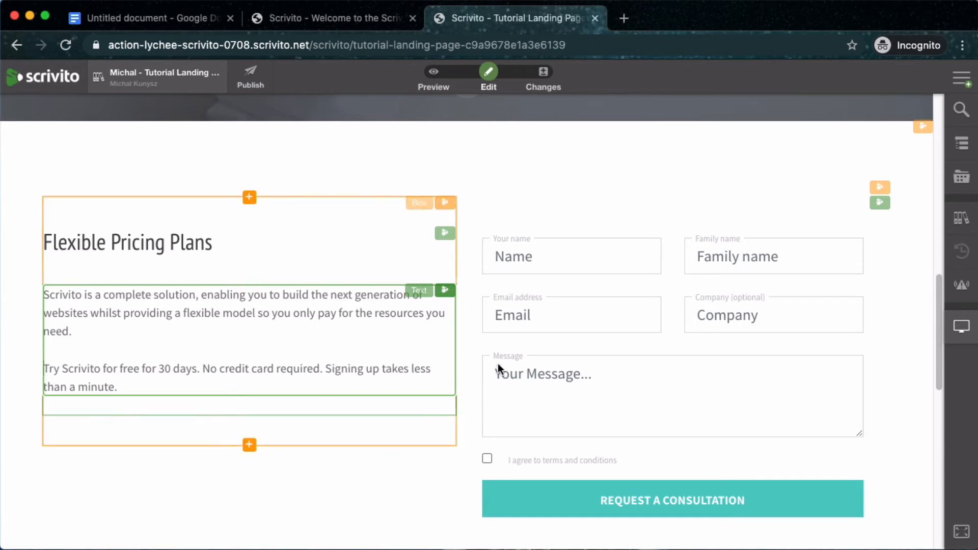
# Step: Preview the landing page, examine the pricing text beside the contact form, and return to editing
pyautogui.click(433, 79)
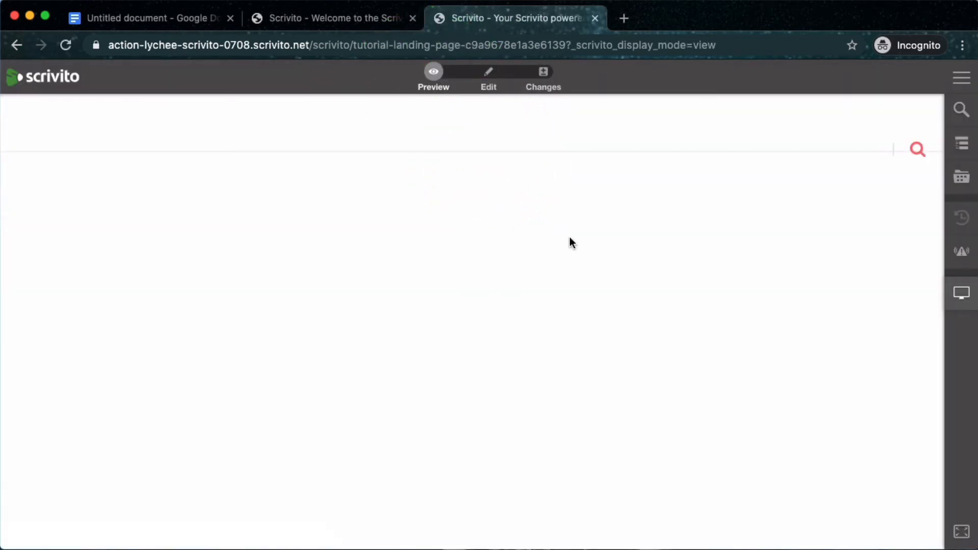
pyautogui.scroll(-10, 570, 237)
pyautogui.scroll(1, 556, 241)
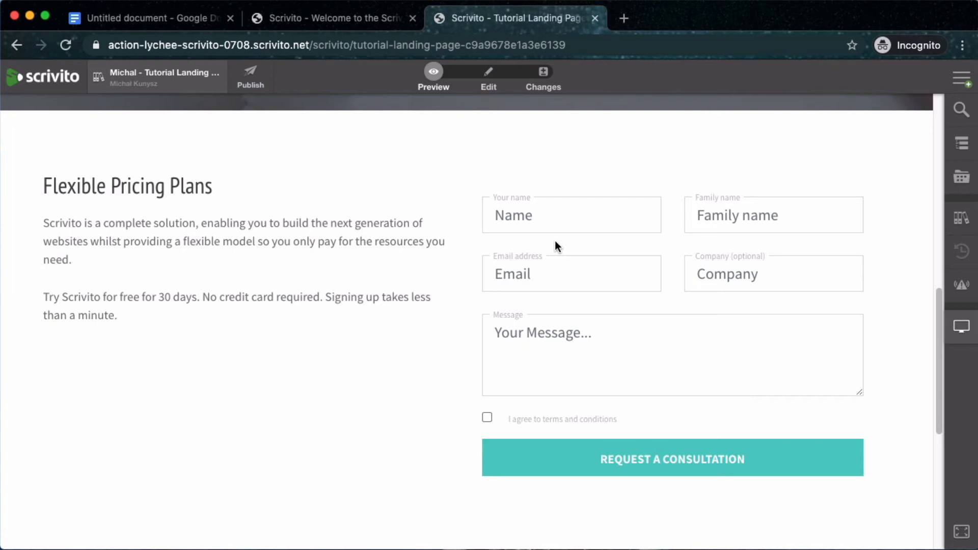
pyautogui.click(489, 77)
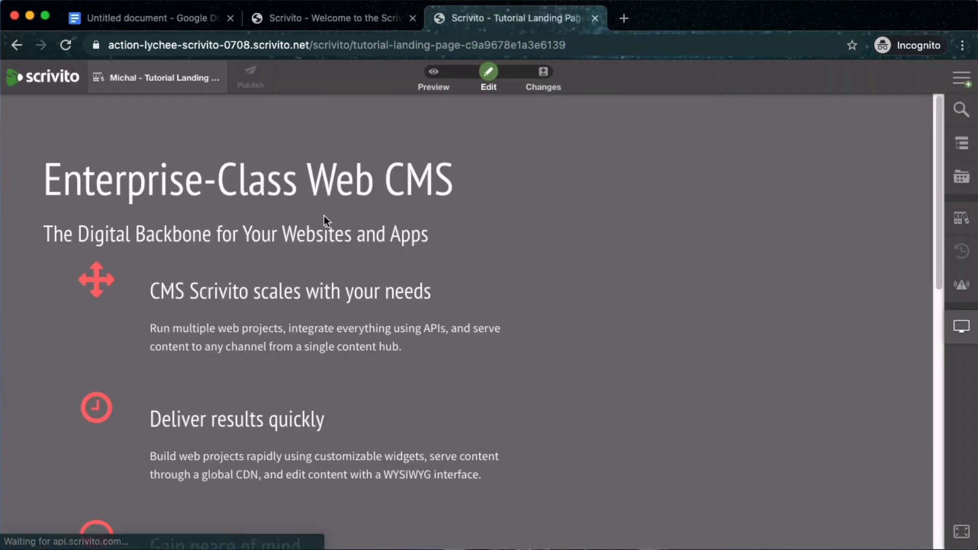
# Step: Set the background color of the box around the pricing text to White with border
pyautogui.scroll(-10, 328, 247)
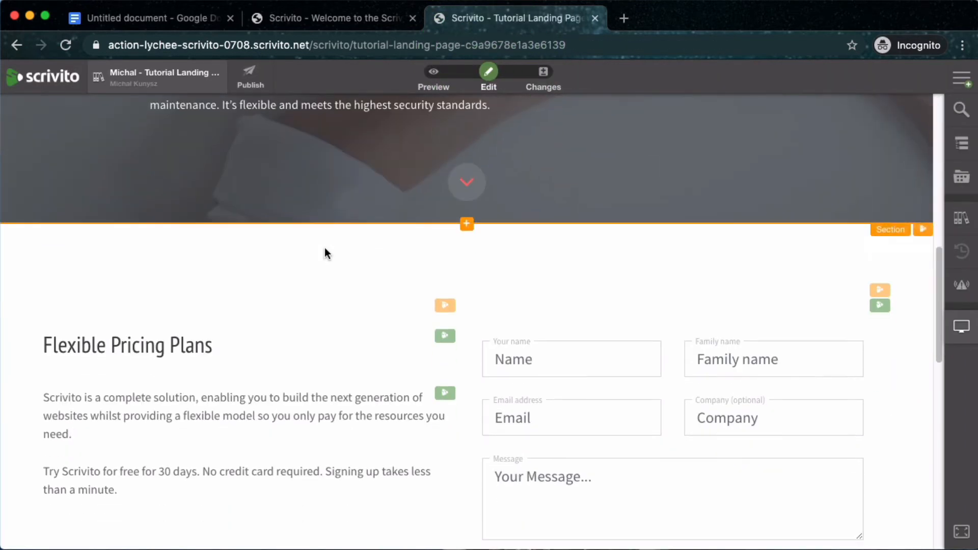
pyautogui.scroll(-2, 325, 248)
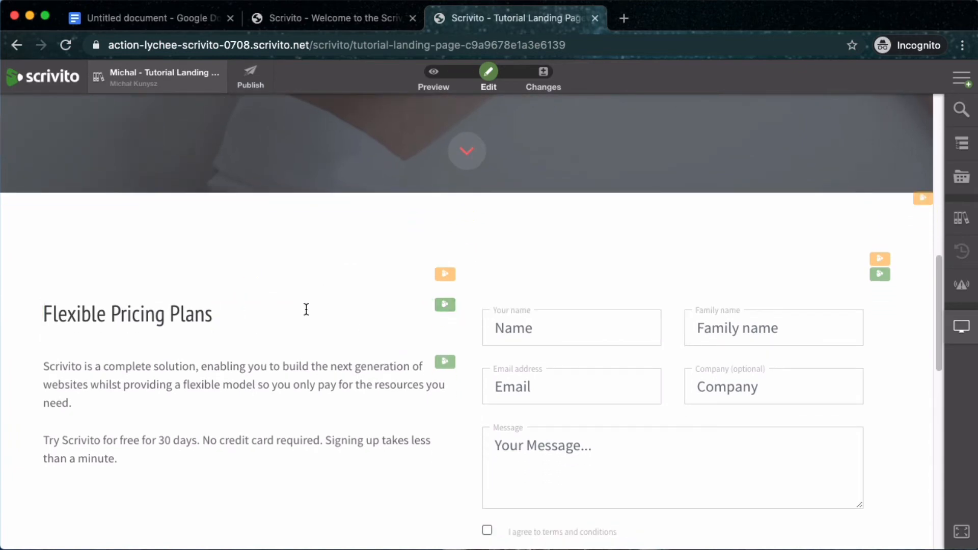
pyautogui.click(445, 275)
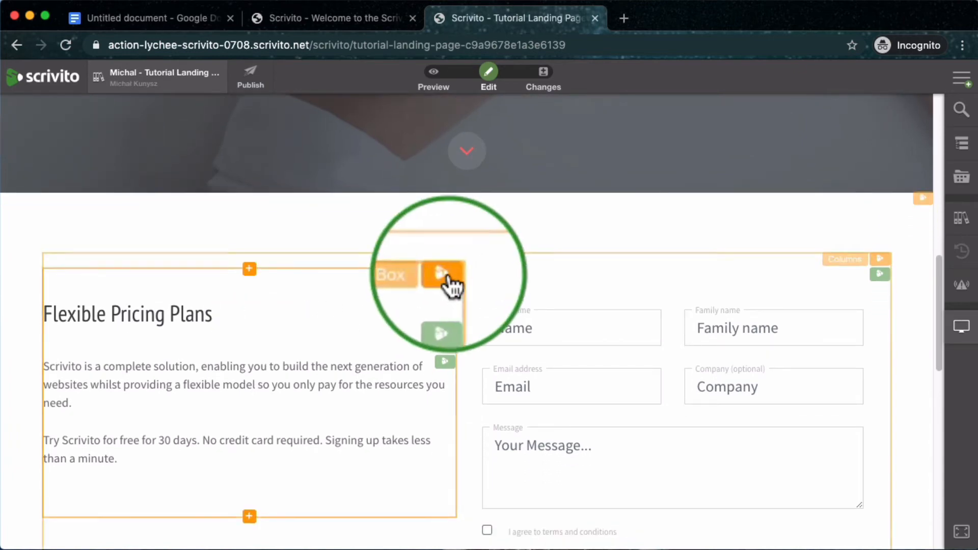
pyautogui.click(475, 298)
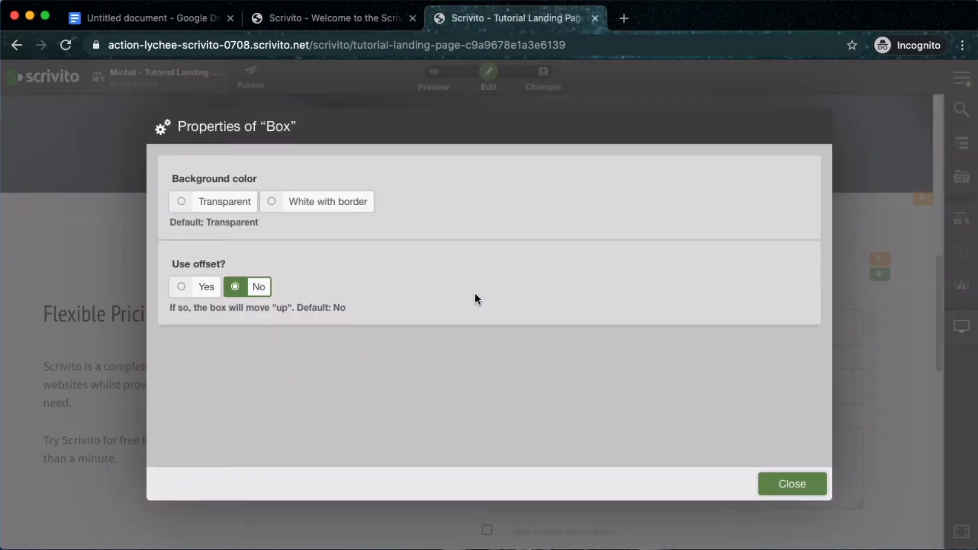
pyautogui.click(323, 204)
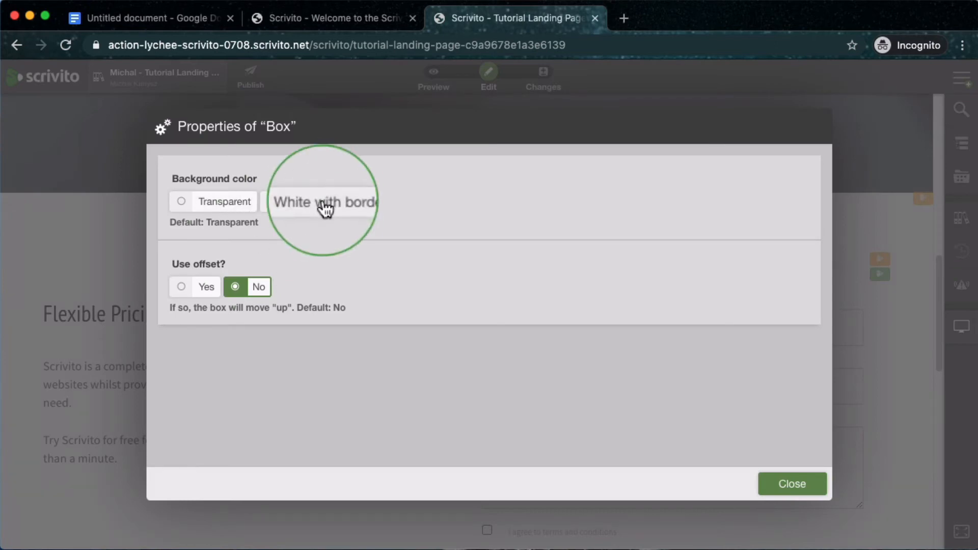
pyautogui.click(788, 486)
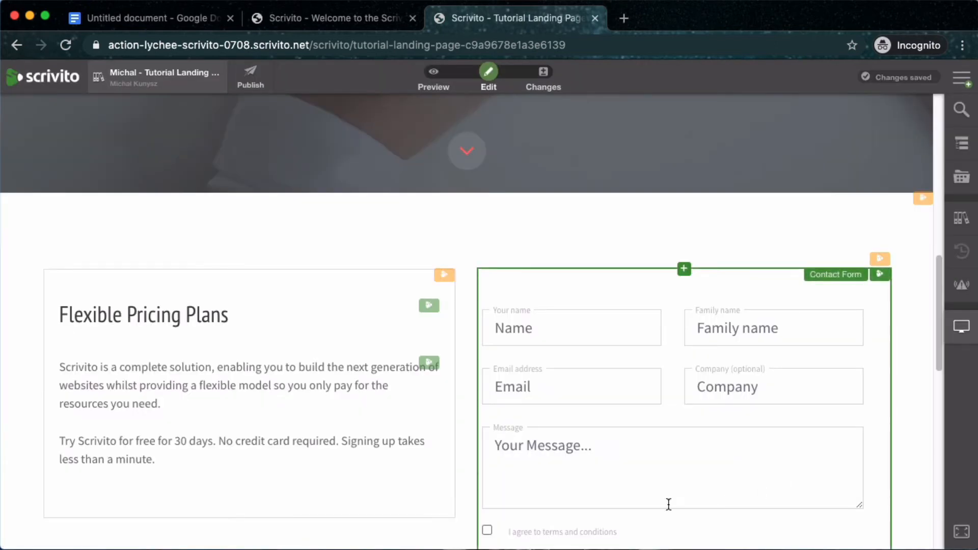
# Step: Insert a Columns widget above the "Flexible Pricing Plans" headline inside the bordered box
pyautogui.scroll(-2, 517, 271)
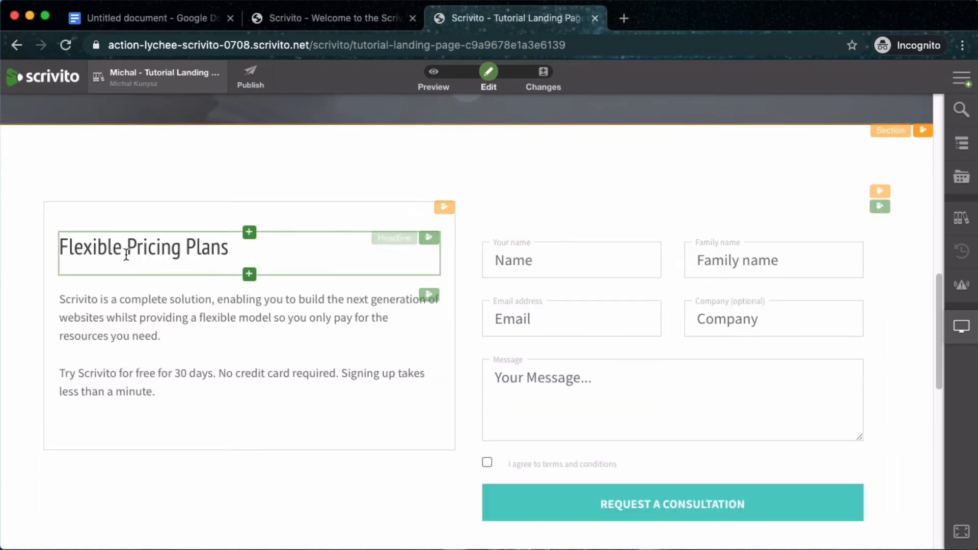
pyautogui.click(307, 247)
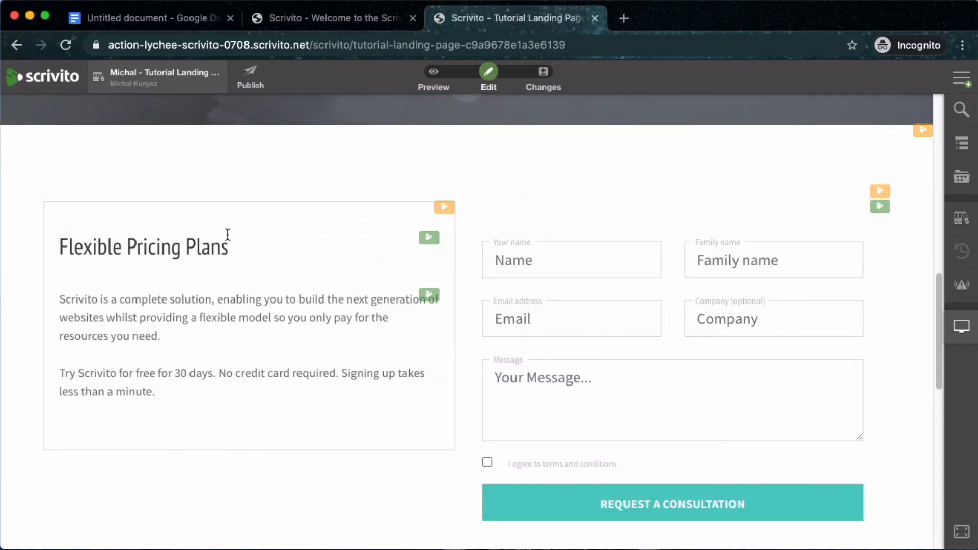
pyautogui.click(248, 231)
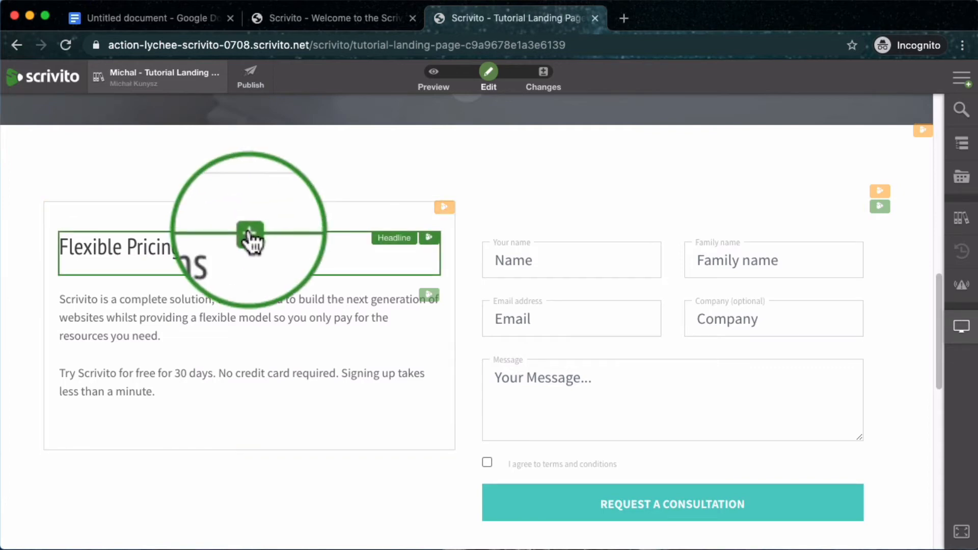
pyautogui.click(248, 233)
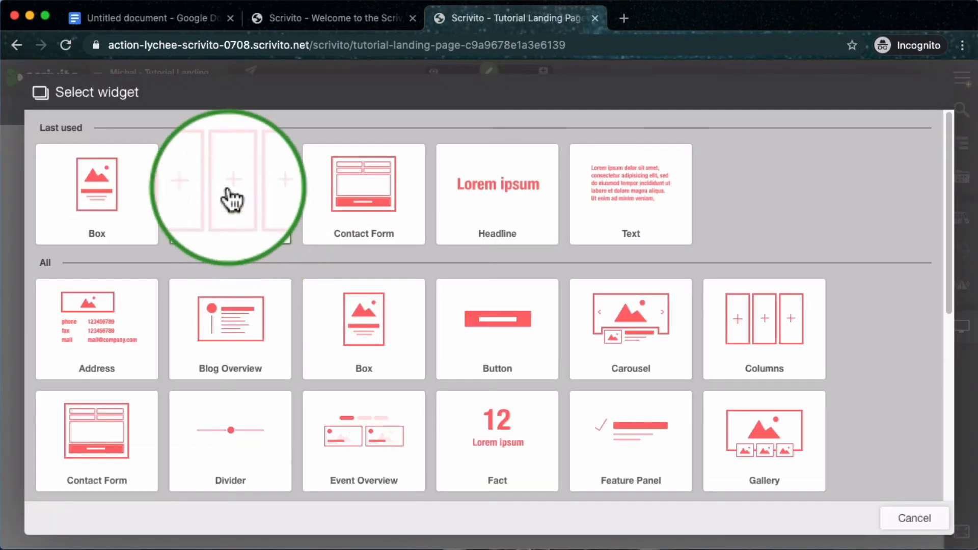
pyautogui.click(230, 197)
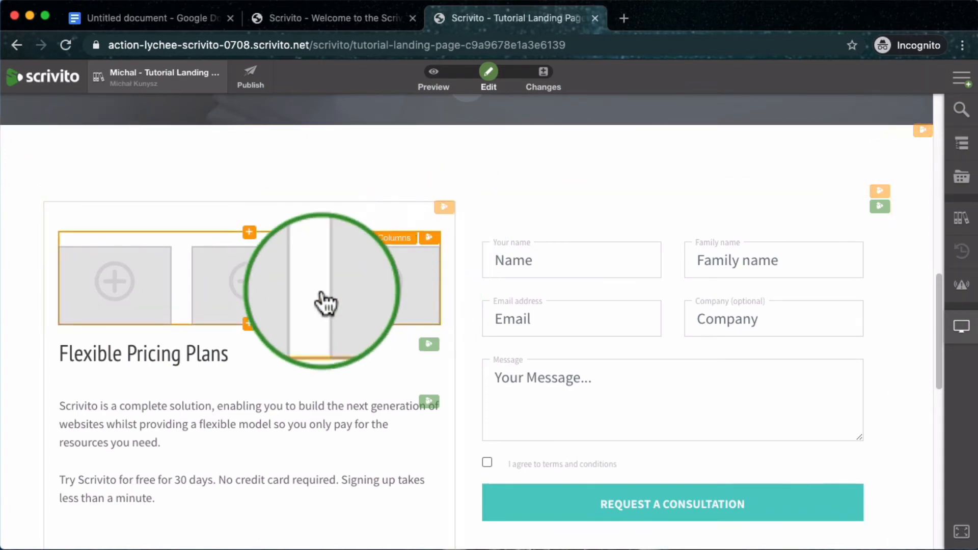
# Step: Set the new Columns widget to a two-column 3–9 layout and move the pricing headline and text into its wider column
pyautogui.click(430, 235)
pyautogui.click(454, 261)
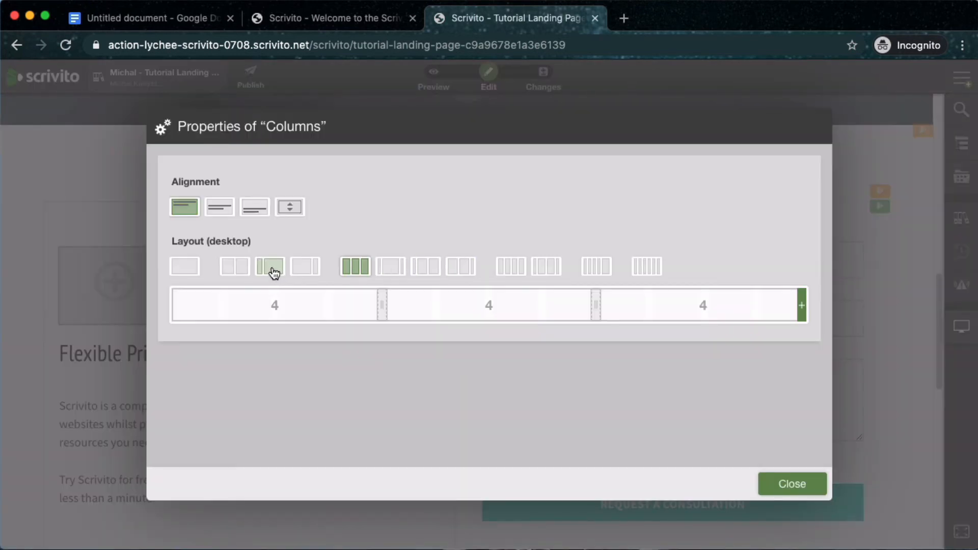
pyautogui.click(274, 273)
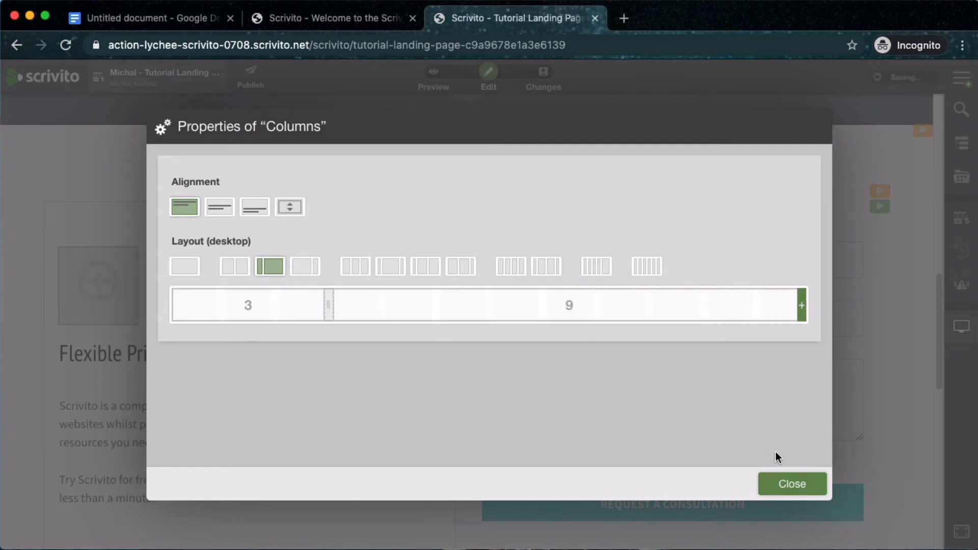
pyautogui.click(790, 485)
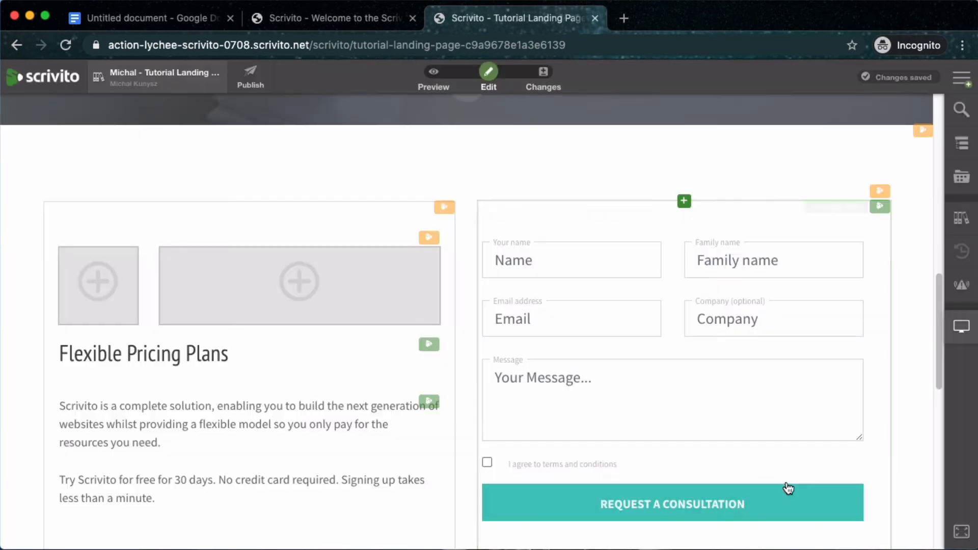
pyautogui.moveTo(430, 348); pyautogui.dragTo(432, 298)
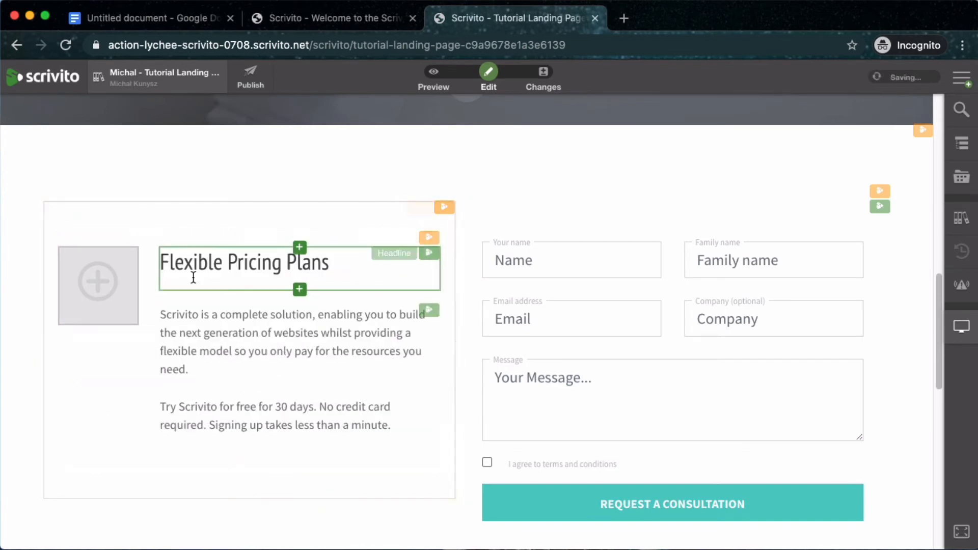
# Step: Add an Image widget to the empty narrow column beside the "Flexible Pricing Plans" text
pyautogui.click(102, 286)
pyautogui.click(134, 322)
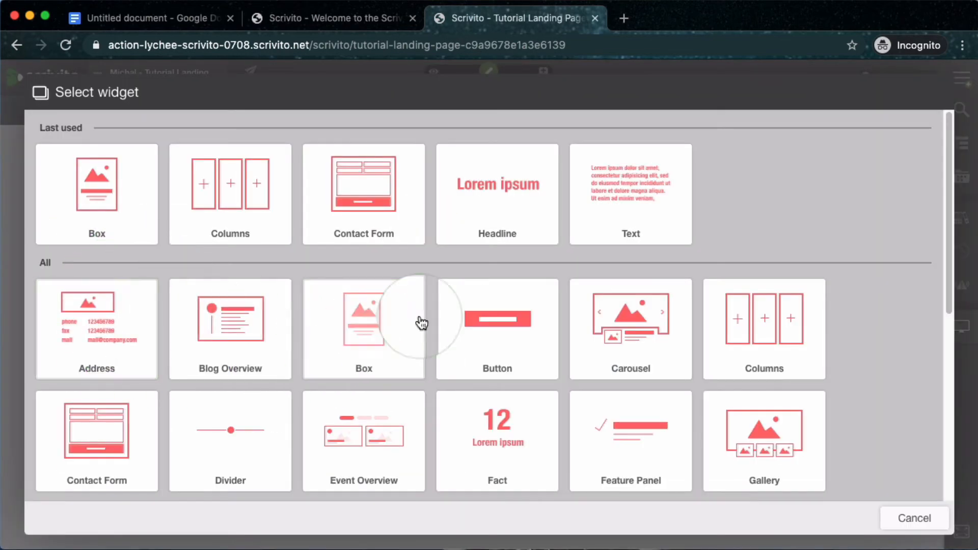
pyautogui.scroll(-3, 353, 275)
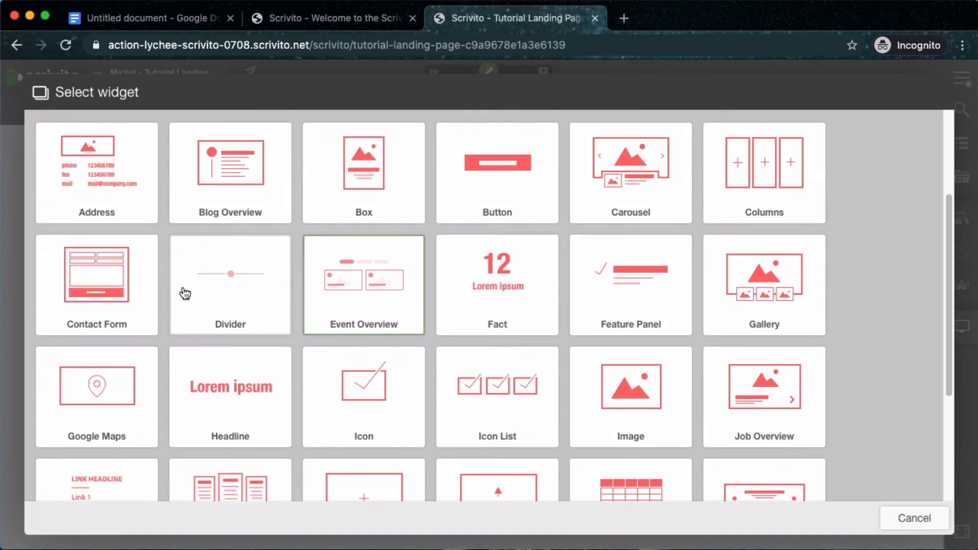
pyautogui.scroll(-2, 183, 290)
pyautogui.click(571, 362)
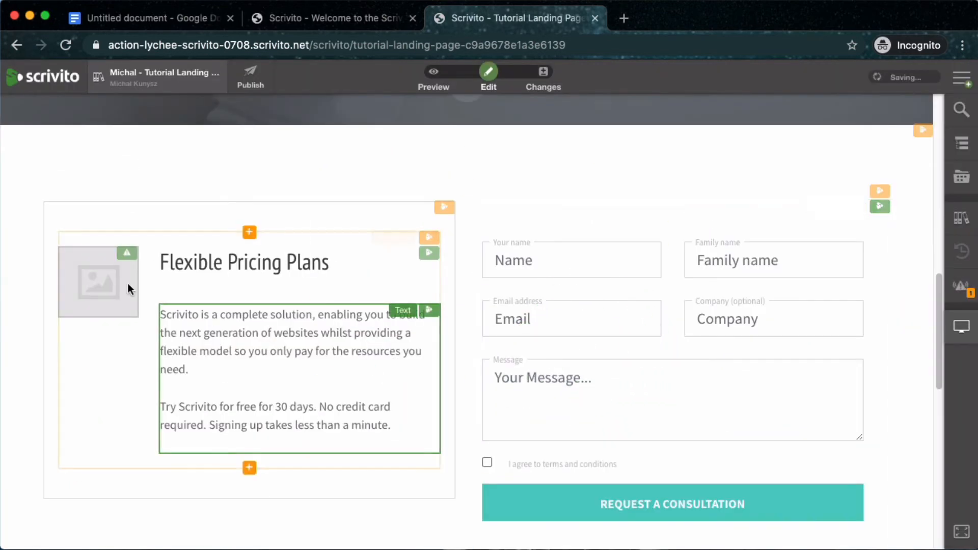
# Step: Upload illustration-money-yellow.svg, illustration-react-green.svg and illustration-safe-red.svg from the Landing Page Tutorial folder while choosing the widget's image
pyautogui.click(108, 282)
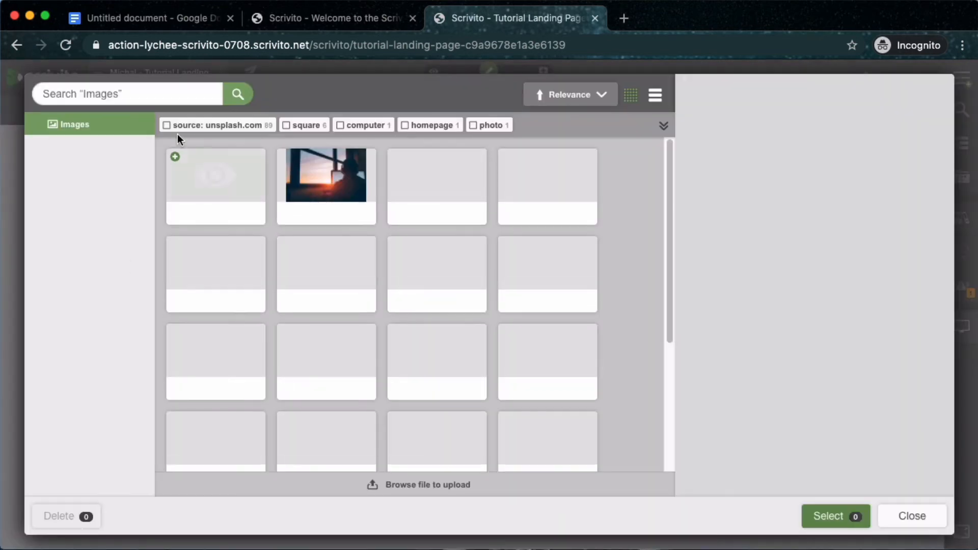
pyautogui.click(418, 486)
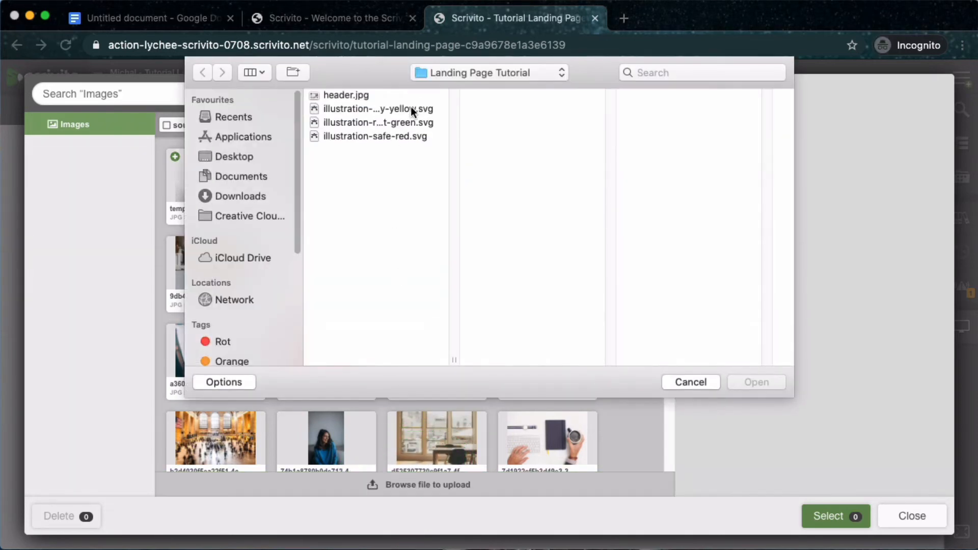
pyautogui.click(396, 108)
pyautogui.press('Down')
pyautogui.press('Down')
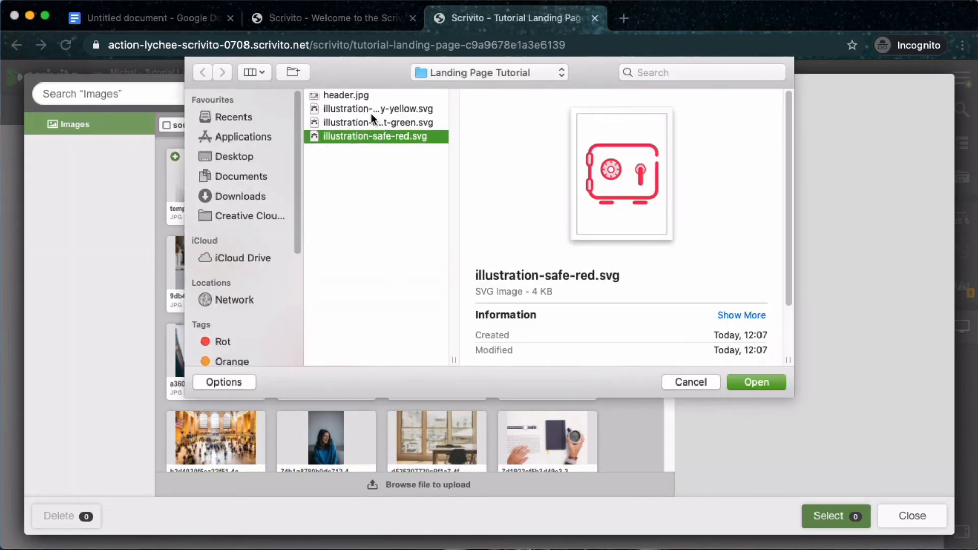
pyautogui.click(377, 112)
pyautogui.keyDown('shift'); pyautogui.click(386, 137); pyautogui.keyUp('shift')
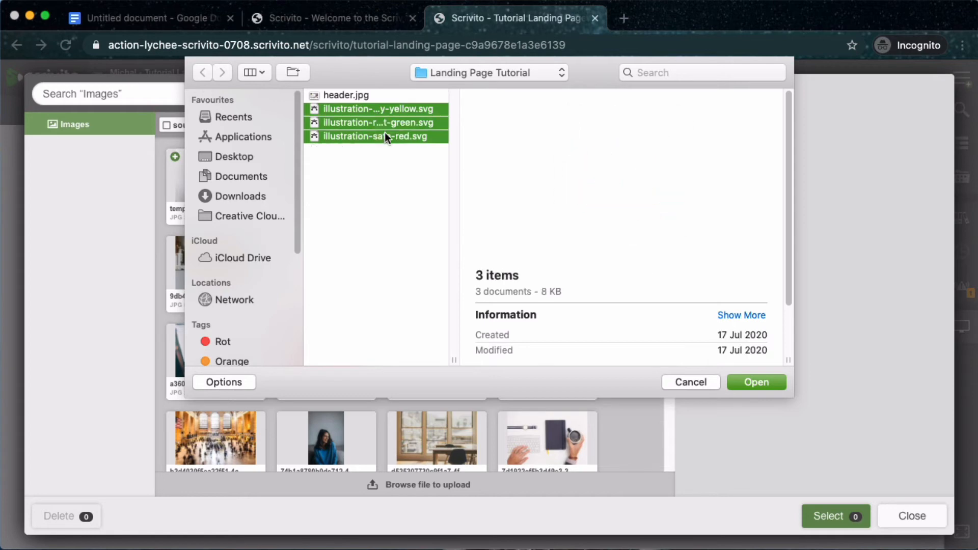
pyautogui.click(755, 383)
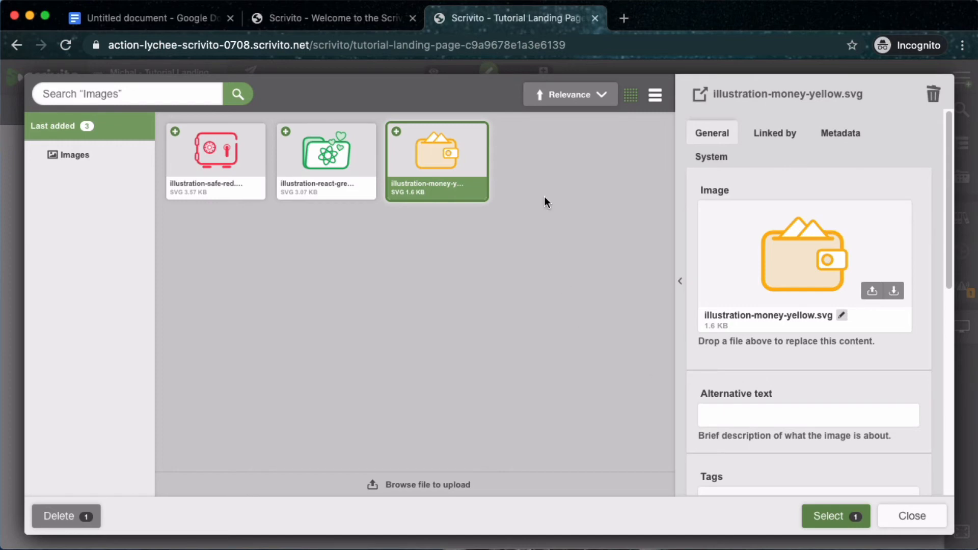
# Step: Give illustration-money-yellow.svg the alternative text "Yellow wallet" and the tags icon, illustration and svg
pyautogui.click(788, 422)
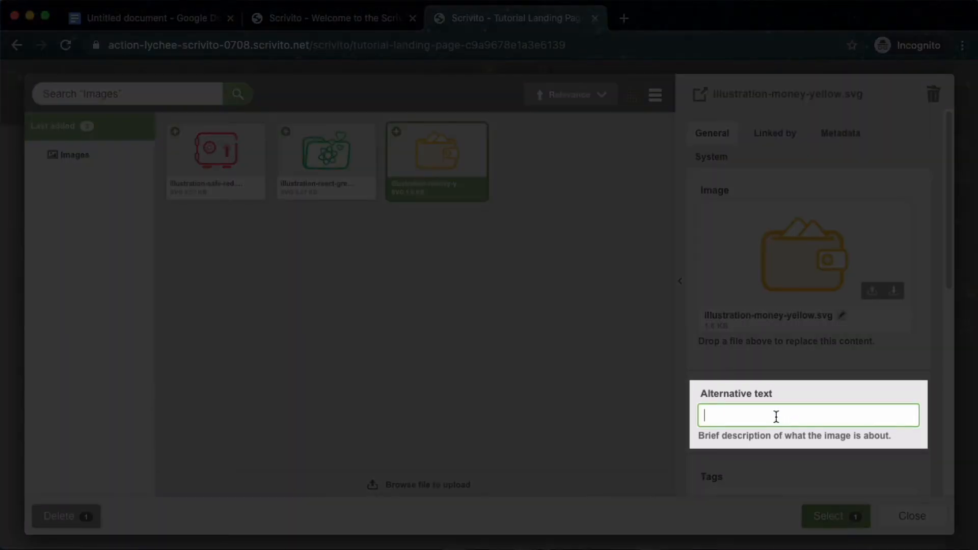
pyautogui.write('Yellow wallet')
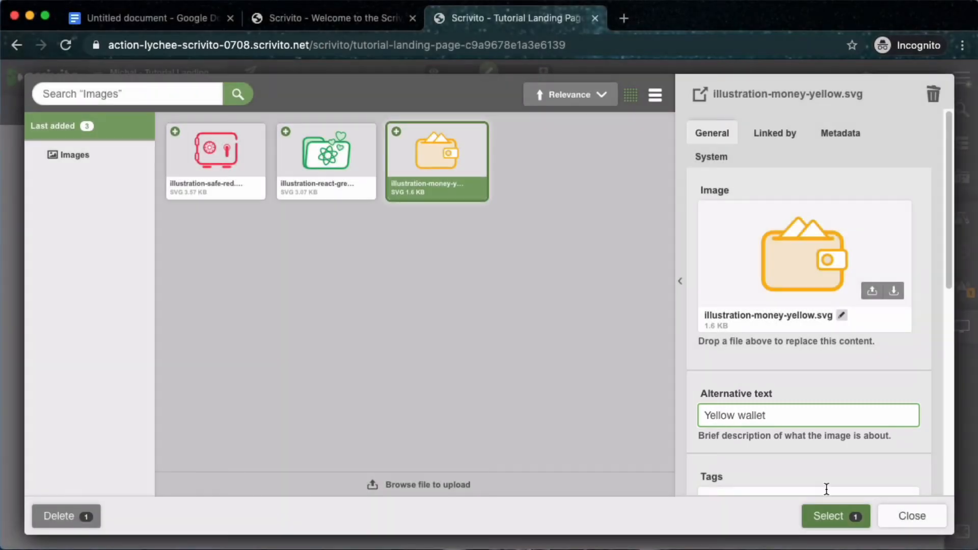
pyautogui.scroll(-2, 824, 490)
pyautogui.click(755, 415)
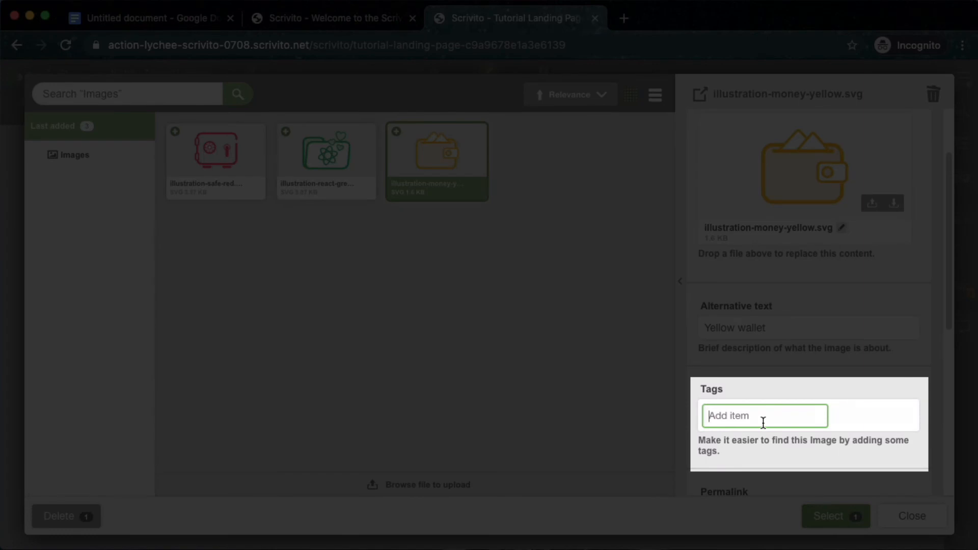
pyautogui.write('illustration')
pyautogui.press('Return')
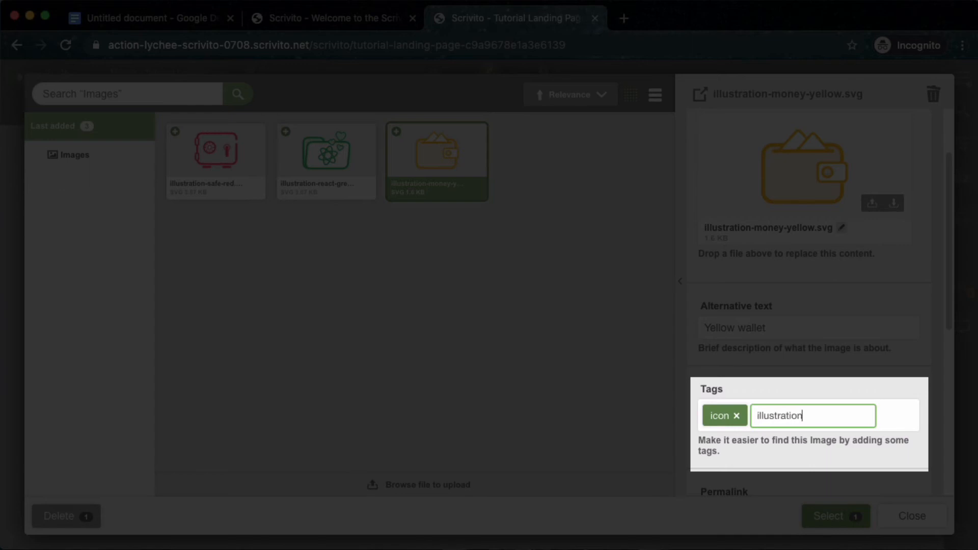
pyautogui.write('illustration')
pyautogui.press('Return')
pyautogui.write('s')
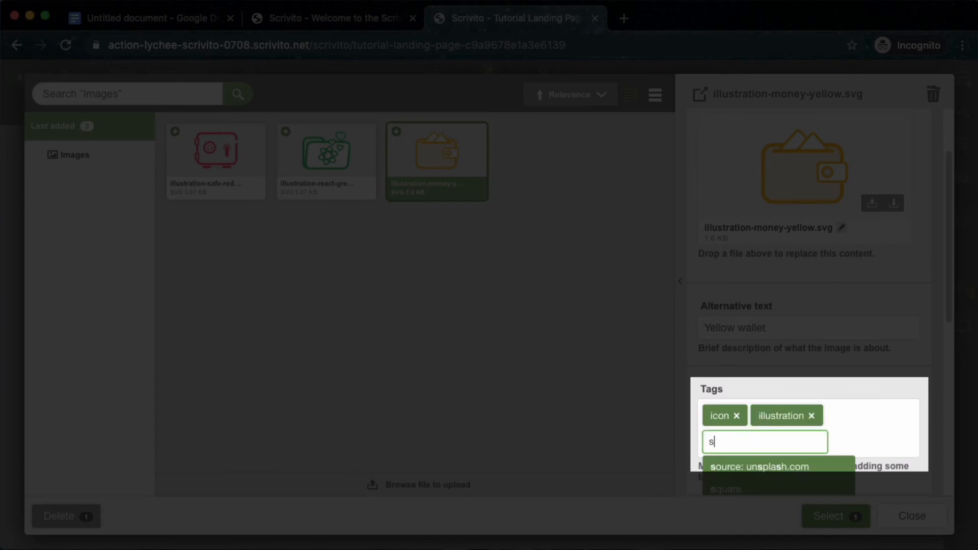
pyautogui.write('vg')
pyautogui.press('Return')
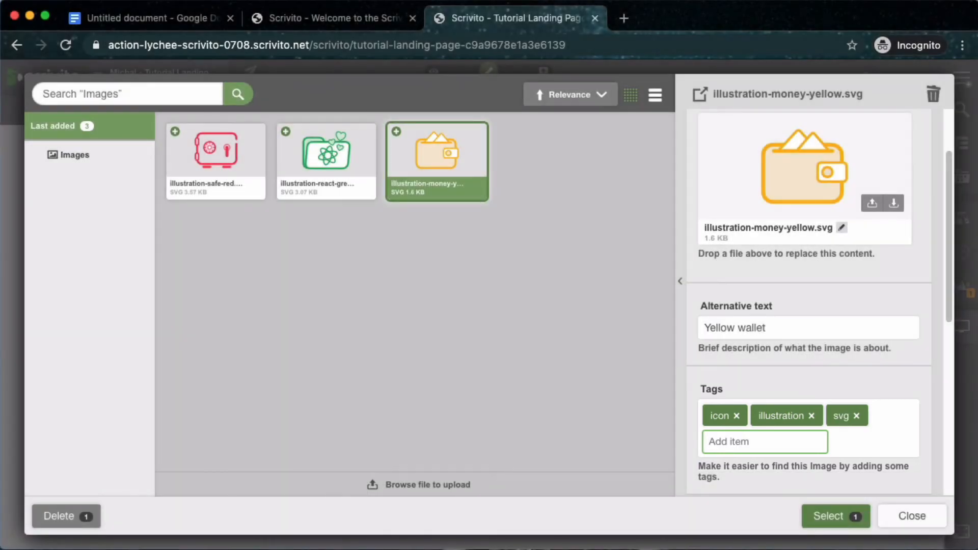
# Step: Use illustration-money-yellow.svg as the image beside the pricing text
pyautogui.click(838, 516)
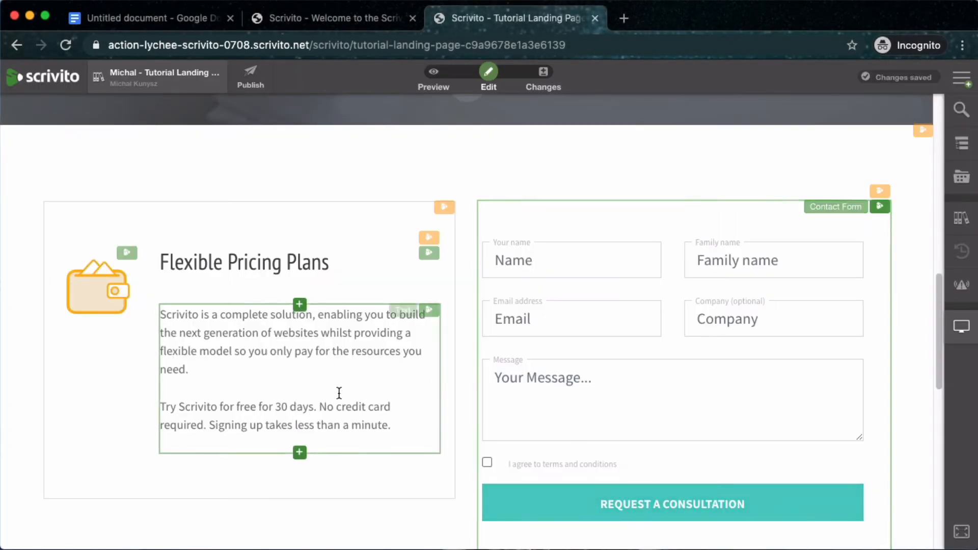
pyautogui.click(223, 263)
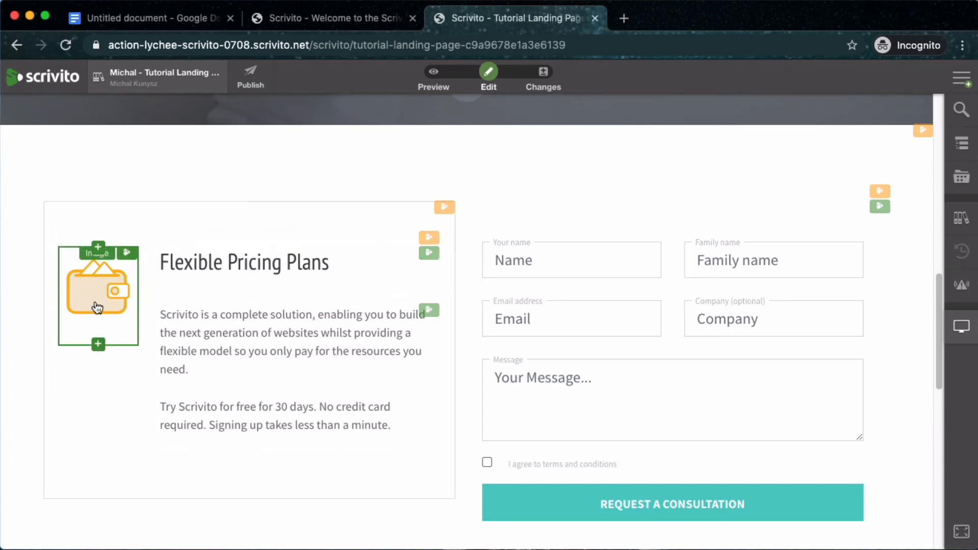
pyautogui.click(251, 200)
pyautogui.click(369, 157)
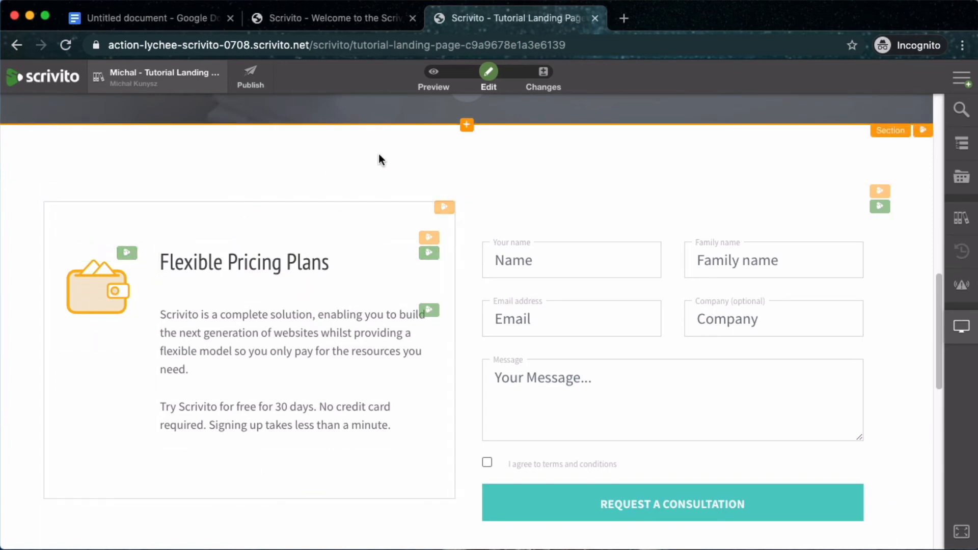
# Step: Resize the outer Columns widget to 8 units for the pricing content and 4 for the contact form
pyautogui.scroll(-1, 378, 160)
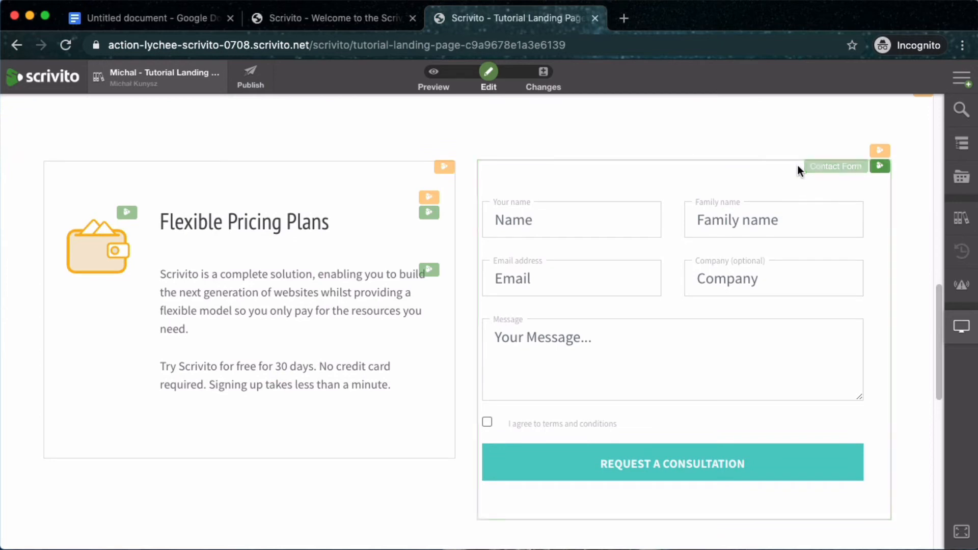
pyautogui.click(876, 153)
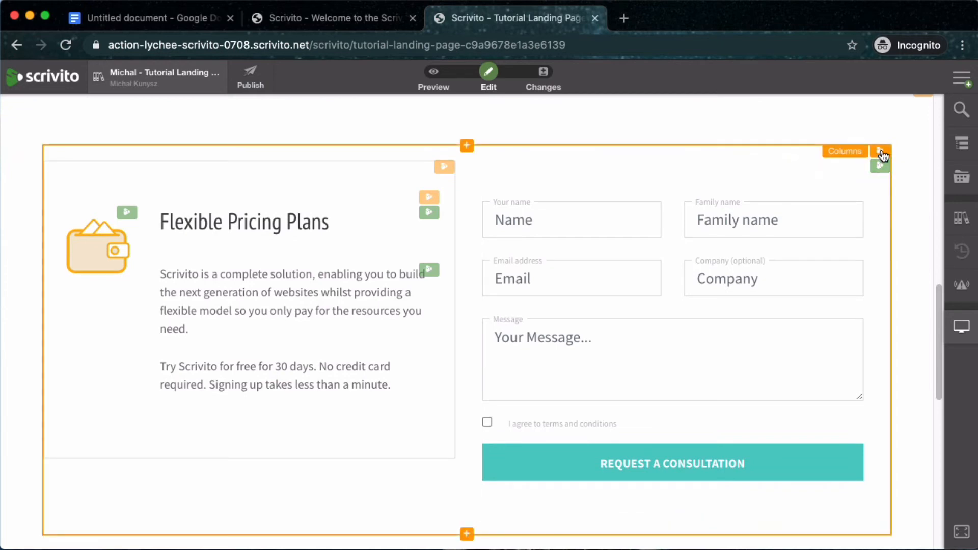
pyautogui.click(886, 154)
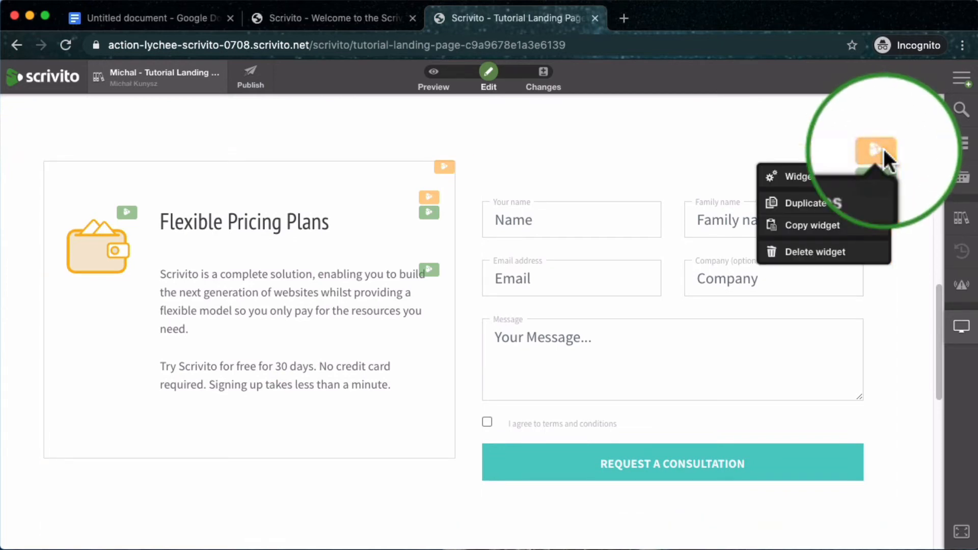
pyautogui.click(867, 174)
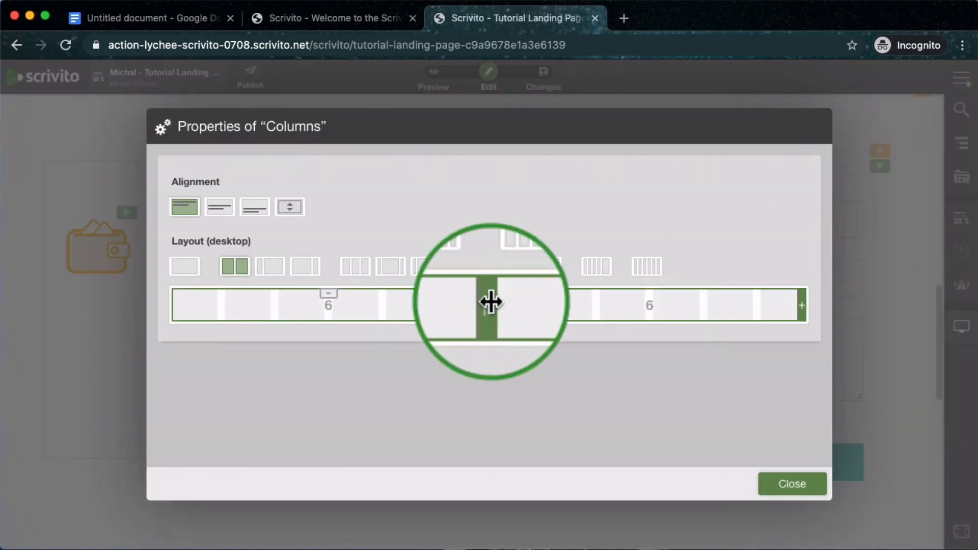
pyautogui.moveTo(536, 302); pyautogui.dragTo(596, 334)
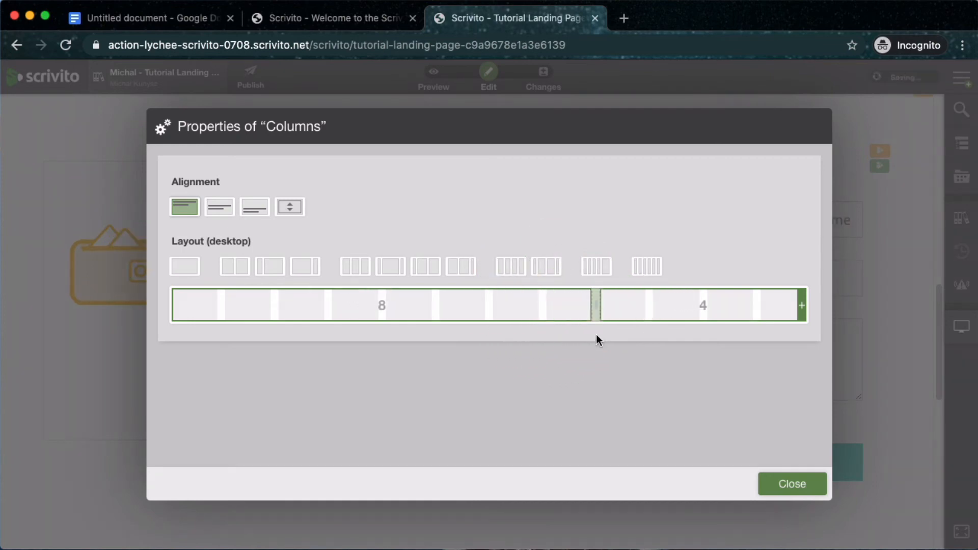
pyautogui.click(790, 488)
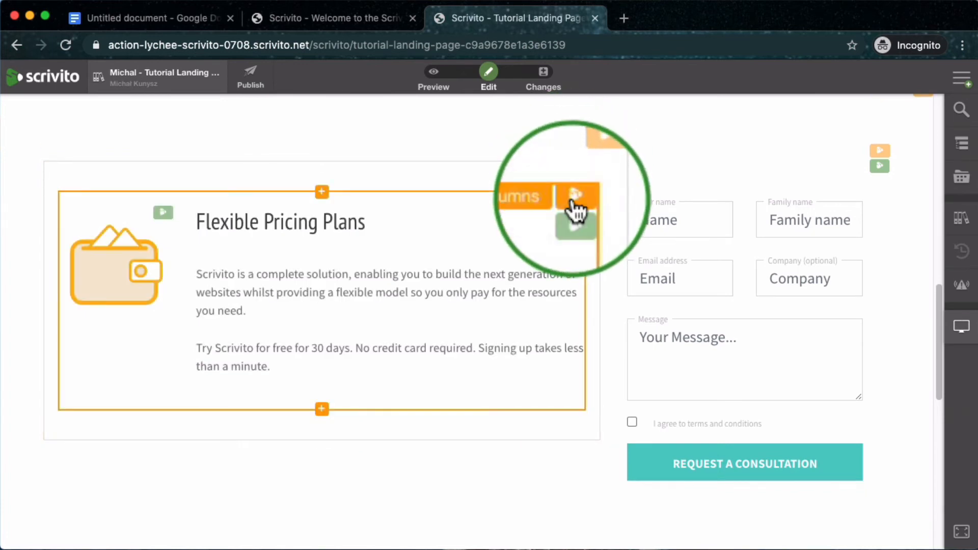
# Step: Move the Columns widget with the pricing content out of the bordered box to above it, and delete the empty box
pyautogui.moveTo(574, 212); pyautogui.dragTo(549, 161)
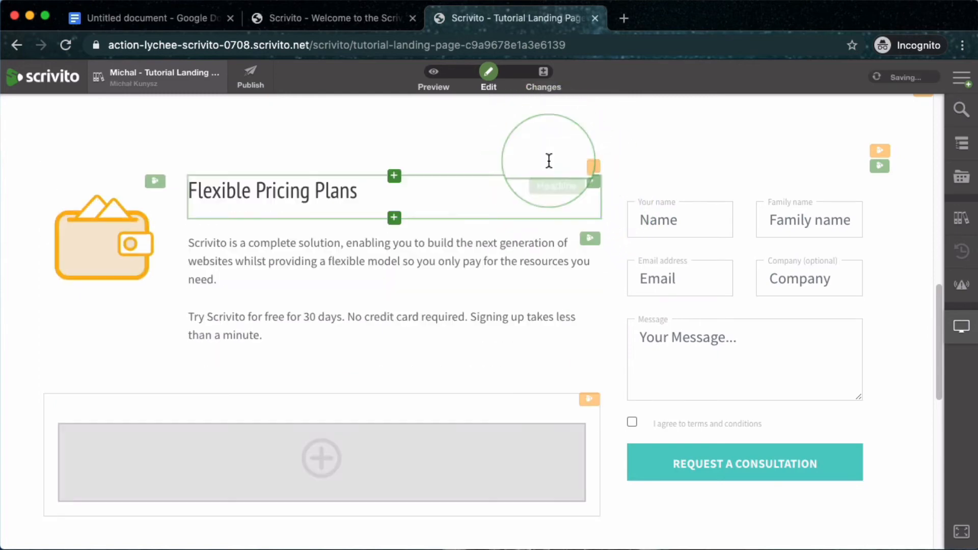
pyautogui.click(588, 401)
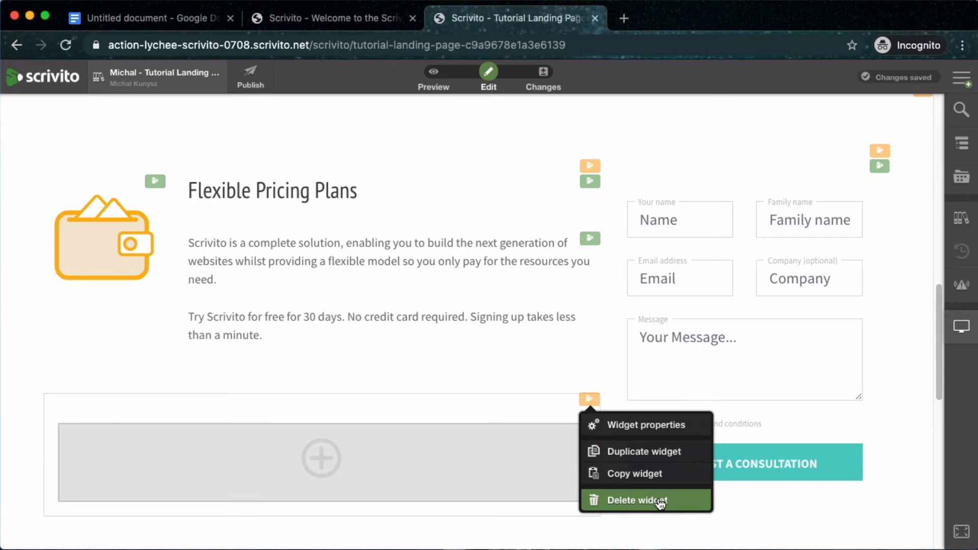
pyautogui.click(660, 501)
pyautogui.click(562, 364)
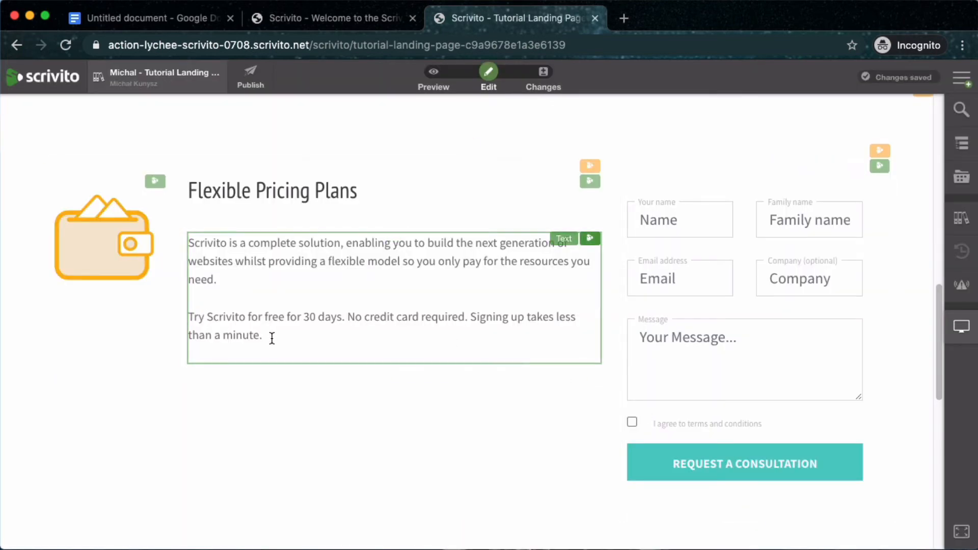
# Step: Merge the Flexible Pricing Plans text into a single paragraph and duplicate the Columns widget that contains it
pyautogui.moveTo(270, 337); pyautogui.dragTo(194, 325)
pyautogui.click(195, 322)
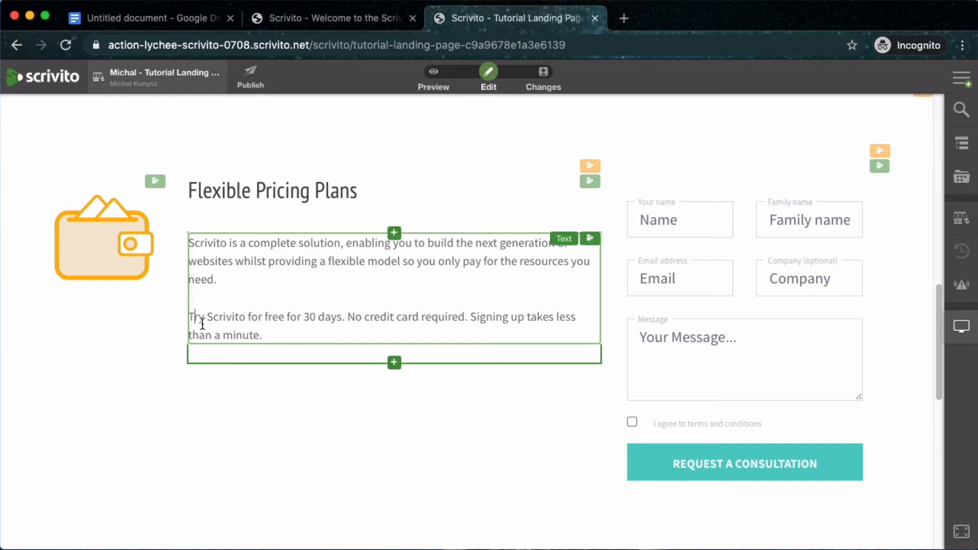
pyautogui.press('BackSpace')
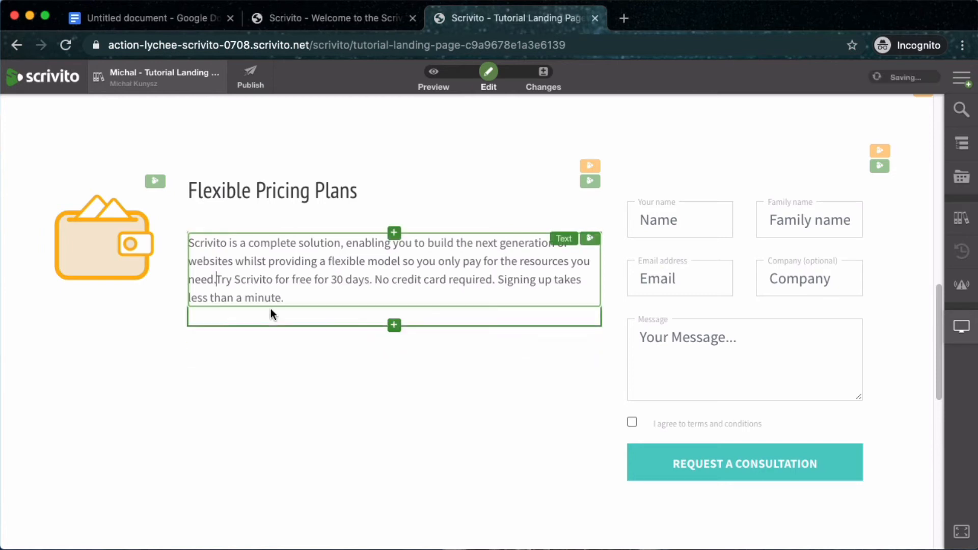
pyautogui.click(589, 164)
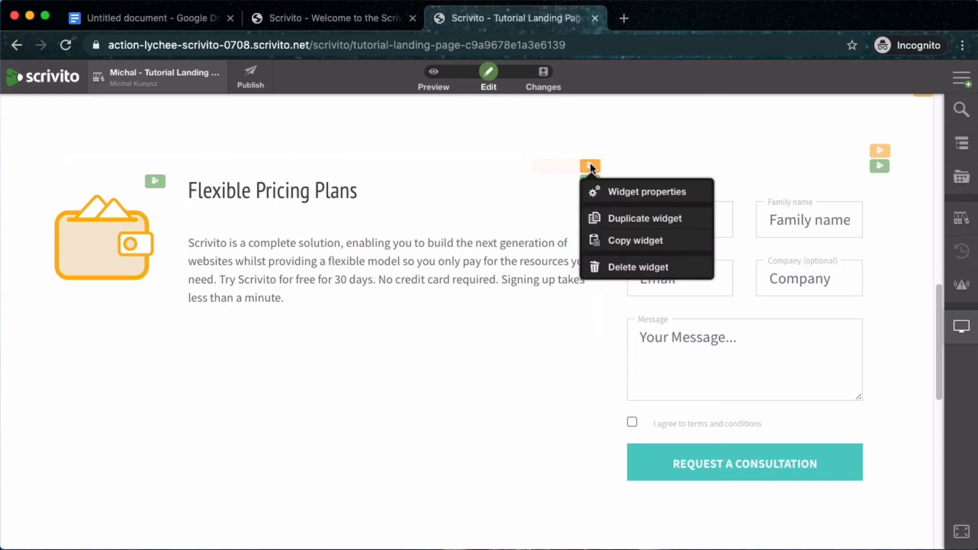
pyautogui.click(646, 226)
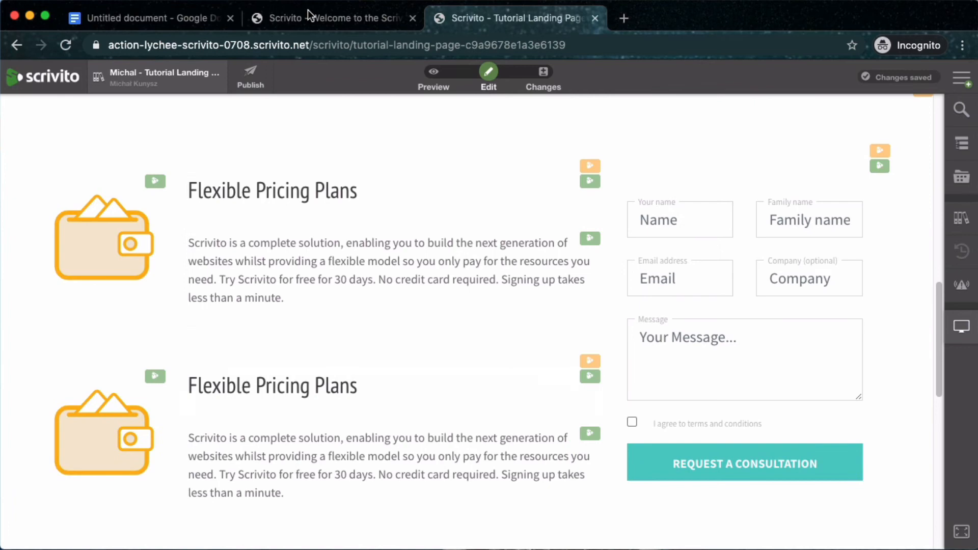
# Step: Replace the duplicated block's headline with "Secure and scalable", copied from the Google Docs document
pyautogui.click(199, 17)
pyautogui.scroll(-1, 317, 298)
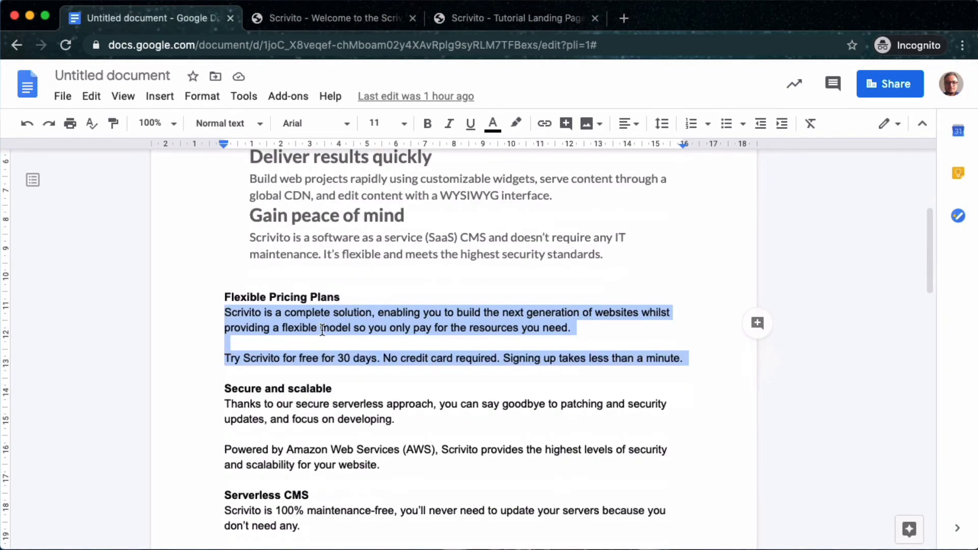
pyautogui.tripleClick(293, 390)
pyautogui.hotkey('ctrl', 'c')
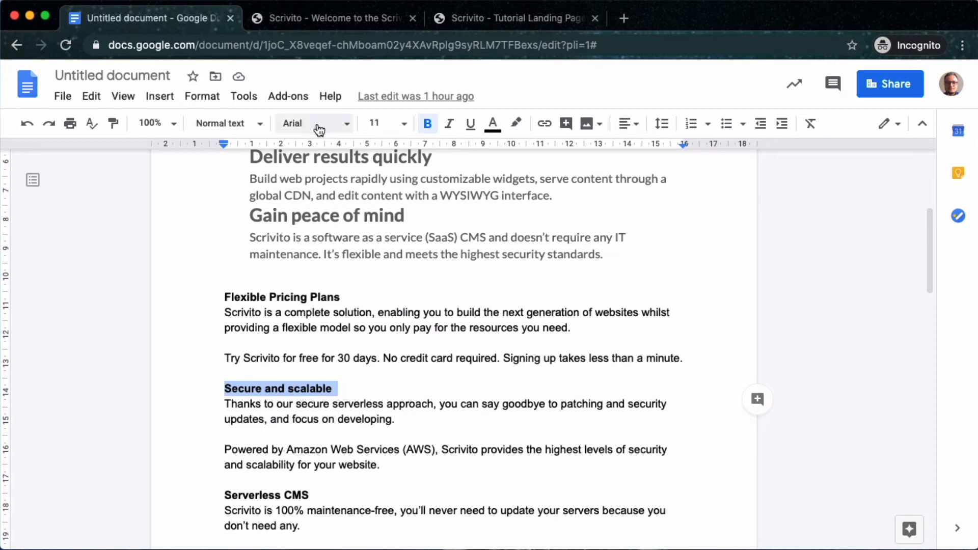
pyautogui.click(488, 19)
pyautogui.click(255, 386)
pyautogui.tripleClick(254, 386)
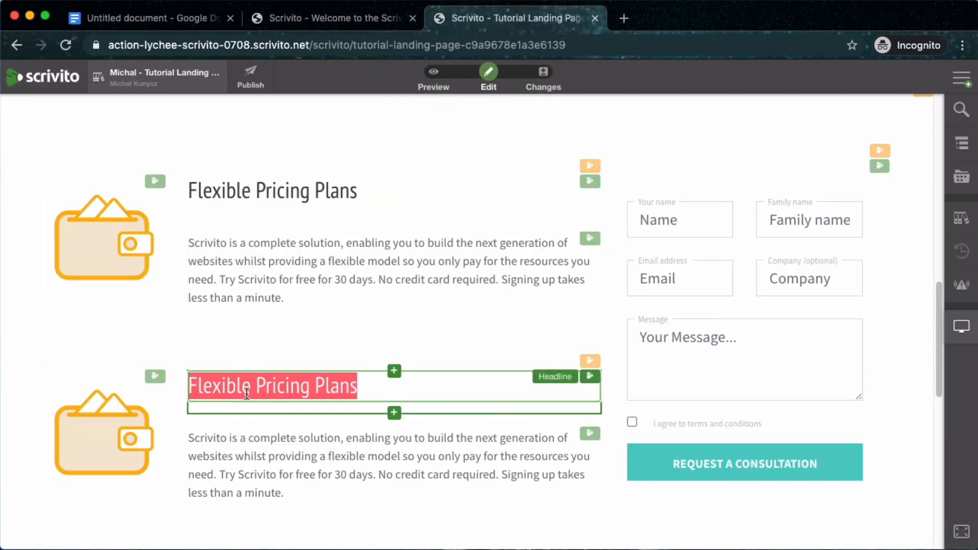
pyautogui.hotkey('ctrl', 'v')
# Step: Change the wallet image beside the Secure and scalable headline to illustration-safe-red.svg
pyautogui.click(99, 415)
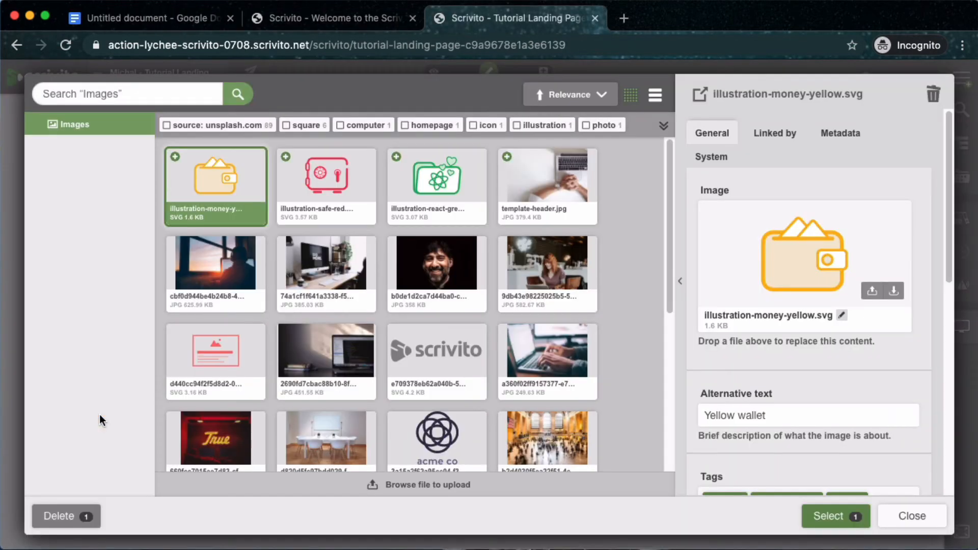
pyautogui.click(340, 184)
pyautogui.click(810, 515)
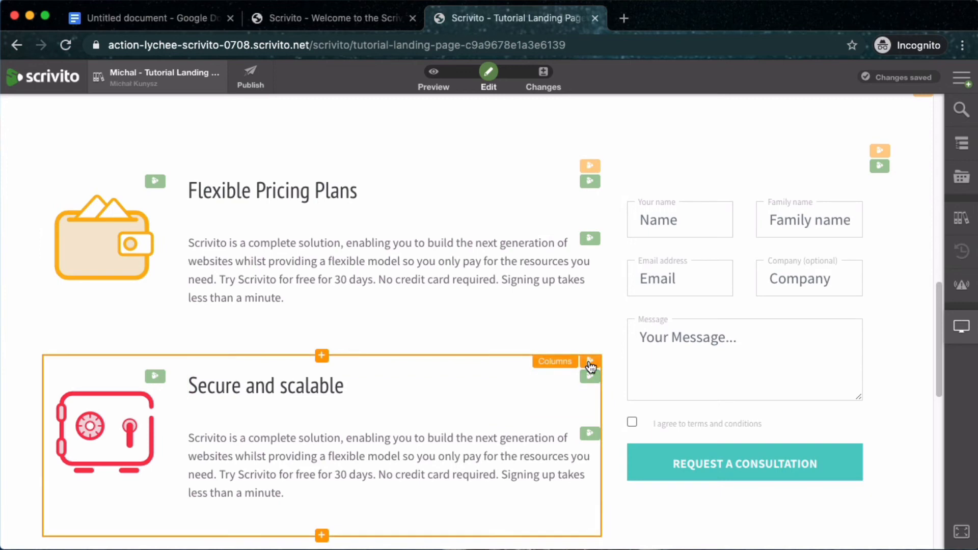
# Step: Replace the text under Secure and scalable with its two passages from the Google Docs document, merged into one paragraph
pyautogui.click(186, 19)
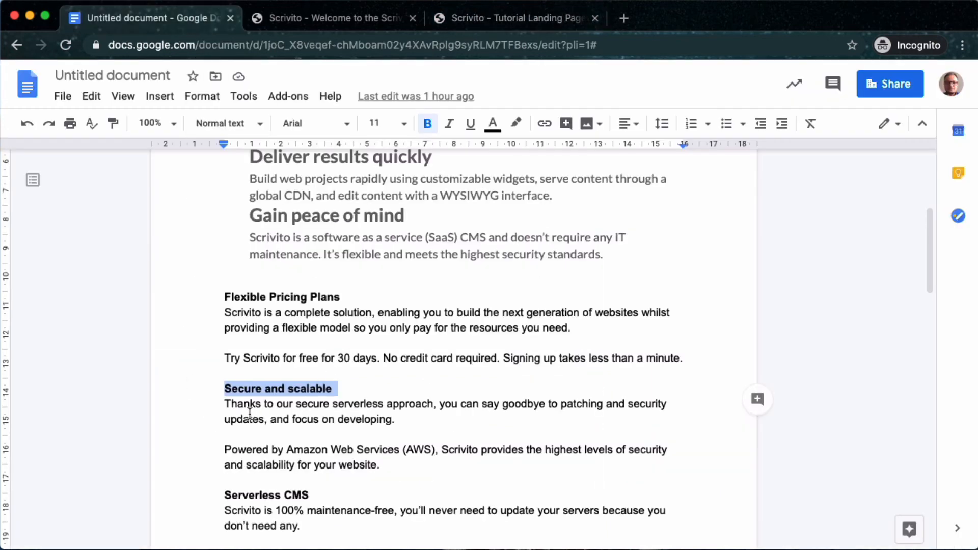
pyautogui.moveTo(227, 405); pyautogui.dragTo(384, 465)
pyautogui.hotkey('ctrl', 'c')
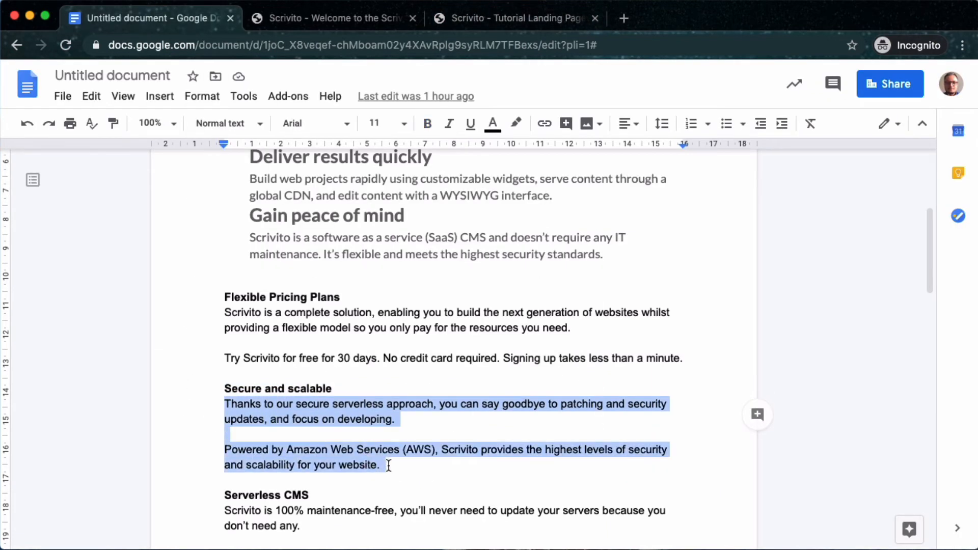
pyautogui.click(490, 20)
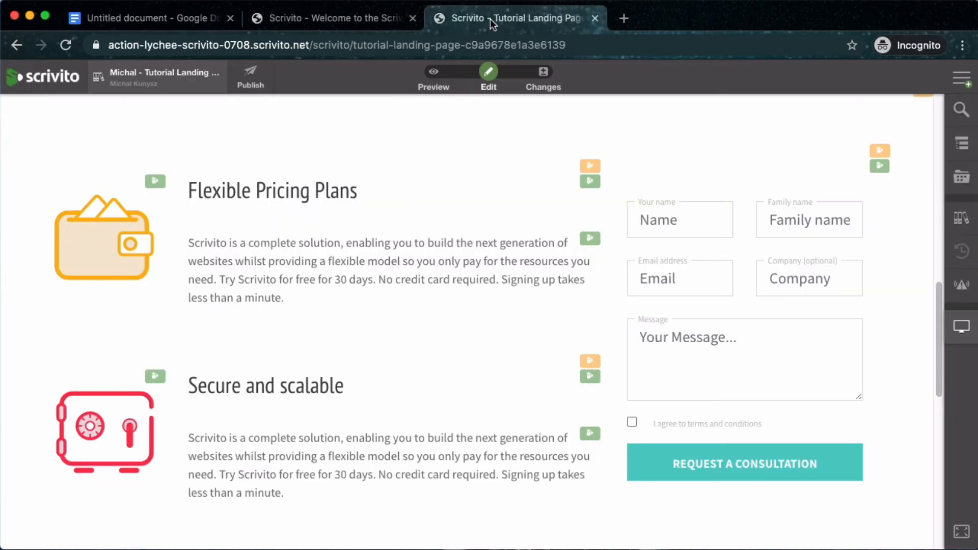
pyautogui.tripleClick(233, 443)
pyautogui.hotkey('ctrl', 'v')
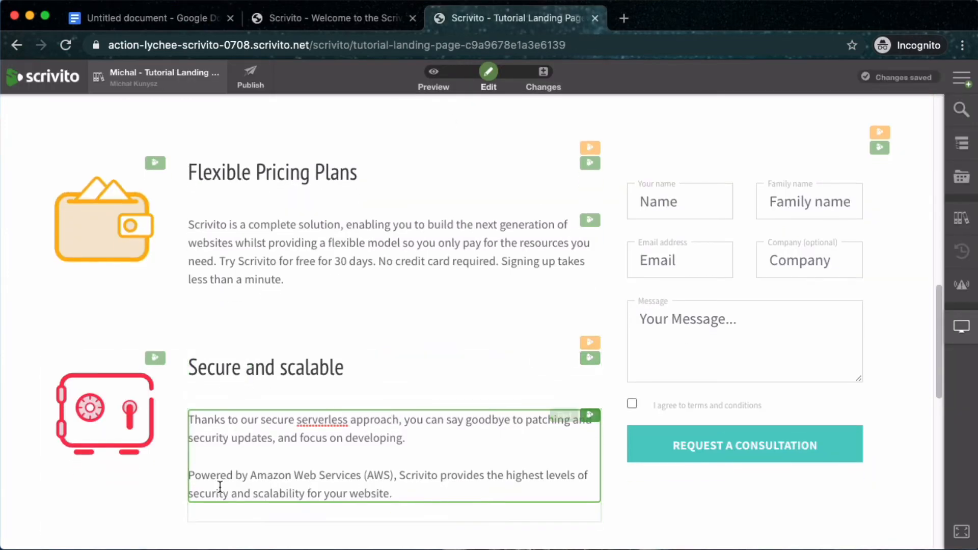
pyautogui.press('BackSpace')
pyautogui.press('BackSpace')
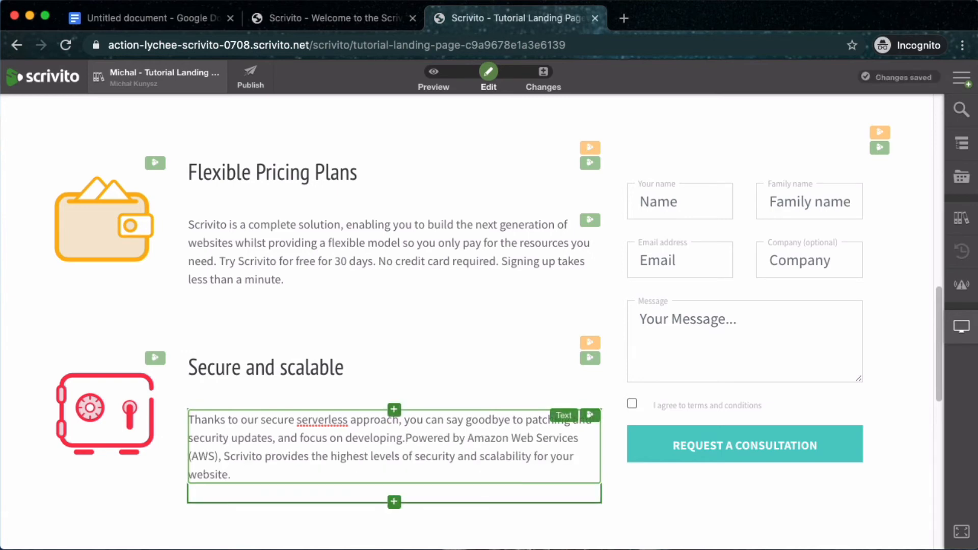
# Step: Duplicate the Secure and scalable Columns widget and change the copy's image to the green React folder illustration
pyautogui.scroll(-3, 372, 340)
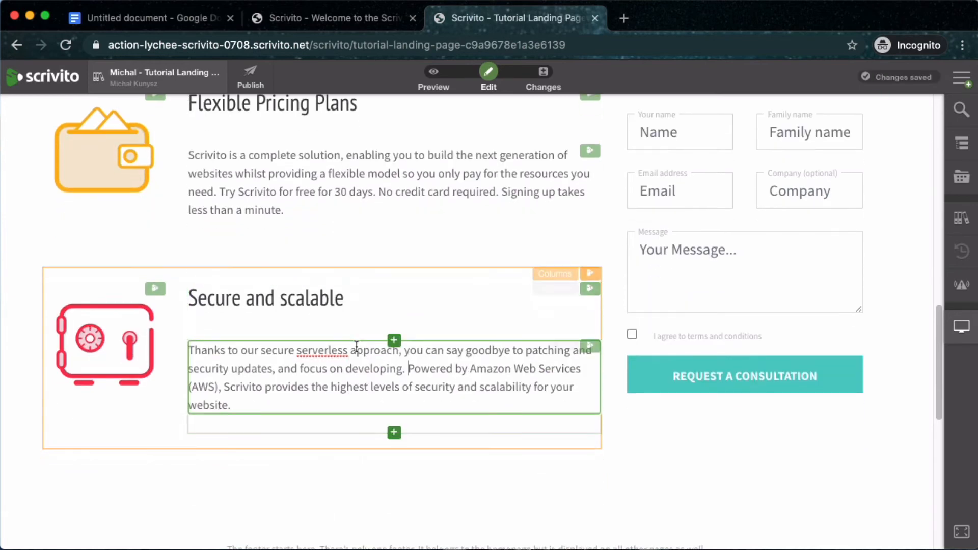
pyautogui.scroll(-3, 372, 340)
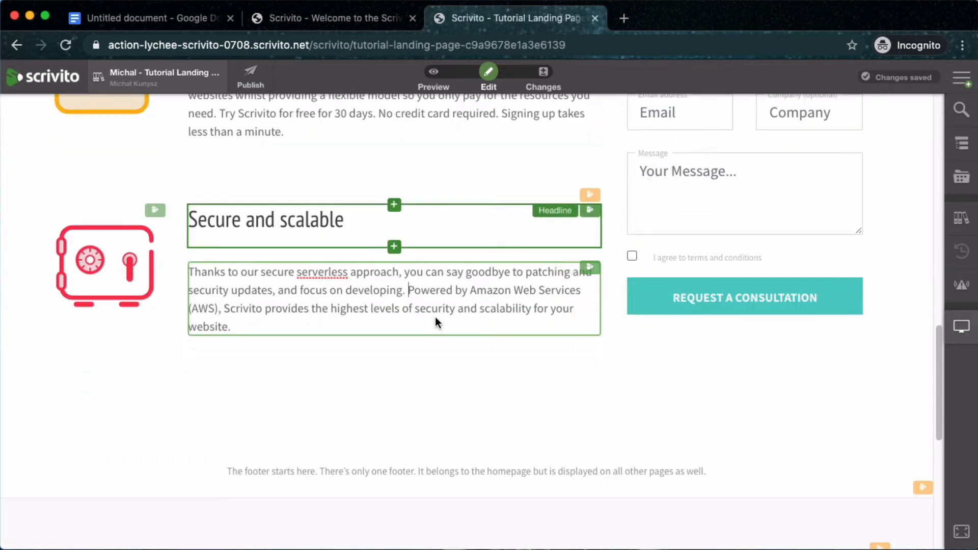
pyautogui.click(590, 195)
pyautogui.click(619, 248)
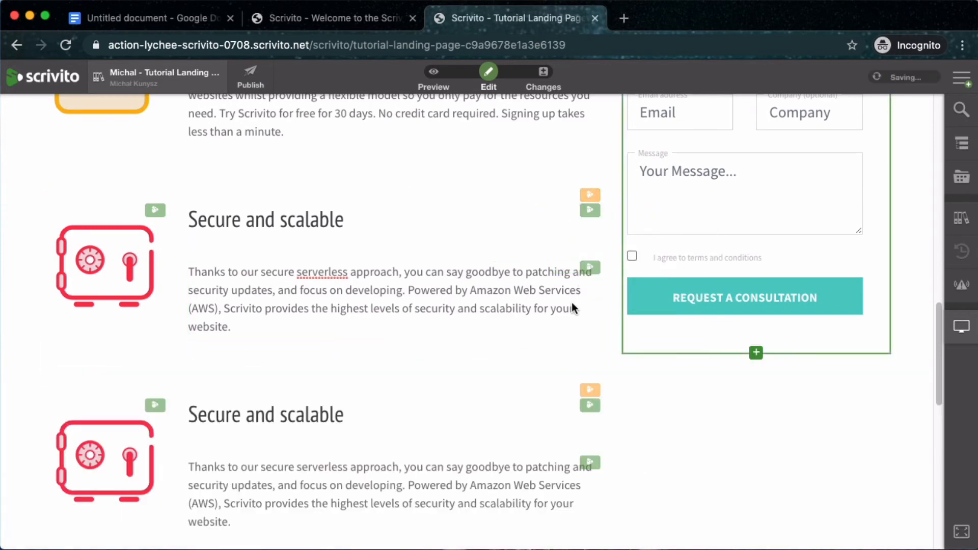
pyautogui.click(97, 407)
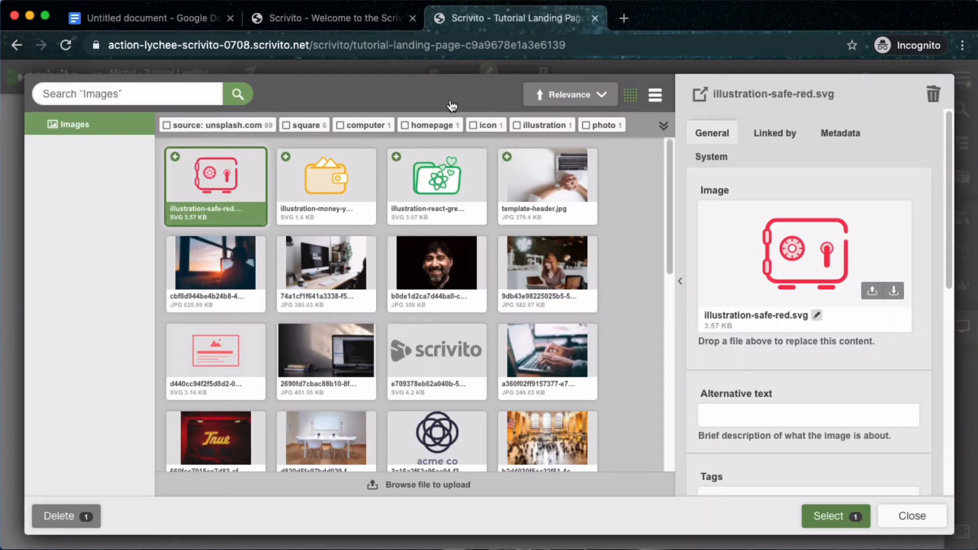
pyautogui.click(416, 187)
pyautogui.click(826, 514)
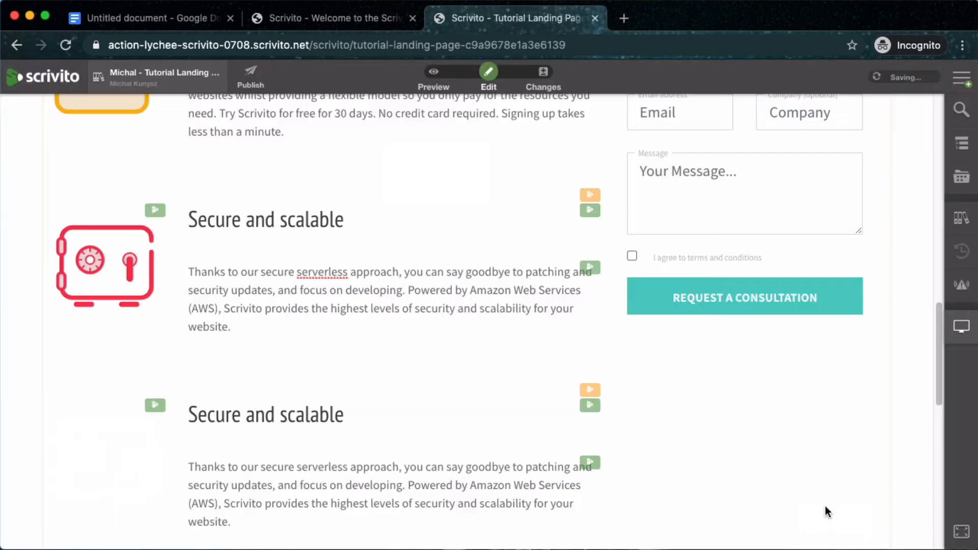
# Step: Replace the headline beside the green folder illustration with "Serverless CMS", copied from the Google Docs document
pyautogui.click(169, 17)
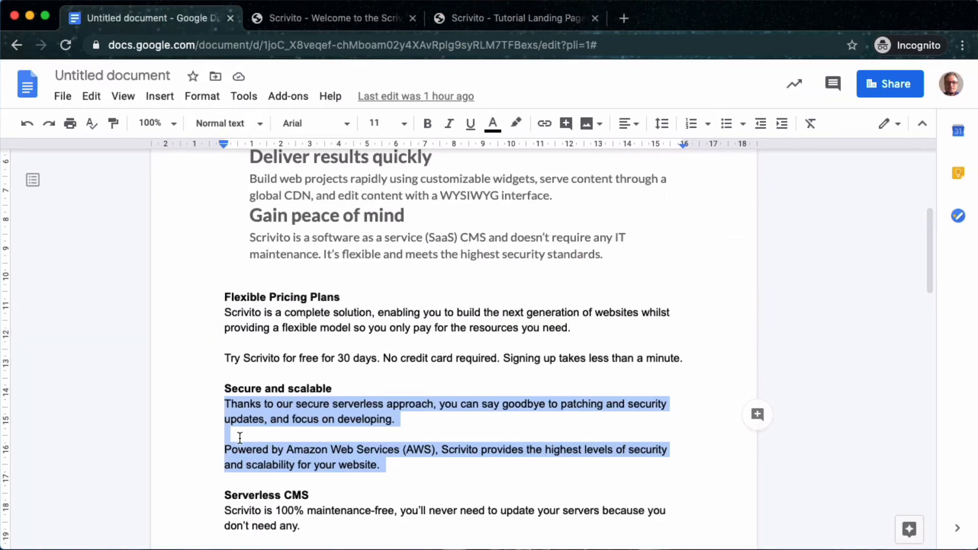
pyautogui.scroll(-3, 239, 437)
pyautogui.moveTo(225, 426); pyautogui.dragTo(311, 426)
pyautogui.press('super+c')
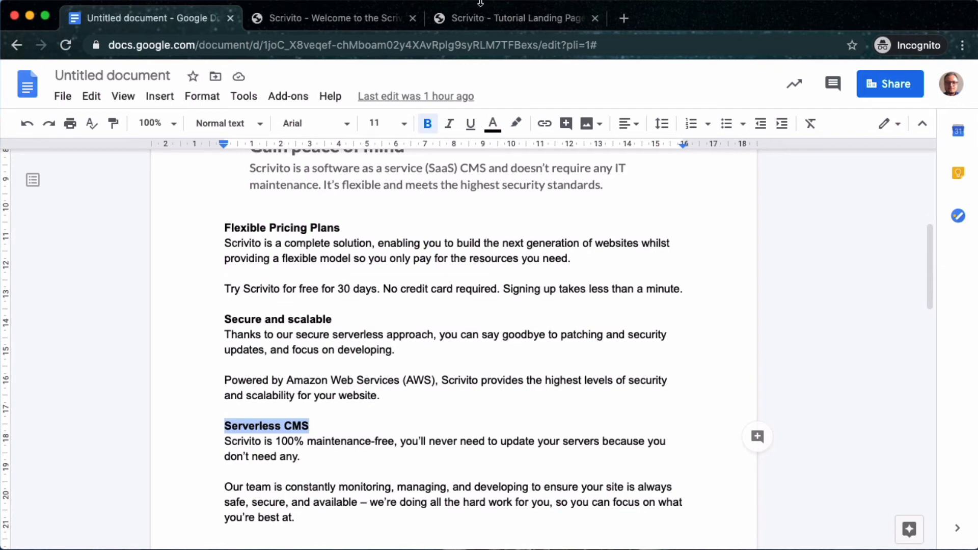
pyautogui.click(458, 19)
pyautogui.doubleClick(211, 416)
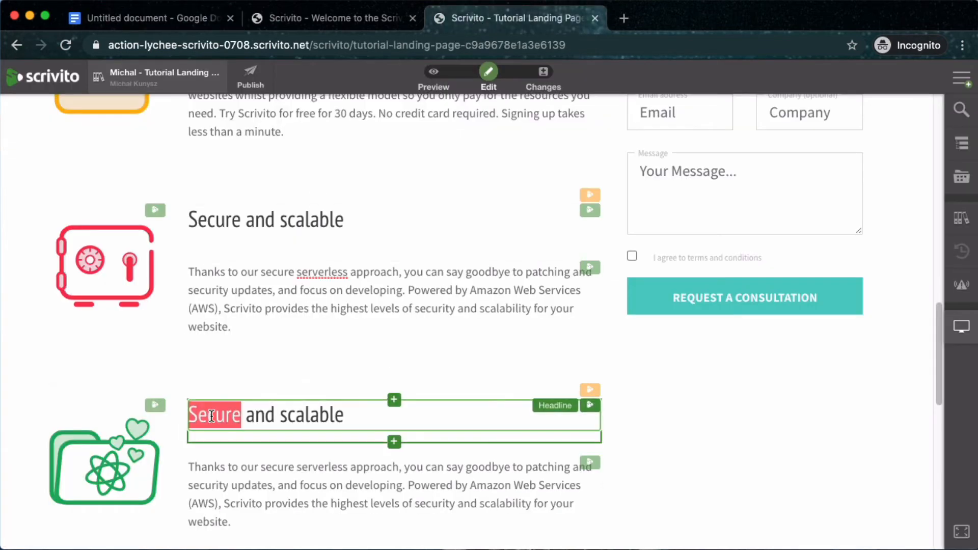
pyautogui.press('super+a')
pyautogui.press('super+v')
# Step: Replace the text under Serverless CMS with its two passages from the Google Docs document, merged into one paragraph
pyautogui.click(175, 18)
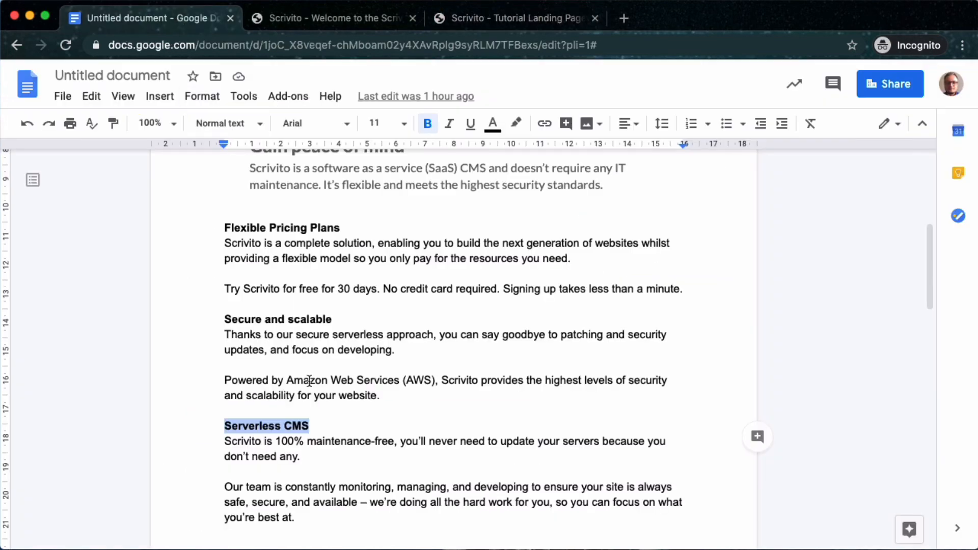
pyautogui.moveTo(225, 441); pyautogui.dragTo(301, 512)
pyautogui.press('super+c')
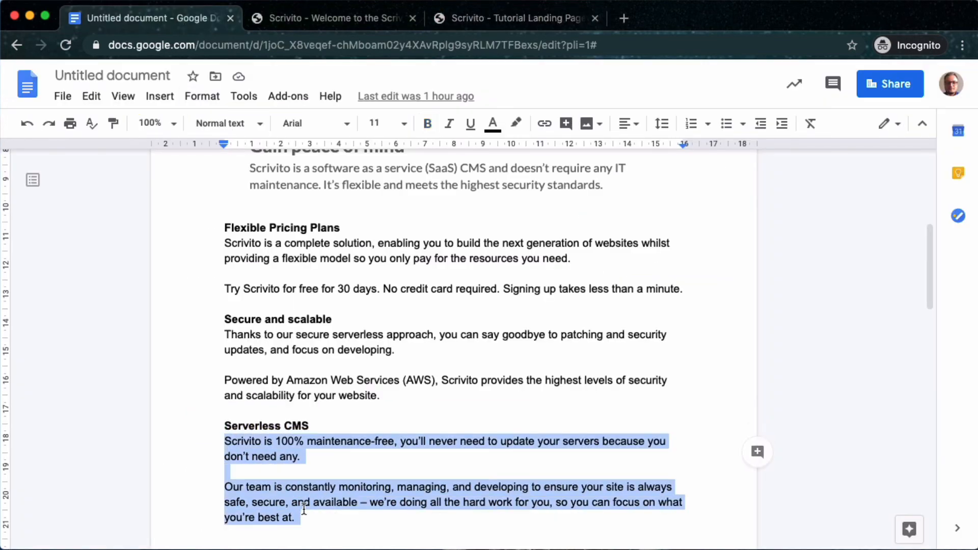
pyautogui.click(510, 18)
pyautogui.click(304, 478)
pyautogui.press('super+a')
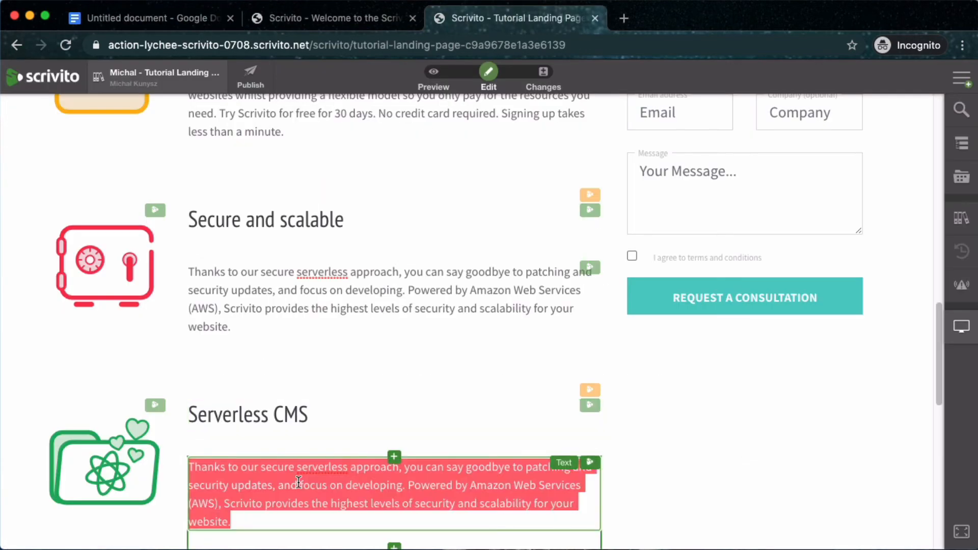
pyautogui.press('super+v')
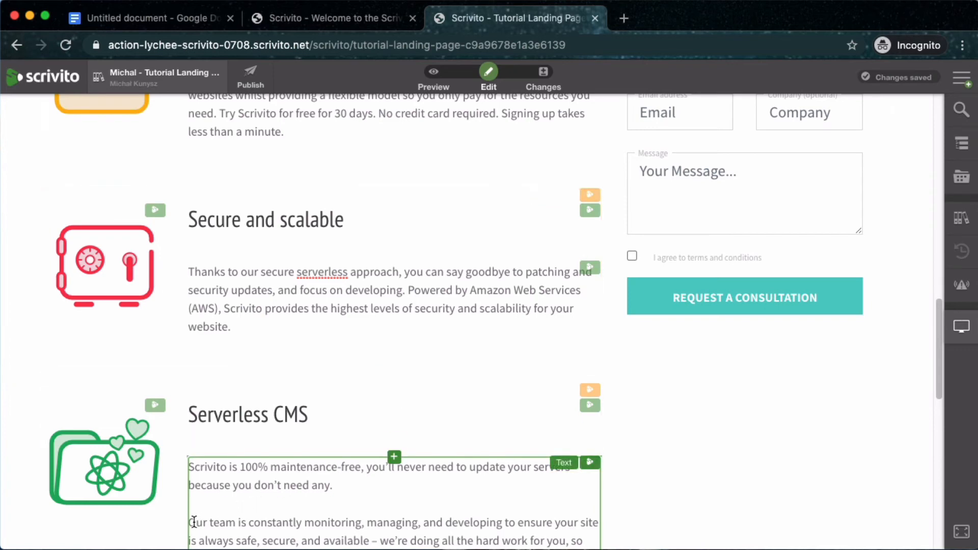
pyautogui.press('BackSpace')
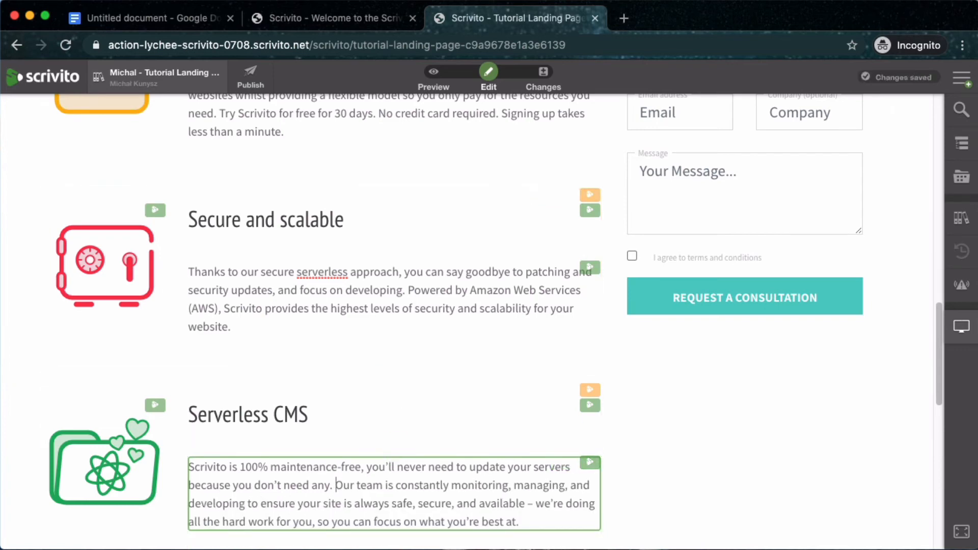
# Step: Preview the landing page and examine the header, the three illustrated feature blocks, the contact form and the footer
pyautogui.scroll(4, 357, 316)
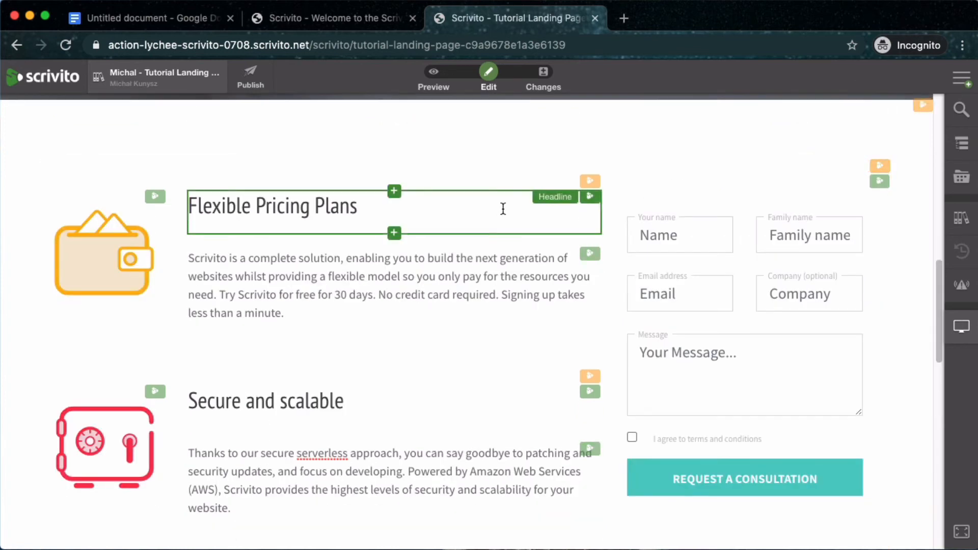
pyautogui.click(434, 71)
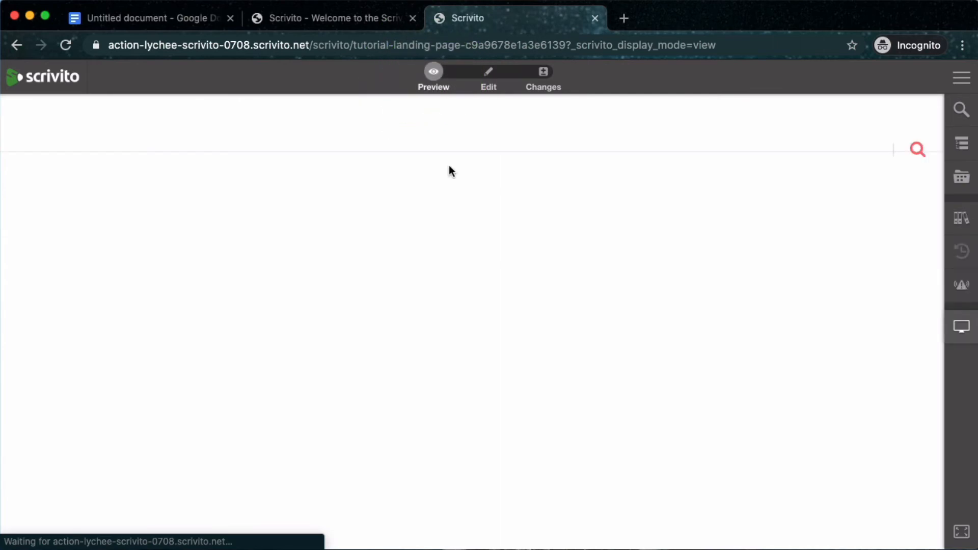
pyautogui.scroll(-5, 453, 199)
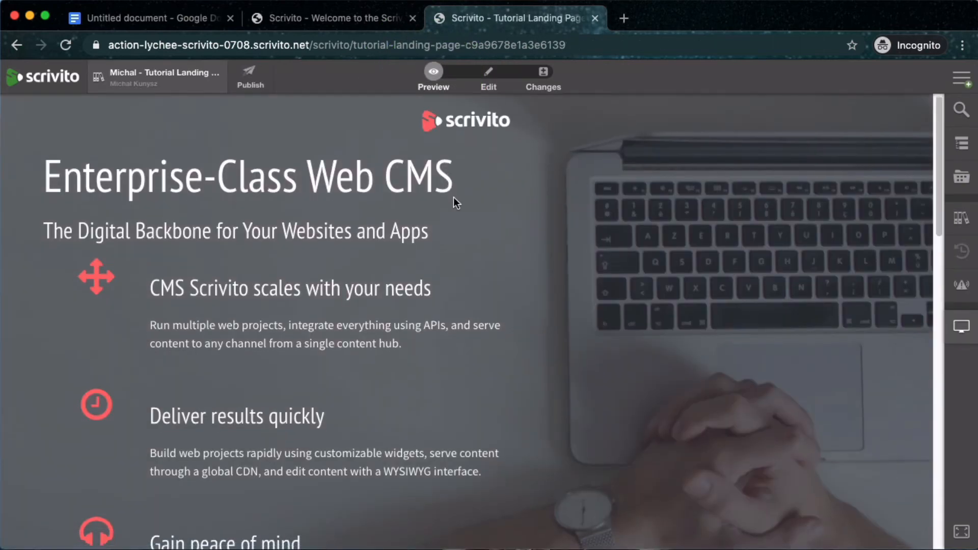
pyautogui.scroll(-6, 454, 197)
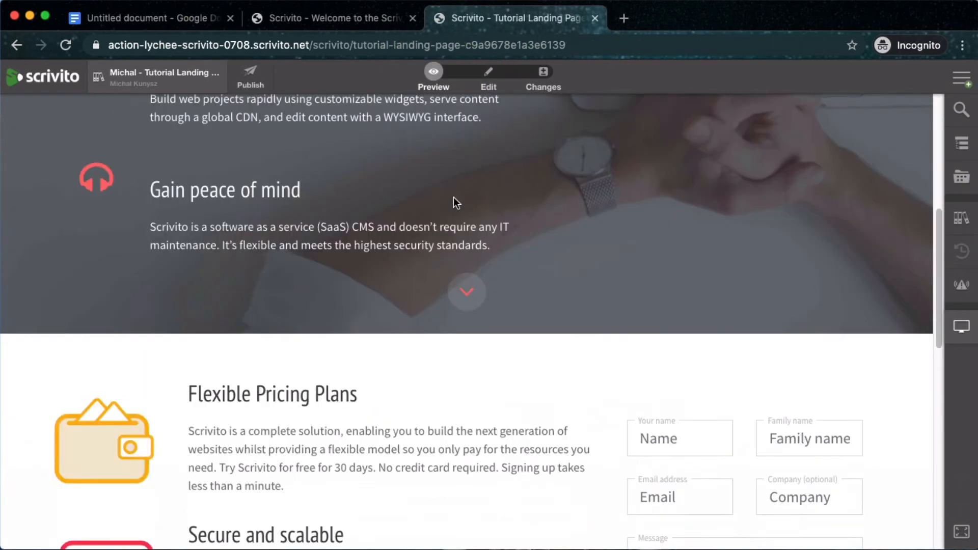
pyautogui.scroll(-4, 453, 199)
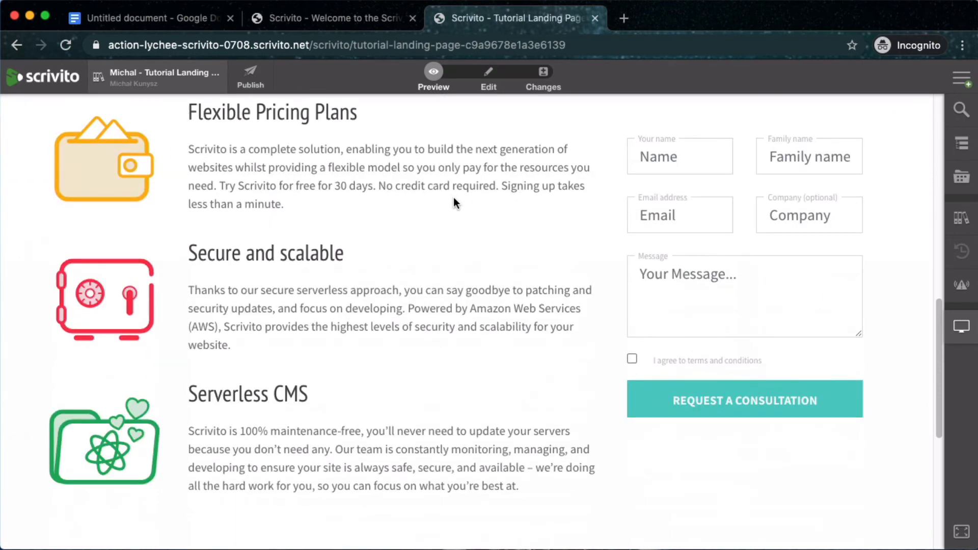
pyautogui.scroll(-2, 453, 202)
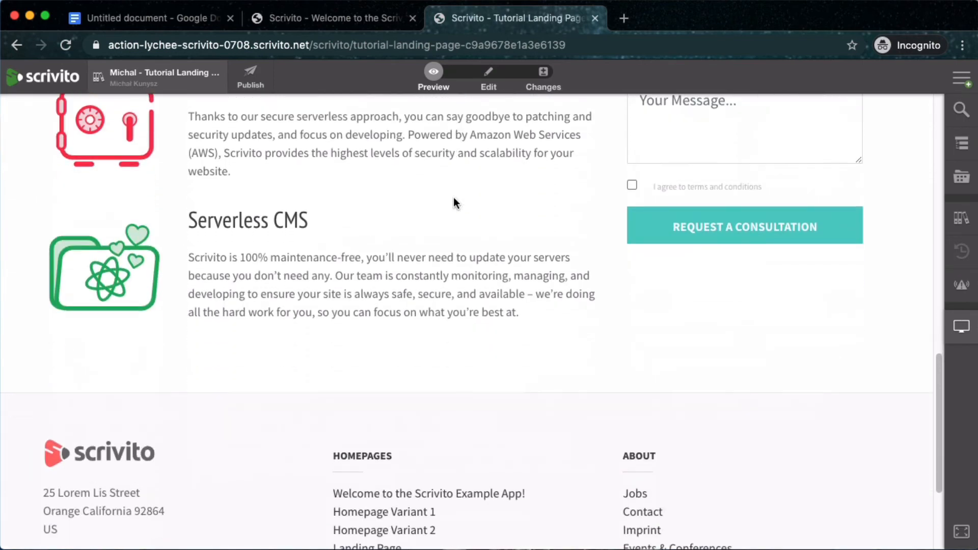
pyautogui.scroll(5, 453, 203)
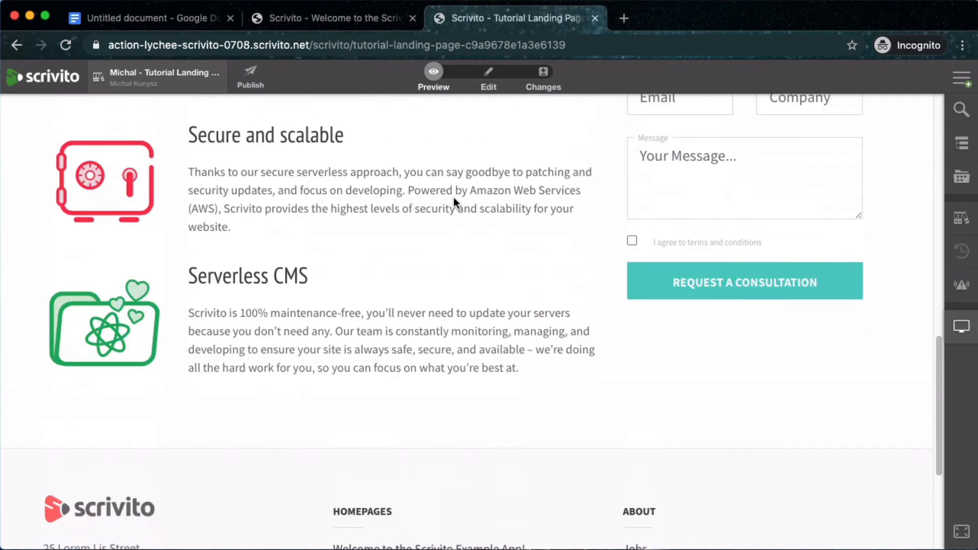
pyautogui.scroll(-1, 454, 198)
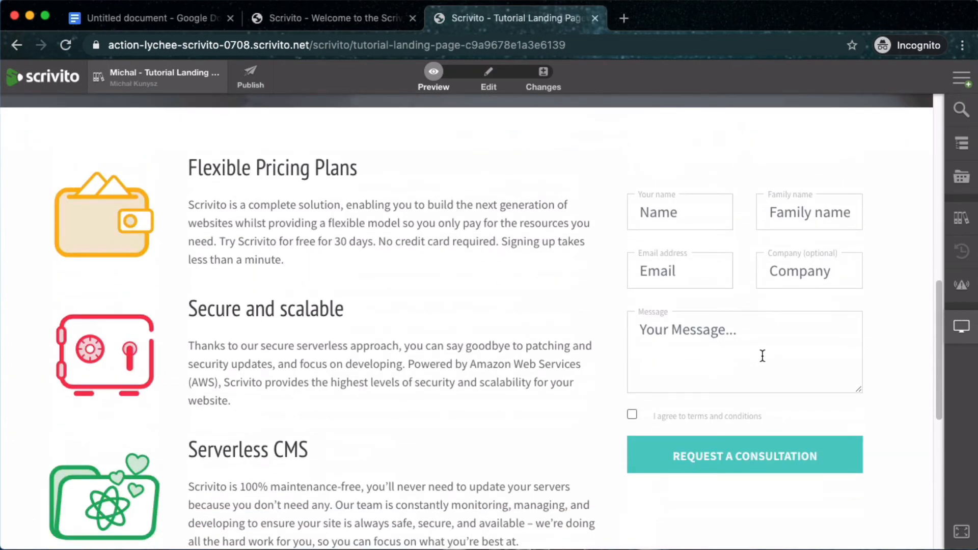
# Step: Return to edit mode and insert a Box widget above the contact form
pyautogui.click(489, 84)
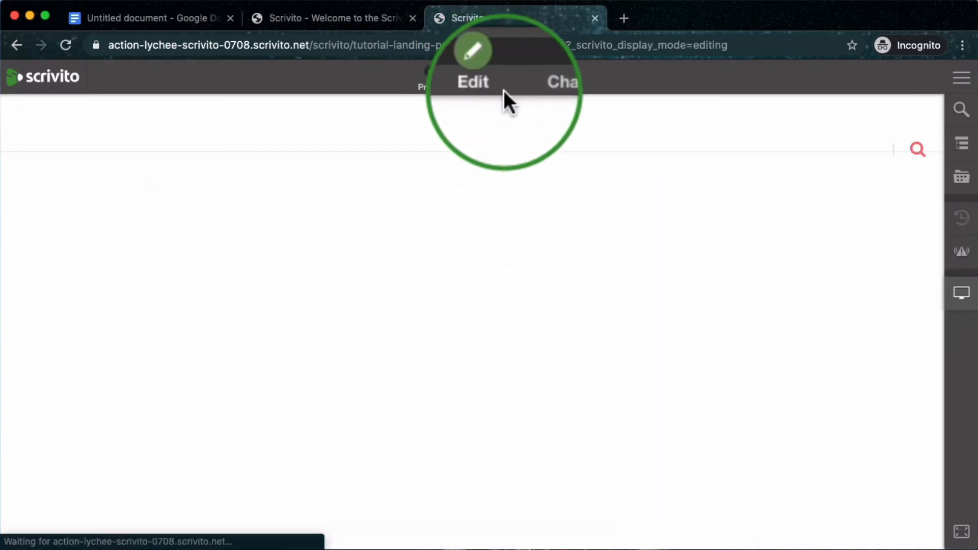
pyautogui.scroll(-15, 715, 265)
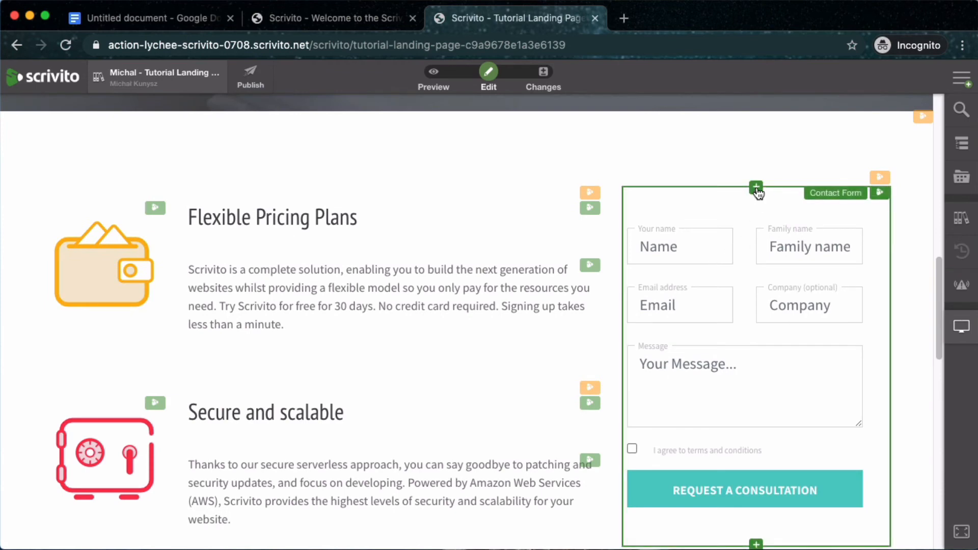
pyautogui.click(756, 187)
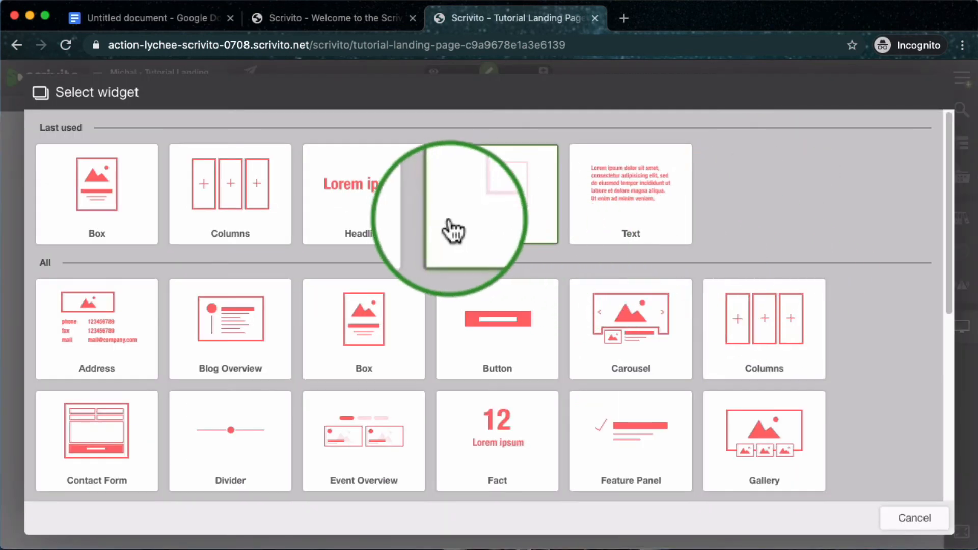
pyautogui.scroll(-2, 407, 245)
pyautogui.click(389, 255)
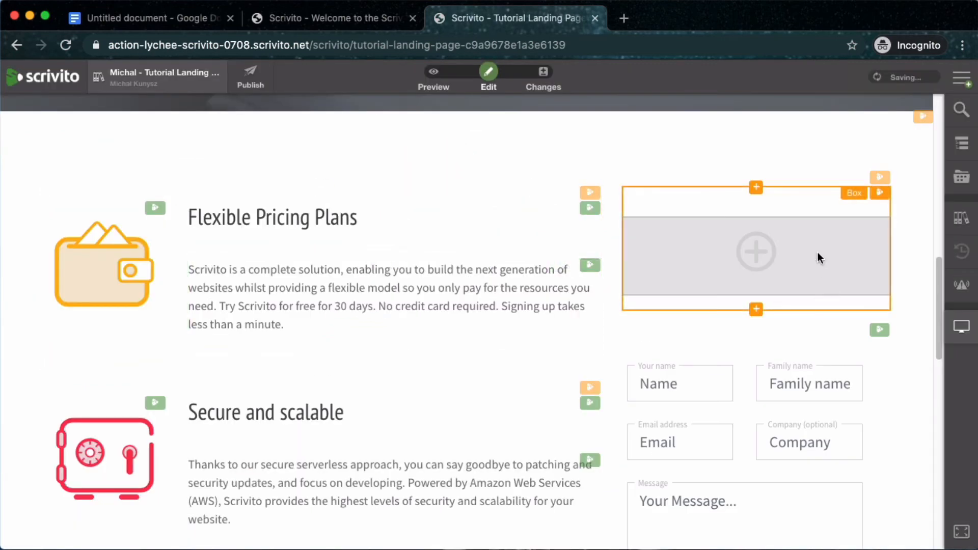
# Step: Set the box's background color to White with border and move the Contact Form widget into the box
pyautogui.click(880, 193)
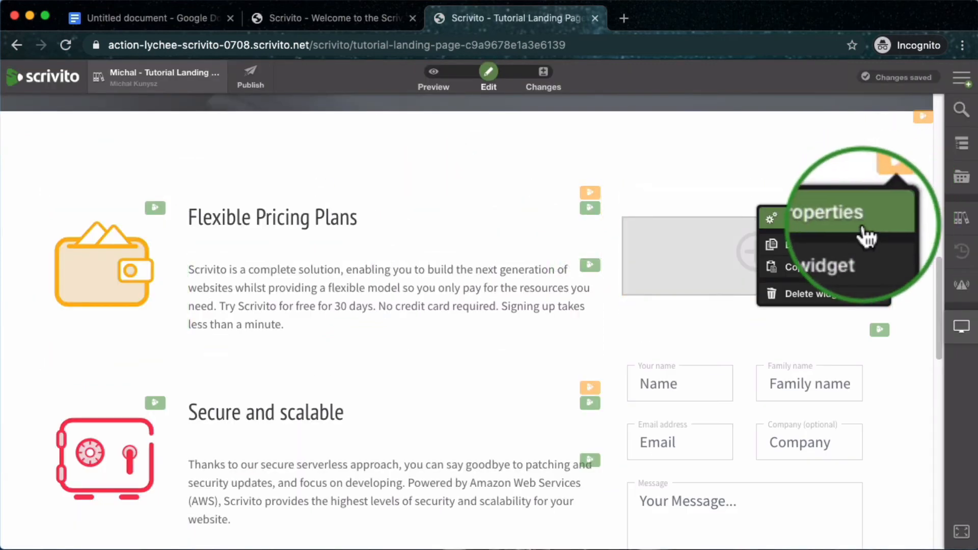
pyautogui.click(861, 222)
pyautogui.click(326, 201)
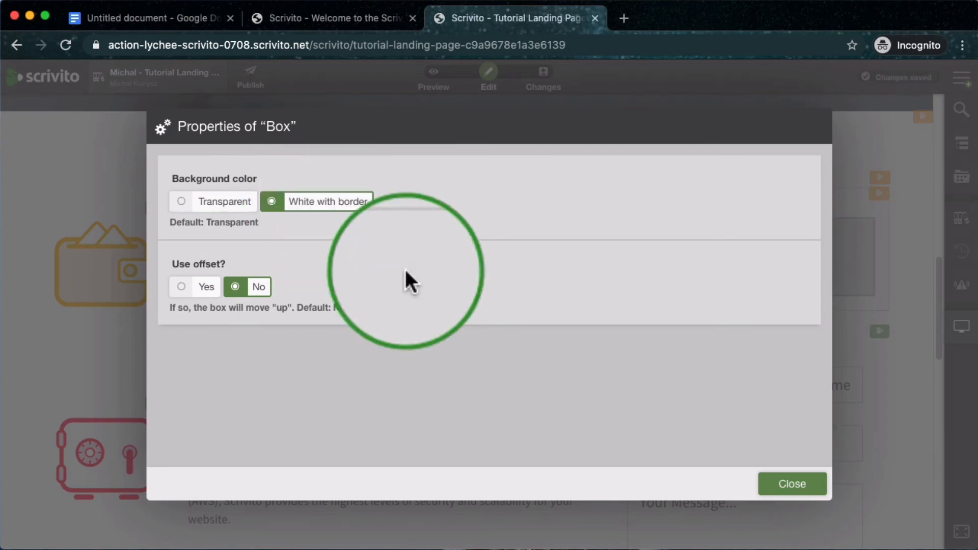
pyautogui.click(796, 483)
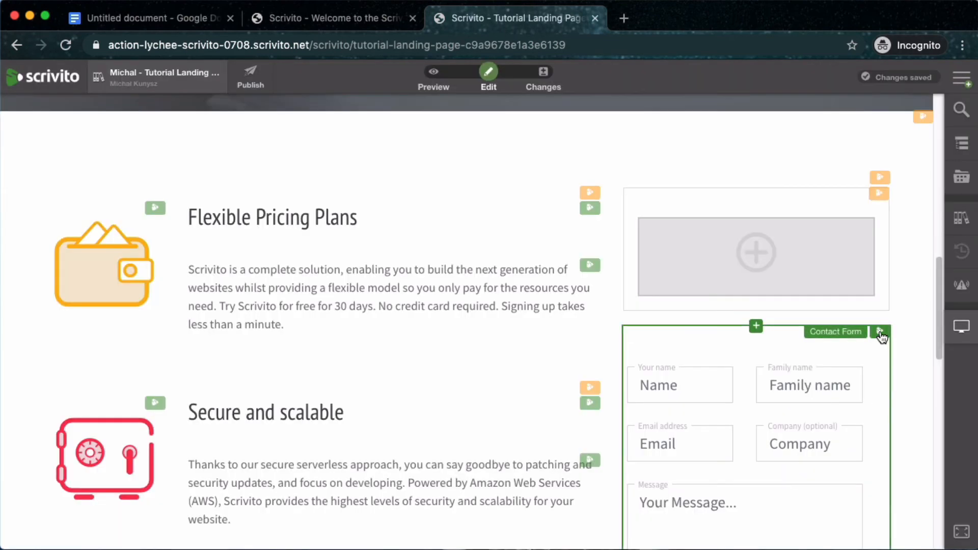
pyautogui.moveTo(880, 332); pyautogui.dragTo(823, 258)
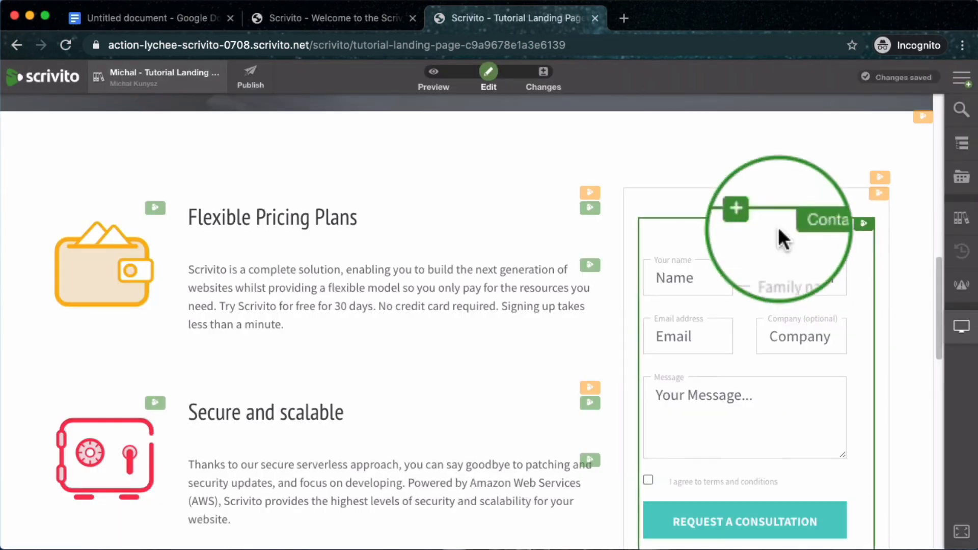
# Step: Insert a Headline widget above the contact form inside the box and set its style to Heading 4
pyautogui.click(756, 216)
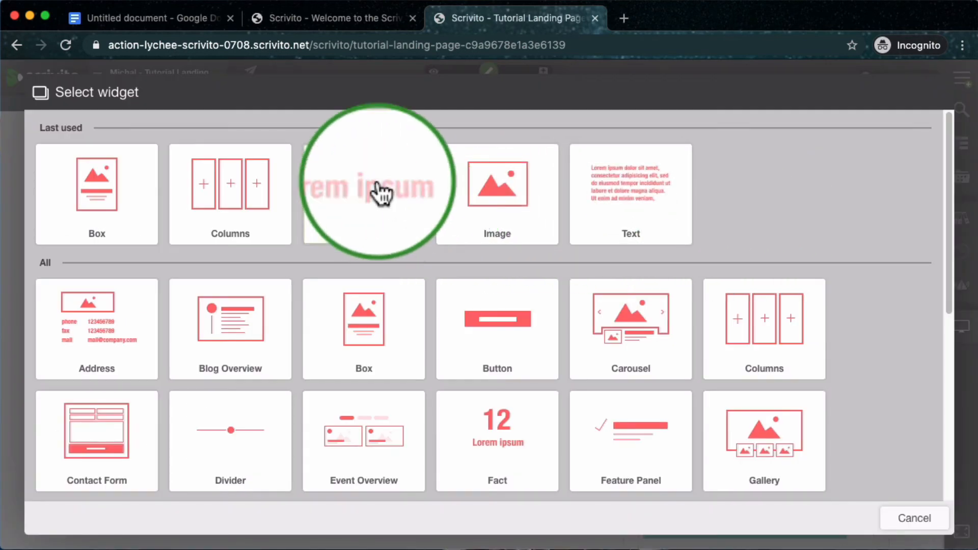
pyautogui.click(377, 188)
pyautogui.click(864, 224)
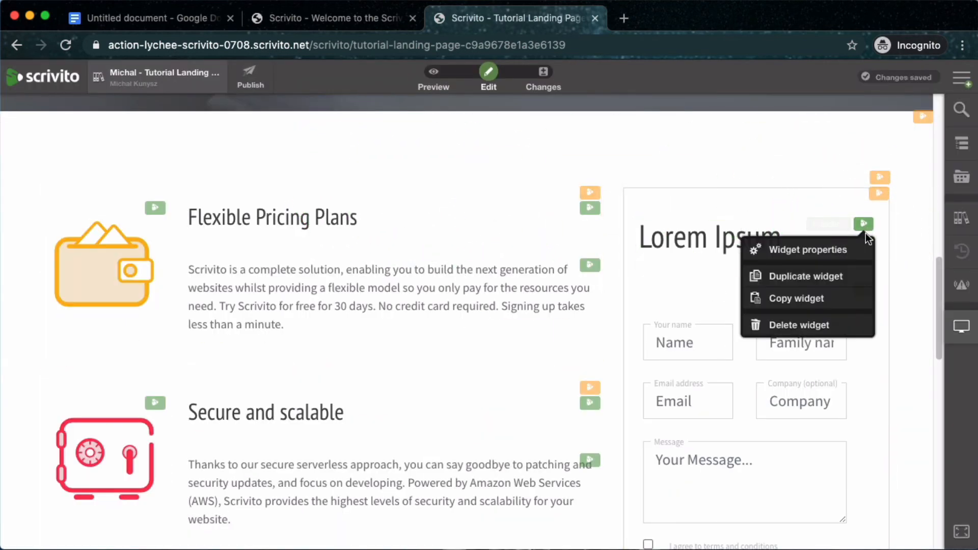
pyautogui.click(811, 253)
pyautogui.click(470, 204)
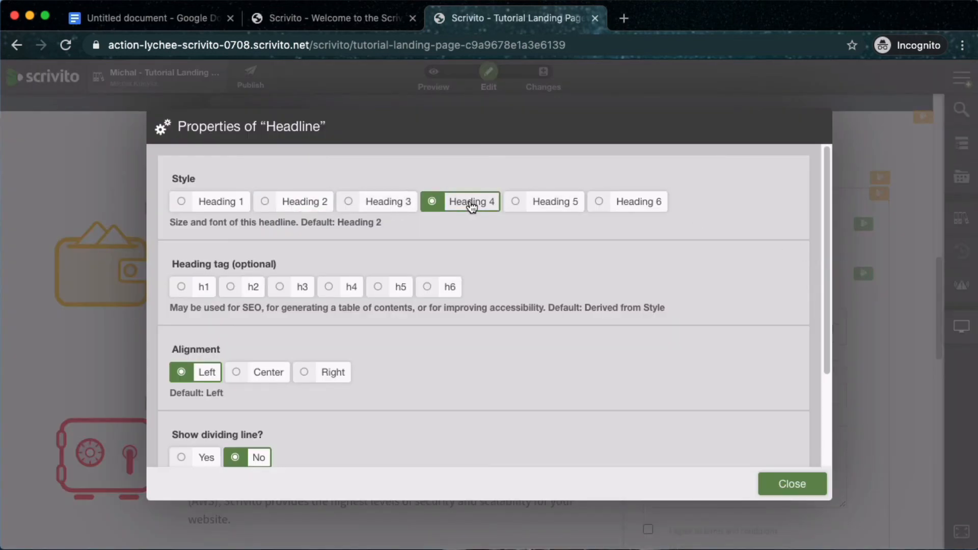
pyautogui.click(790, 481)
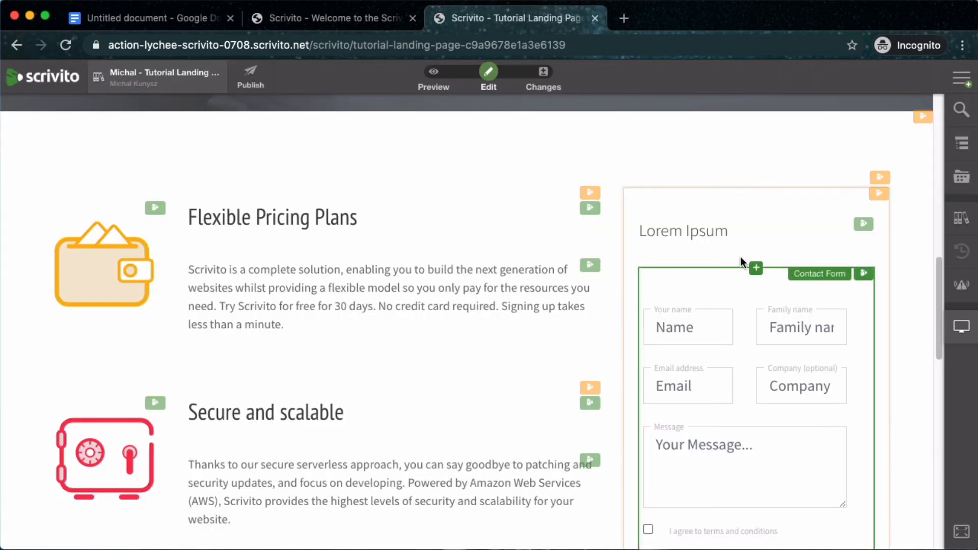
# Step: Replace the box headline's text with "Leave your details and we'll contact you as soon as possible."
pyautogui.tripleClick(703, 229)
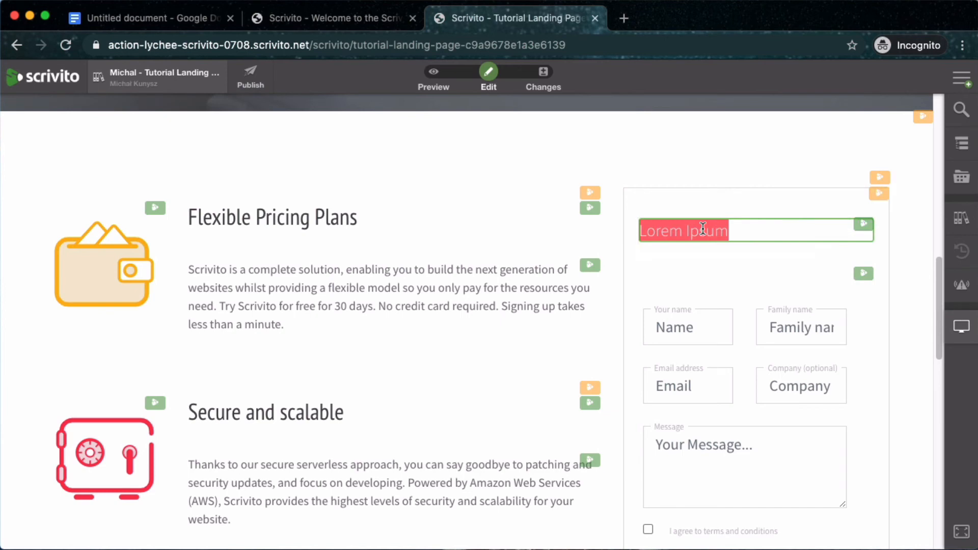
pyautogui.write('Le')
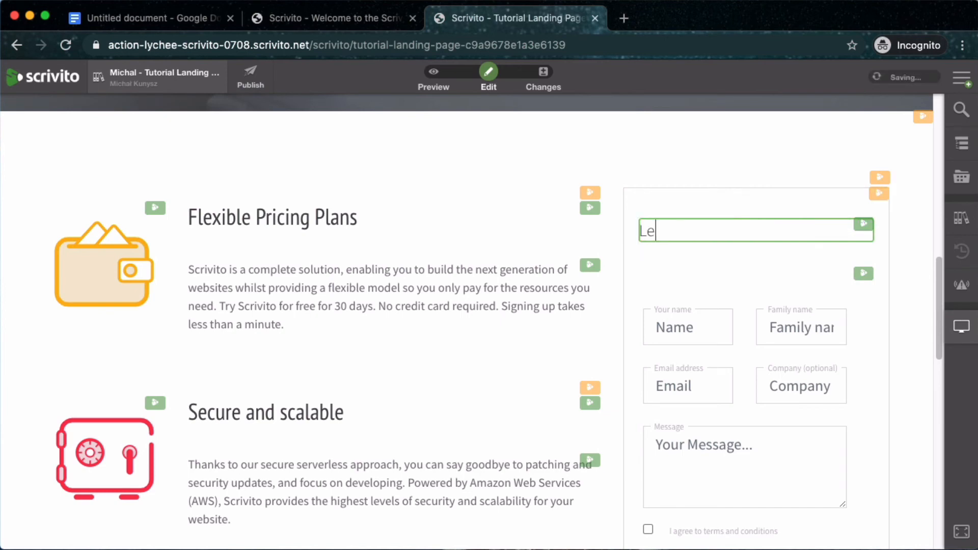
pyautogui.write("ave your details and we'll contact you as soon as possibl")
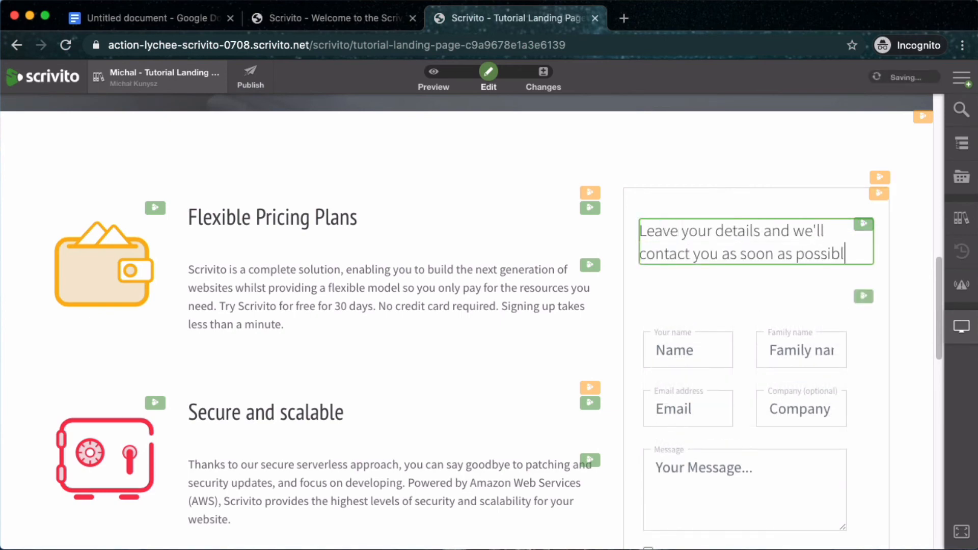
pyautogui.write('e.')
# Step: Preview the landing page and examine the bordered contact form box beside the feature blocks, down to the footer
pyautogui.scroll(-1, 471, 305)
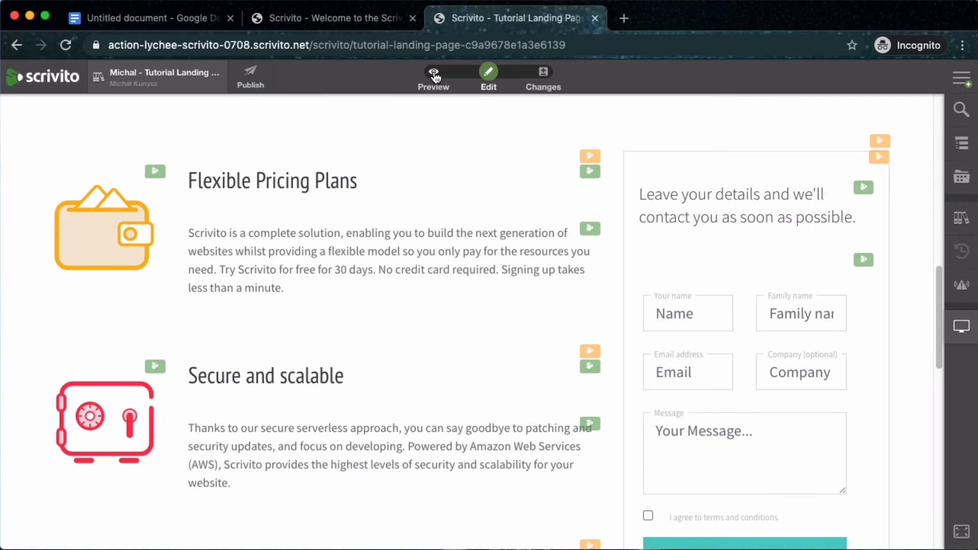
pyautogui.click(434, 74)
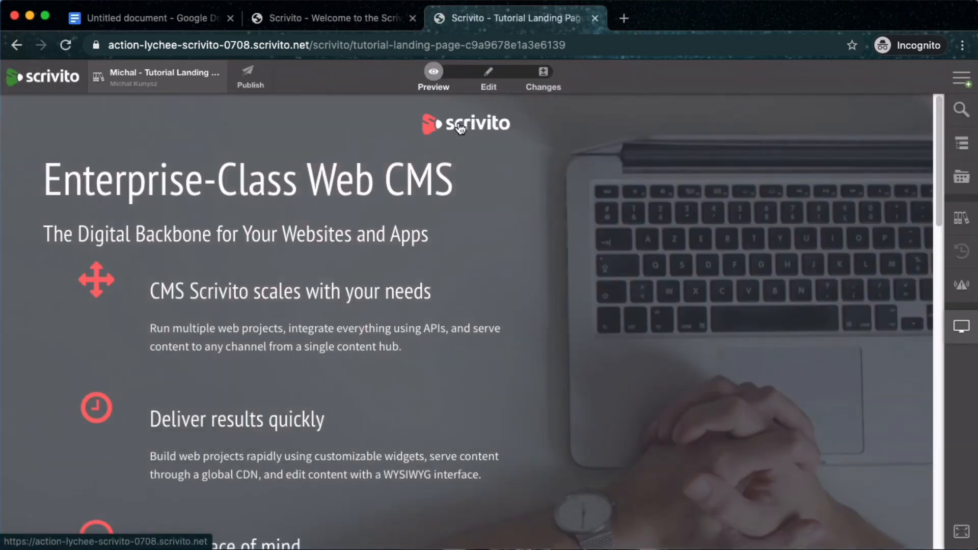
pyautogui.scroll(-6, 461, 127)
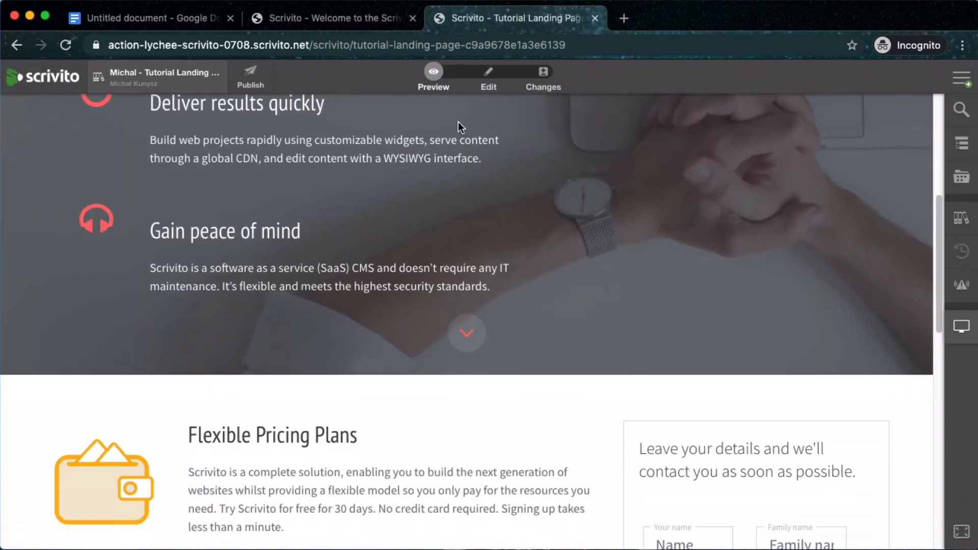
pyautogui.scroll(-5, 461, 127)
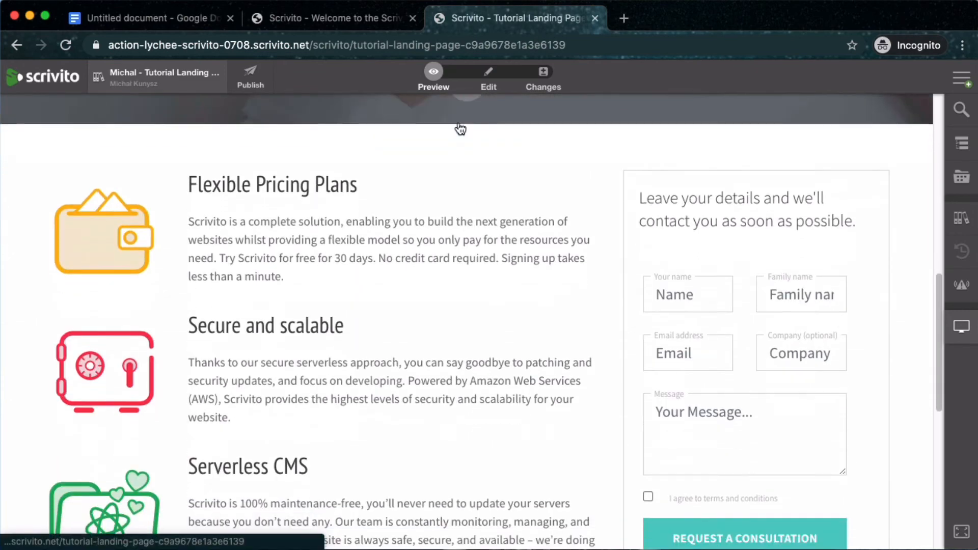
pyautogui.scroll(-2, 460, 128)
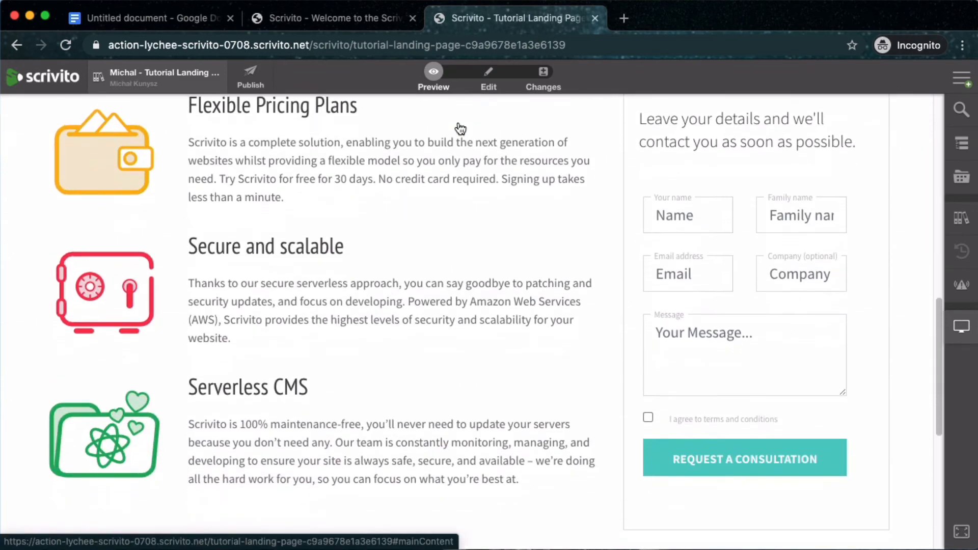
pyautogui.scroll(-7, 461, 129)
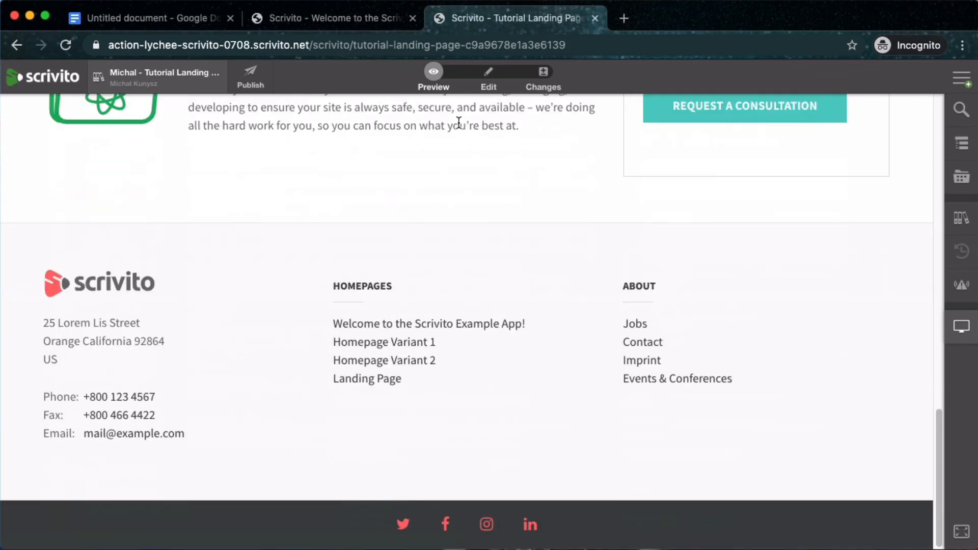
# Step: Return to edit mode and try adding a Headline widget below the Columns widget within the same section
pyautogui.scroll(1, 459, 123)
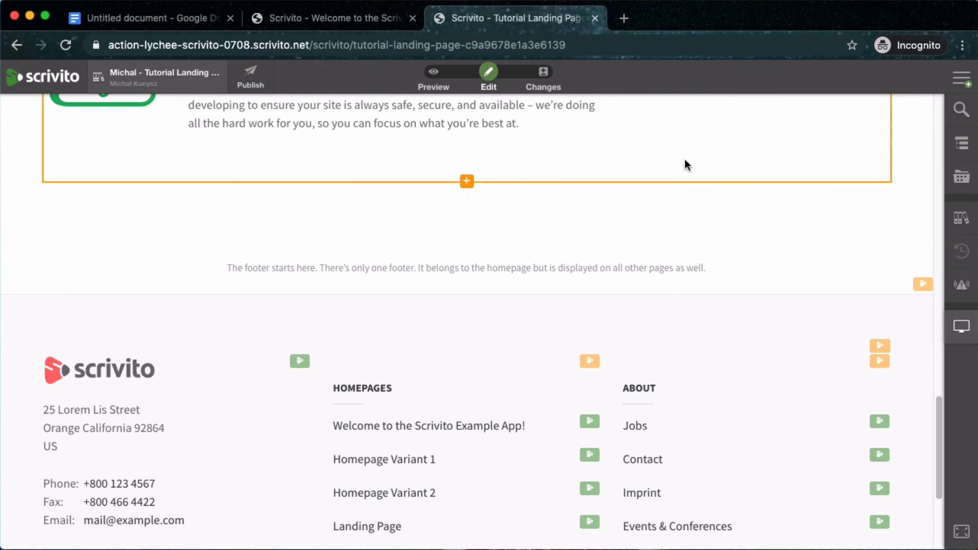
pyautogui.scroll(10, 878, 160)
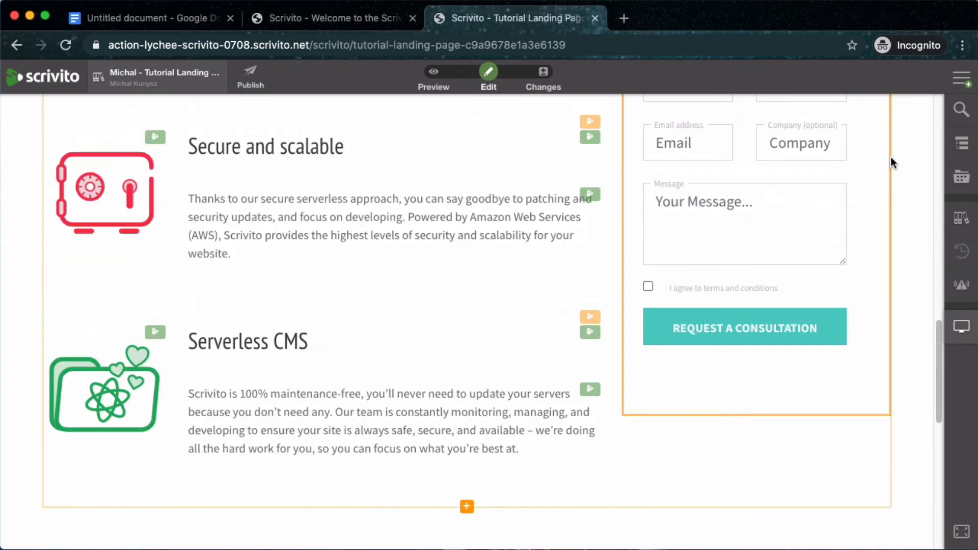
pyautogui.scroll(4, 891, 157)
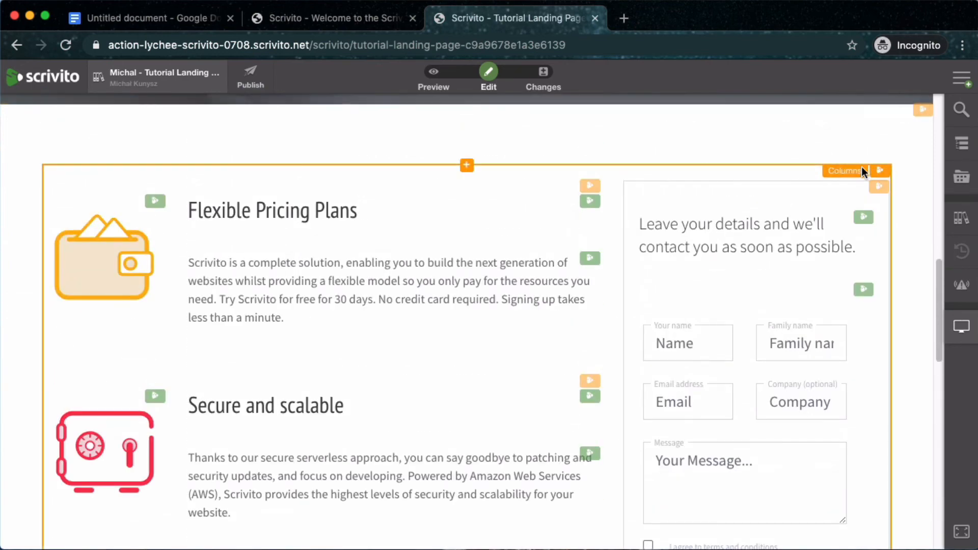
pyautogui.scroll(-8, 862, 167)
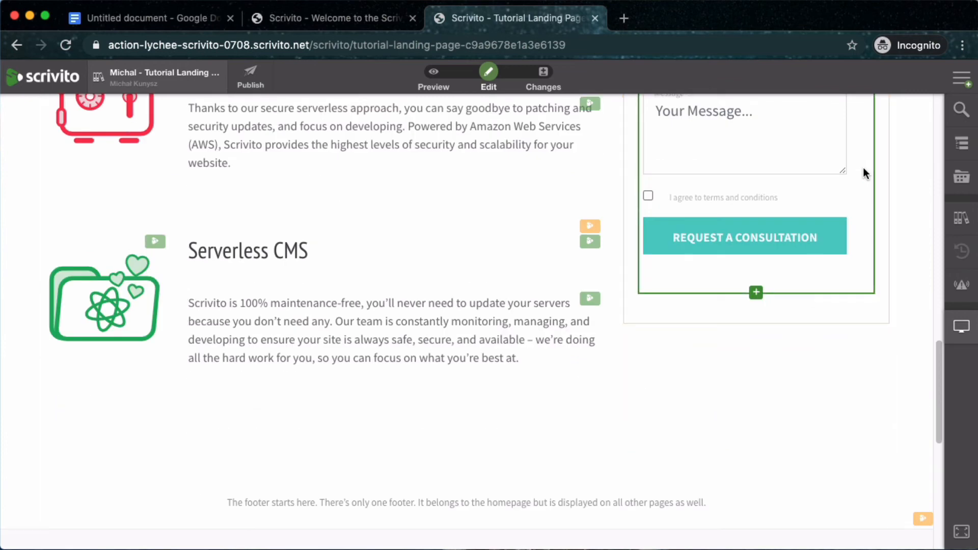
pyautogui.click(467, 417)
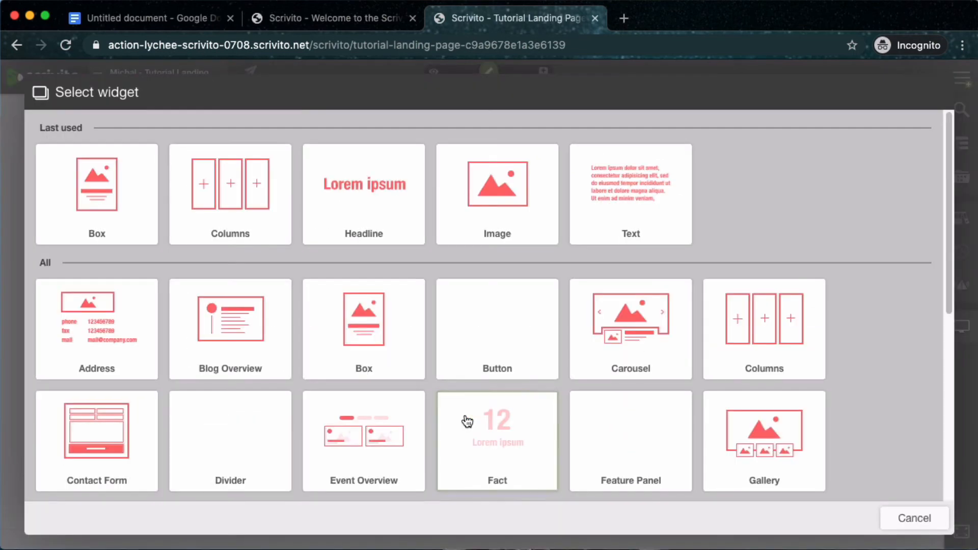
pyautogui.click(423, 229)
pyautogui.click(197, 375)
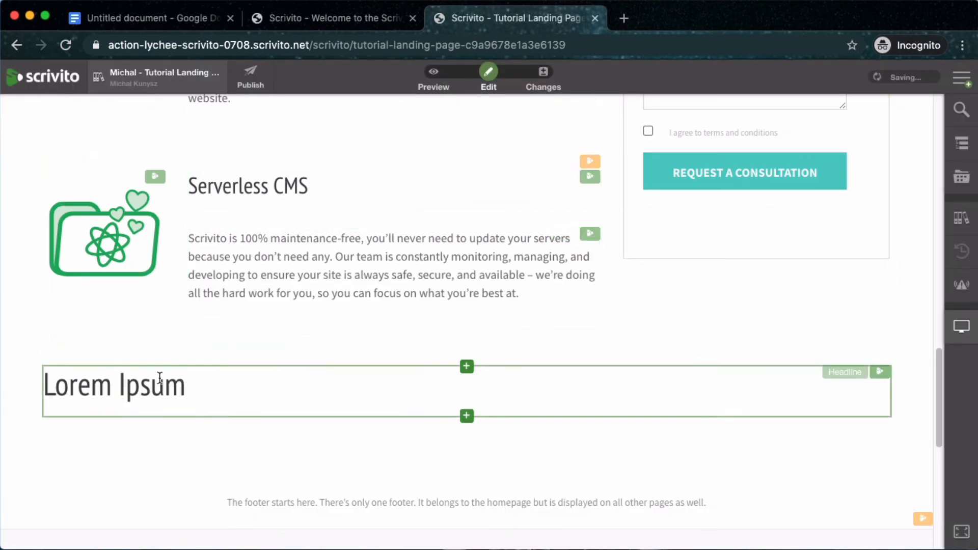
pyautogui.click(831, 339)
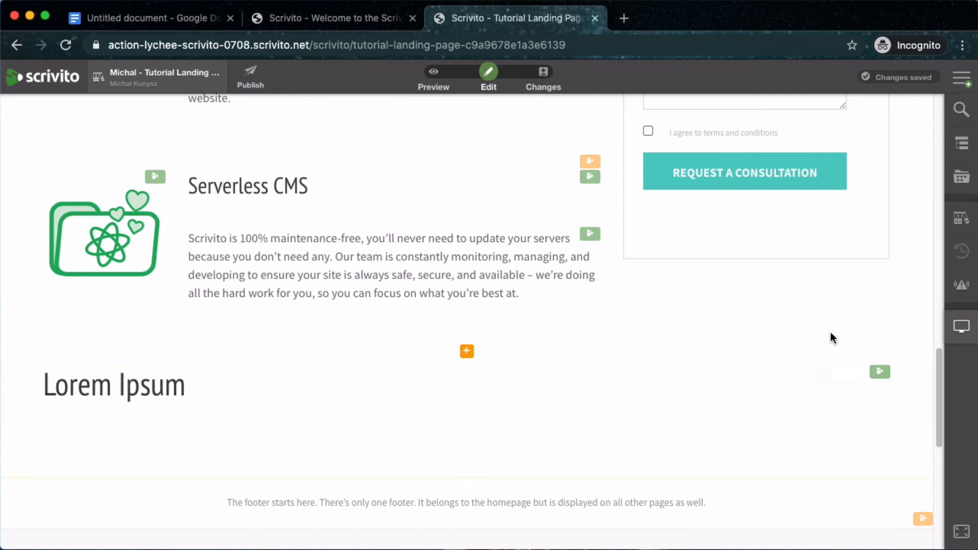
# Step: Delete the placeholder Headline widget below the Columns widget
pyautogui.click(881, 374)
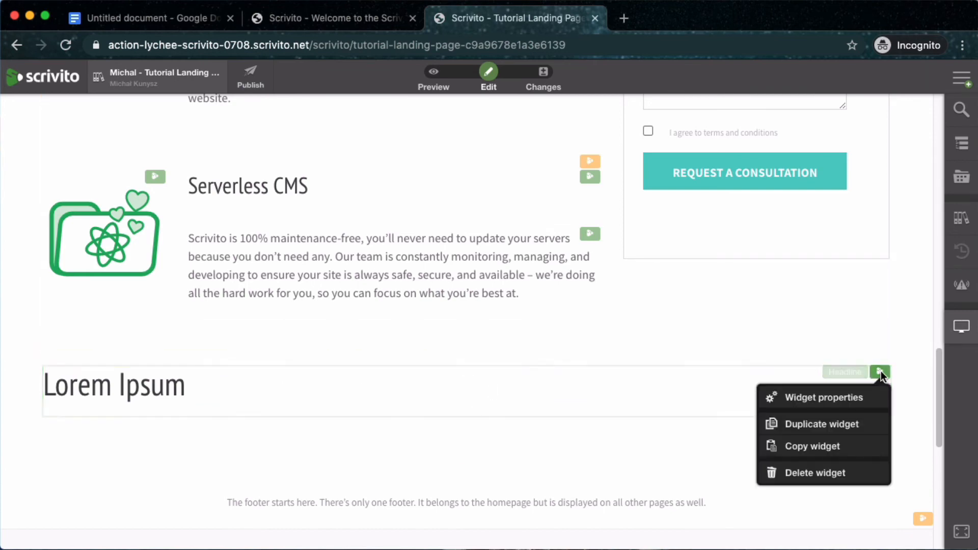
pyautogui.click(854, 469)
pyautogui.click(566, 362)
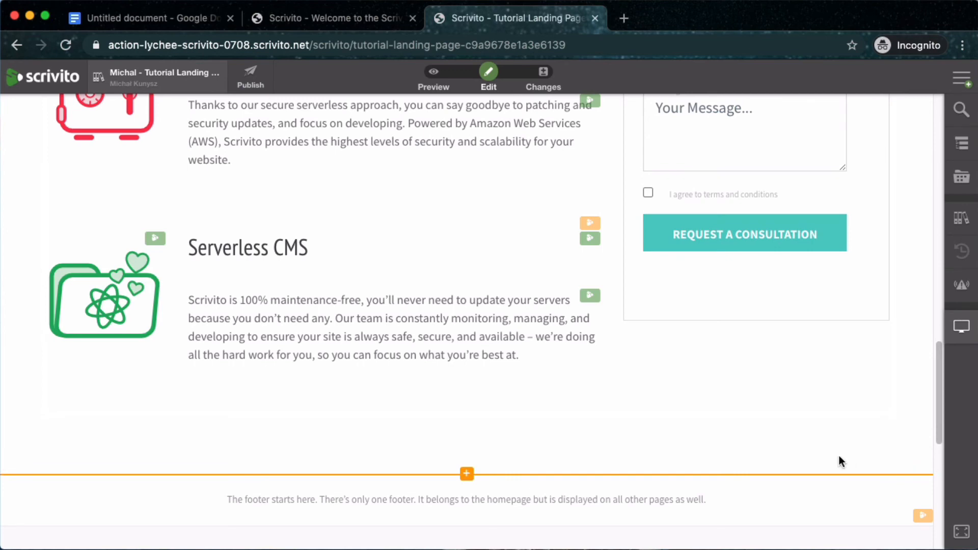
# Step: Add a new empty section between the feature and contact form section and the footer
pyautogui.scroll(10, 924, 436)
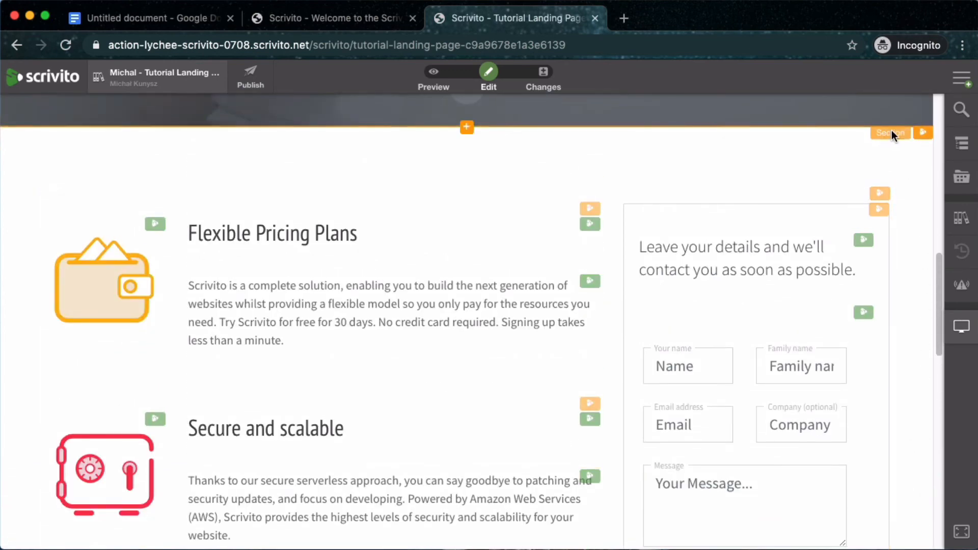
pyautogui.scroll(-10, 913, 169)
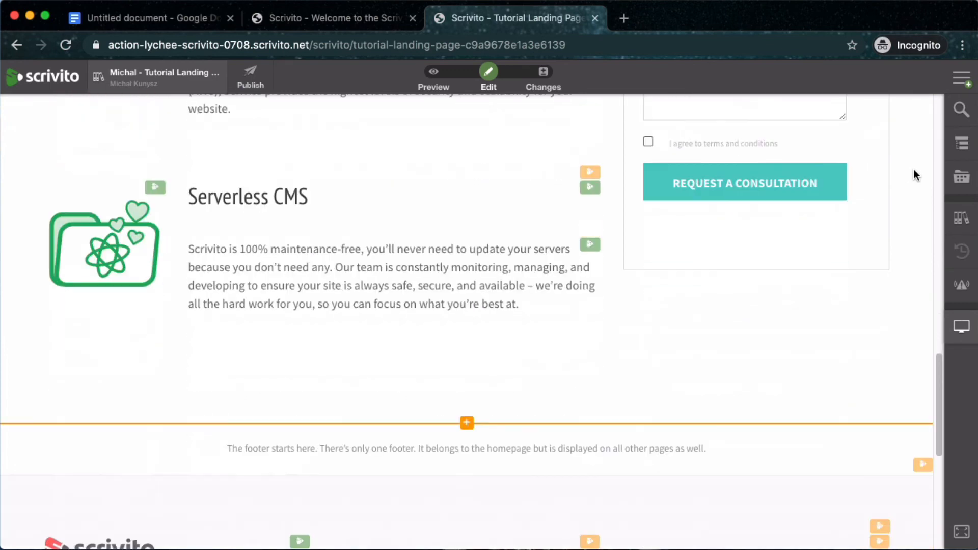
pyautogui.scroll(-1, 911, 245)
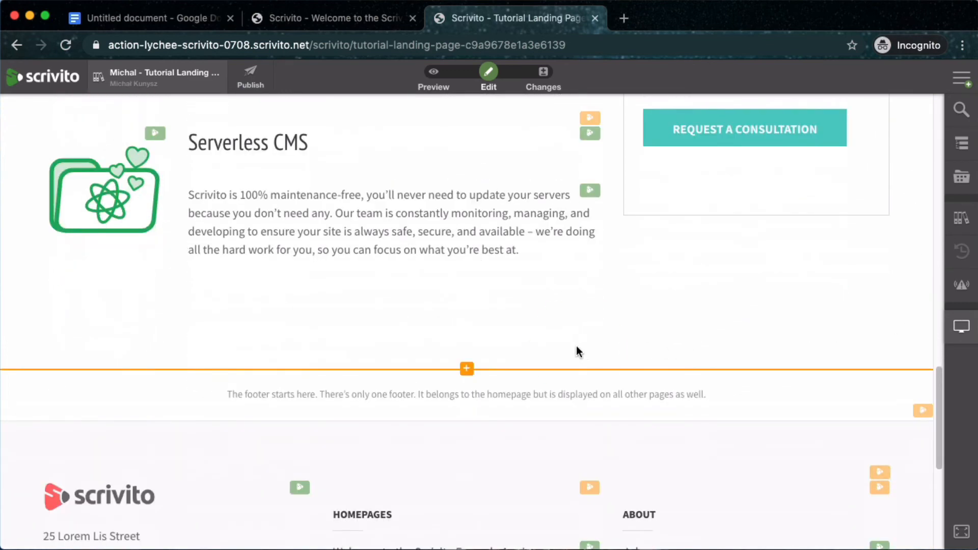
pyautogui.click(465, 368)
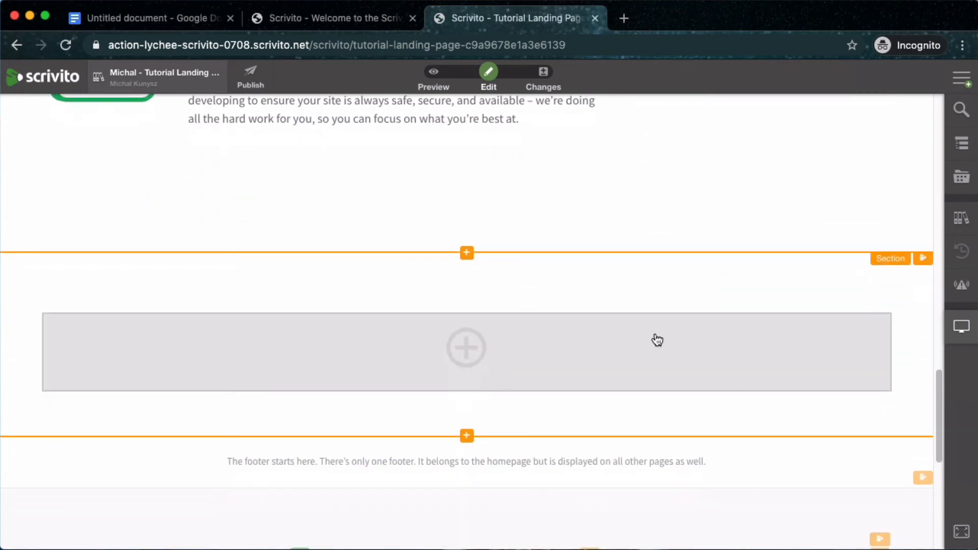
# Step: Add a Testimonial Slider widget to the empty section above the footer
pyautogui.click(467, 346)
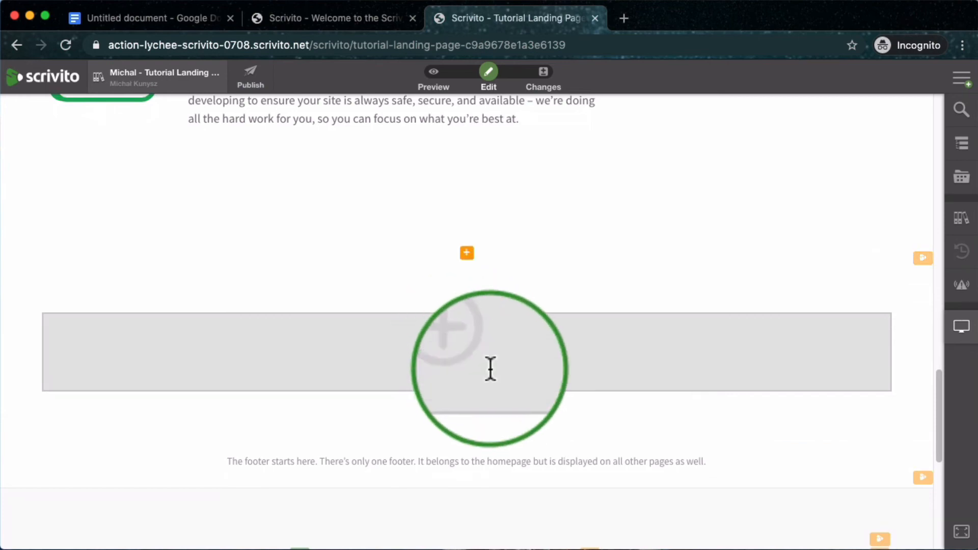
pyautogui.scroll(-1, 381, 342)
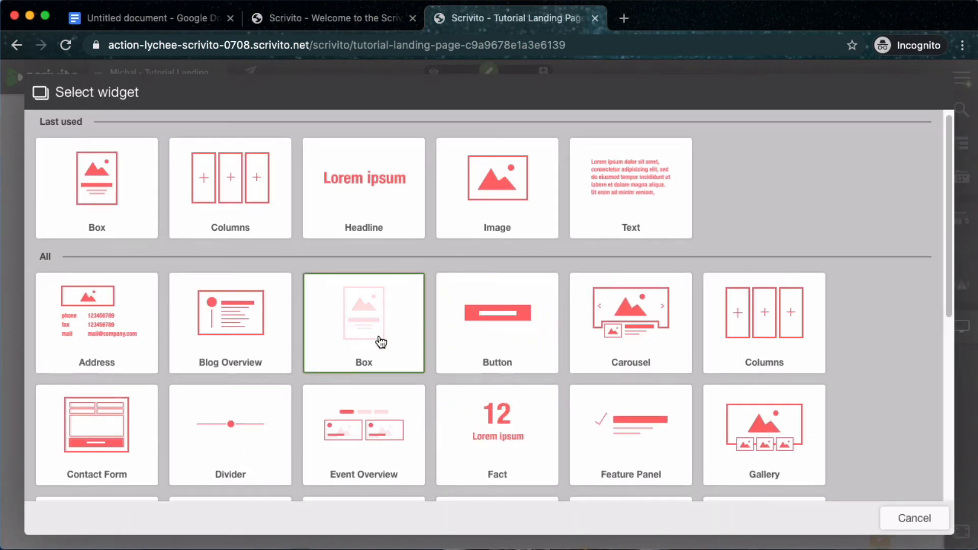
pyautogui.scroll(-4, 381, 324)
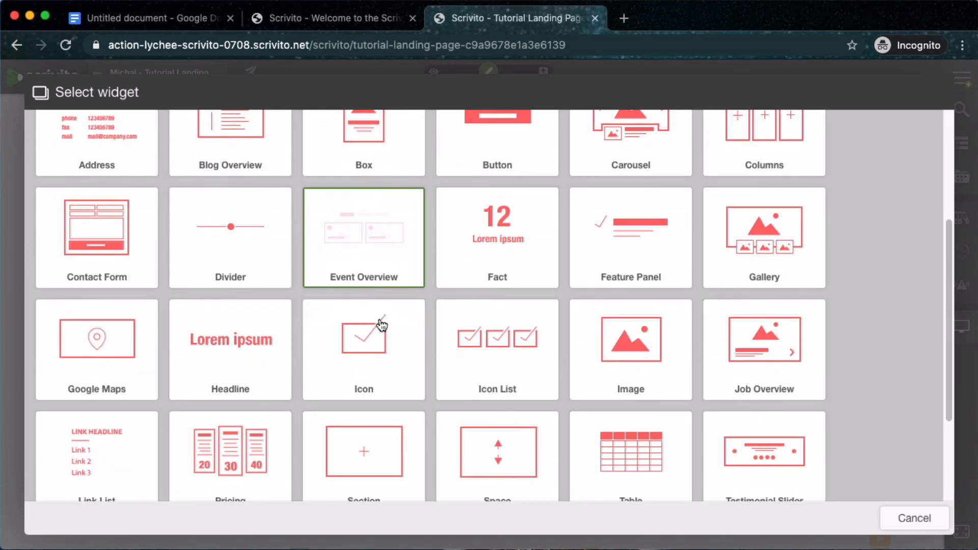
pyautogui.scroll(-2, 382, 323)
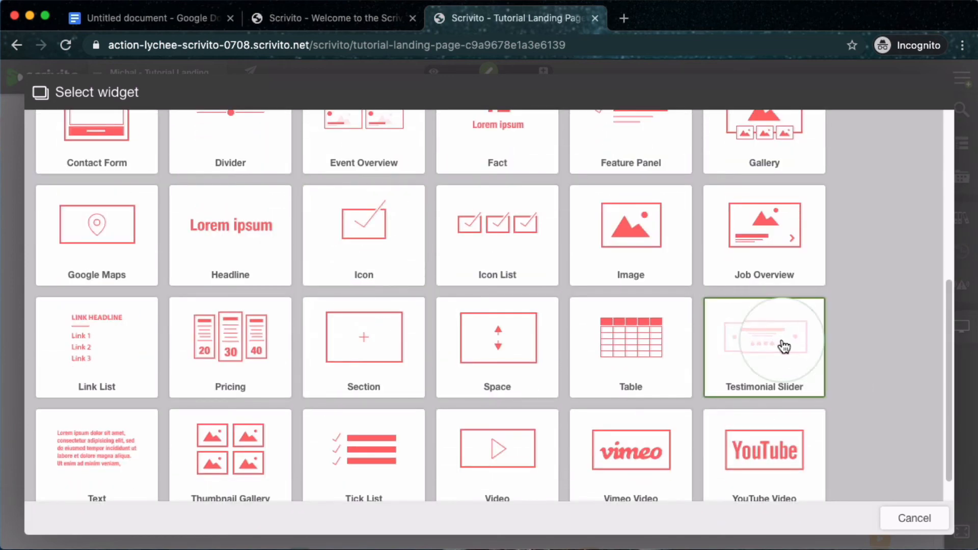
pyautogui.click(757, 331)
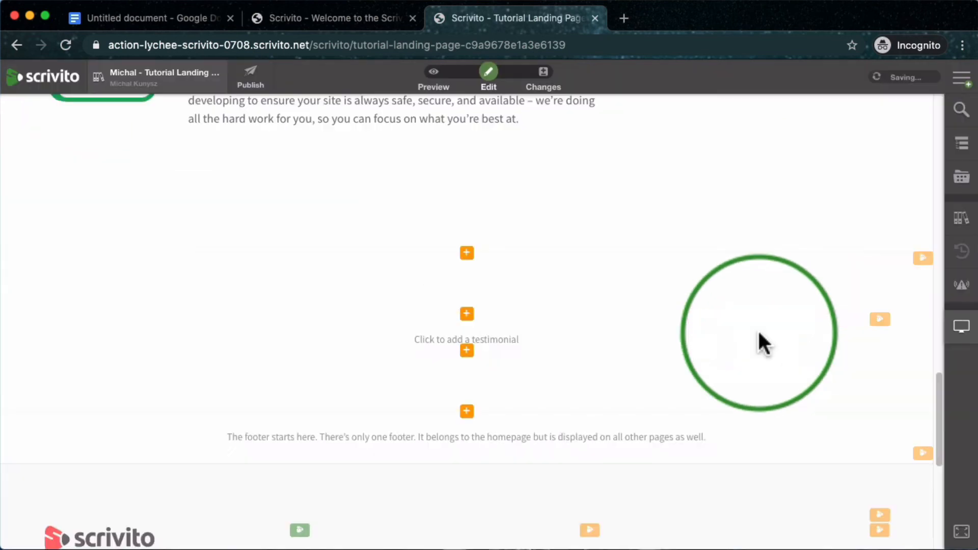
# Step: Add a first testimonial to the slider and expand its entry in the widget's properties
pyautogui.click(880, 322)
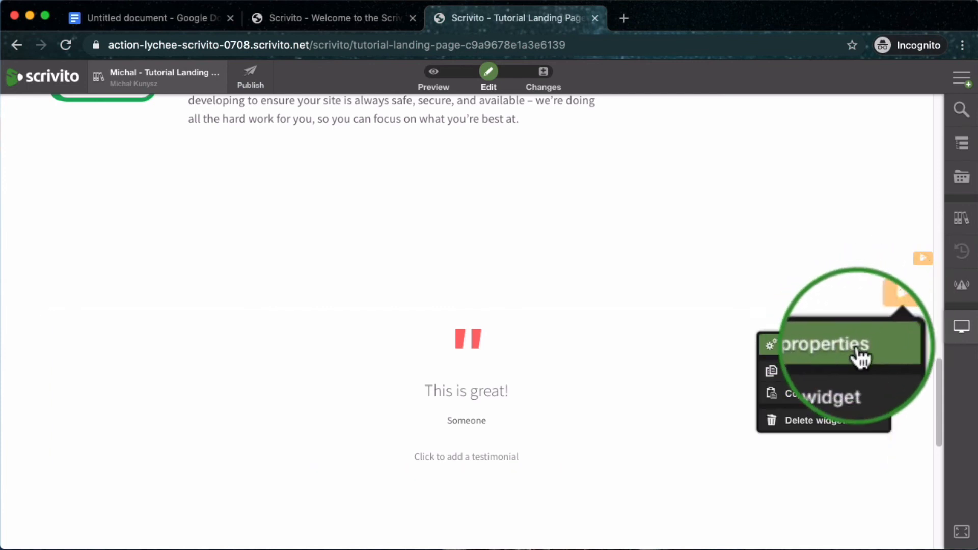
pyautogui.click(856, 345)
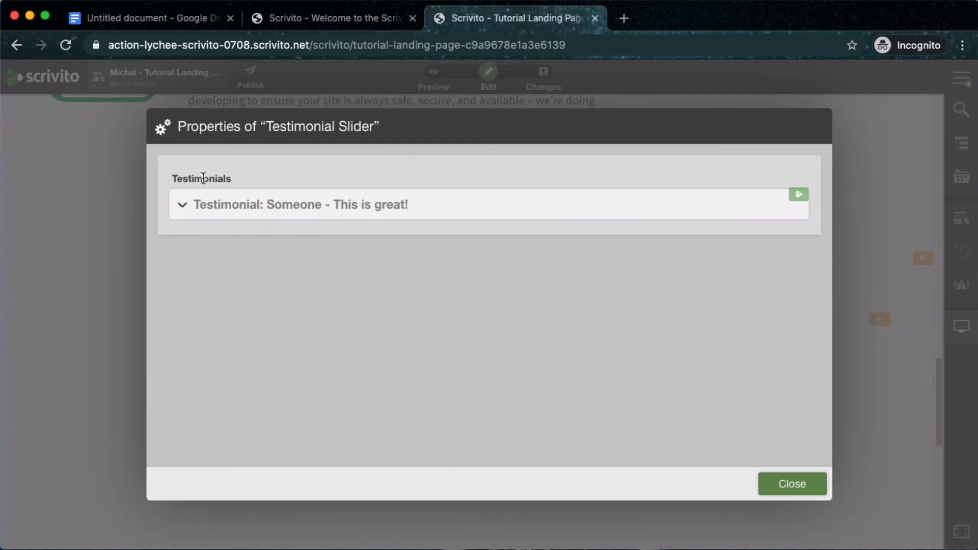
pyautogui.click(182, 205)
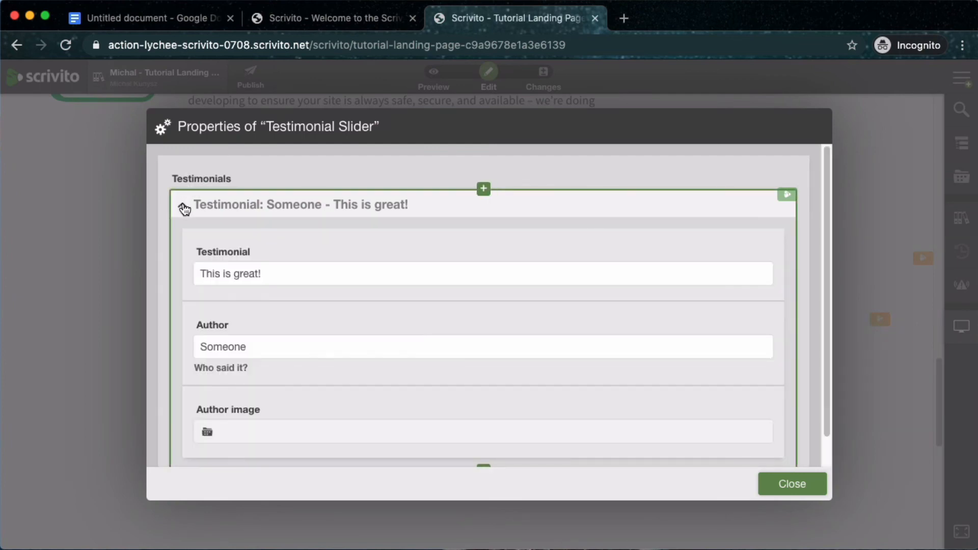
pyautogui.click(183, 206)
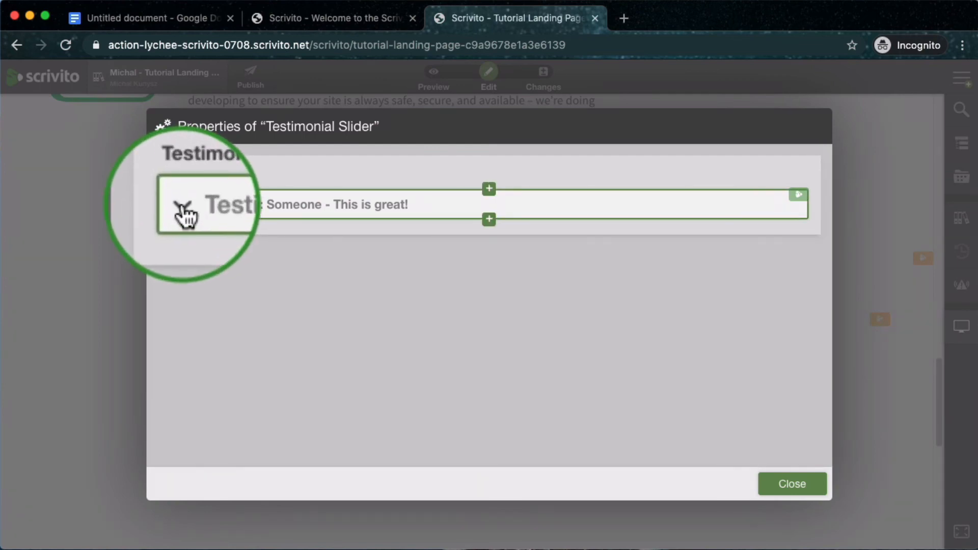
pyautogui.click(183, 206)
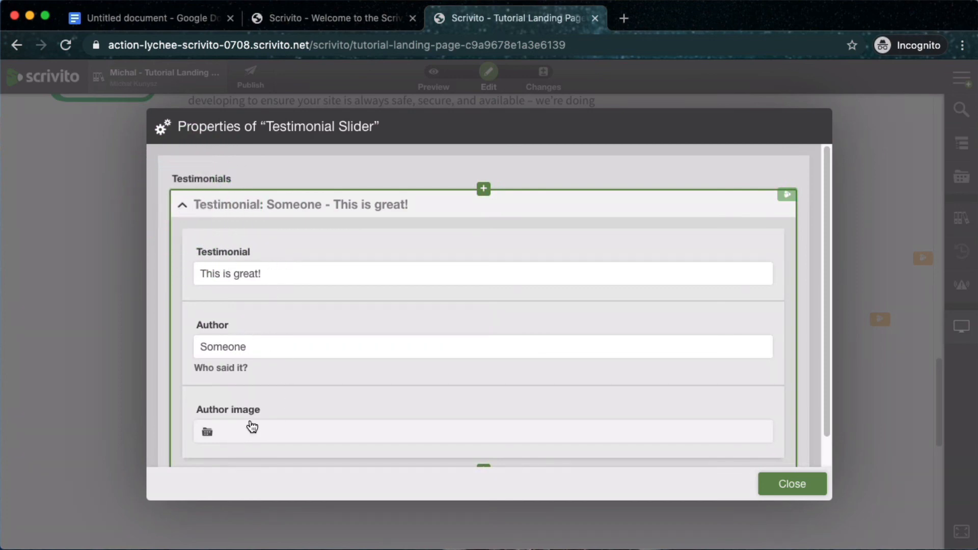
pyautogui.scroll(-1, 252, 426)
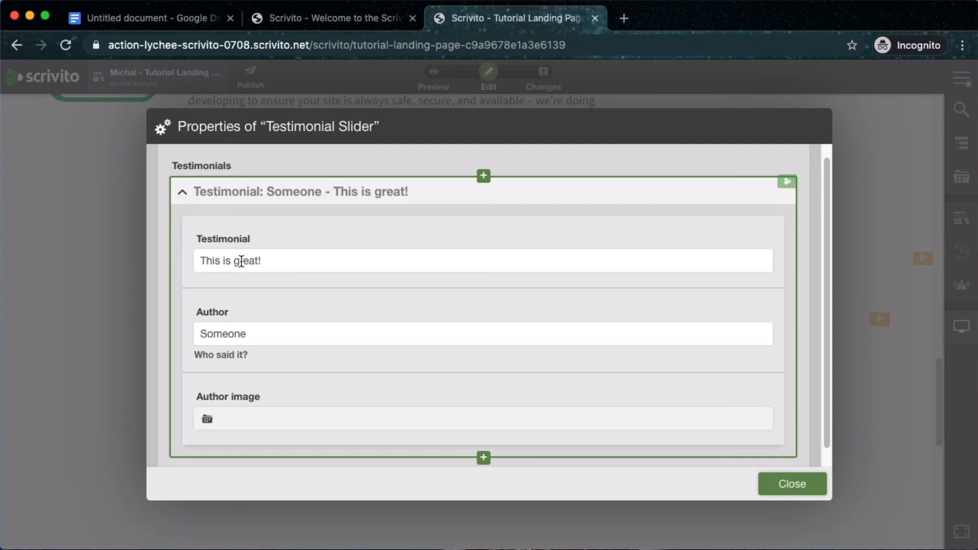
# Step: Replace the first testimonial's text with the Google Docs quote beginning "We cannot get enough of Web CMS Scrivito's usability"
pyautogui.click(161, 19)
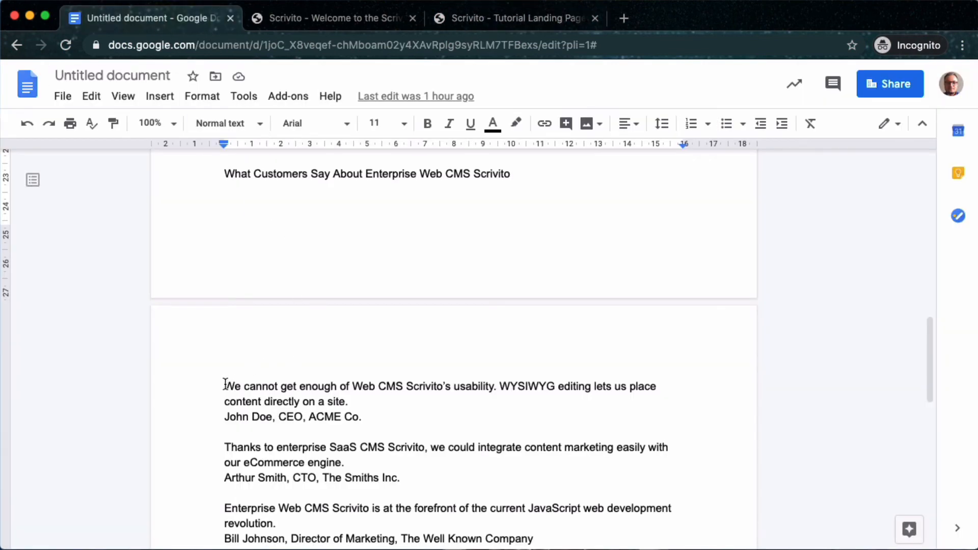
pyautogui.moveTo(226, 383); pyautogui.dragTo(350, 402)
pyautogui.press('super+c')
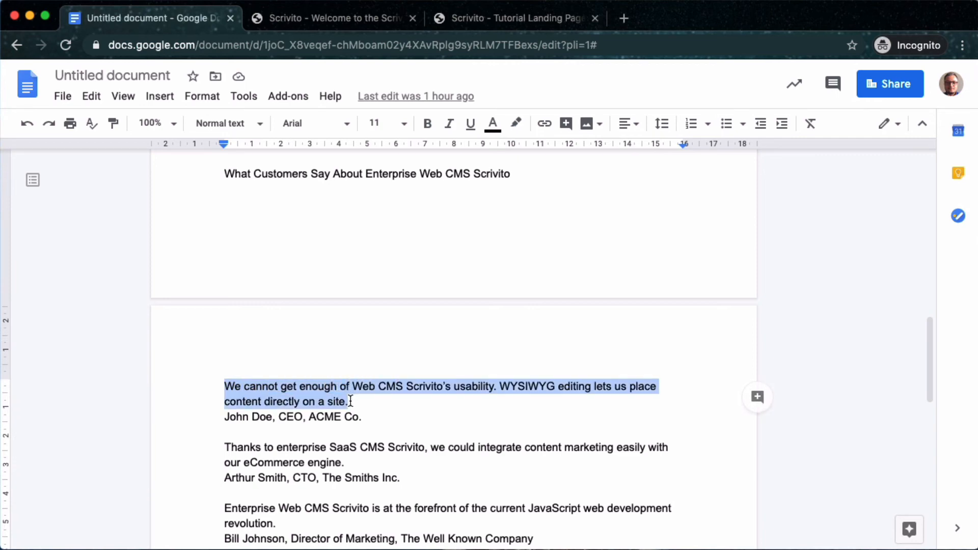
pyautogui.click(448, 18)
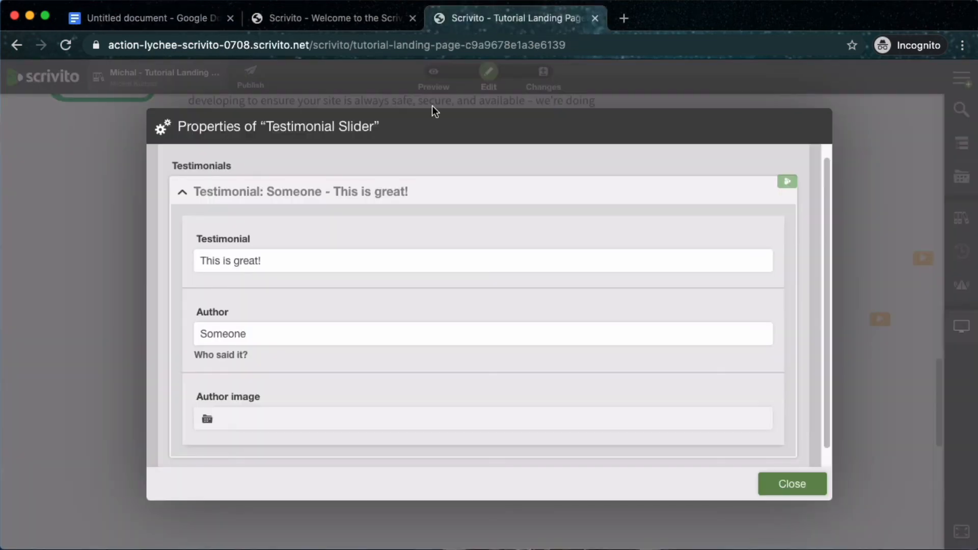
pyautogui.click(284, 260)
pyautogui.press('super+a')
pyautogui.press('super+v')
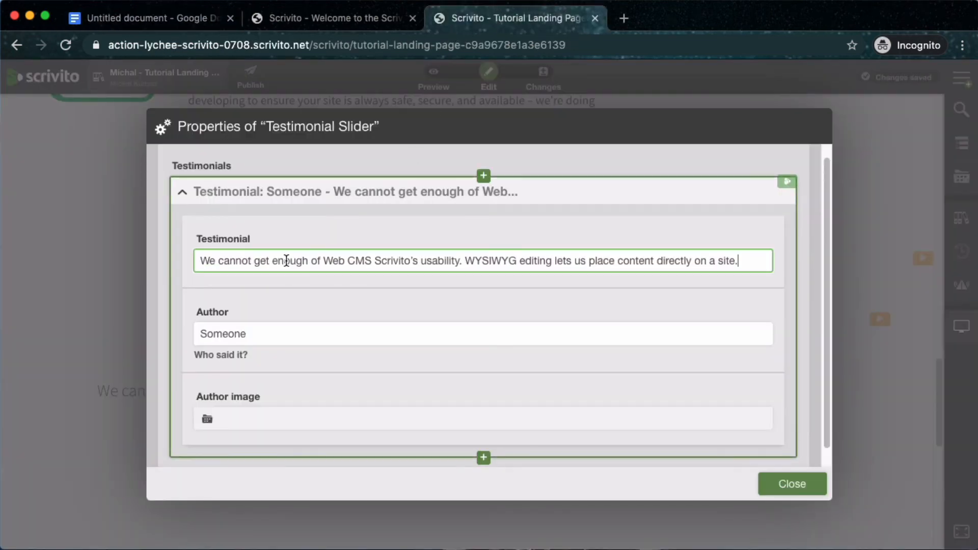
# Step: Set the first testimonial's author to the full name, CEO title and ACME Co. line below its quote in Google Docs
pyautogui.click(189, 16)
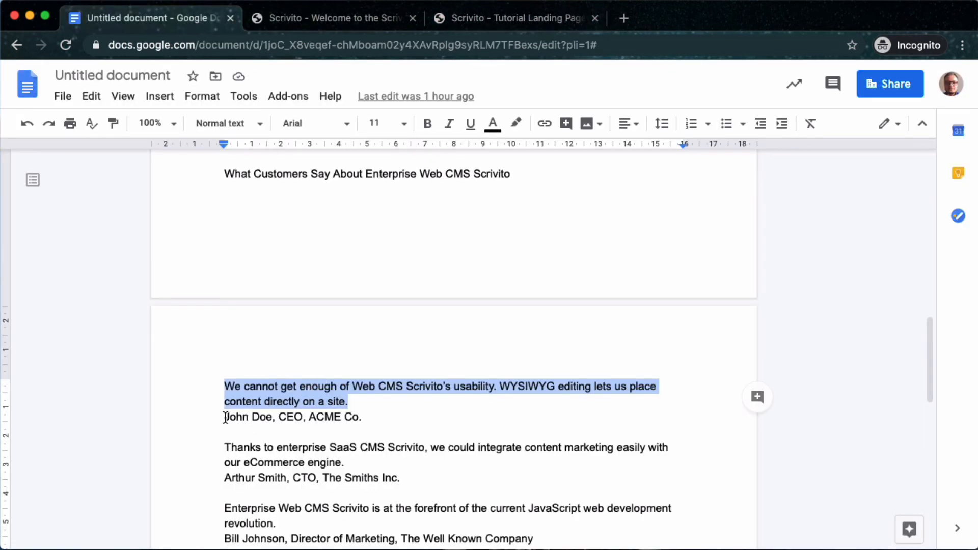
pyautogui.moveTo(226, 418); pyautogui.dragTo(359, 418)
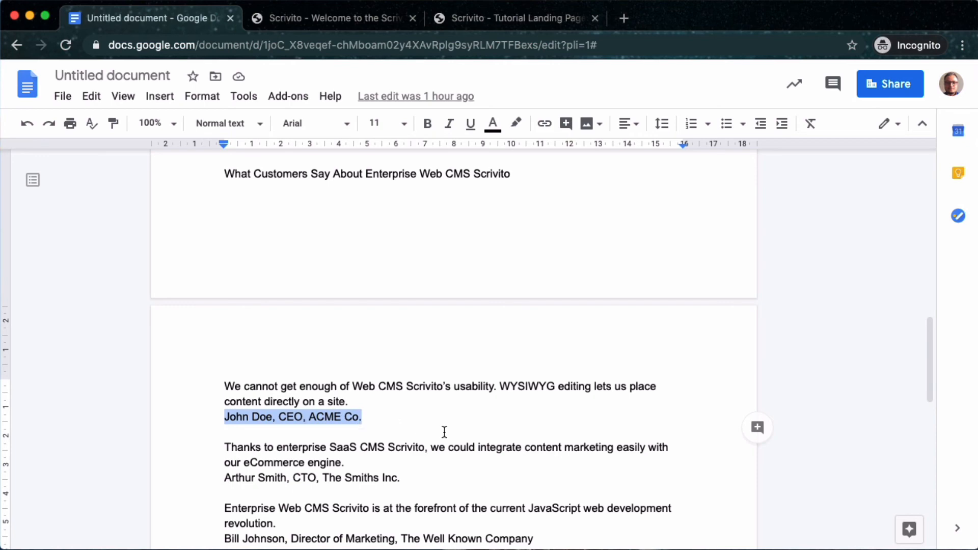
pyautogui.click(481, 18)
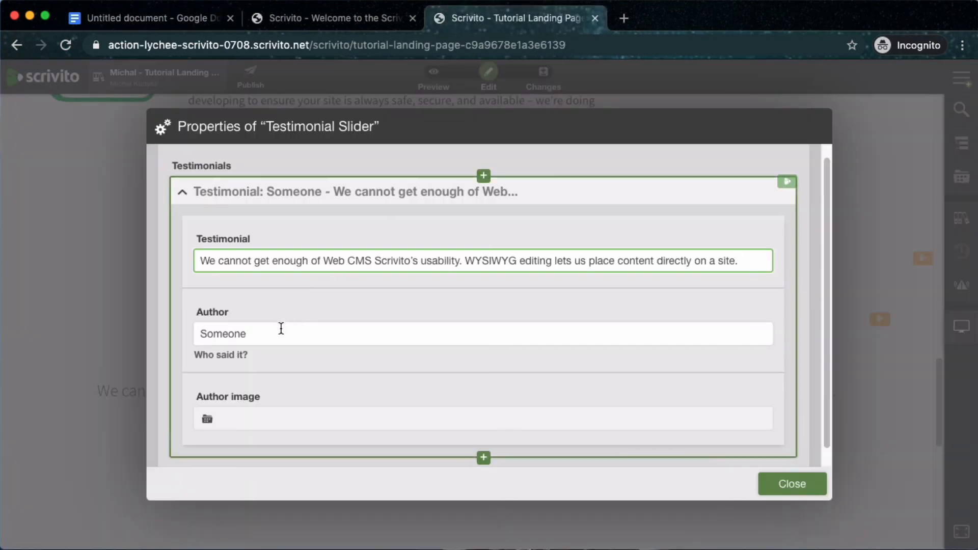
pyautogui.doubleClick(237, 326)
pyautogui.write('John Doe, CEO, ACME Co.')
# Step: Assign the "Male Portrait 3" photo as the first testimonial's author image and close the slider's properties
pyautogui.click(208, 417)
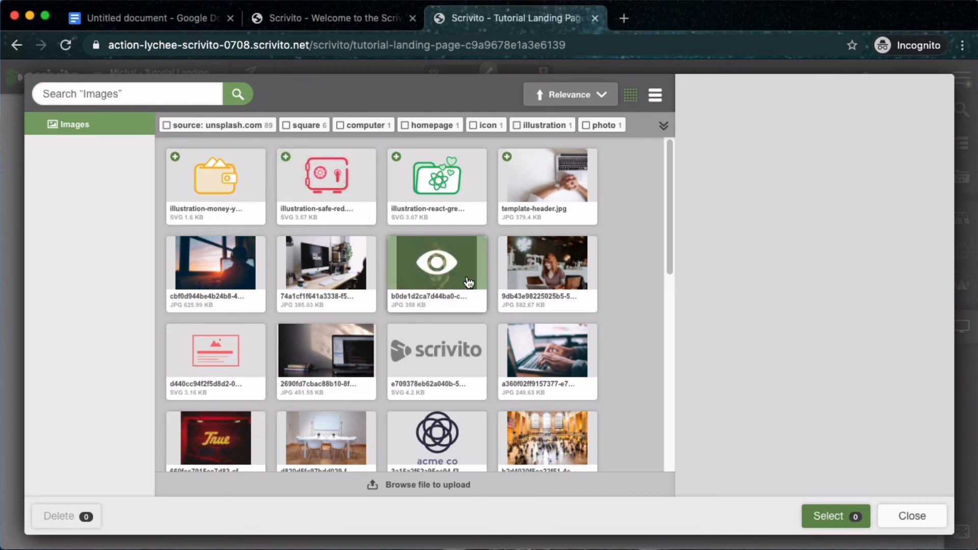
pyautogui.click(468, 283)
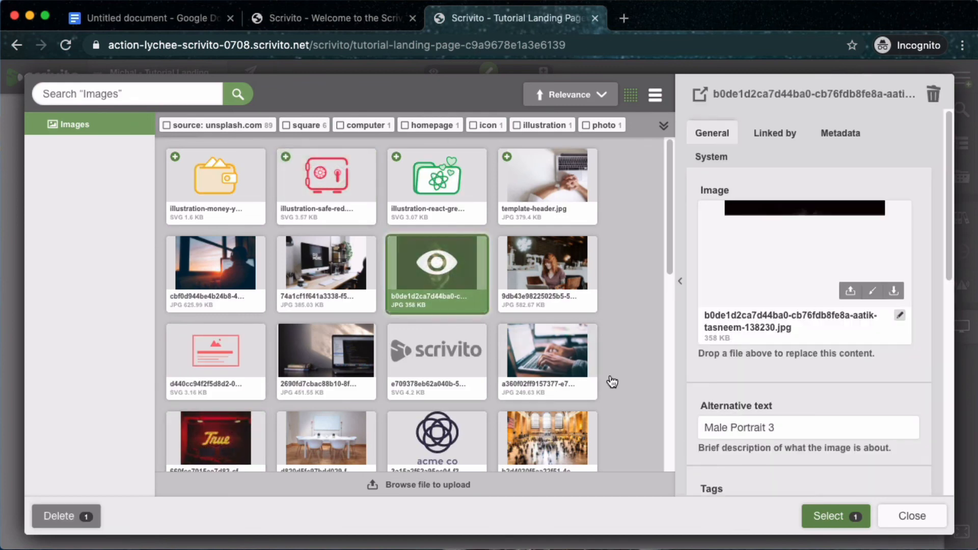
pyautogui.click(828, 516)
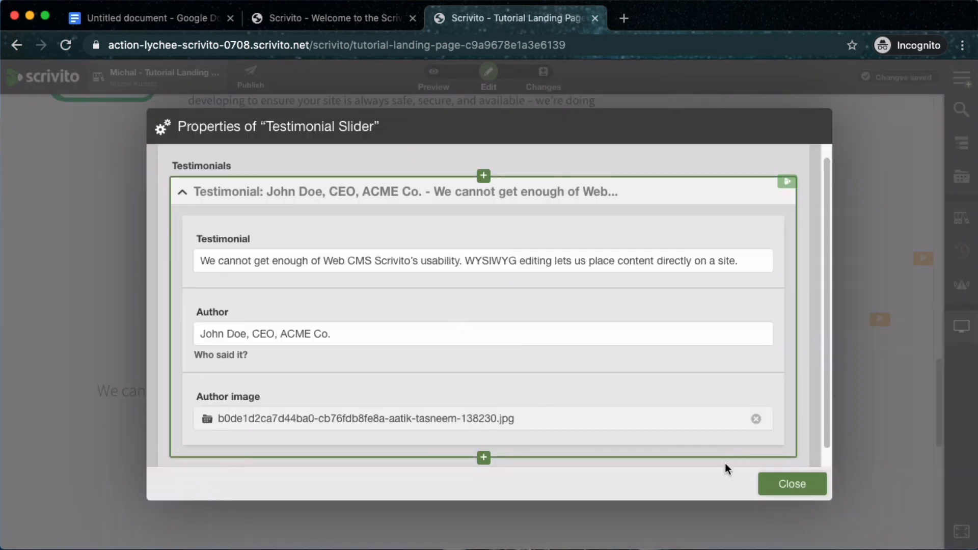
pyautogui.click(791, 481)
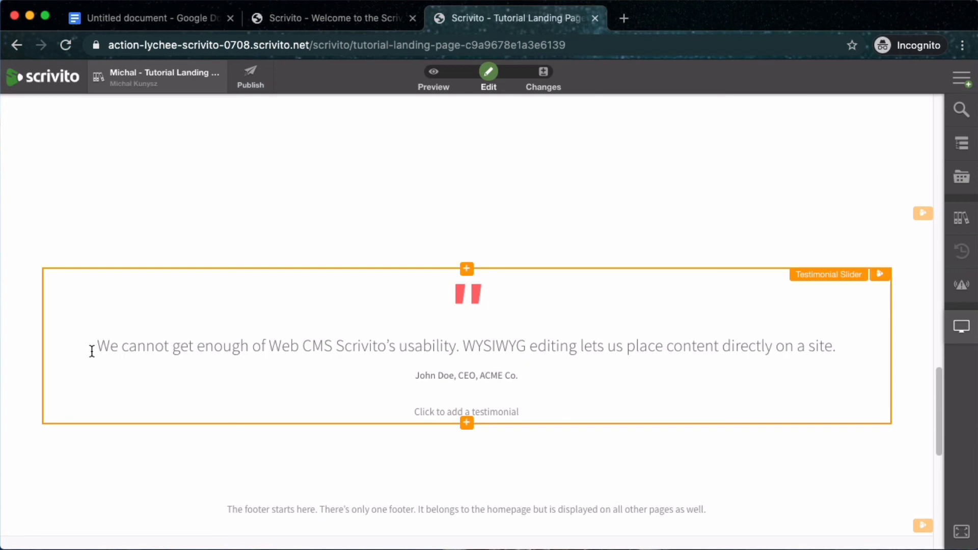
# Step: Add a second testimonial to the slider and reopen the widget's properties
pyautogui.click(503, 412)
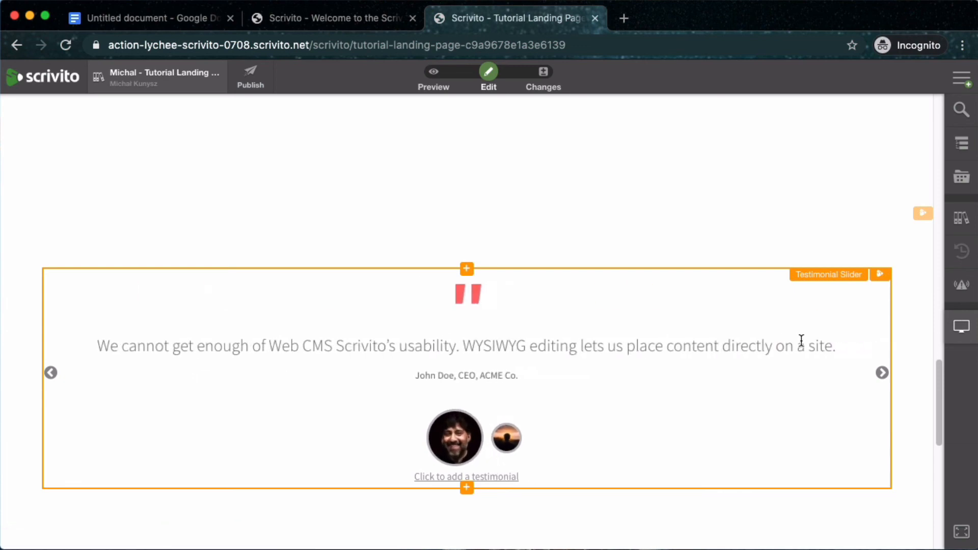
pyautogui.click(881, 276)
pyautogui.click(820, 299)
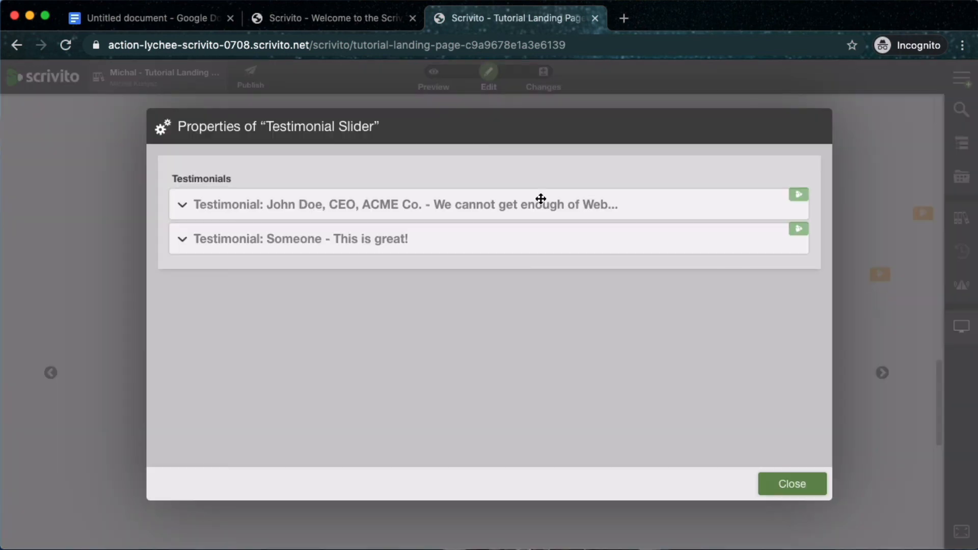
# Step: Replace the second testimonial's text with the Google Docs quote beginning "Thanks to enterprise SaaS CMS Scrivito"
pyautogui.click(174, 20)
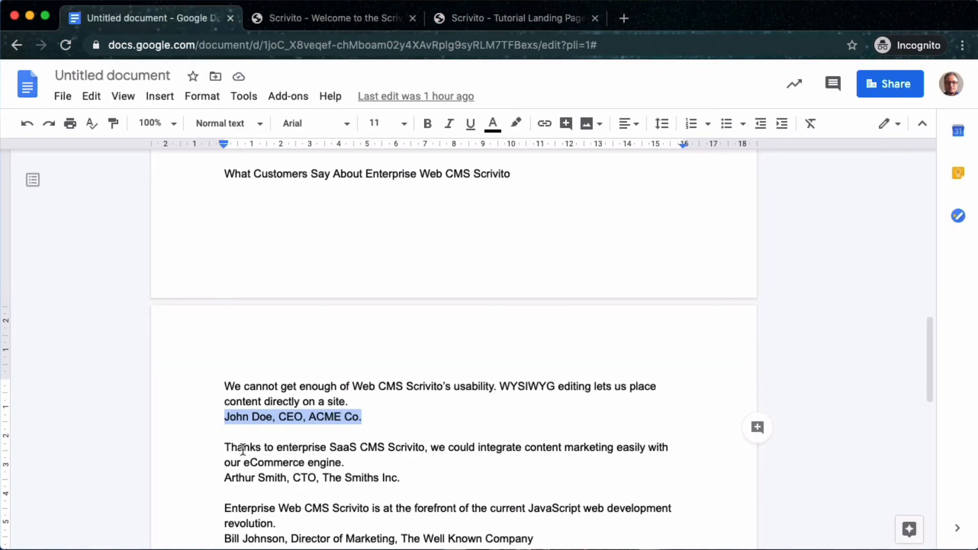
pyautogui.moveTo(226, 447); pyautogui.dragTo(381, 459)
pyautogui.press('super+c')
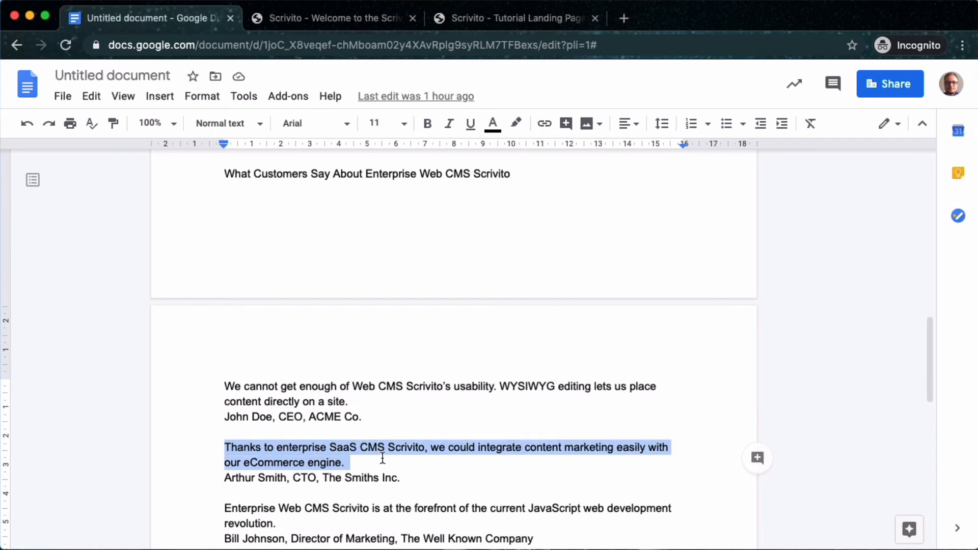
pyautogui.click(518, 20)
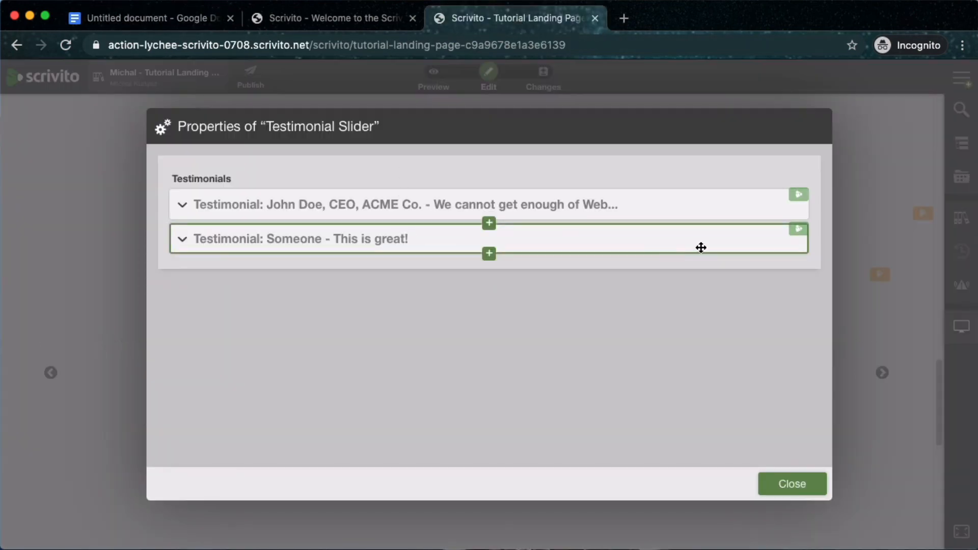
pyautogui.click(185, 240)
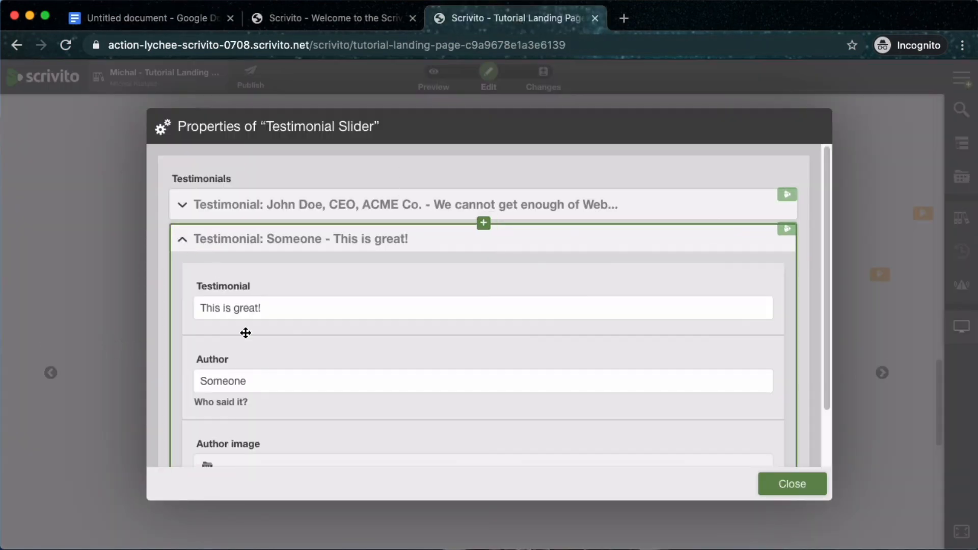
pyautogui.click(246, 310)
pyautogui.press('super+a')
pyautogui.press('super+v')
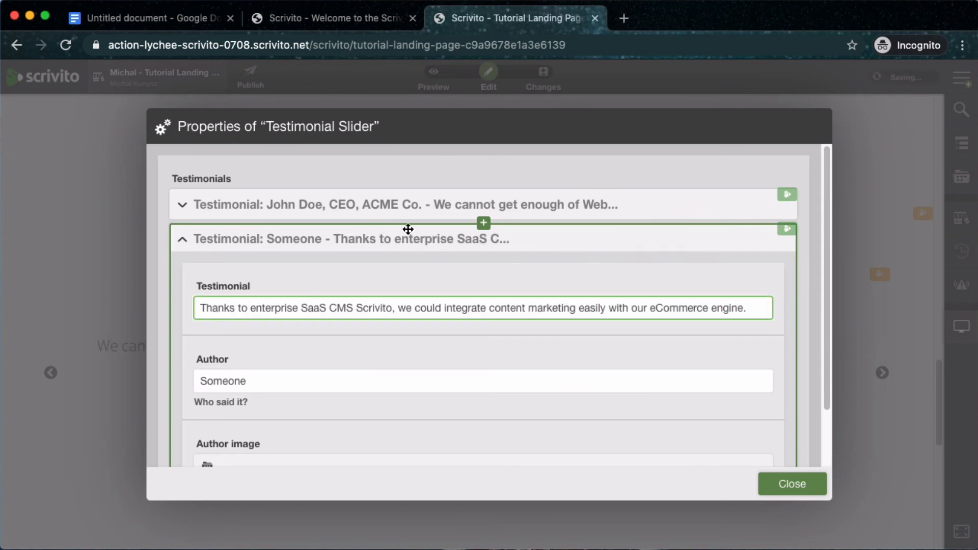
# Step: Set the second testimonial's author to the full name, CTO title and The Smiths Inc. line from Google Docs
pyautogui.click(162, 21)
pyautogui.click(301, 477)
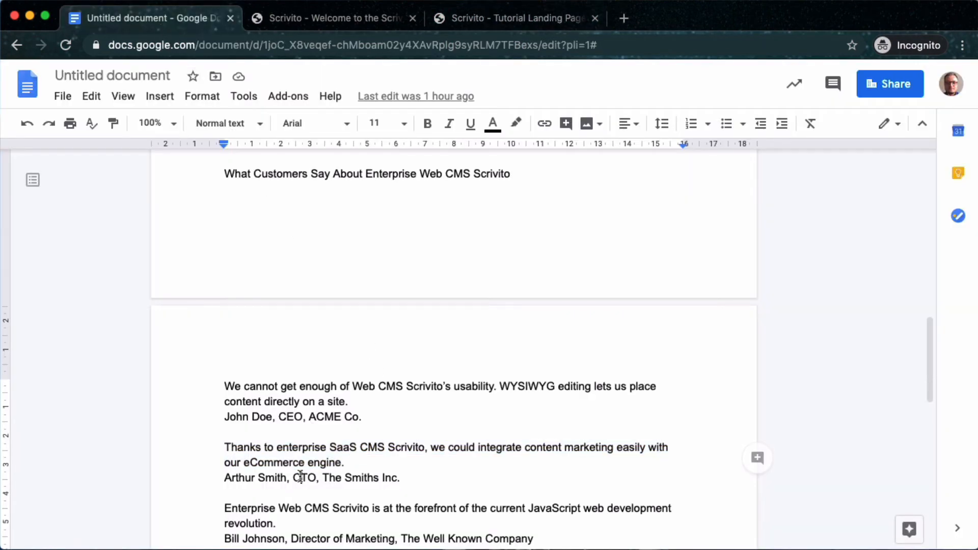
pyautogui.tripleClick(300, 477)
pyautogui.press('super+c')
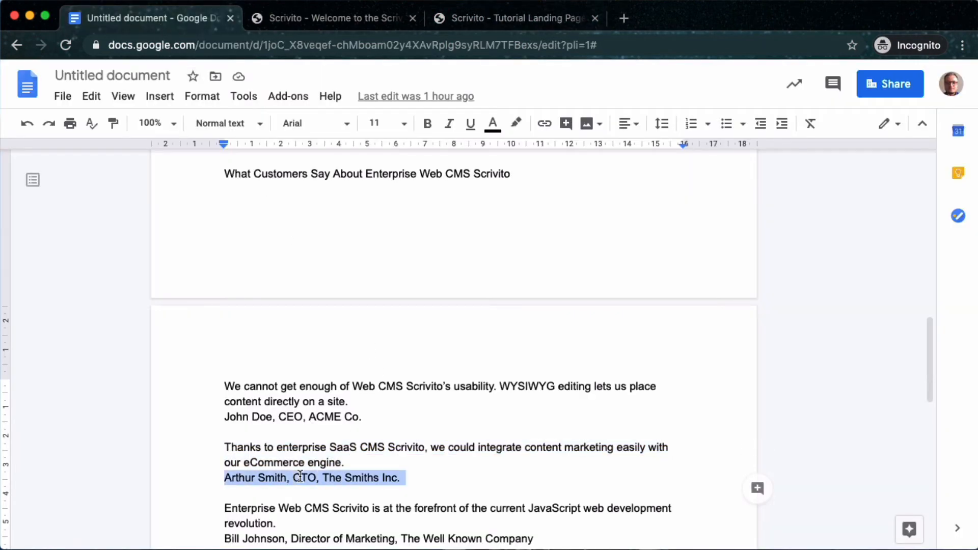
pyautogui.click(534, 18)
pyautogui.click(271, 377)
pyautogui.press('super+a')
pyautogui.press('super+v')
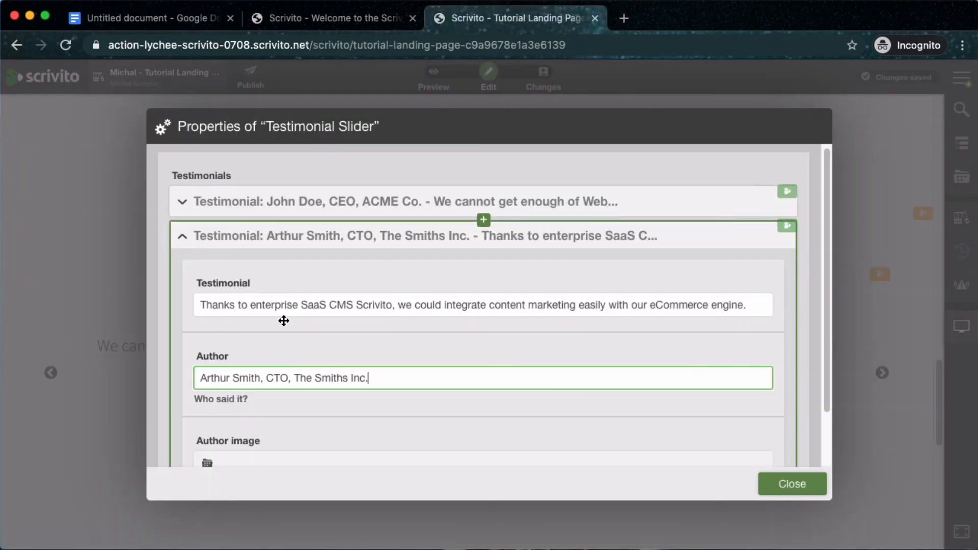
# Step: Assign the "Male Portrait 1 (Square)" photo as the second testimonial's author image
pyautogui.scroll(-2, 284, 326)
pyautogui.click(269, 403)
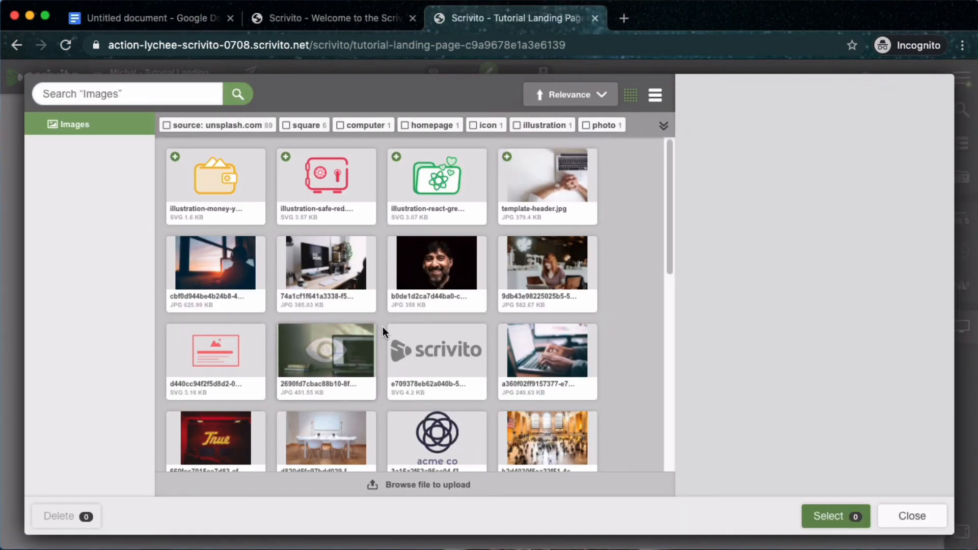
pyautogui.scroll(-10, 382, 326)
pyautogui.click(545, 361)
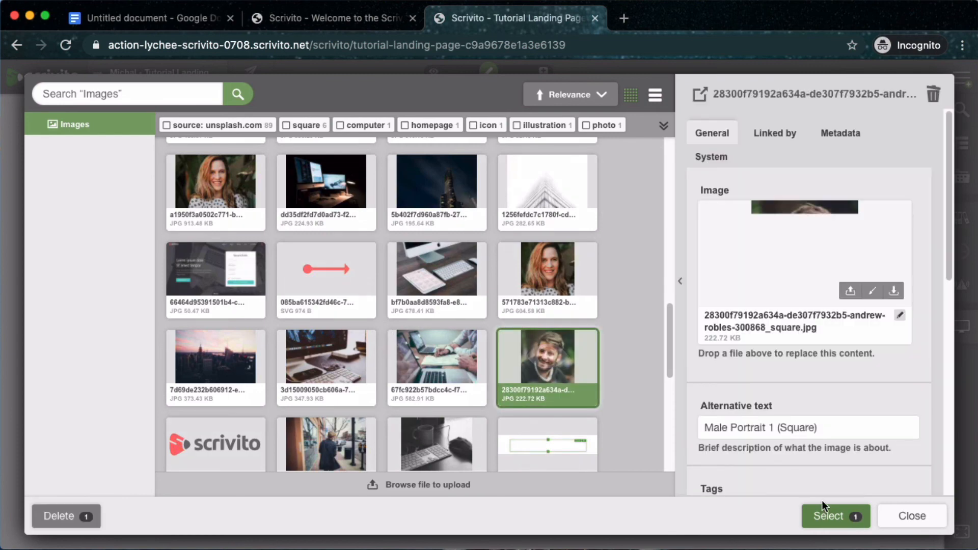
pyautogui.click(837, 519)
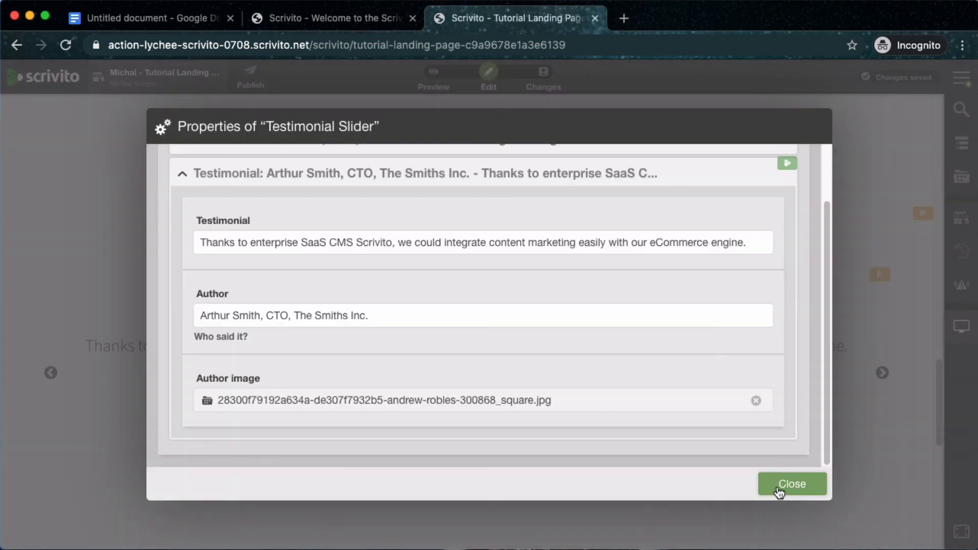
# Step: Collapse the second testimonial, add a third one below it and expand its fields
pyautogui.click(183, 171)
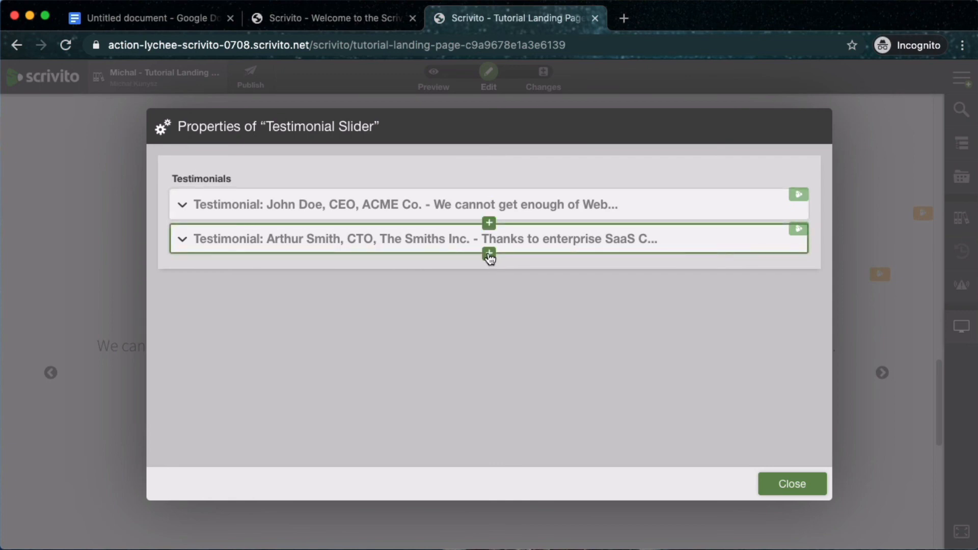
pyautogui.click(489, 254)
pyautogui.click(182, 274)
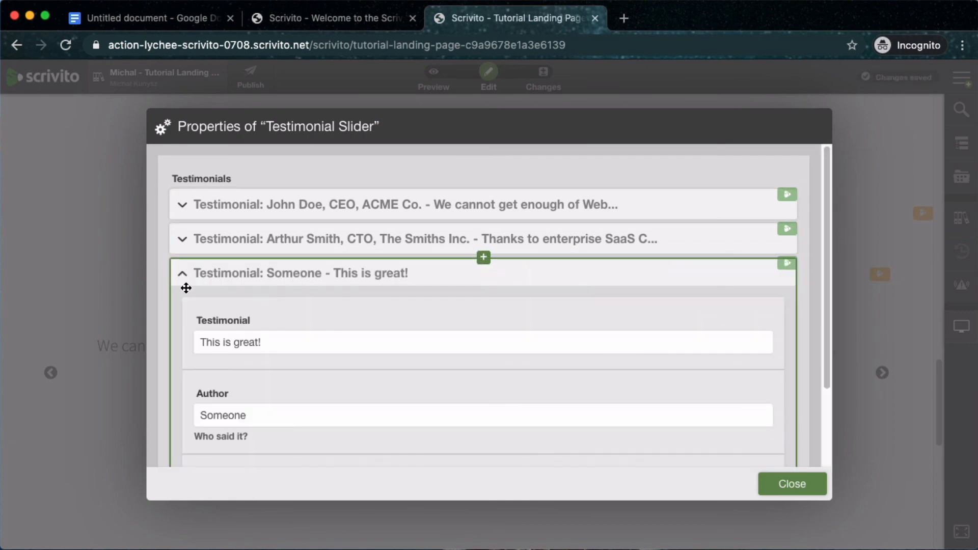
# Step: Replace the third testimonial's text with the Google Docs quote beginning "Enterprise Web CMS Scrivito is at the forefront"
pyautogui.click(112, 21)
pyautogui.scroll(-3, 219, 331)
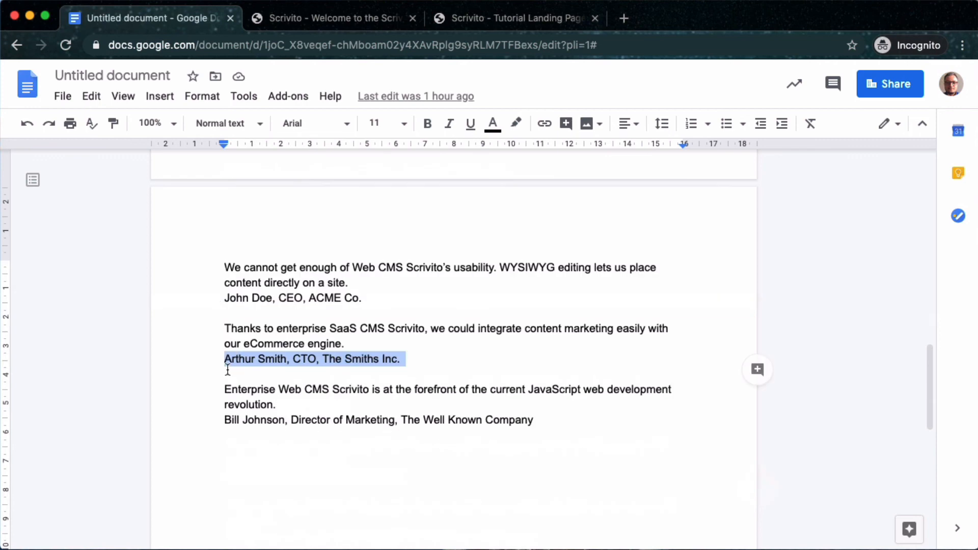
pyautogui.moveTo(224, 389); pyautogui.dragTo(290, 401)
pyautogui.hotkey('ctrl', 'c')
pyautogui.hotkey('ctrl', '3')
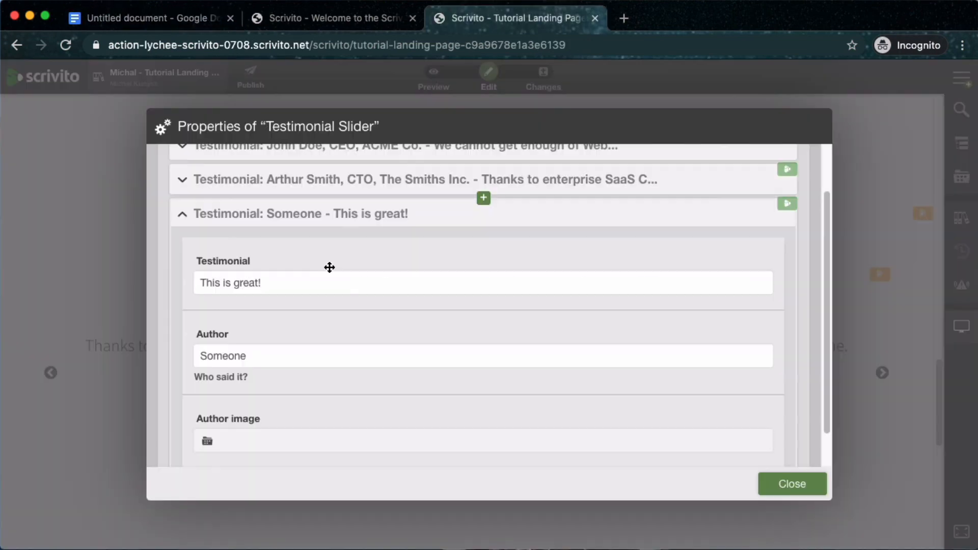
pyautogui.tripleClick(266, 282)
pyautogui.hotkey('ctrl', 'v')
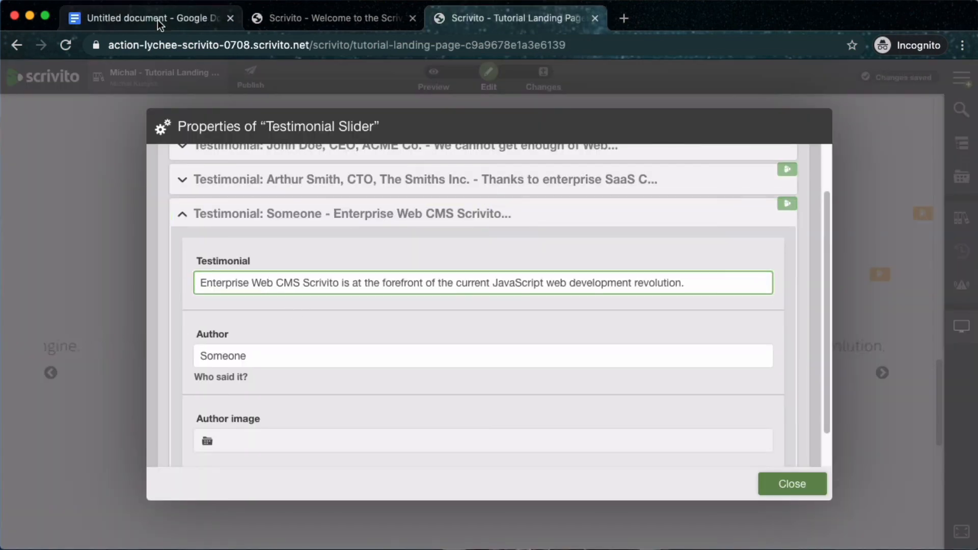
# Step: Set the third testimonial's author to the full name, Director of Marketing title and The Well Known Company line from Google Docs
pyautogui.click(157, 20)
pyautogui.tripleClick(283, 419)
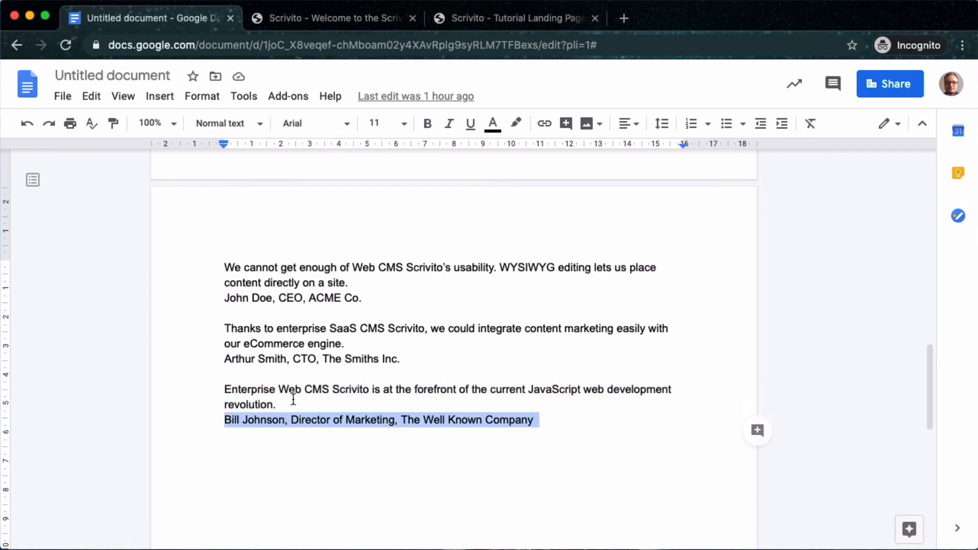
pyautogui.hotkey('ctrl', 'c')
pyautogui.click(496, 29)
pyautogui.tripleClick(237, 364)
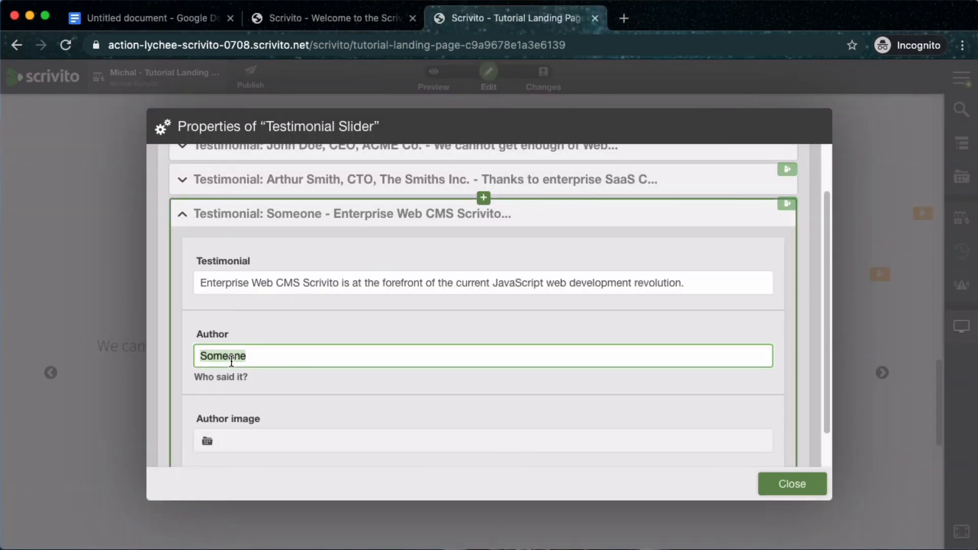
pyautogui.hotkey('ctrl', 'v')
# Step: Assign the photo of the bearded man in sunglasses as the third testimonial's author image and close the slider's properties
pyautogui.scroll(-3, 235, 359)
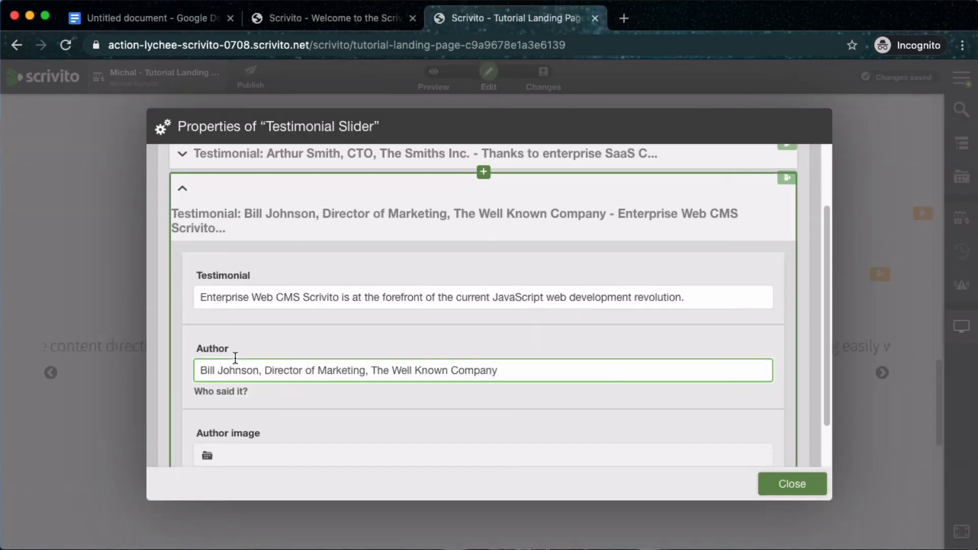
pyautogui.click(293, 436)
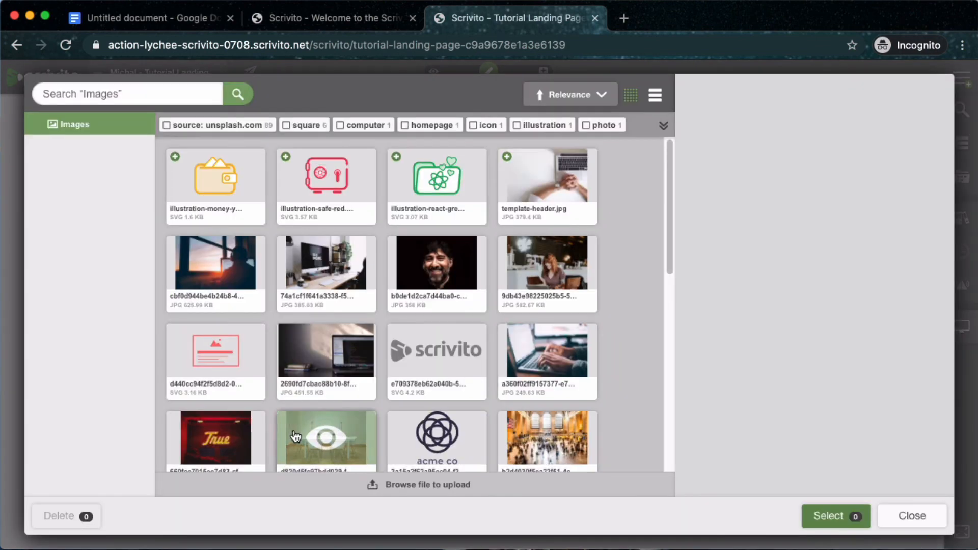
pyautogui.scroll(-10, 375, 348)
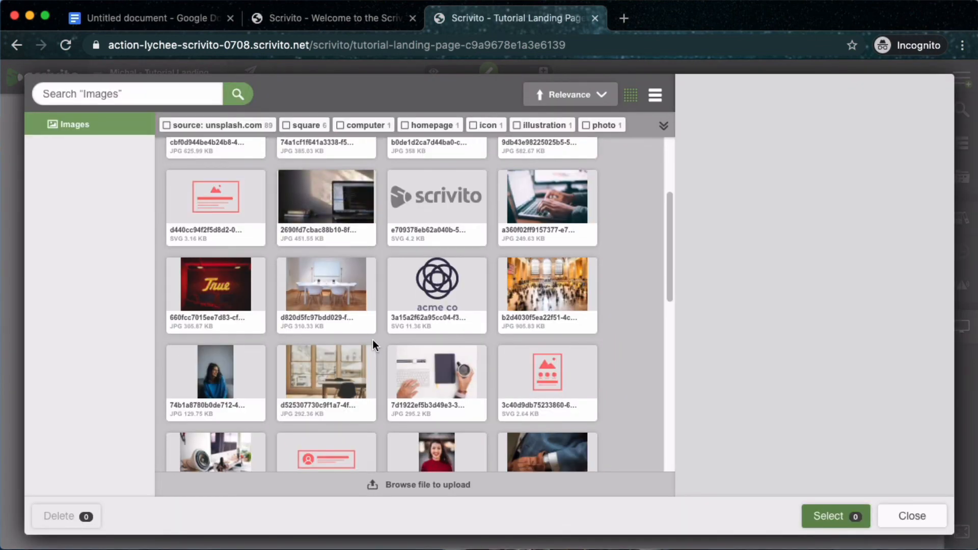
pyautogui.scroll(-2, 376, 346)
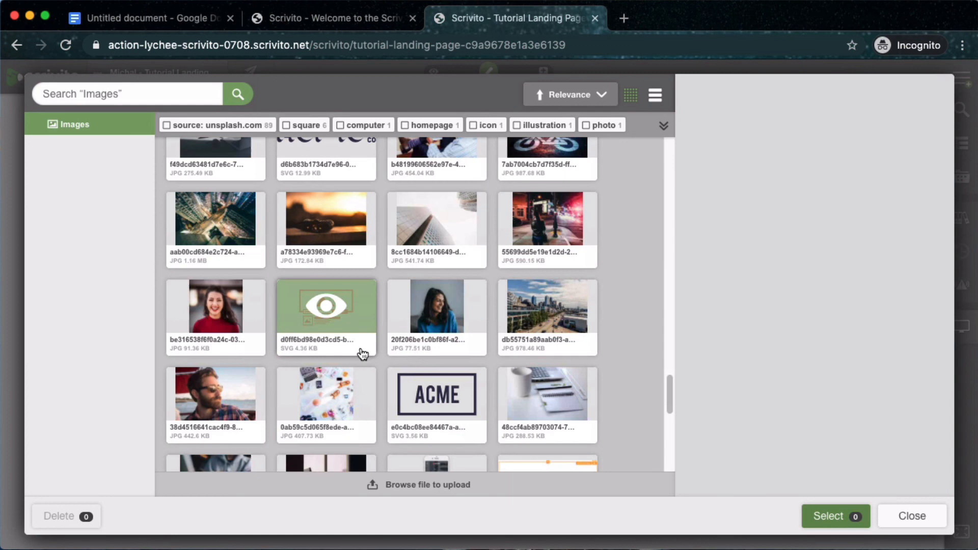
pyautogui.click(219, 399)
pyautogui.click(839, 515)
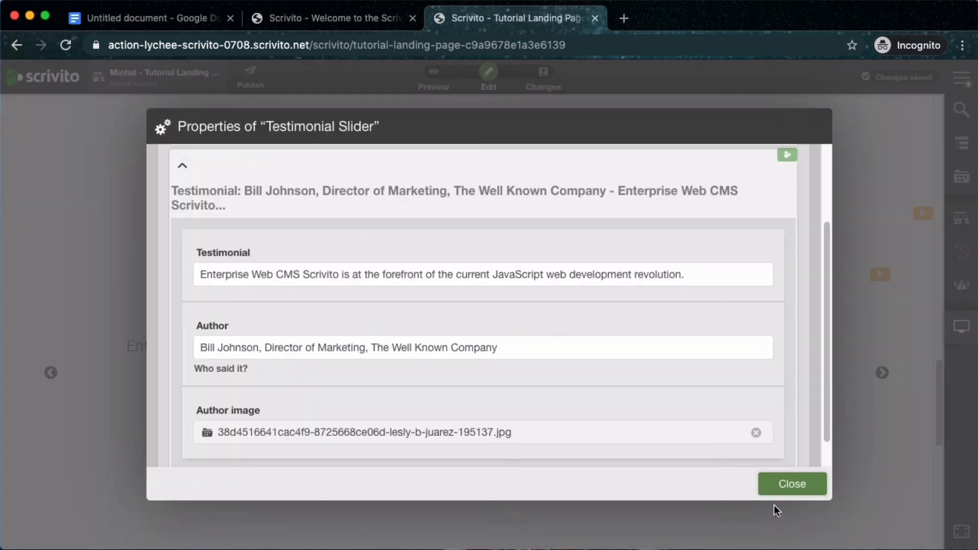
pyautogui.click(783, 489)
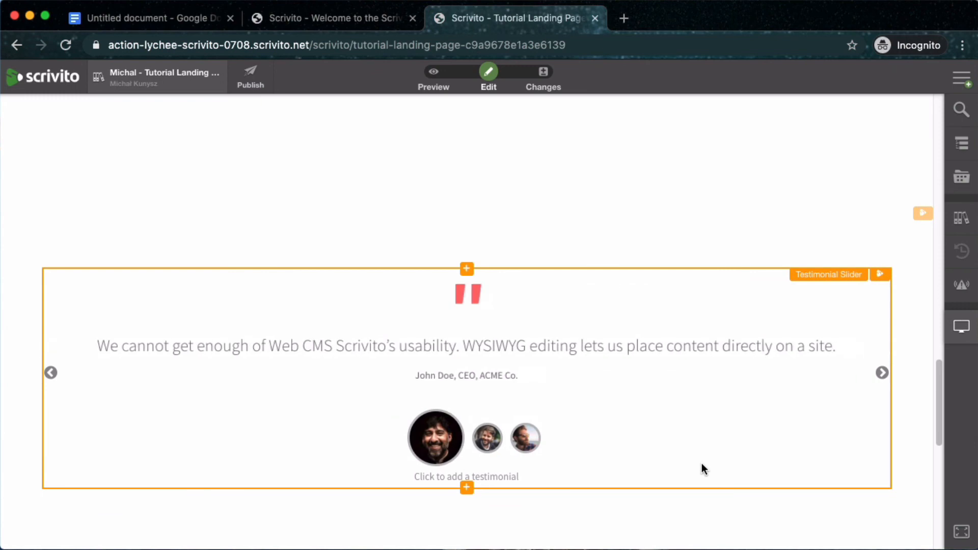
# Step: Set the background color of the section containing the testimonial slider to Secondary color
pyautogui.scroll(-1, 717, 245)
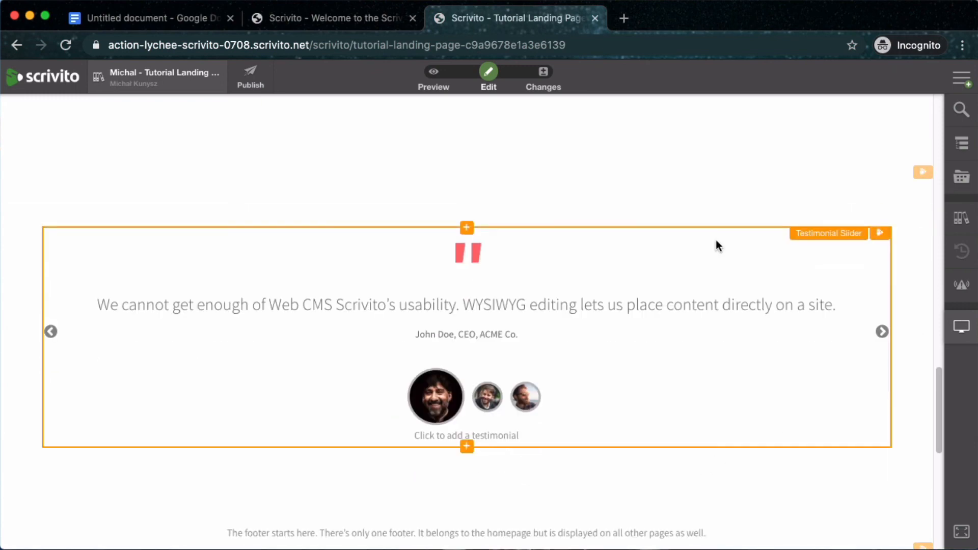
pyautogui.scroll(1, 716, 246)
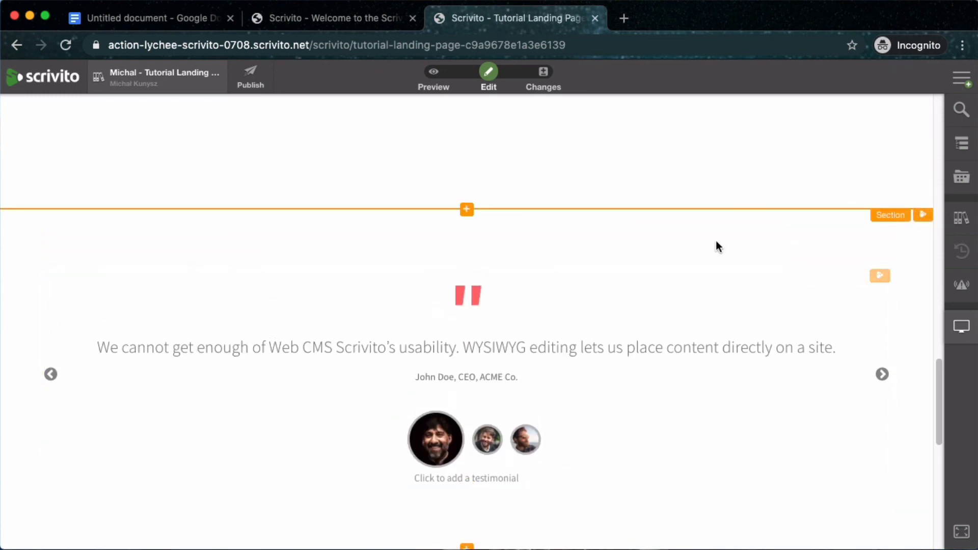
pyautogui.click(923, 219)
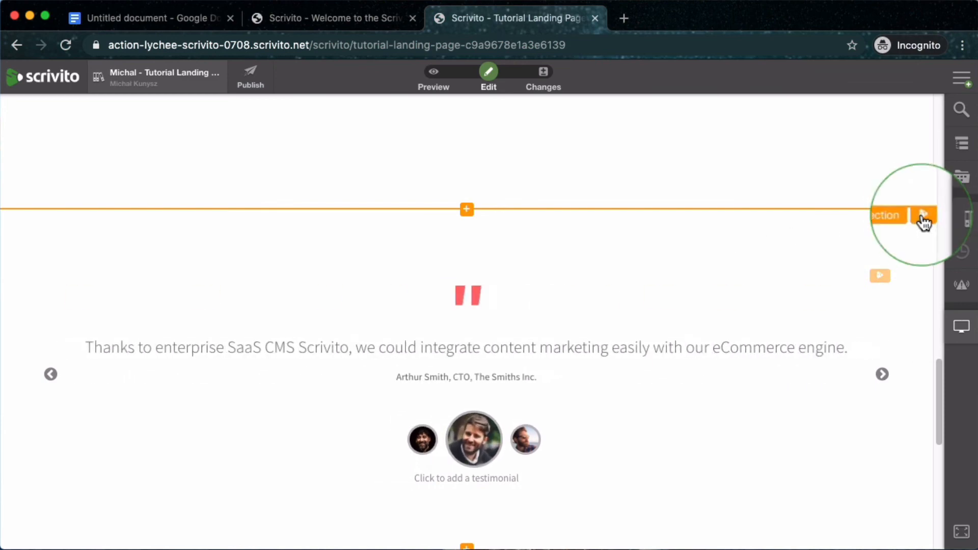
pyautogui.click(912, 246)
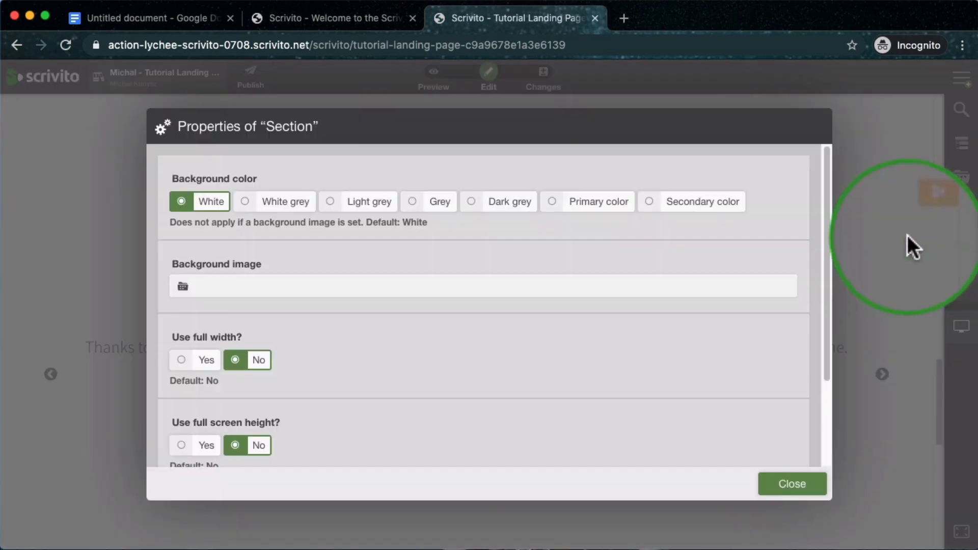
pyautogui.click(700, 204)
pyautogui.click(795, 486)
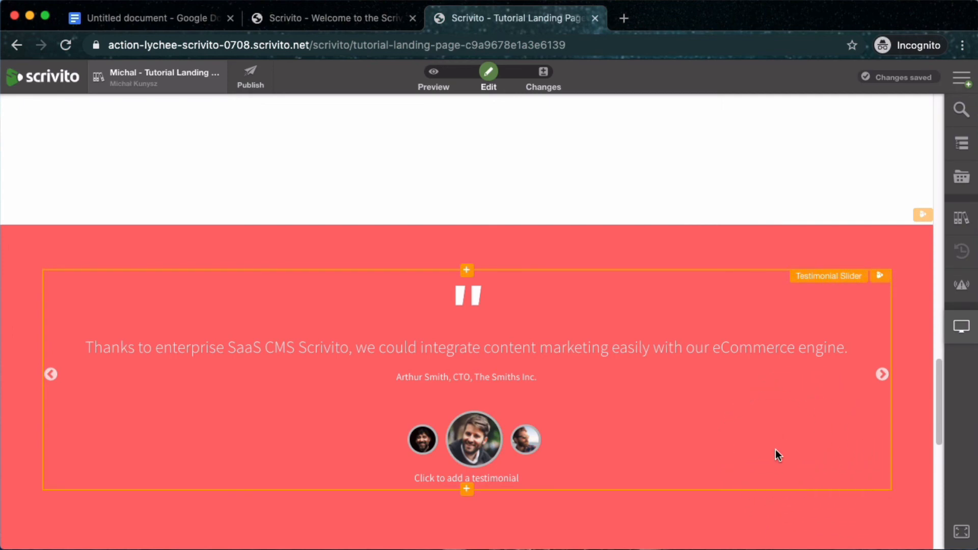
# Step: Assign the glass-walled meeting room photo as the testimonial section's background image and close its properties
pyautogui.scroll(-2, 691, 321)
pyautogui.scroll(1, 690, 320)
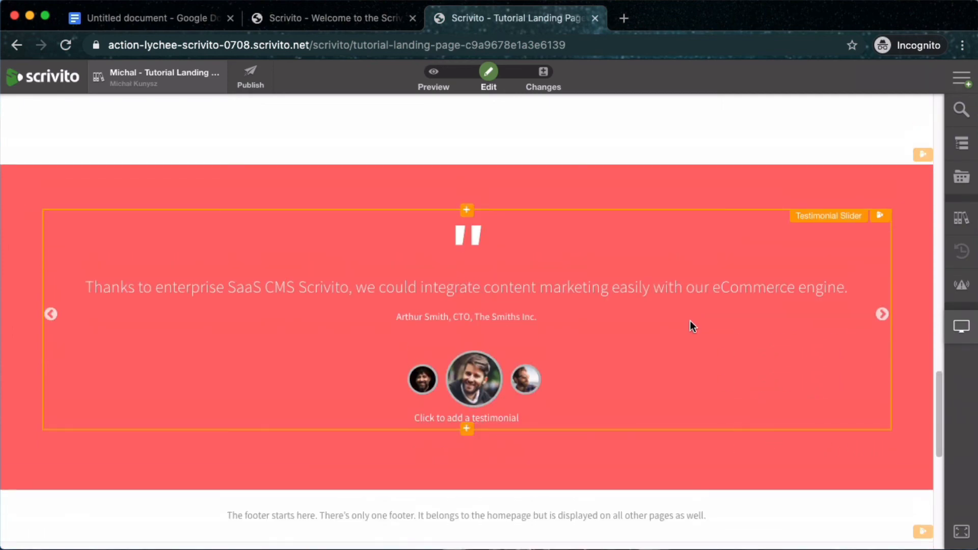
pyautogui.click(922, 153)
pyautogui.click(909, 184)
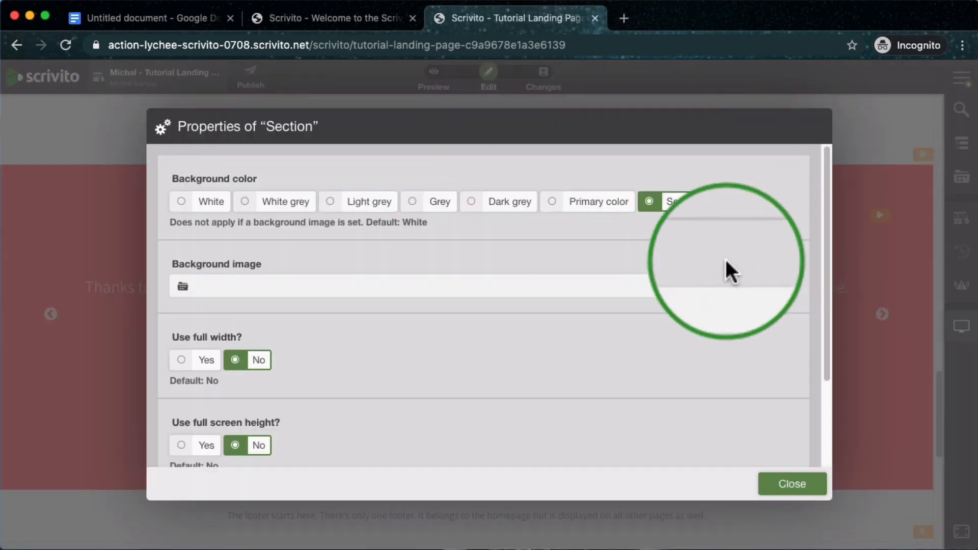
pyautogui.click(184, 286)
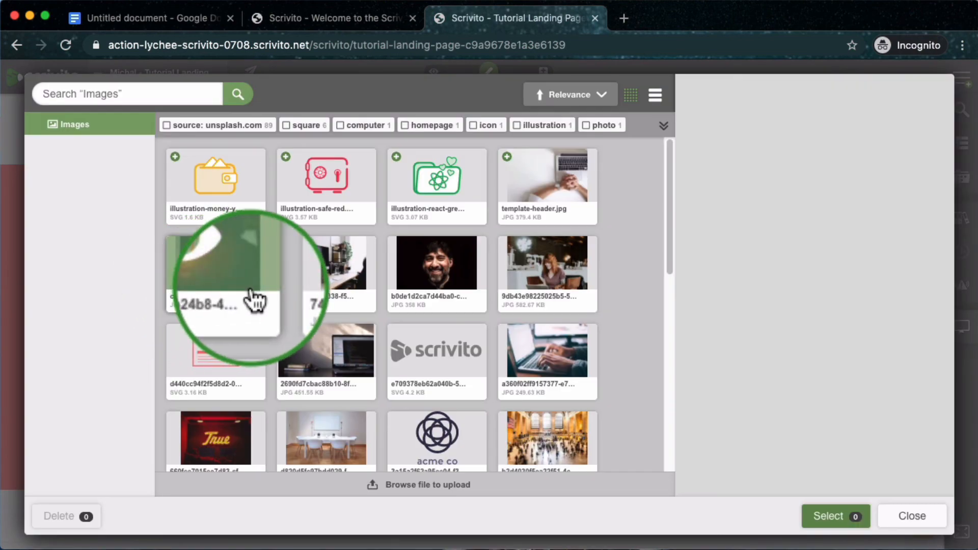
pyautogui.scroll(-5, 295, 284)
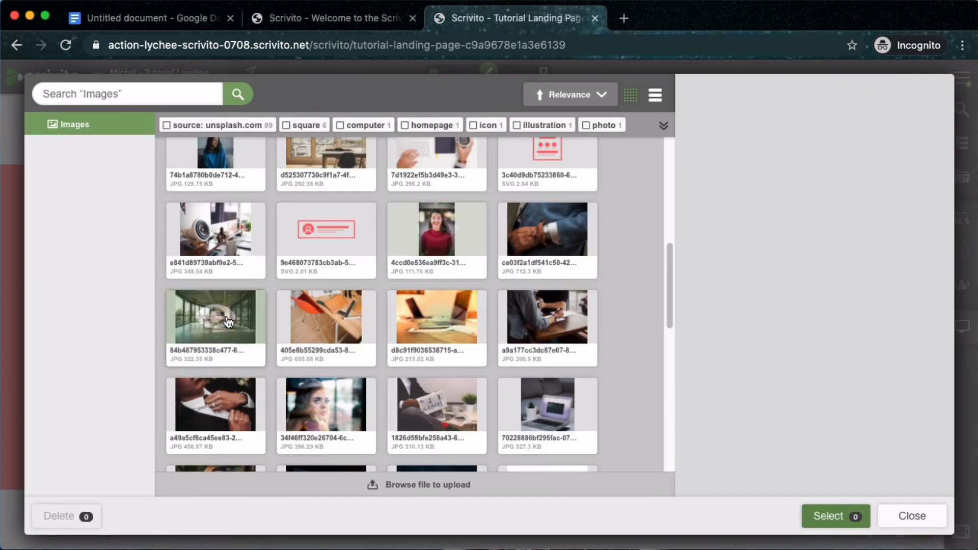
pyautogui.click(254, 304)
pyautogui.click(841, 515)
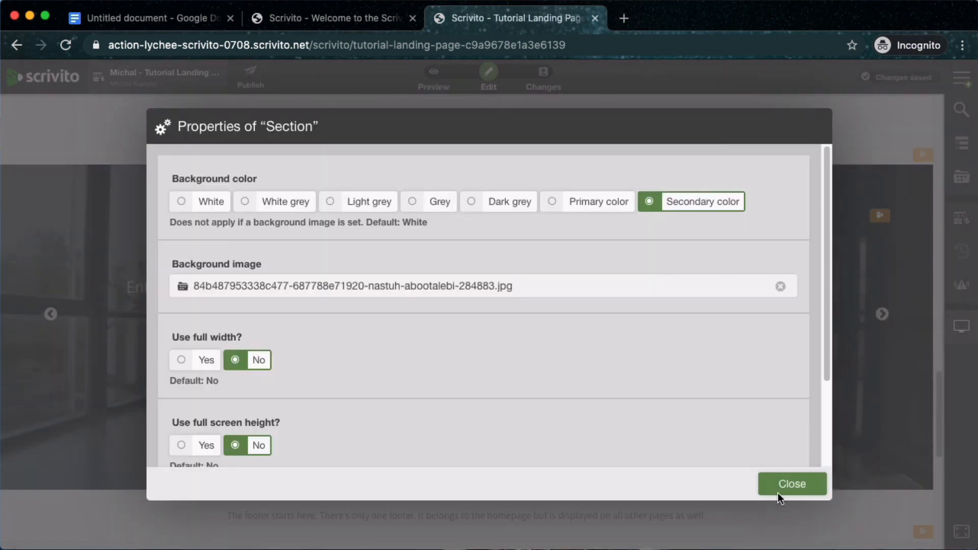
pyautogui.click(785, 486)
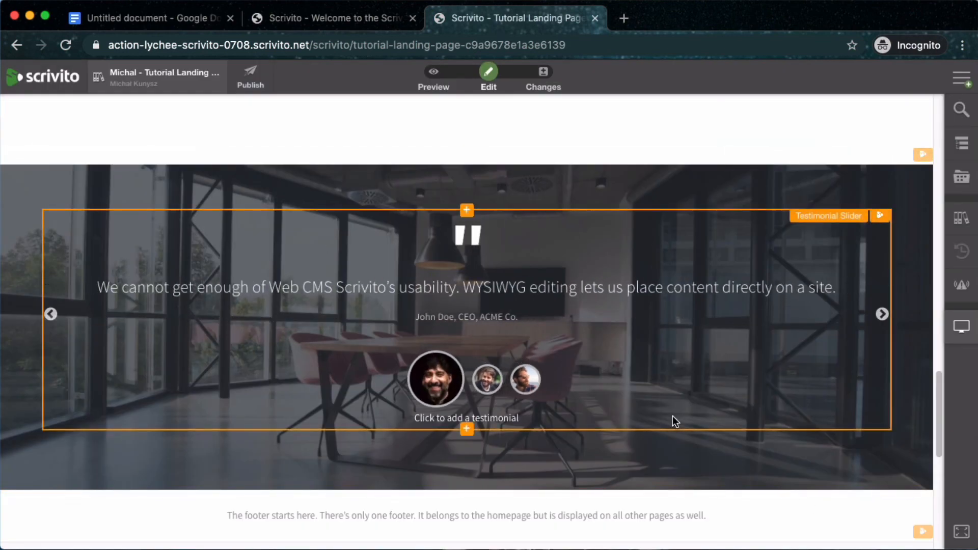
# Step: Preview the landing page and review its header, feature blocks, contact form, testimonial slider and footer
pyautogui.click(434, 73)
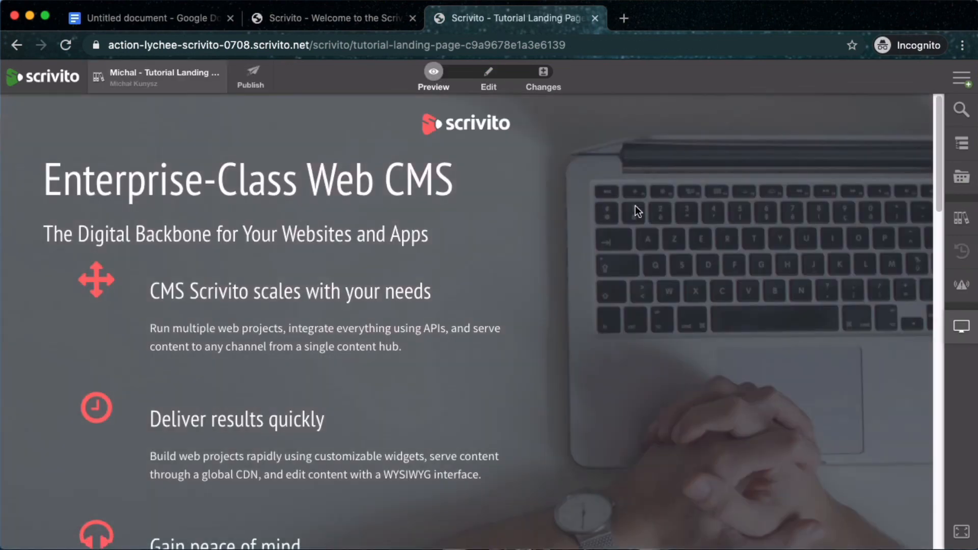
pyautogui.scroll(-9, 690, 206)
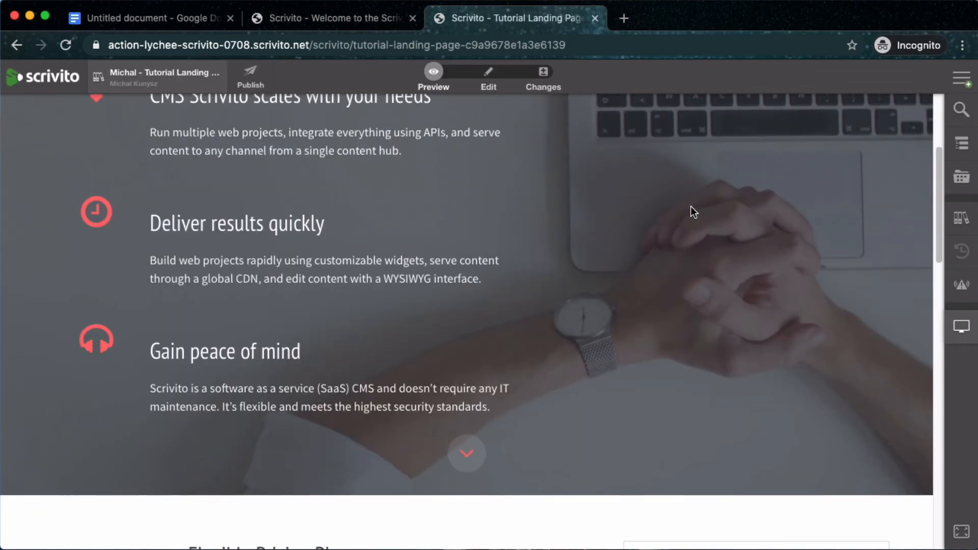
pyautogui.scroll(-3, 691, 206)
pyautogui.scroll(-2, 691, 206)
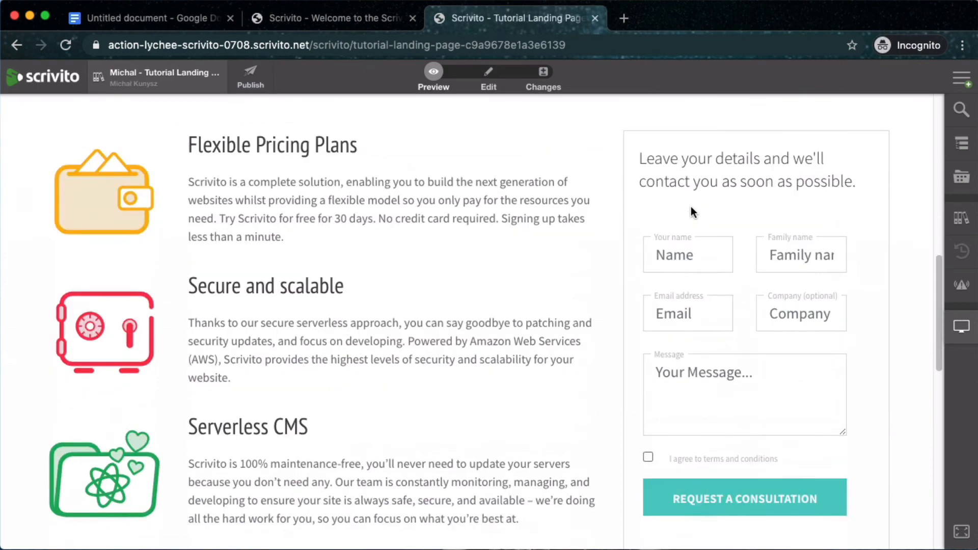
pyautogui.scroll(-5, 691, 206)
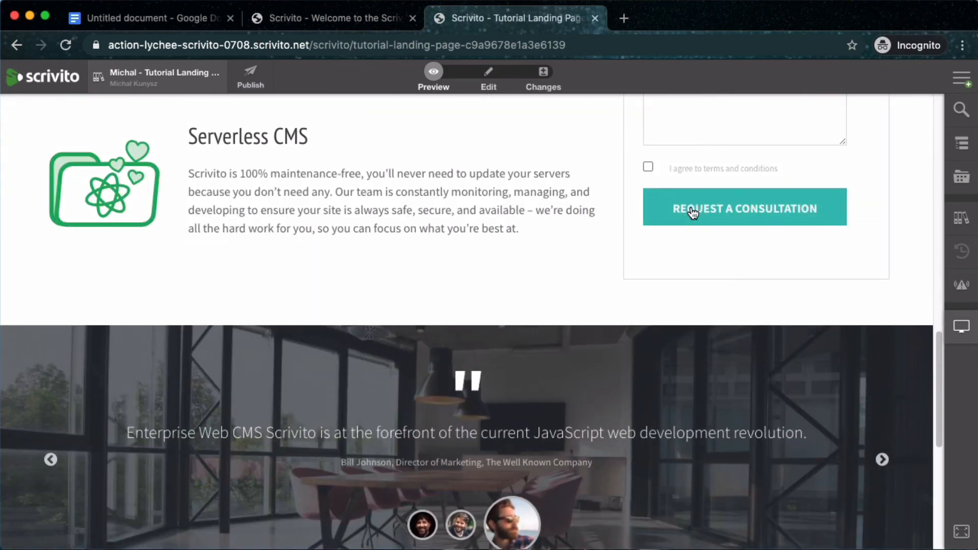
pyautogui.scroll(-3, 691, 206)
pyautogui.scroll(-4, 691, 213)
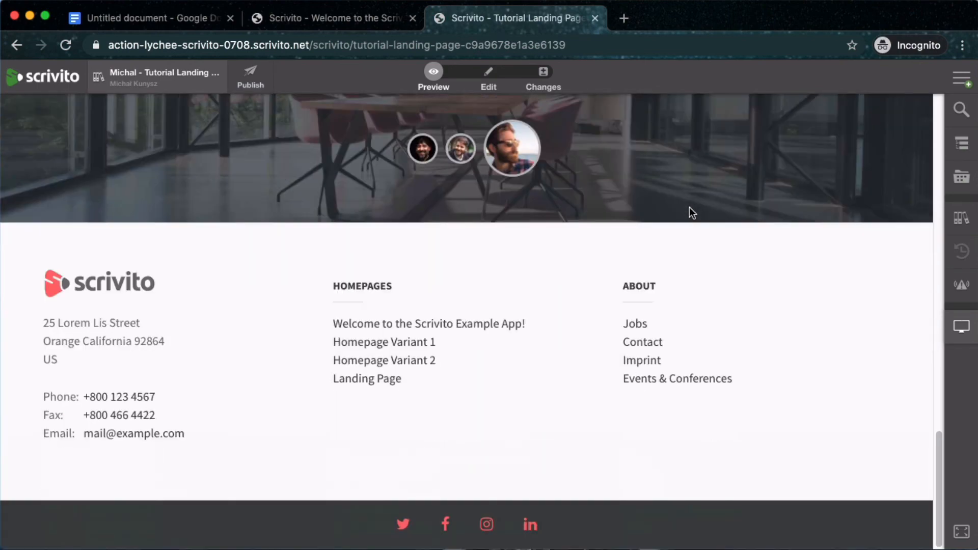
pyautogui.scroll(4, 732, 204)
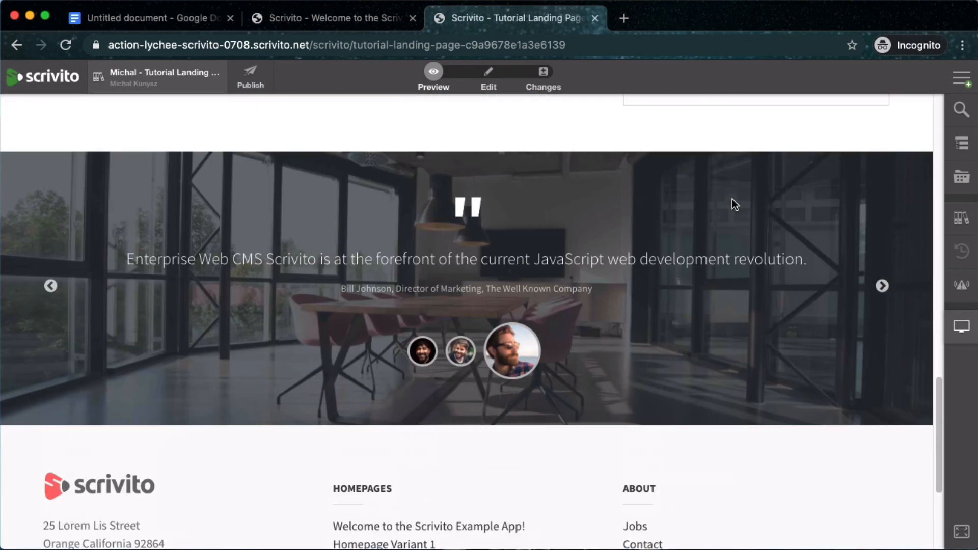
pyautogui.scroll(5, 732, 200)
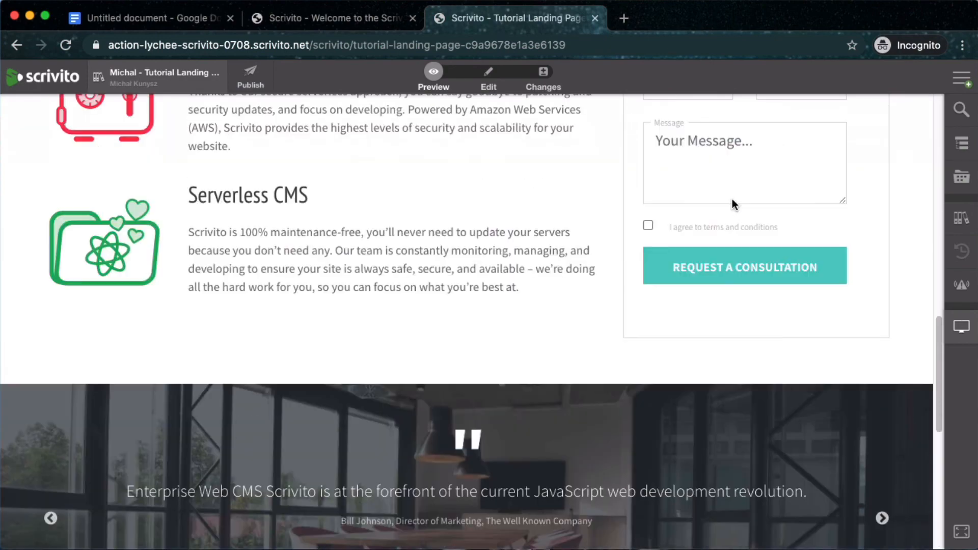
pyautogui.scroll(4, 732, 204)
pyautogui.scroll(6, 732, 200)
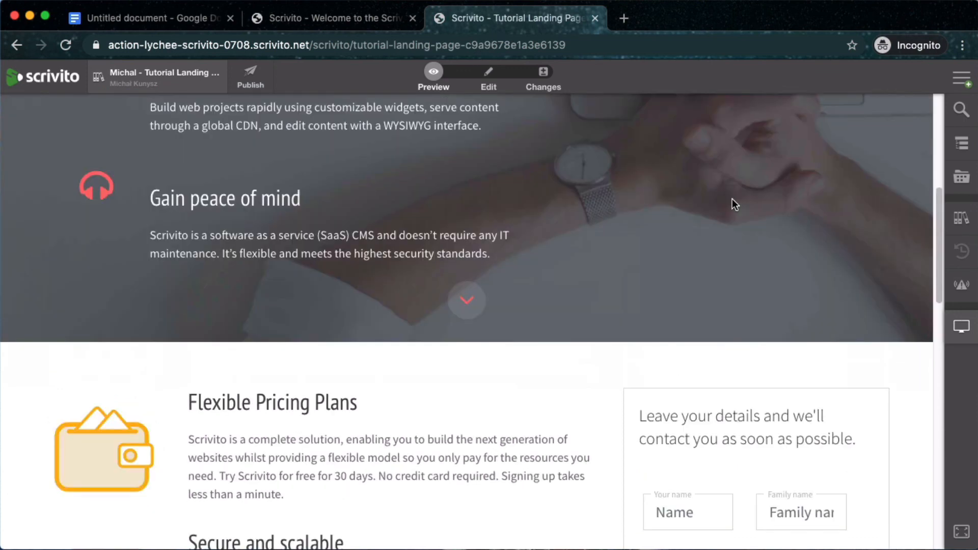
pyautogui.scroll(5, 732, 200)
pyautogui.scroll(2, 732, 200)
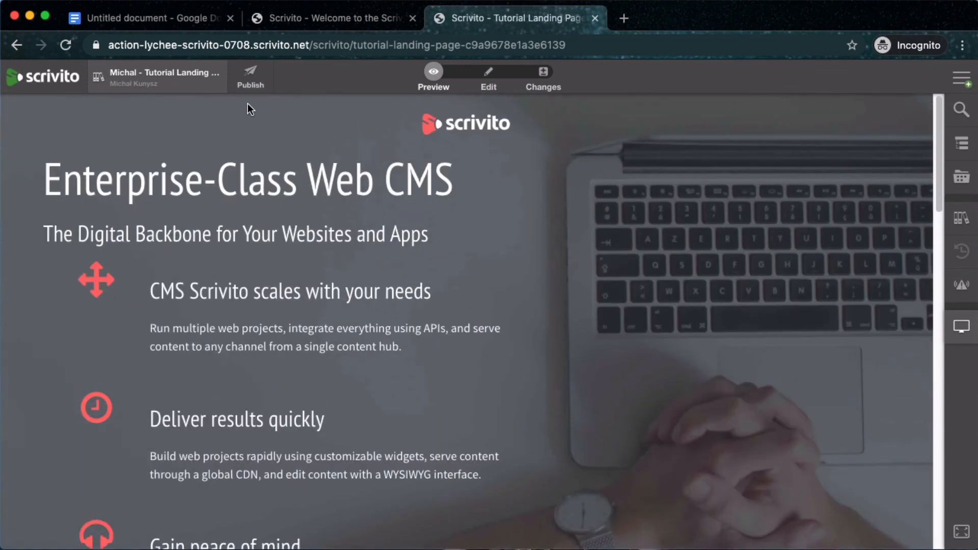
# Step: Publish the working copy containing the Tutorial Landing Page and its new images, and approve the publishing prompt
pyautogui.click(249, 77)
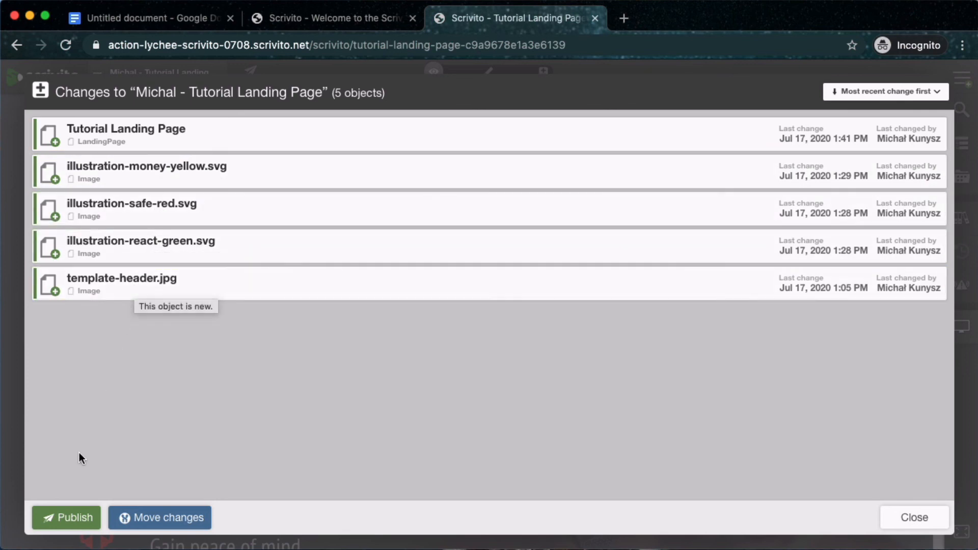
pyautogui.click(79, 520)
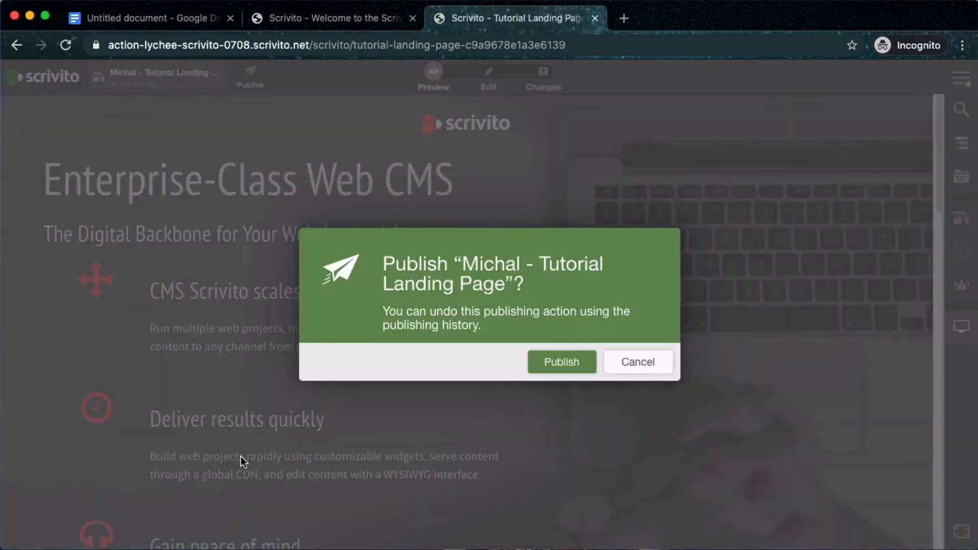
pyautogui.click(572, 362)
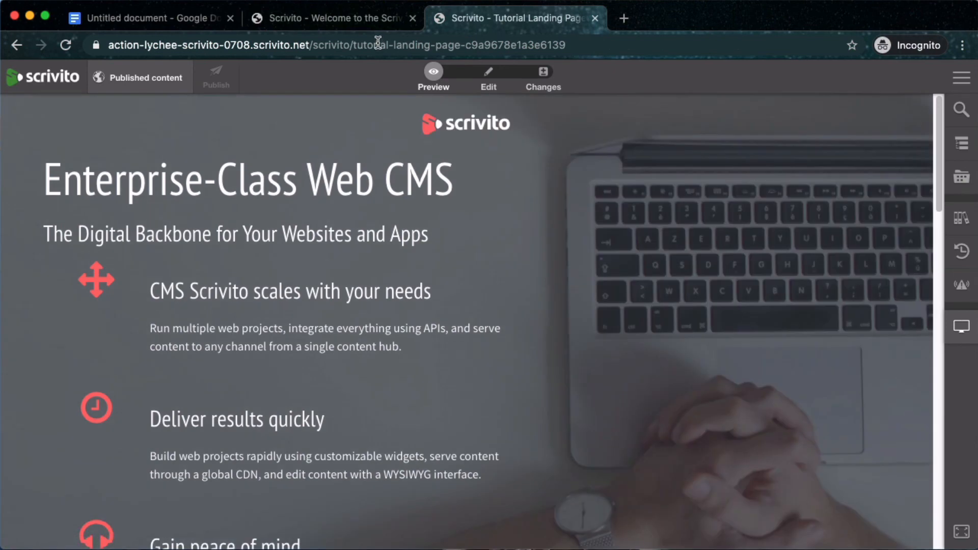
# Step: Remove the "scrivito" path segment from the landing page's editor address and copy the resulting public URL
pyautogui.doubleClick(325, 44)
pyautogui.press('BackSpace')
pyautogui.press('BackSpace')
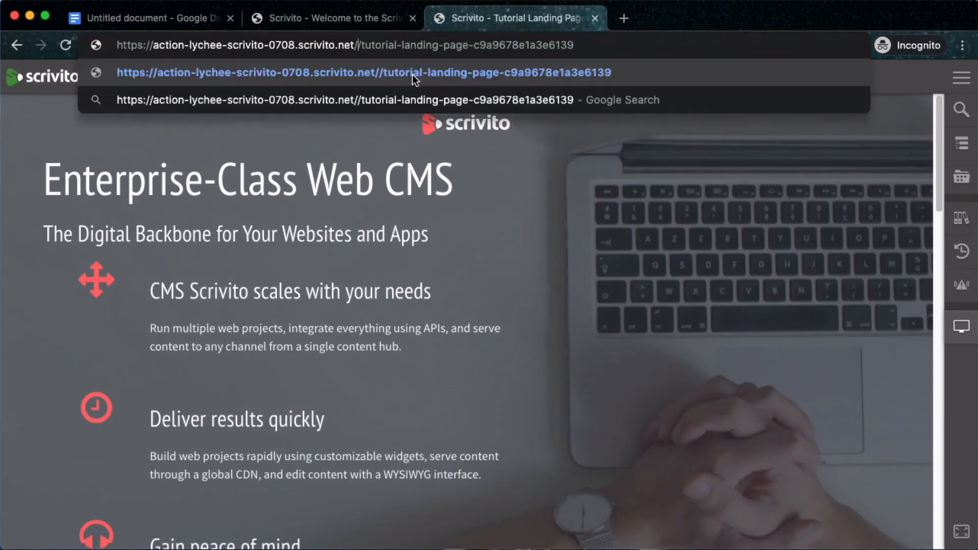
pyautogui.moveTo(576, 44); pyautogui.dragTo(129, 55)
pyautogui.press('super+c')
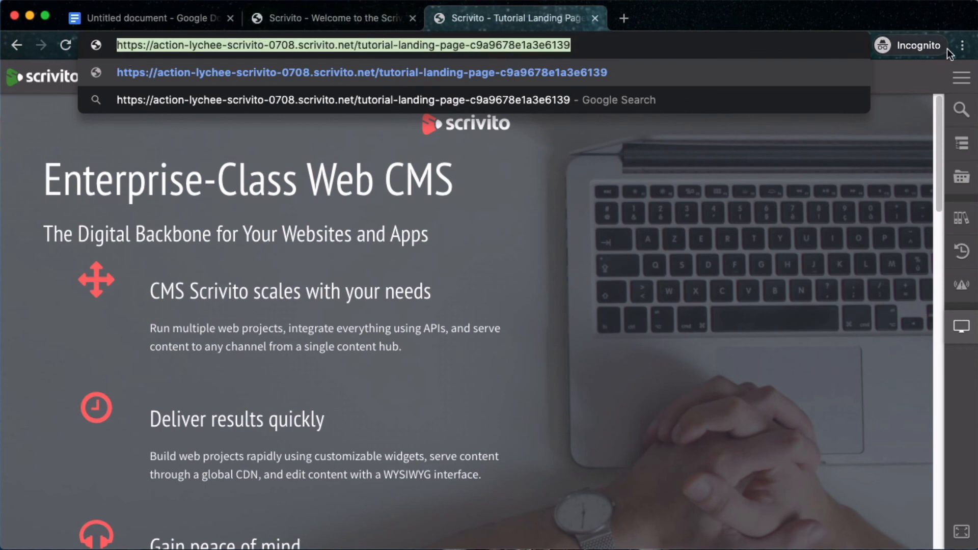
# Step: Open the copied public landing page URL in a new browser tab
pyautogui.click(963, 46)
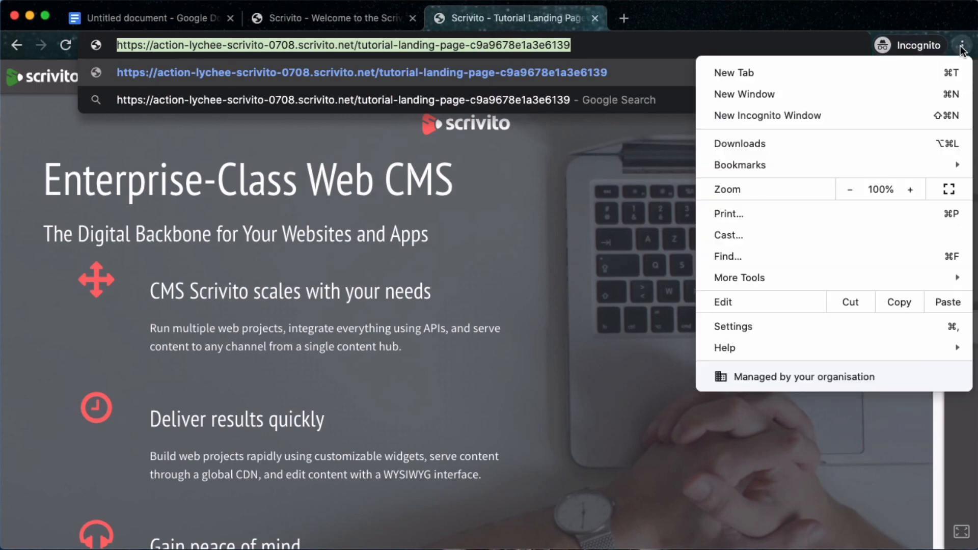
pyautogui.click(741, 73)
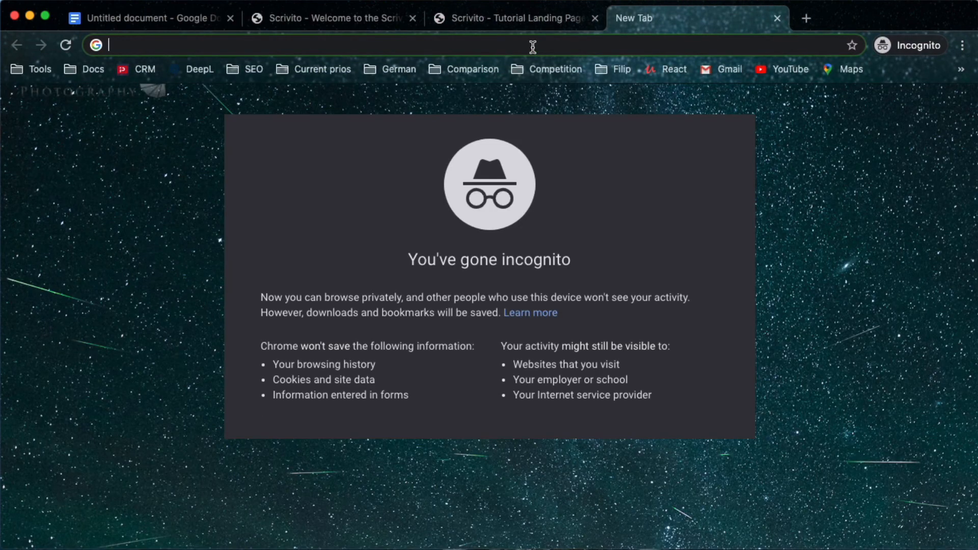
pyautogui.press('super+v')
pyautogui.press('Return')
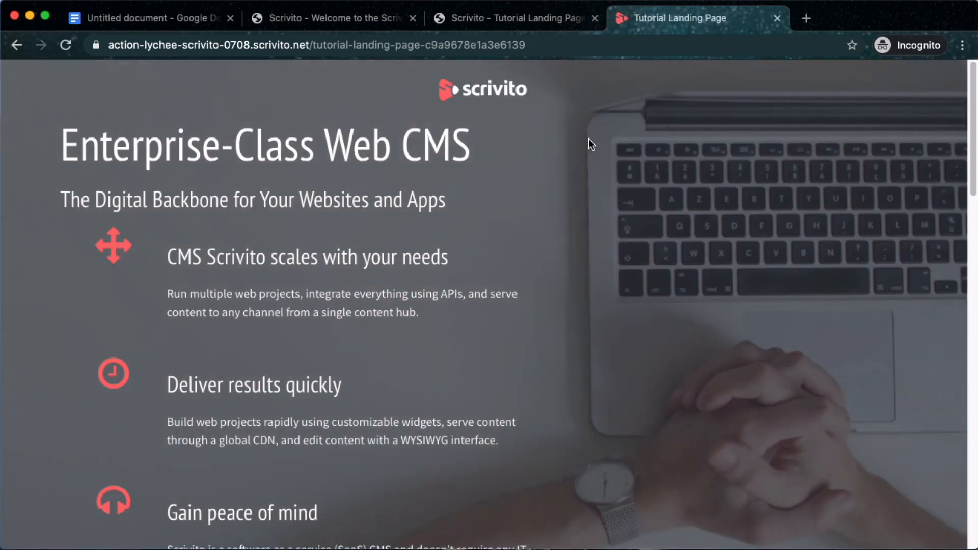
# Step: Review the published landing page from header to footer, including the feature blocks, contact form and testimonial slider, and return to its start
pyautogui.scroll(-3, 589, 139)
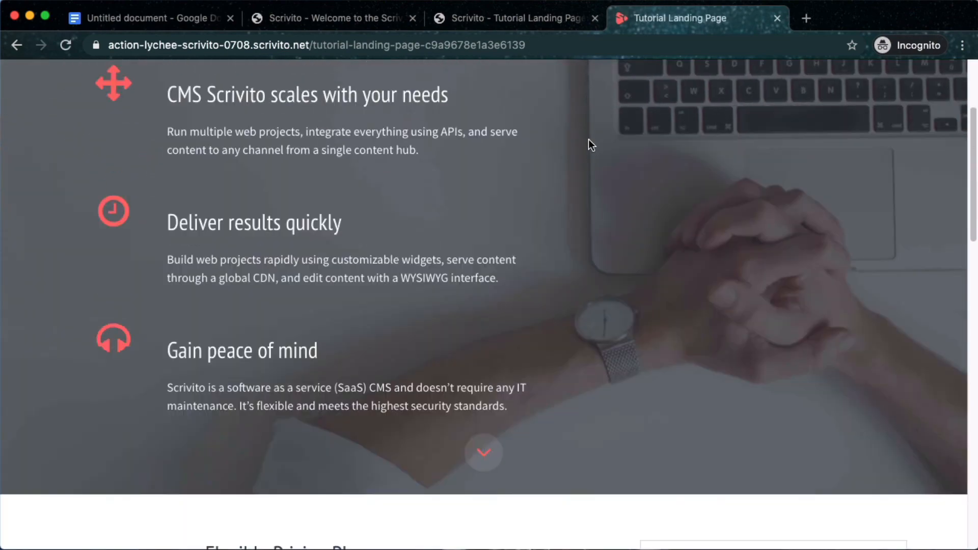
pyautogui.scroll(-12, 588, 141)
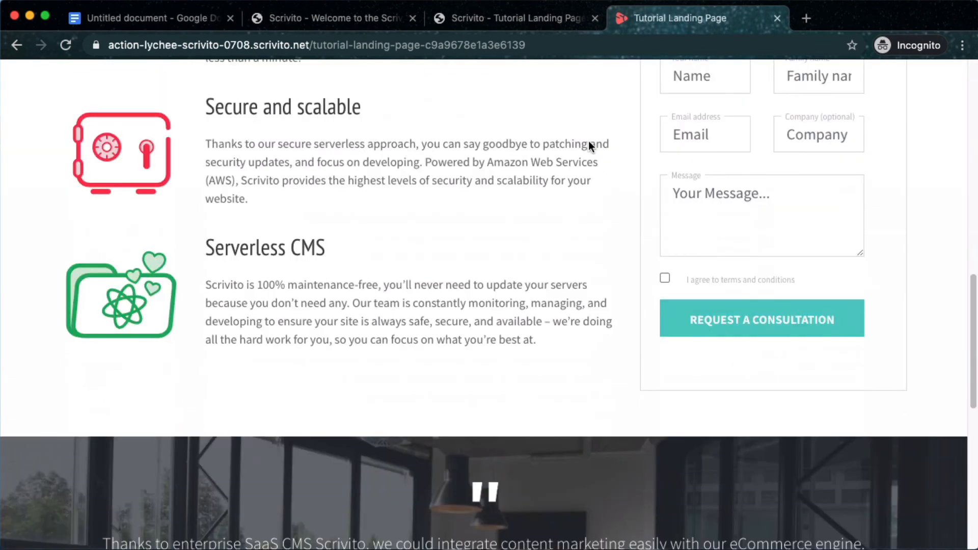
pyautogui.scroll(-4, 588, 141)
pyautogui.scroll(-6, 589, 141)
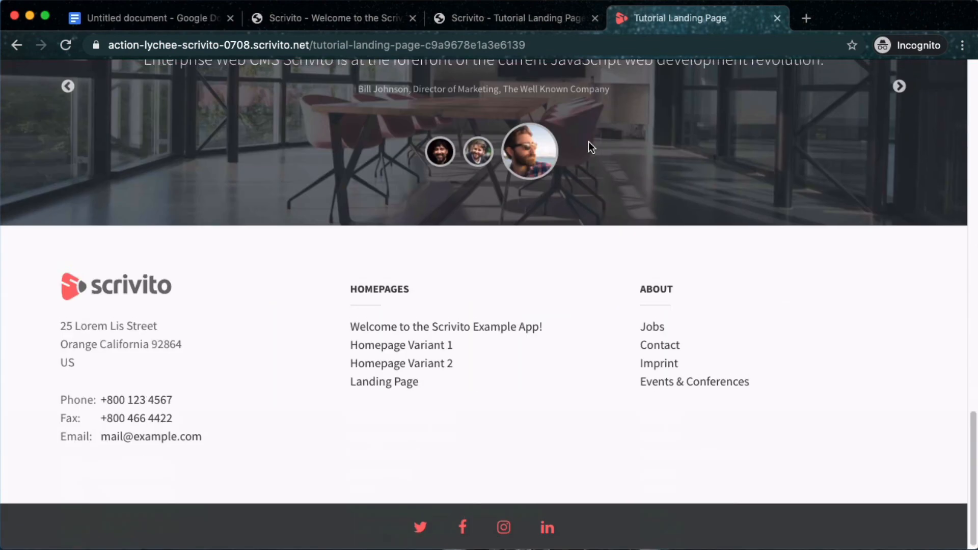
pyautogui.scroll(20, 588, 143)
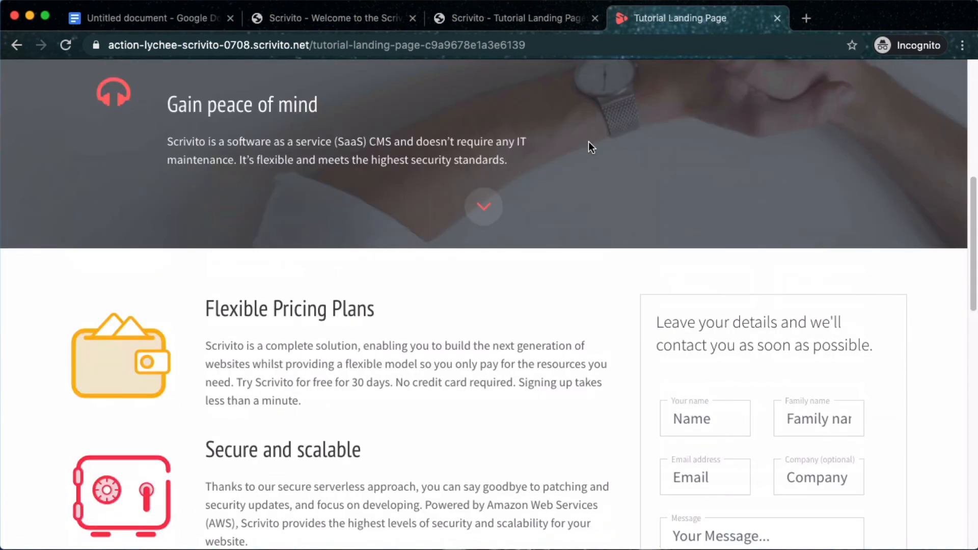
pyautogui.scroll(8, 589, 142)
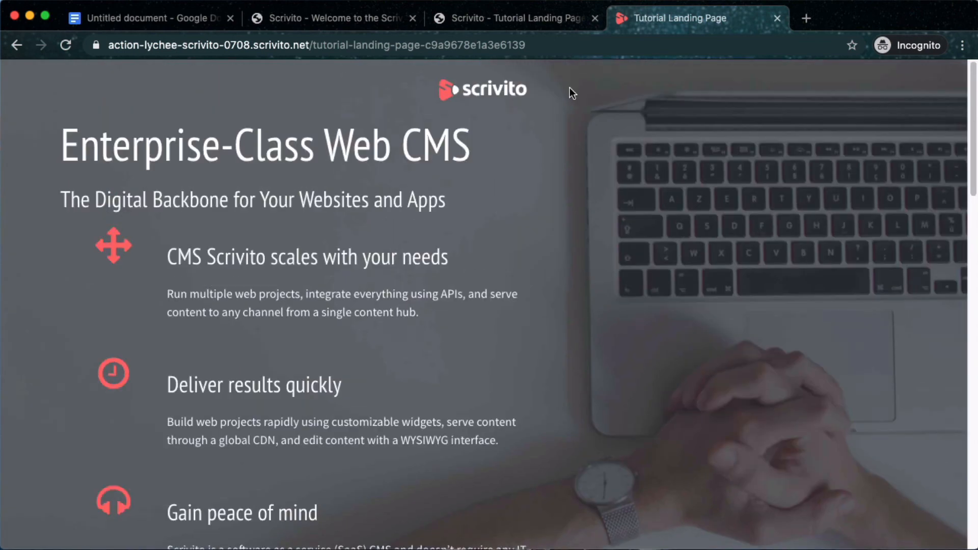